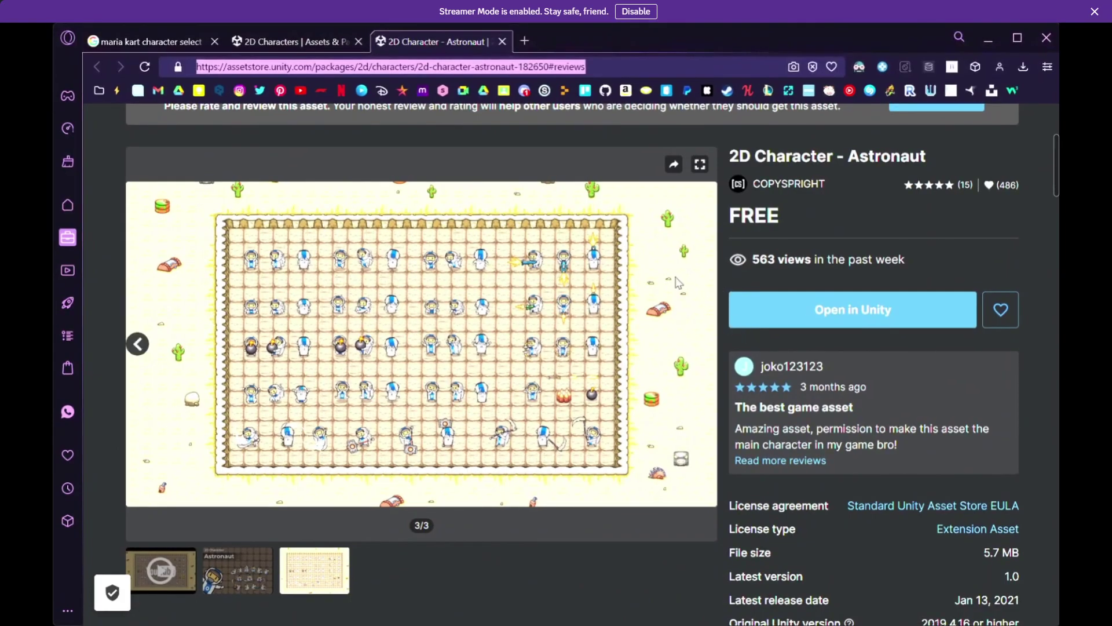
# Open the free 2D Character - Astronaut asset in Unity from its Asset Store page.
pyautogui.click(580, 203)
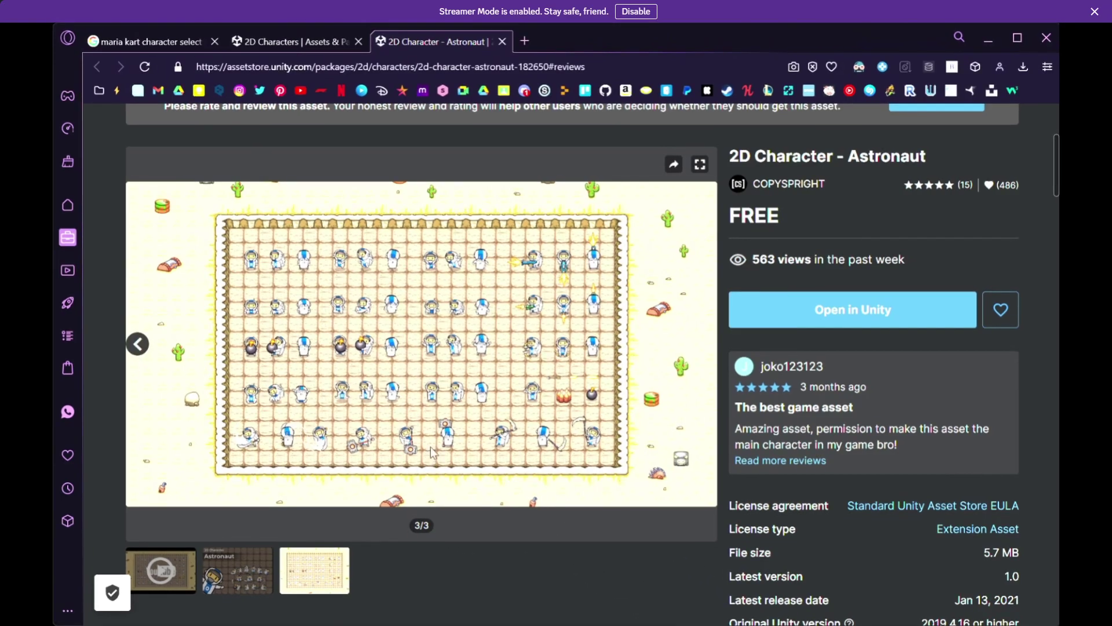
pyautogui.click(965, 308)
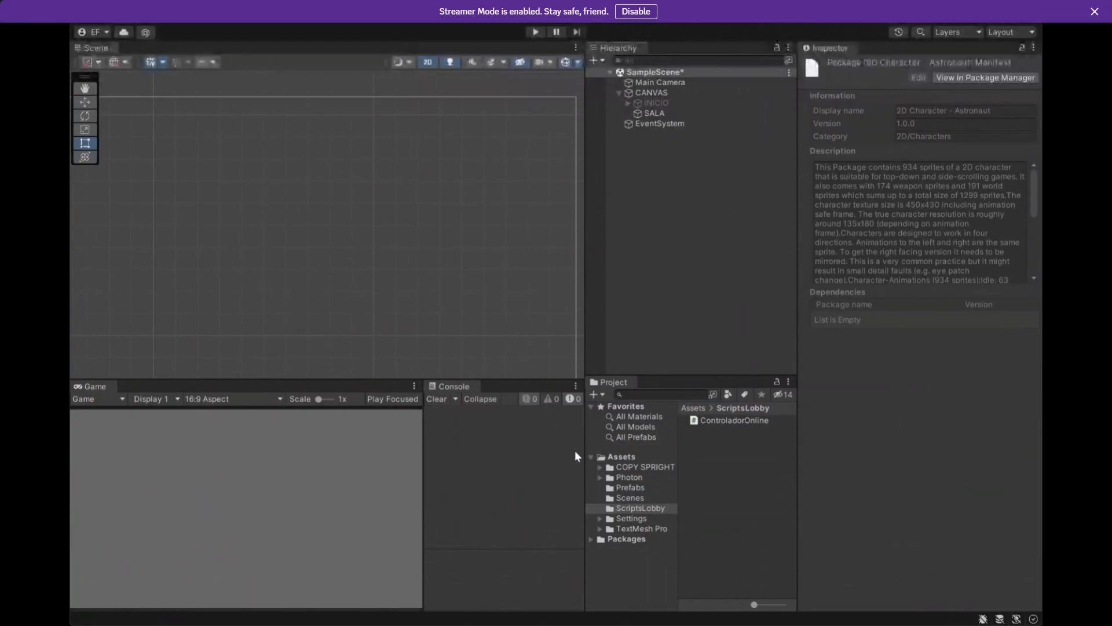
# Rename the 2D Character folder inside COPY SPRIGHT as Astronauta and move it directly under Assets.
pyautogui.click(615, 491)
pyautogui.click(617, 497)
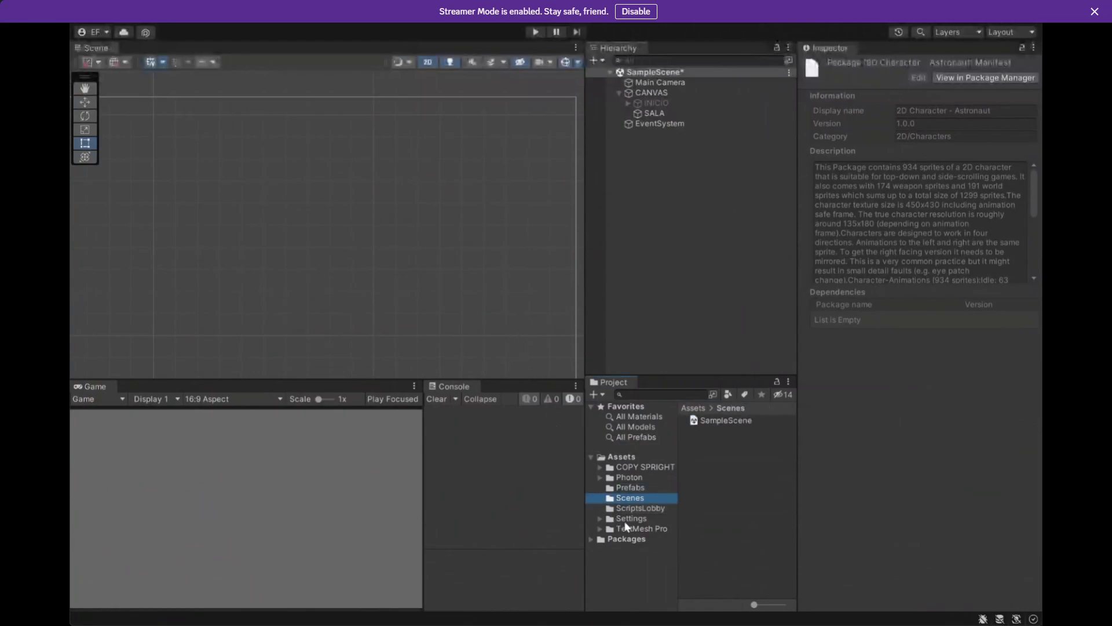
pyautogui.click(644, 467)
pyautogui.doubleClick(721, 424)
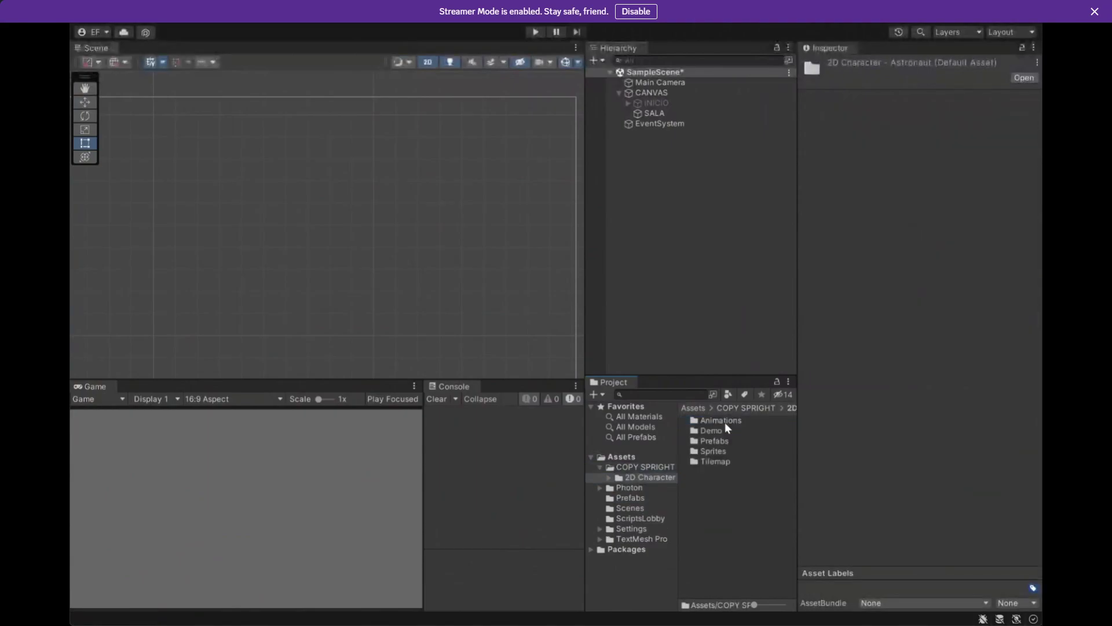
pyautogui.click(654, 476)
pyautogui.write('Astro')
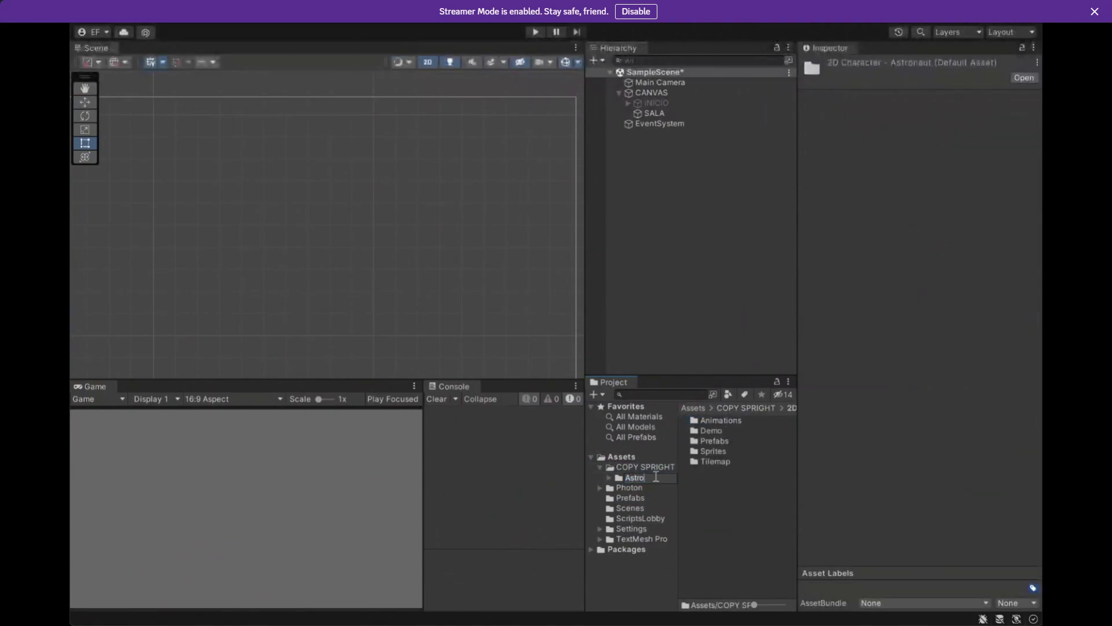
pyautogui.write('nauta')
pyautogui.press('Return')
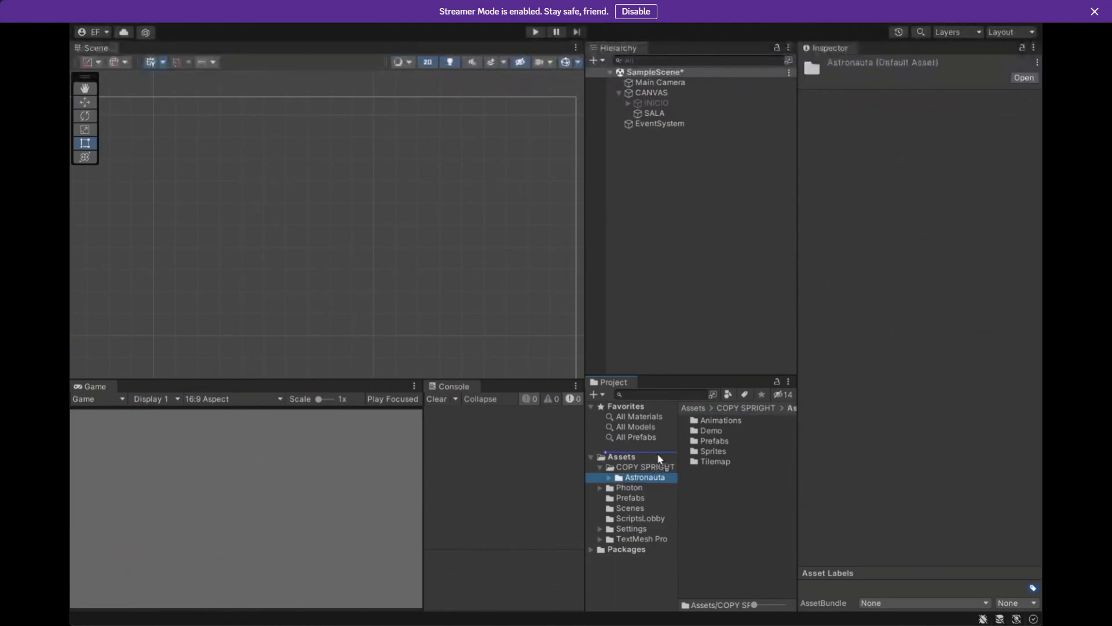
pyautogui.moveTo(659, 459); pyautogui.dragTo(652, 457)
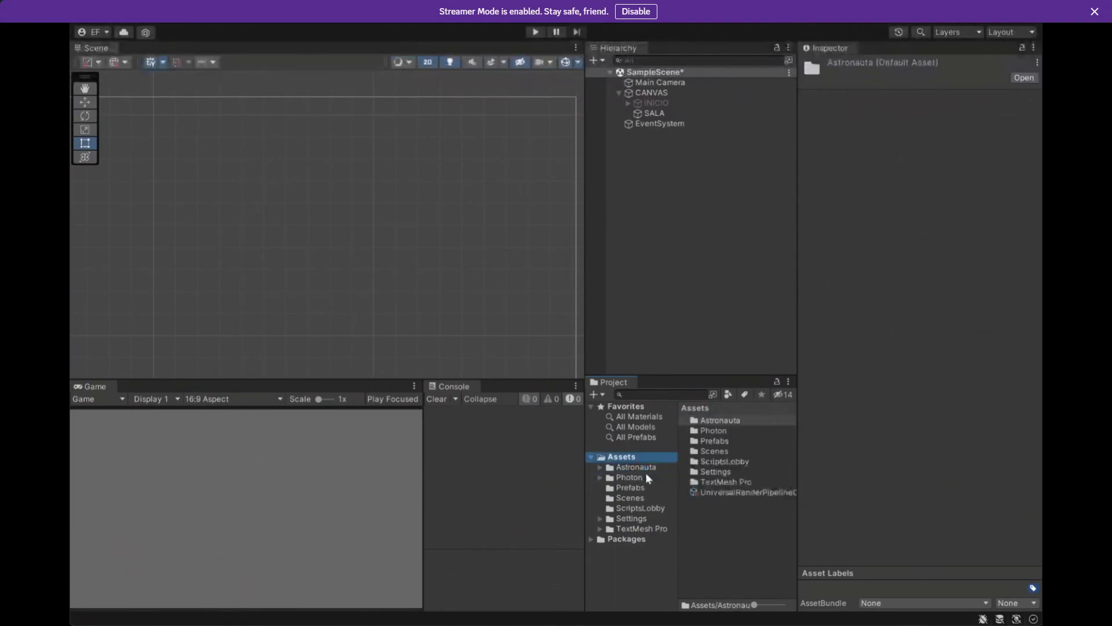
# Open DemoScene from the Demo folder inside Astronauta.
pyautogui.click(647, 470)
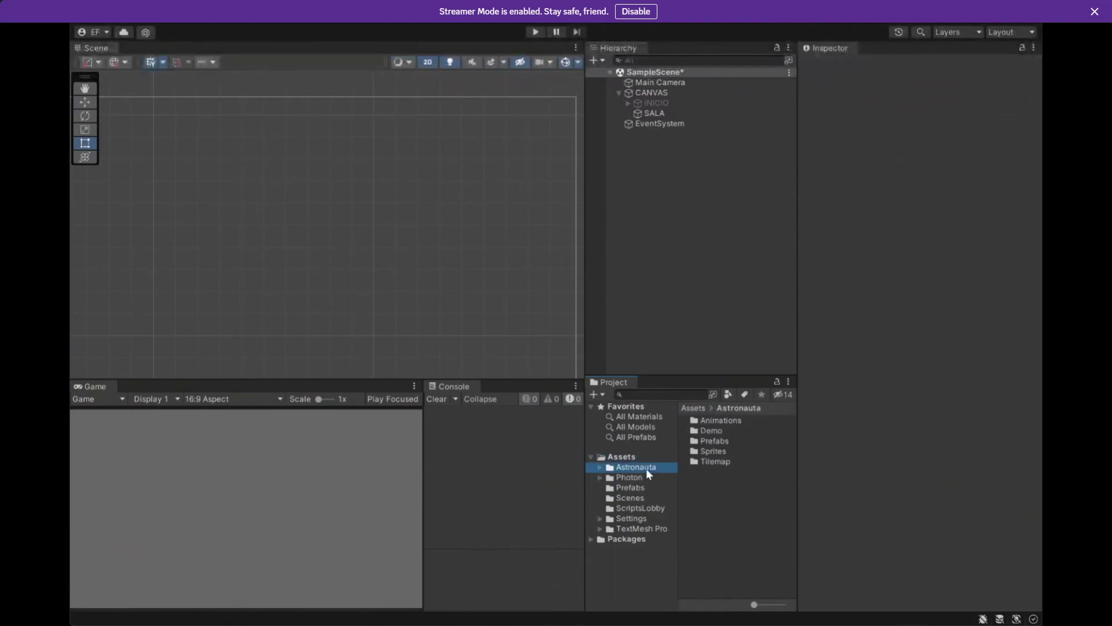
pyautogui.doubleClick(721, 433)
pyautogui.click(722, 424)
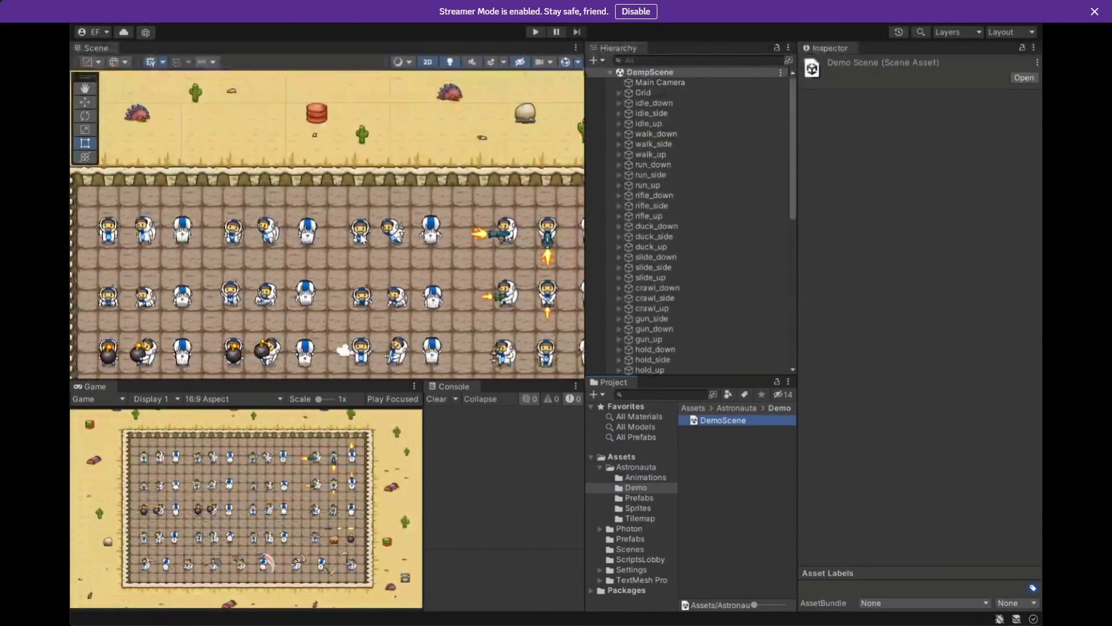
# Select the run_down astronaut in the demo scene and examine it and the neighbouring character poses up close.
pyautogui.click(360, 234)
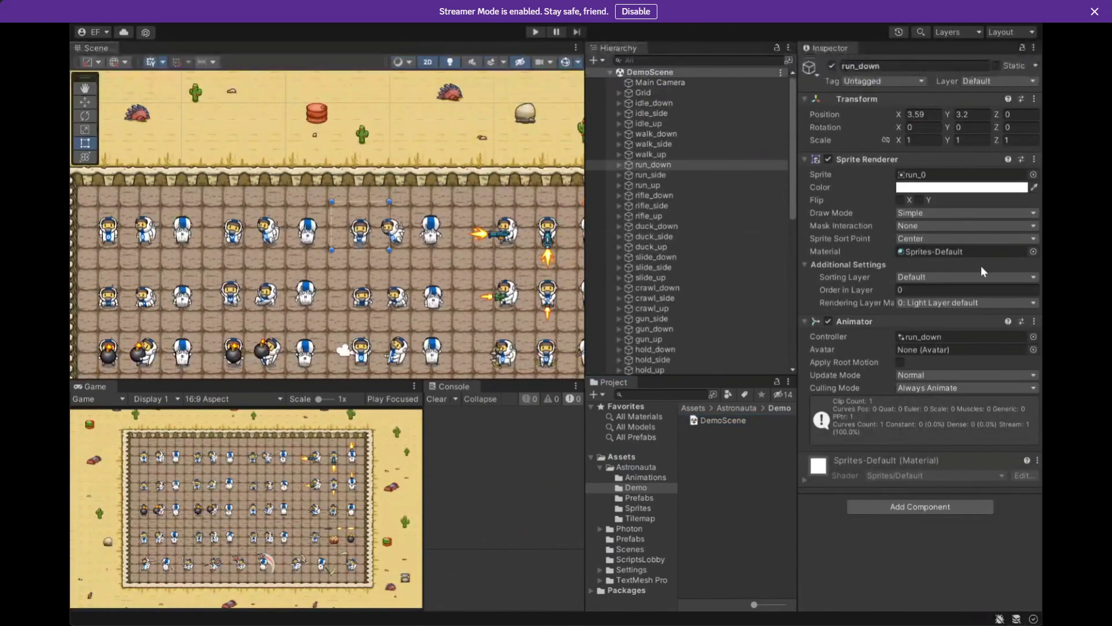
pyautogui.hotkey('ctrl', 'p')
pyautogui.scroll(8, 353, 262)
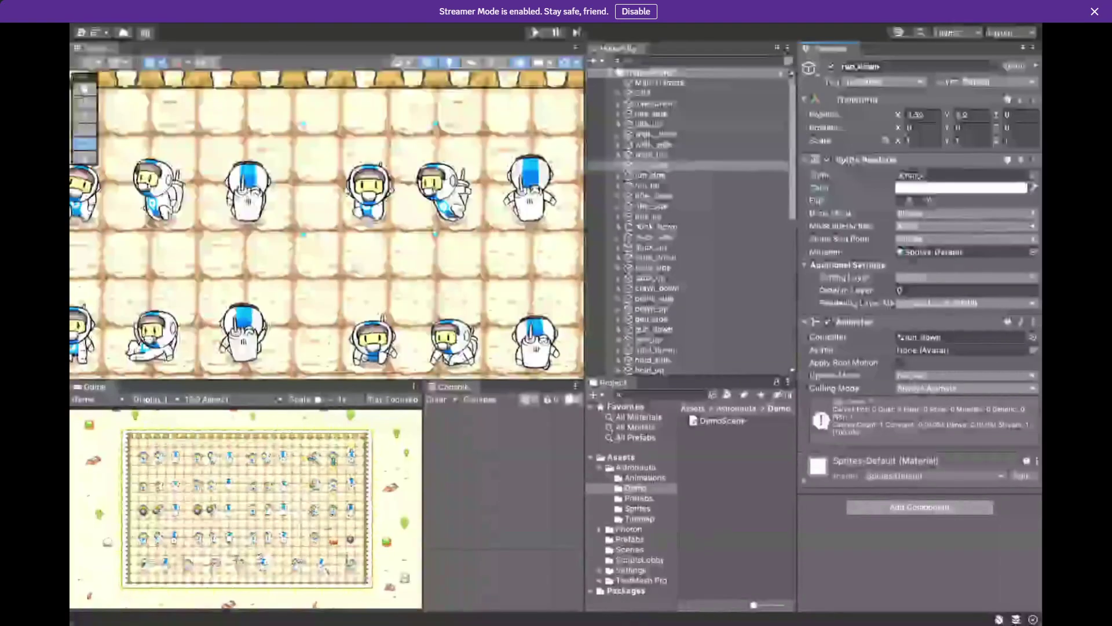
pyautogui.moveTo(354, 262); pyautogui.dragTo(310, 203, button='middle')
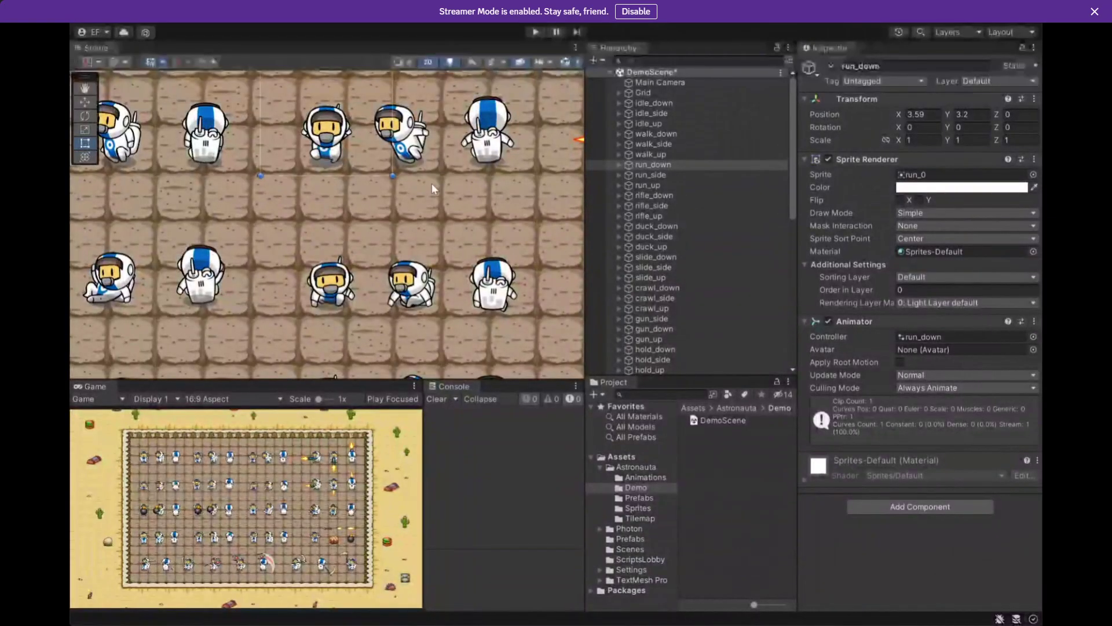
pyautogui.scroll(-4, 432, 183)
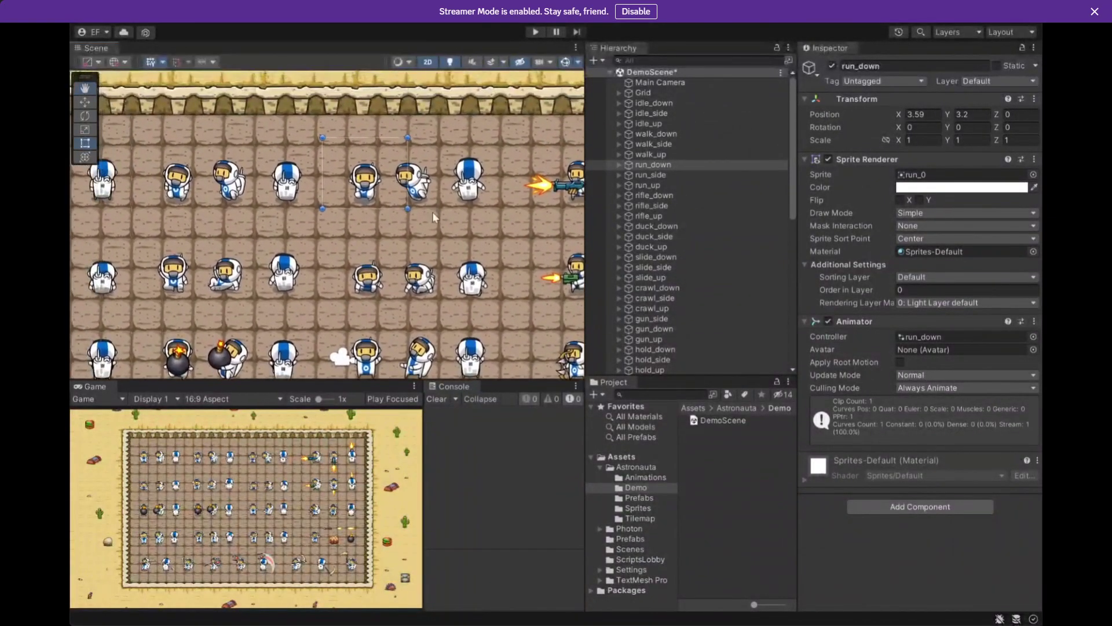
pyautogui.scroll(2, 433, 215)
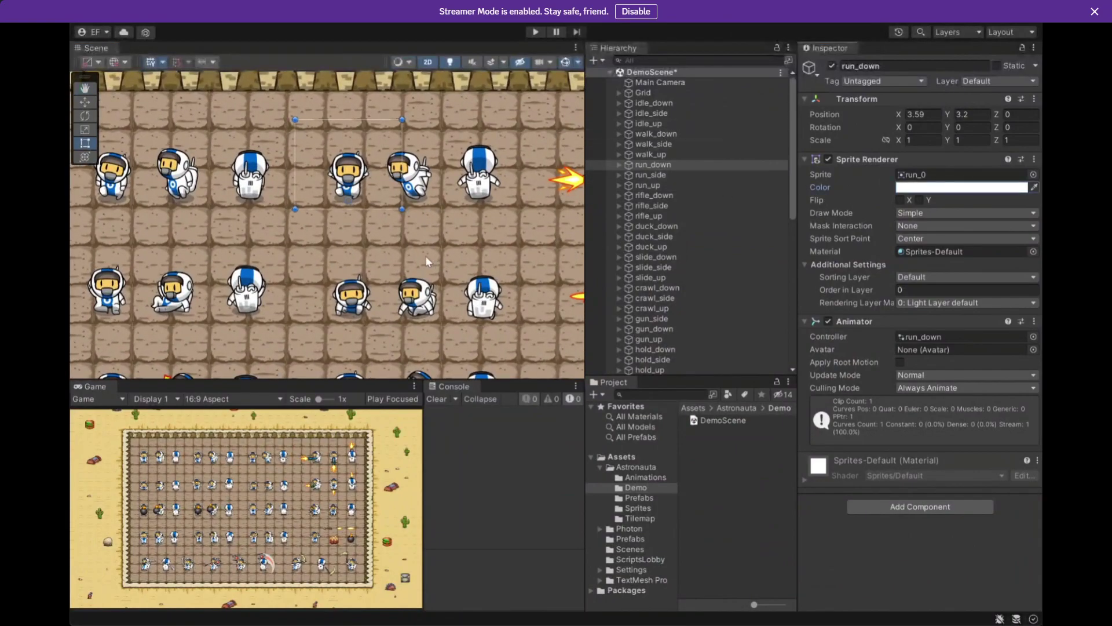
pyautogui.moveTo(426, 255); pyautogui.dragTo(150, 186, button='middle')
pyautogui.moveTo(239, 232); pyautogui.dragTo(299, 168, button='middle')
# Inspect the carry_up and slide_side astronauts and compare the surrounding rows of character poses in the demo scene.
pyautogui.click(316, 257)
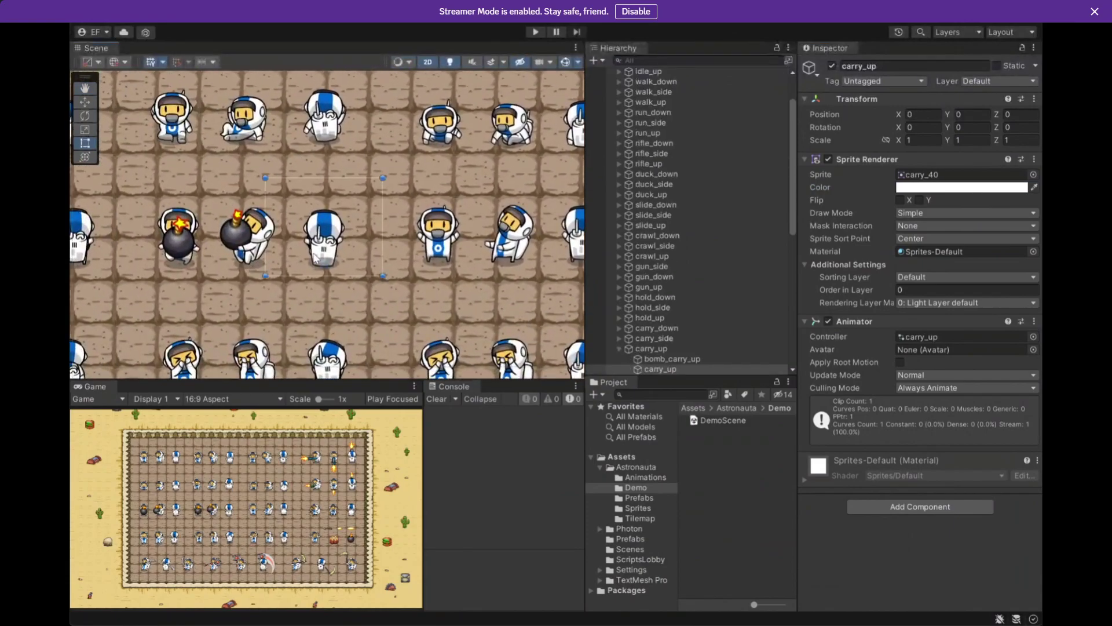
pyautogui.scroll(2, 316, 256)
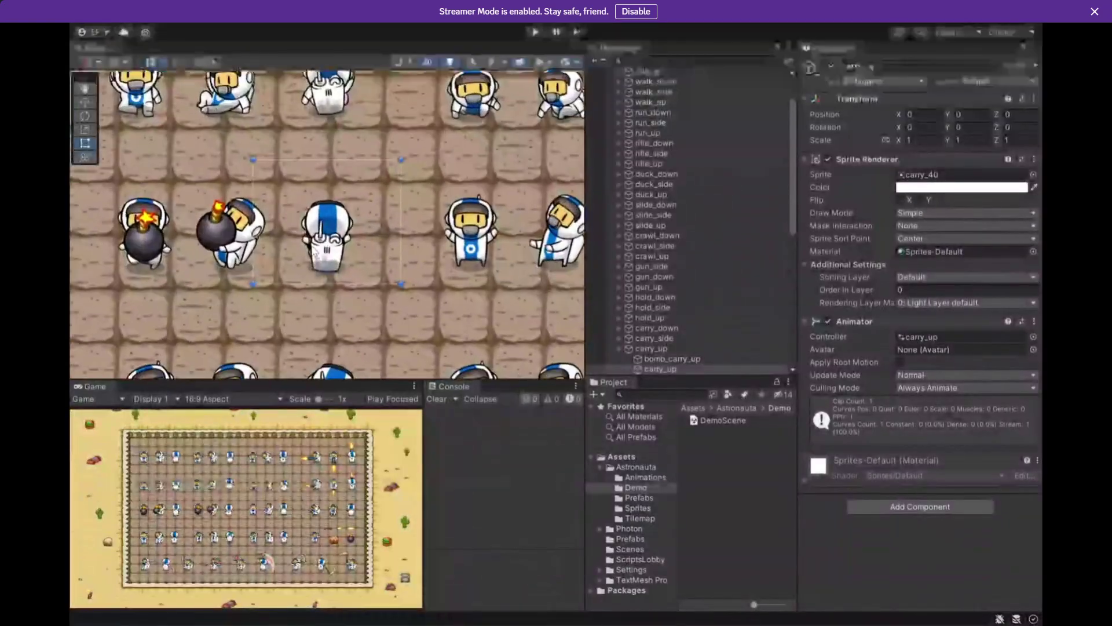
pyautogui.scroll(3, 316, 255)
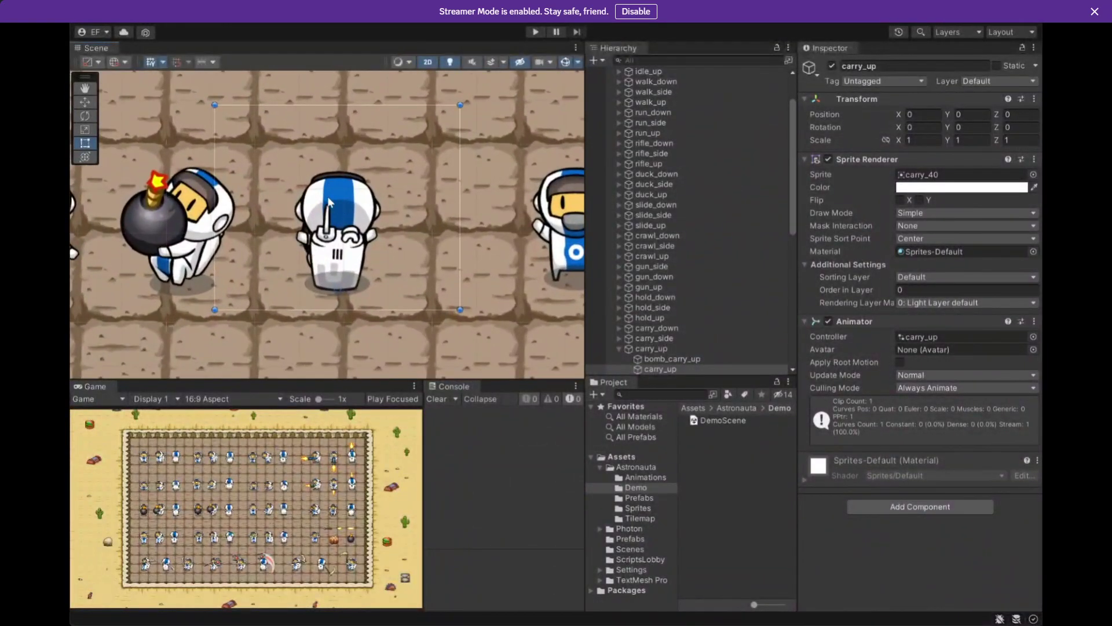
pyautogui.moveTo(420, 195); pyautogui.dragTo(261, 211, button='middle')
pyautogui.scroll(-2, 325, 243)
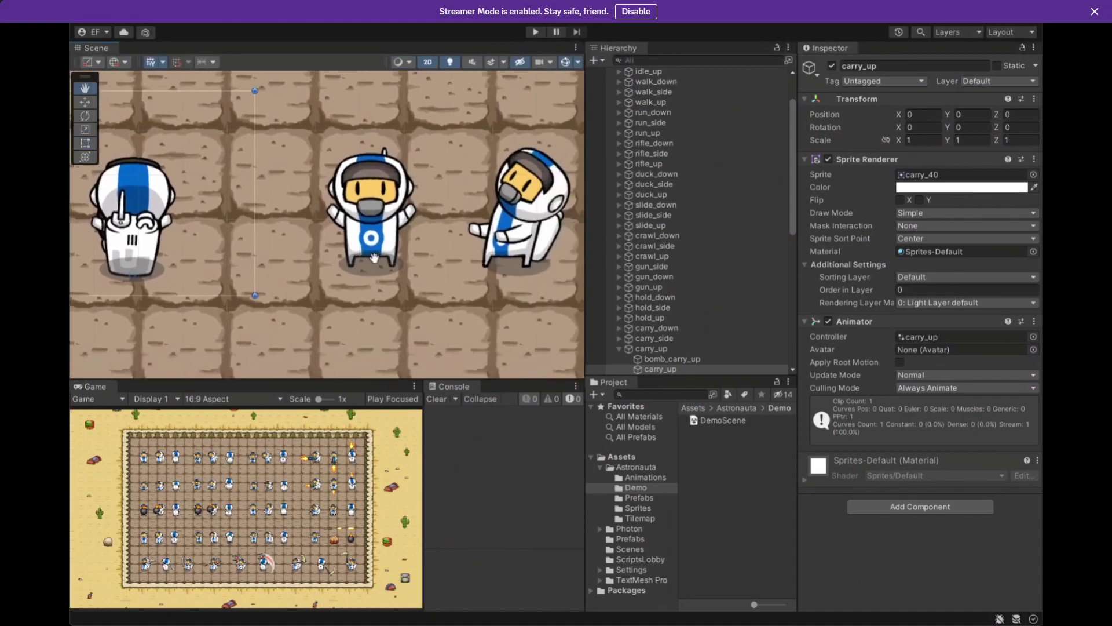
pyautogui.scroll(-5, 325, 243)
pyautogui.scroll(2, 375, 141)
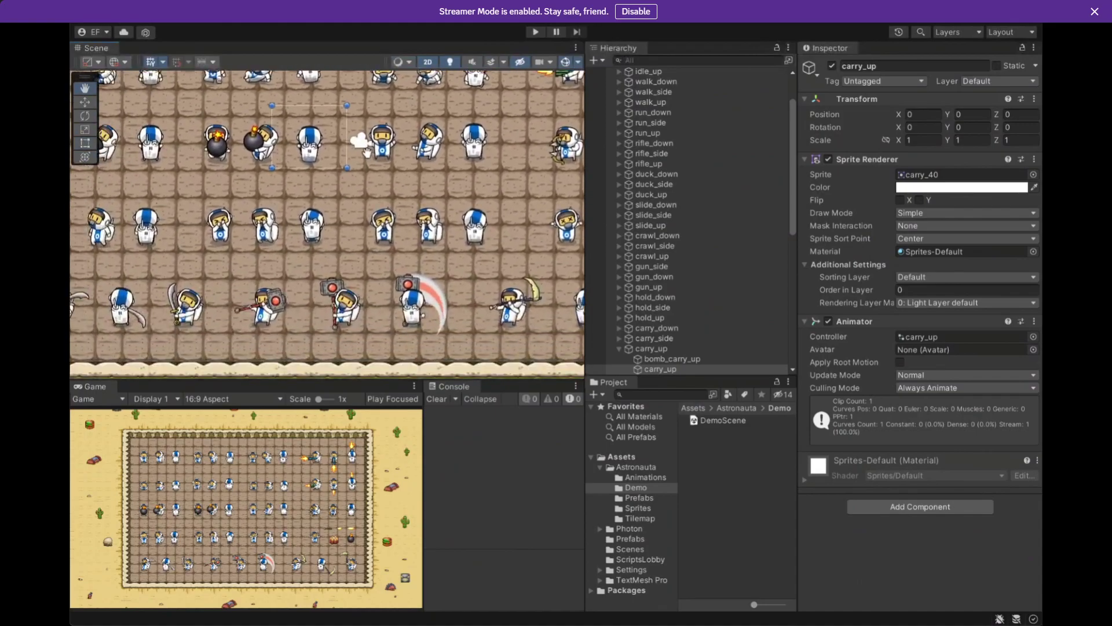
pyautogui.moveTo(375, 142); pyautogui.dragTo(423, 248, button='middle')
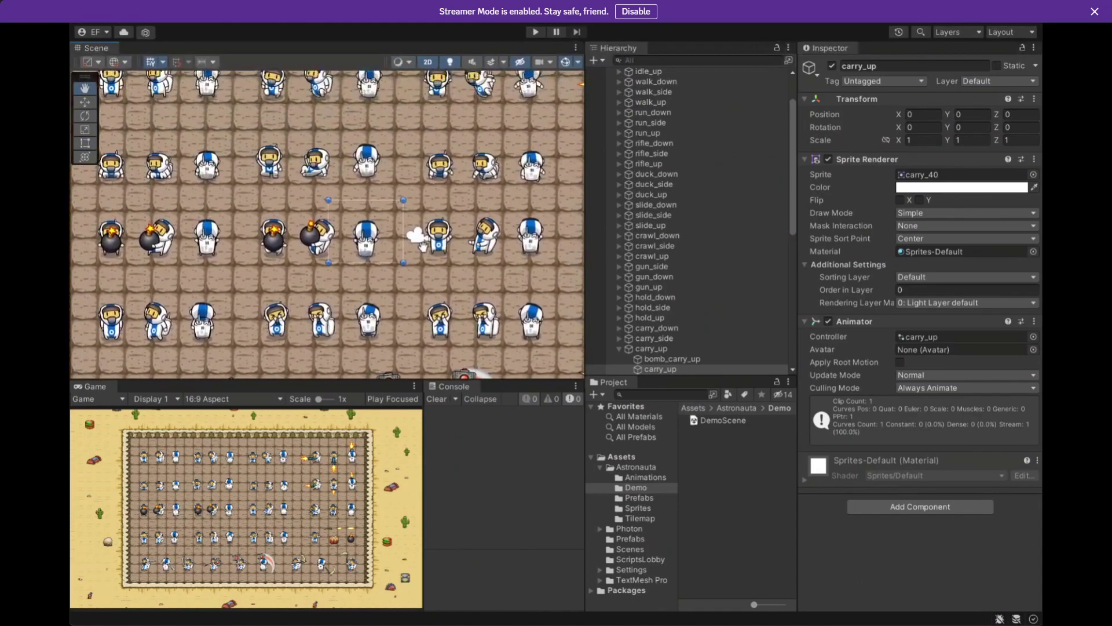
pyautogui.moveTo(248, 200); pyautogui.dragTo(267, 277, button='middle')
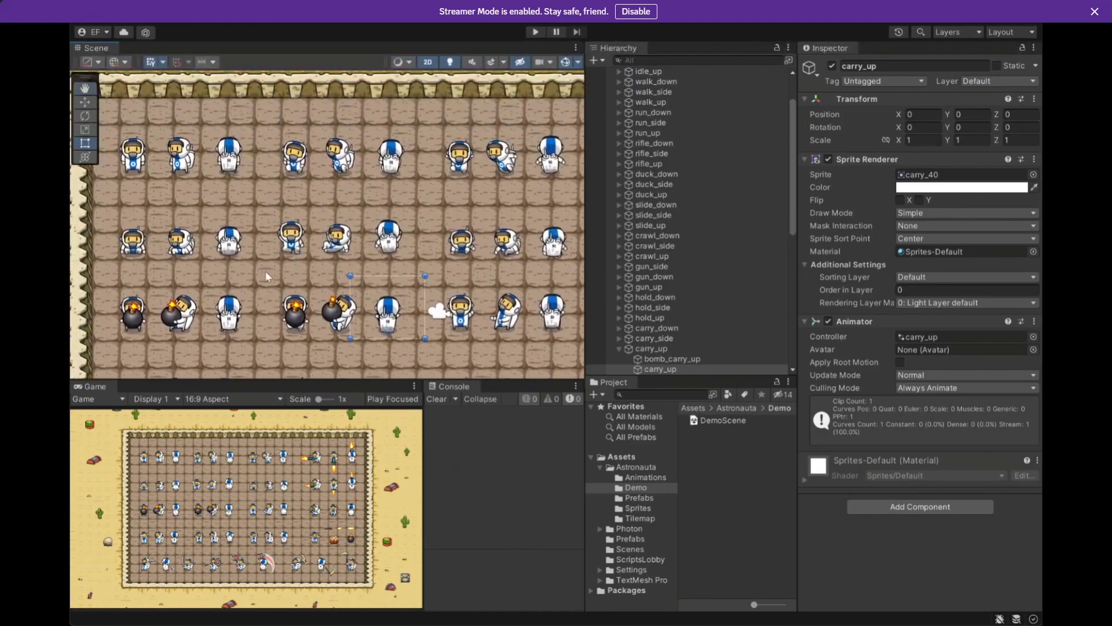
pyautogui.click(292, 254)
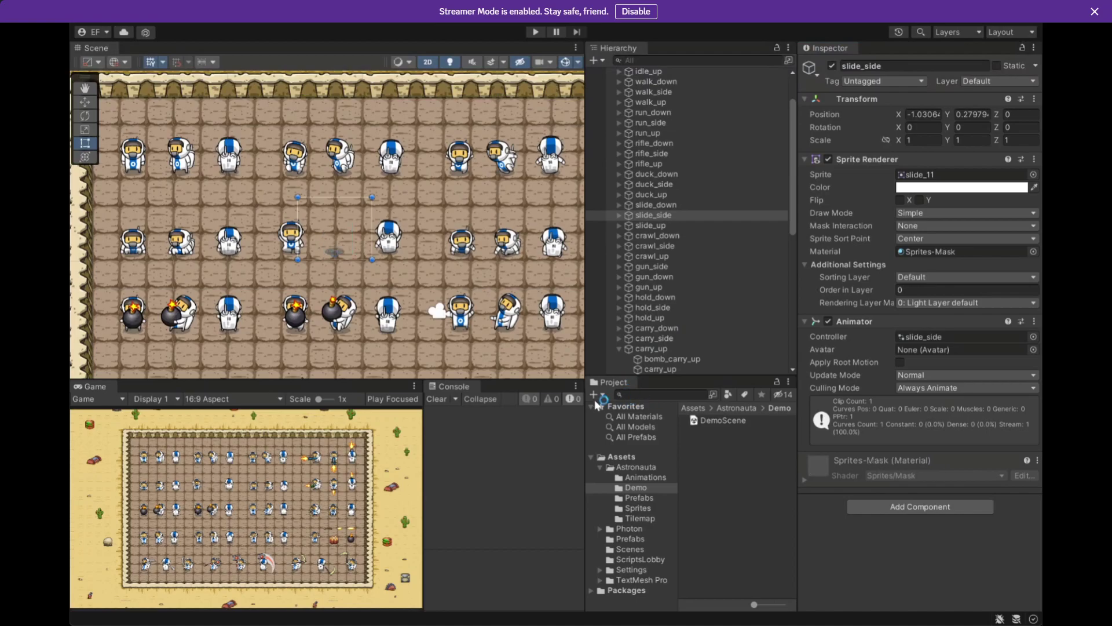
# Browse the Astronauta Sprites folder with enlarged previews and inspect its character sprite sheets, including character_carry.
pyautogui.click(663, 308)
pyautogui.click(635, 478)
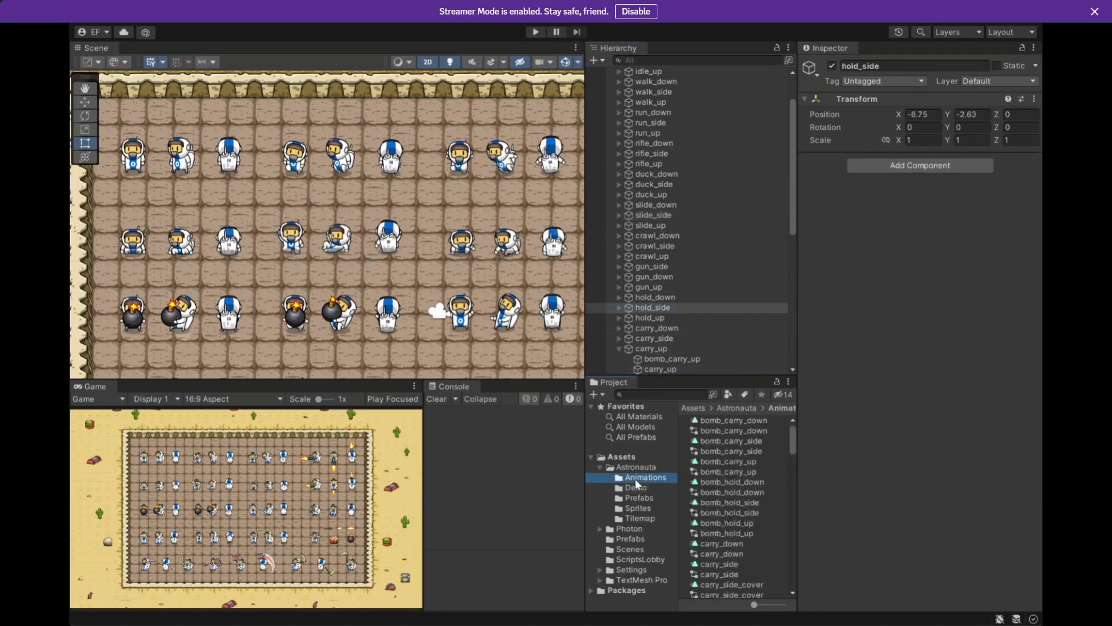
pyautogui.click(637, 499)
pyautogui.click(638, 506)
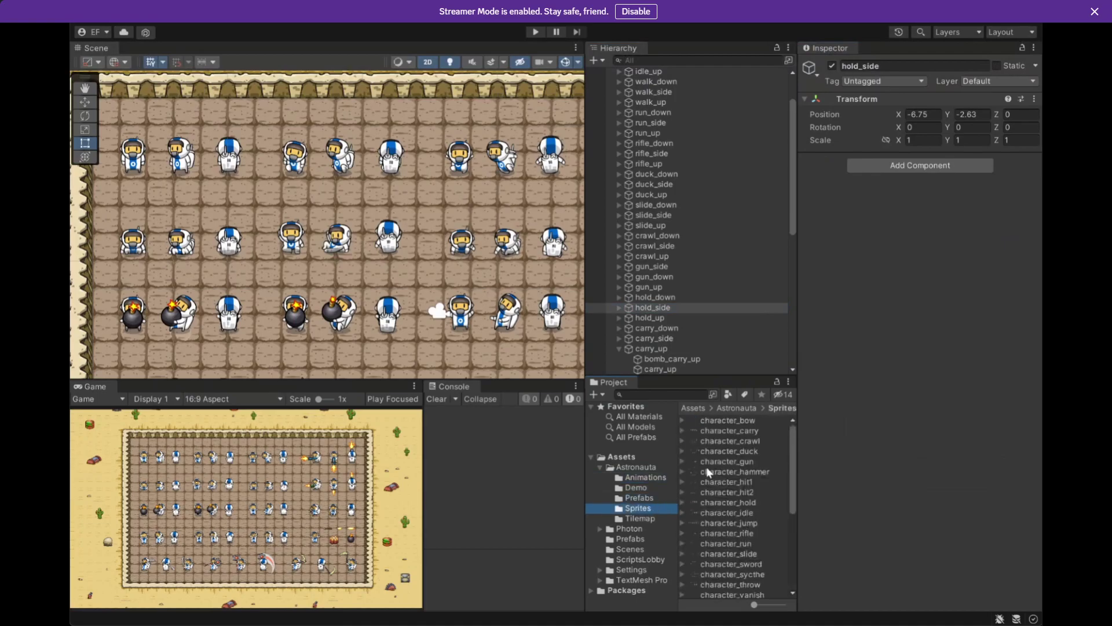
pyautogui.moveTo(753, 604); pyautogui.dragTo(776, 604)
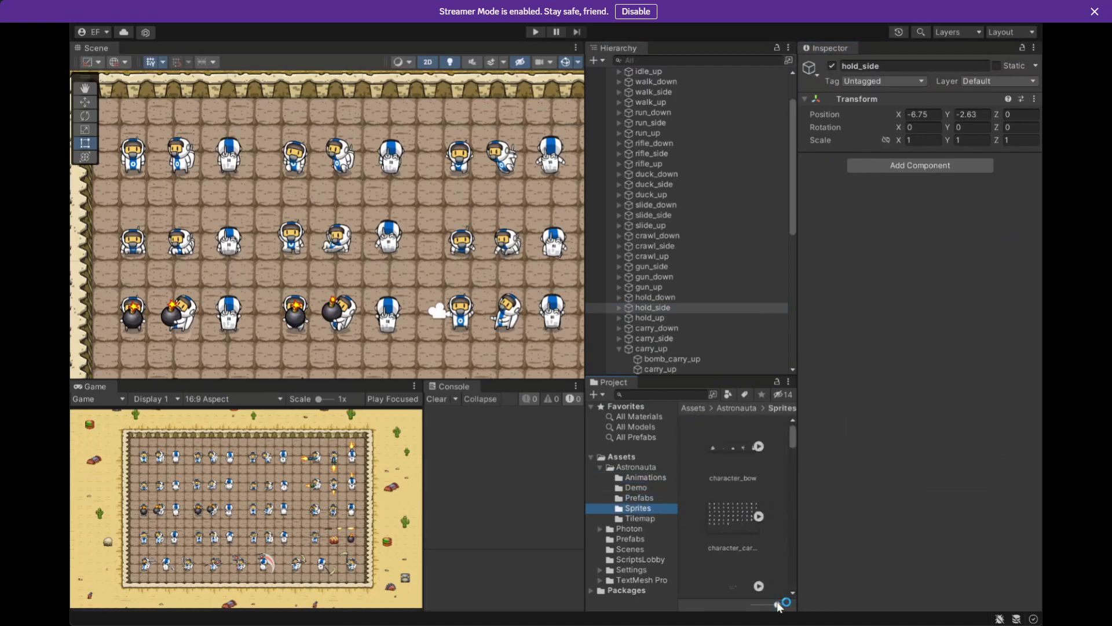
pyautogui.click(726, 529)
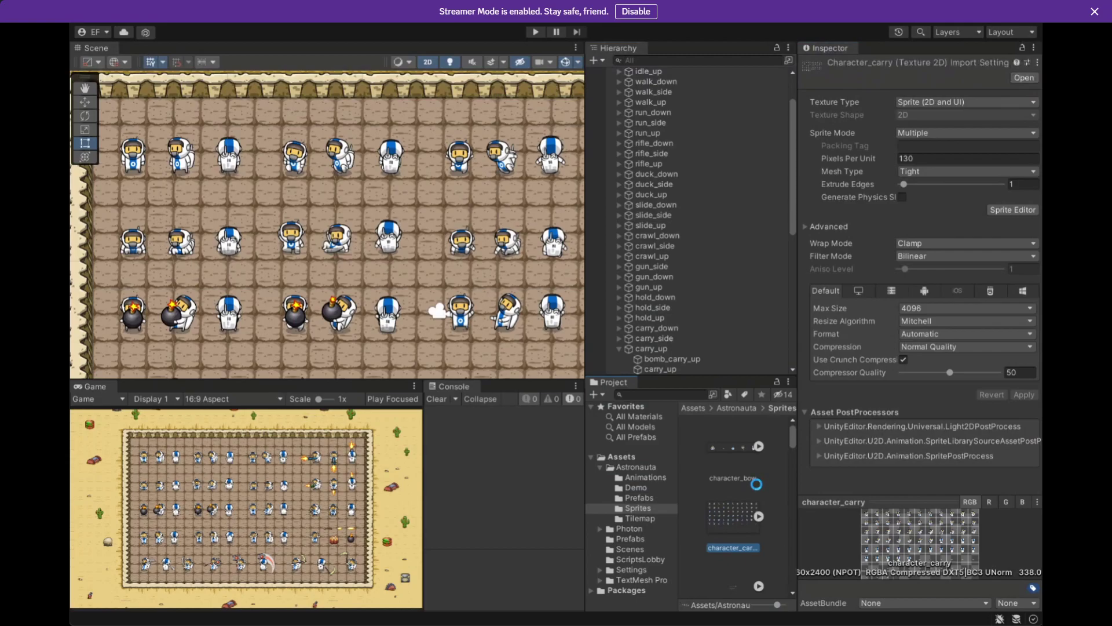
pyautogui.scroll(-2, 756, 487)
pyautogui.click(730, 550)
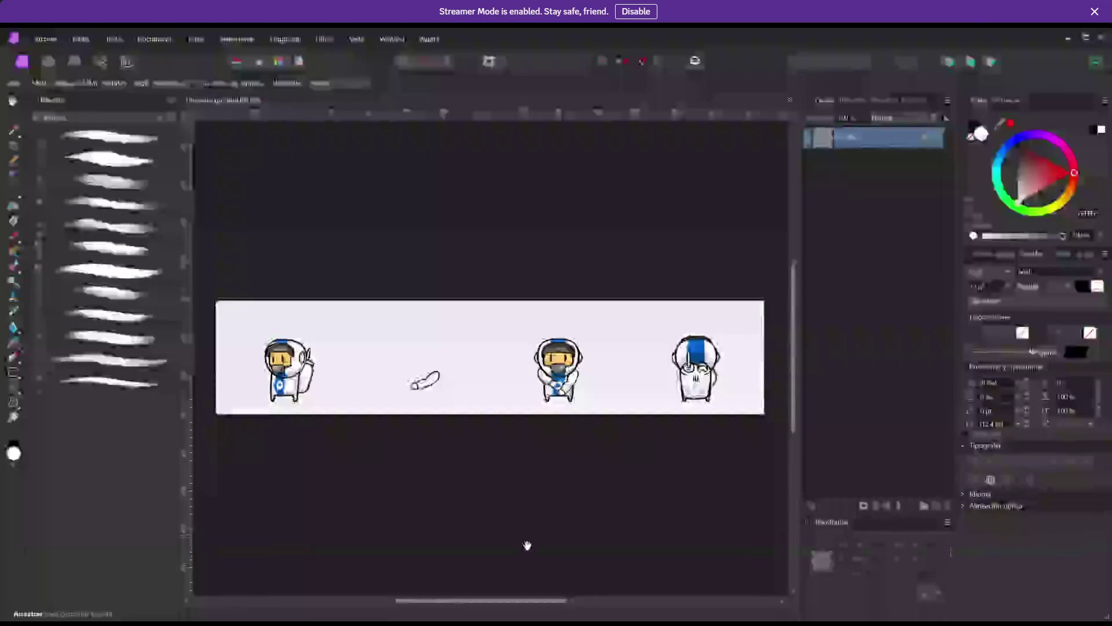
# In Affinity Photo, flood-fill the blue suit stripe on the front-facing astronaut in character_gun.png with red FF0000.
pyautogui.keyDown('ctrl'); pyautogui.scroll(5, 593, 360); pyautogui.keyUp('ctrl')
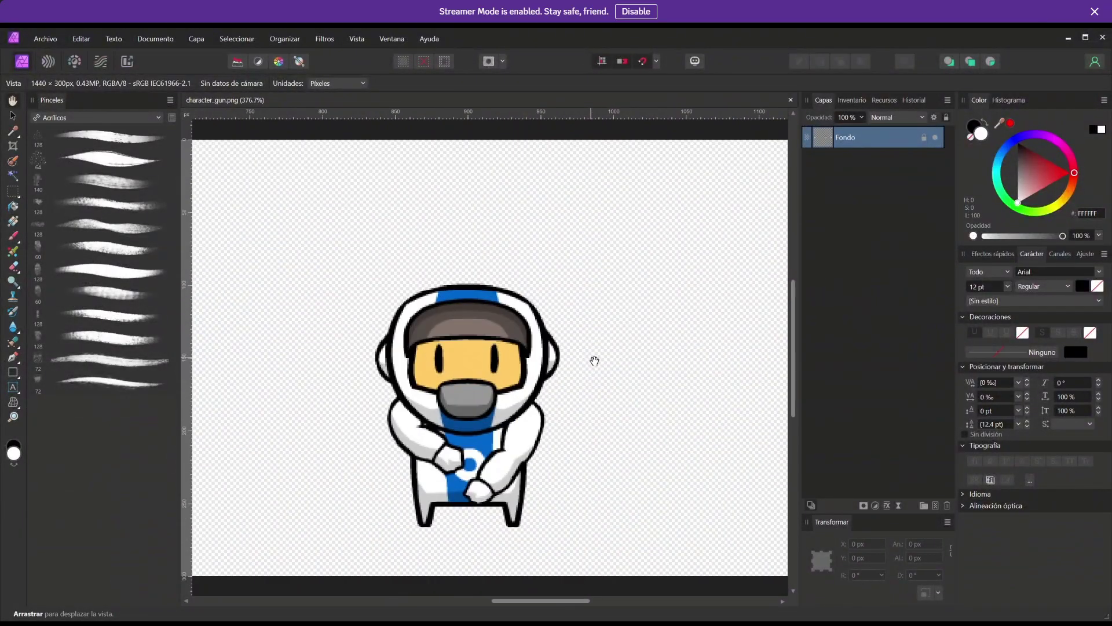
pyautogui.keyDown('ctrl'); pyautogui.scroll(-4, 593, 360); pyautogui.keyUp('ctrl')
pyautogui.moveTo(573, 359); pyautogui.dragTo(527, 369)
pyautogui.keyDown('ctrl'); pyautogui.scroll(-1, 527, 369); pyautogui.keyUp('ctrl')
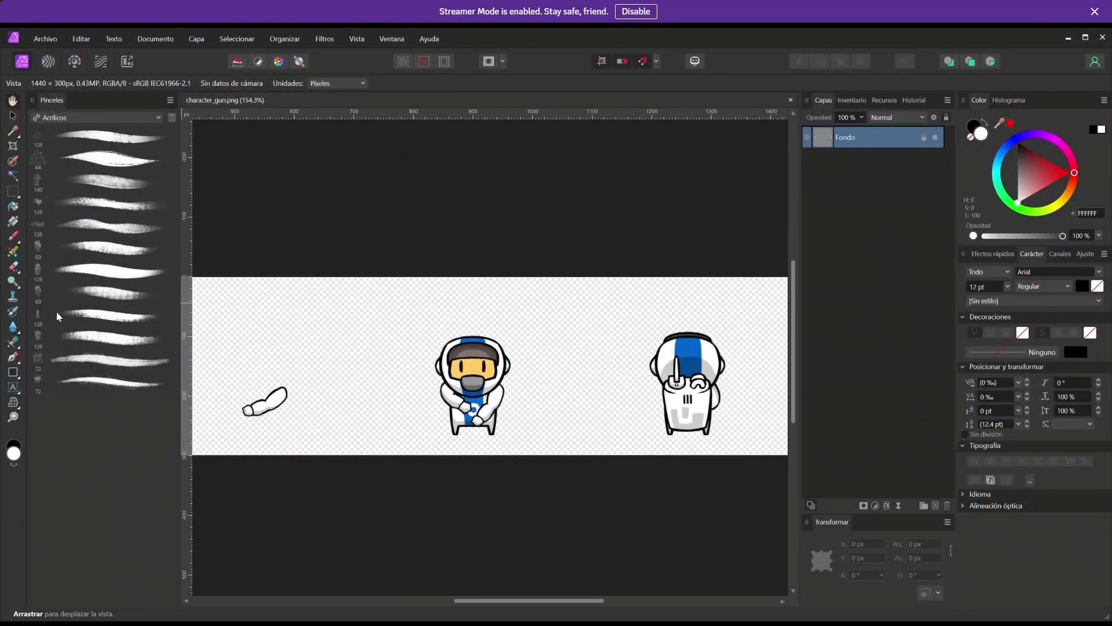
pyautogui.click(17, 241)
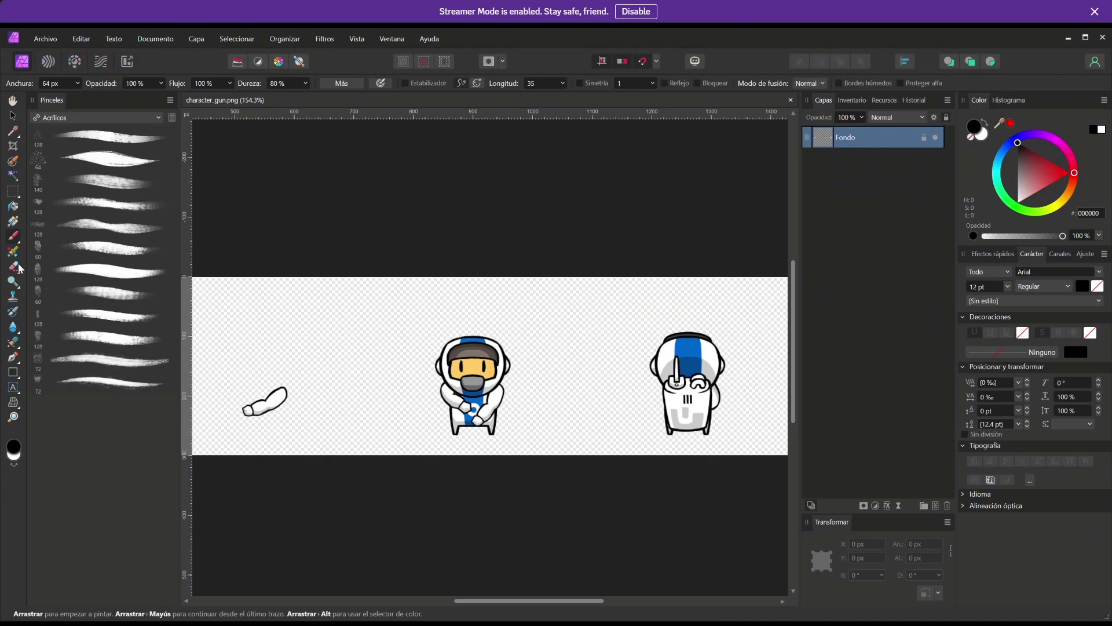
pyautogui.click(17, 259)
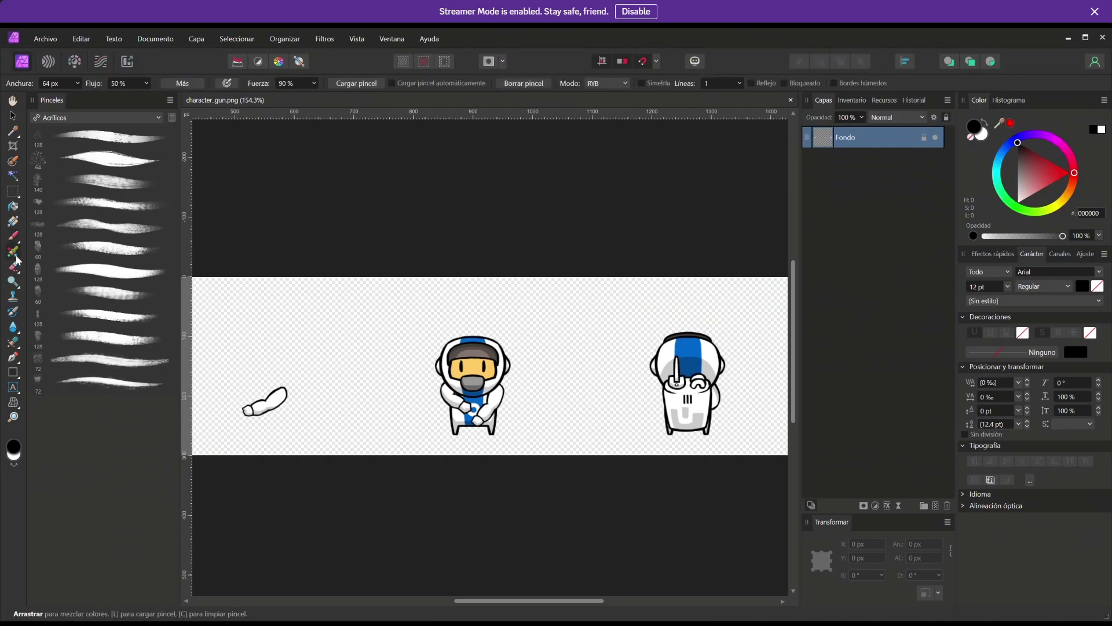
pyautogui.click(12, 206)
pyautogui.click(478, 397)
pyautogui.press('x')
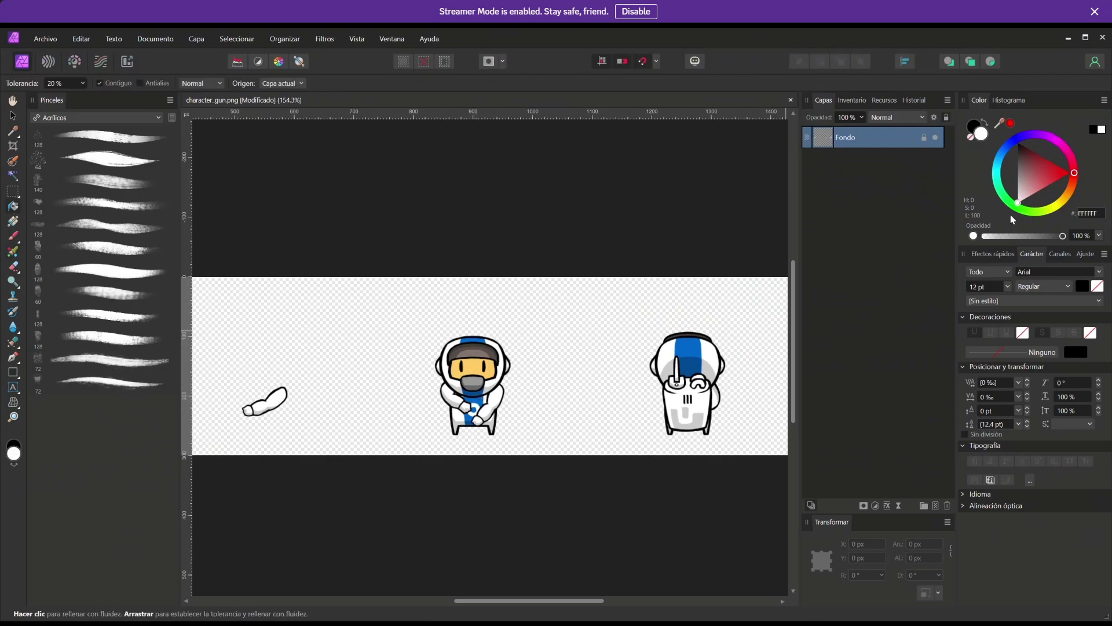
pyautogui.moveTo(1020, 173)
pyautogui.mouseDown()
pyautogui.moveTo(1023, 164)
pyautogui.moveTo(1074, 173)
pyautogui.mouseUp()
pyautogui.keyDown('ctrl'); pyautogui.scroll(4, 461, 420); pyautogui.keyUp('ctrl')
pyautogui.click(493, 373)
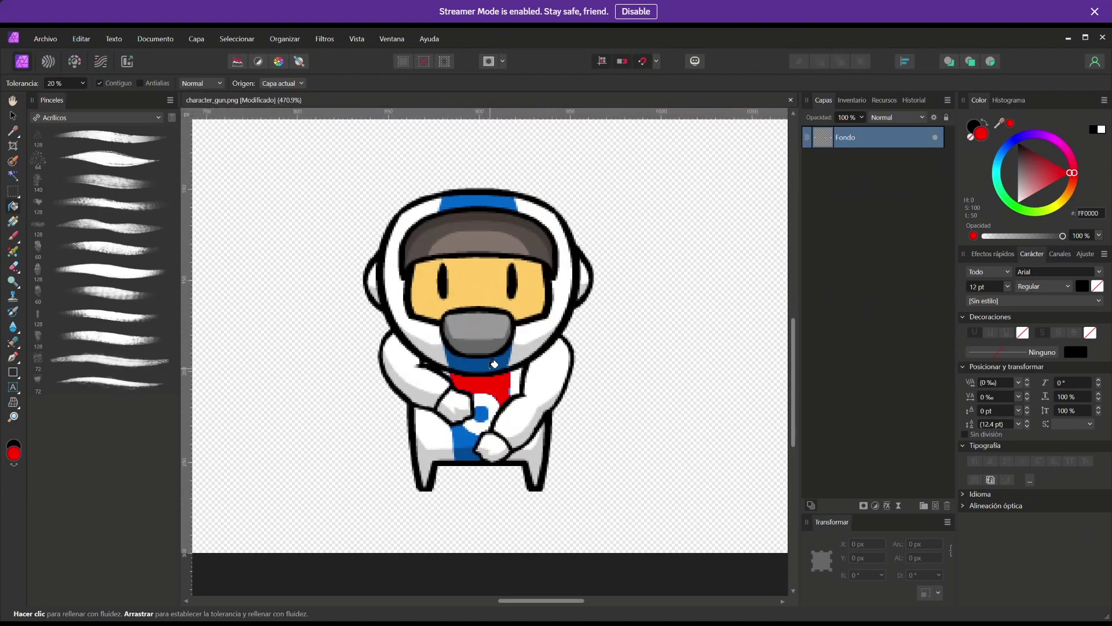
pyautogui.click(467, 440)
# Flood-fill the blue helmet stripe on the rear-facing astronaut with the same red.
pyautogui.hscroll(3, 622, 341)
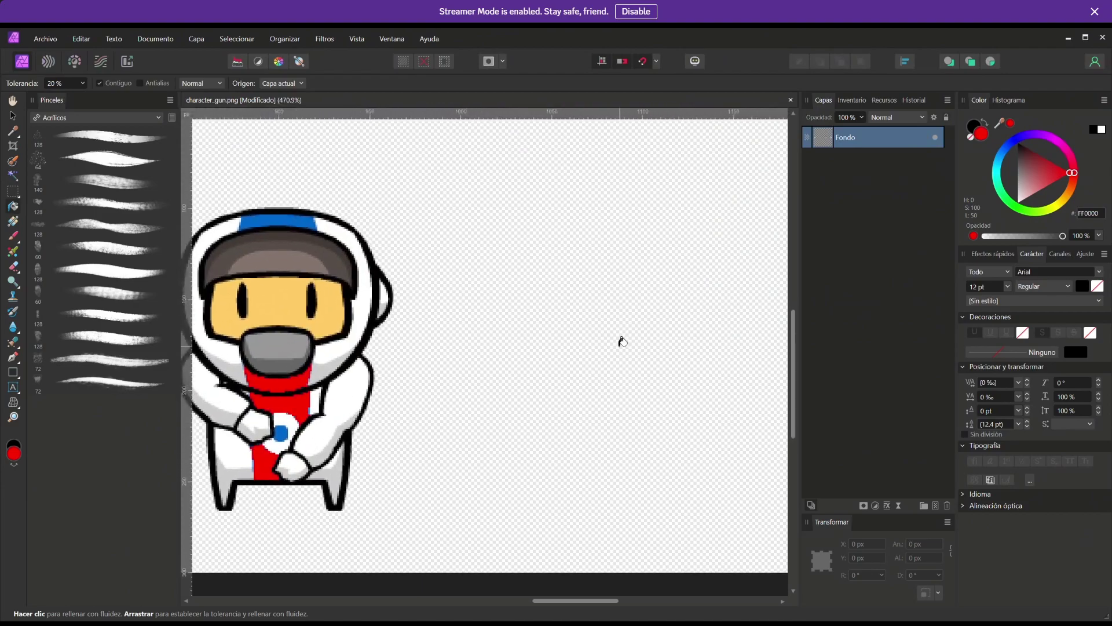
pyautogui.hscroll(10, 621, 341)
pyautogui.click(556, 307)
pyautogui.click(517, 297)
pyautogui.keyDown('ctrl'); pyautogui.scroll(-8, 500, 338); pyautogui.keyUp('ctrl')
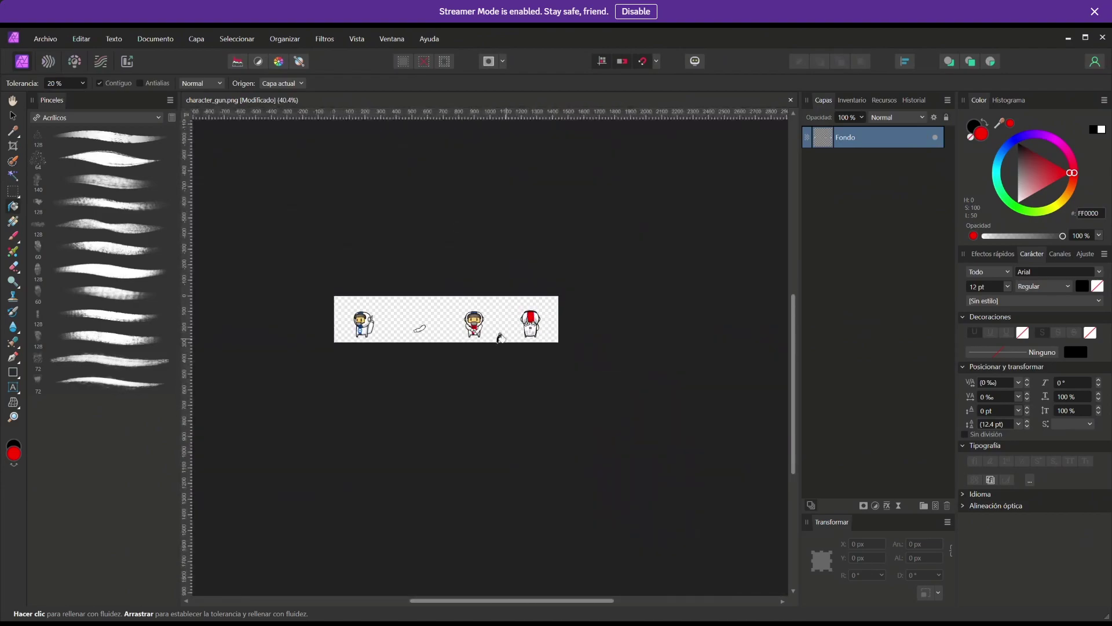
# Undo the red fills on the front- and rear-facing astronauts, including a trial fill on the side-facing astronaut's body.
pyautogui.keyDown('ctrl'); pyautogui.scroll(4, 412, 347); pyautogui.keyUp('ctrl')
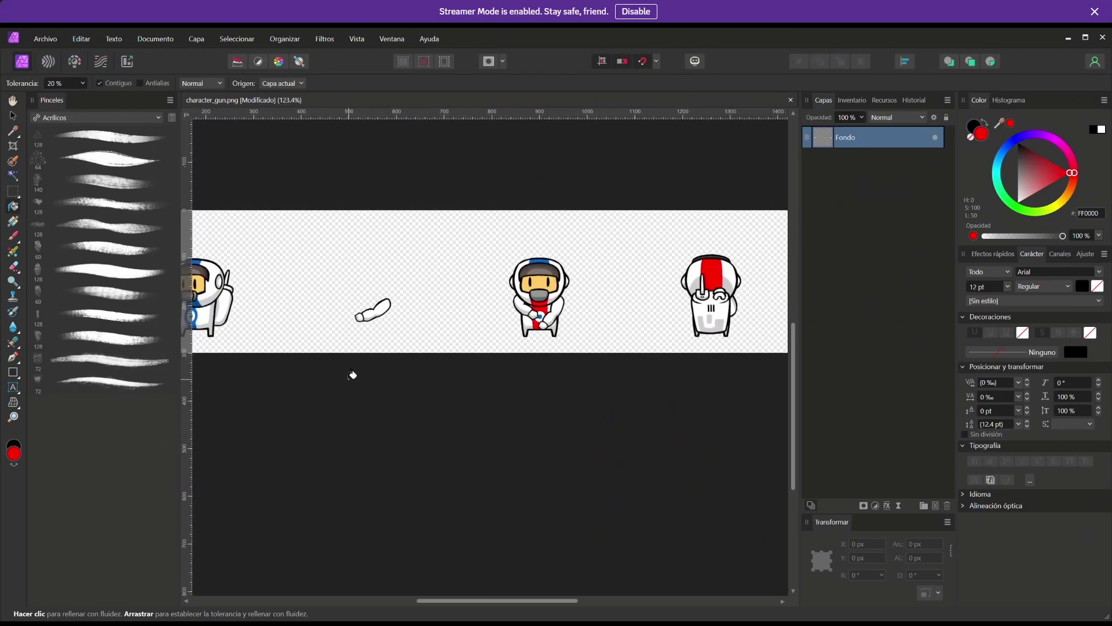
pyautogui.hotkey('ctrl', 'z')
pyautogui.moveTo(352, 375); pyautogui.dragTo(454, 384)
pyautogui.click(306, 335)
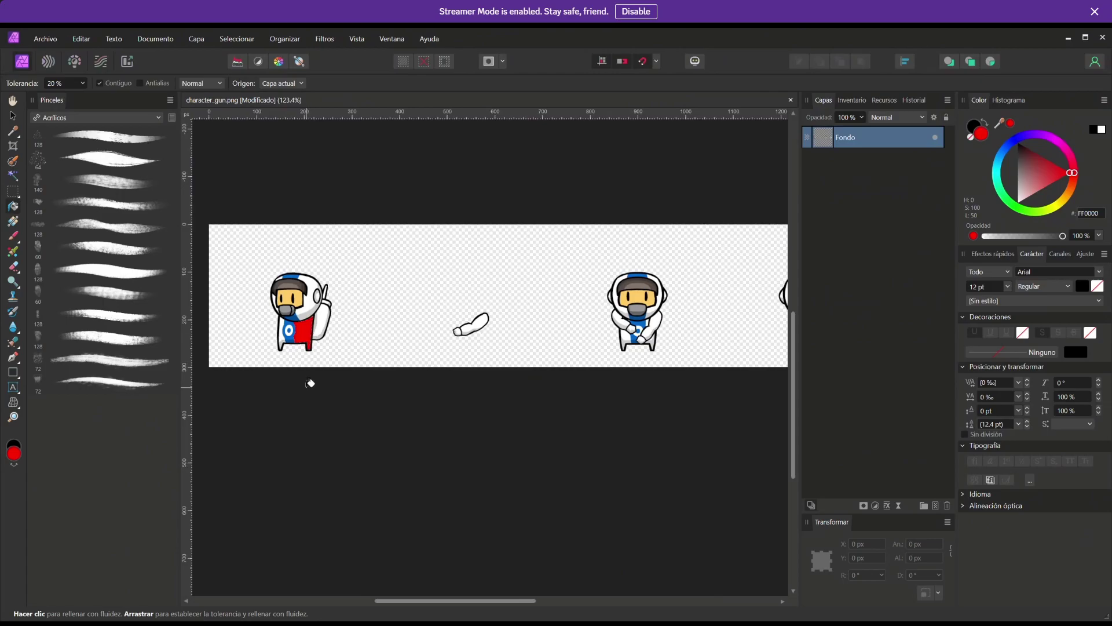
pyautogui.hotkey('ctrl', 'z')
# Try to repaint the side-facing astronaut's blue chest stripe in red with the colour replacement brush, undoing the strokes.
pyautogui.press('b')
pyautogui.press('x')
pyautogui.keyDown('ctrl'); pyautogui.scroll(3, 263, 293); pyautogui.keyUp('ctrl')
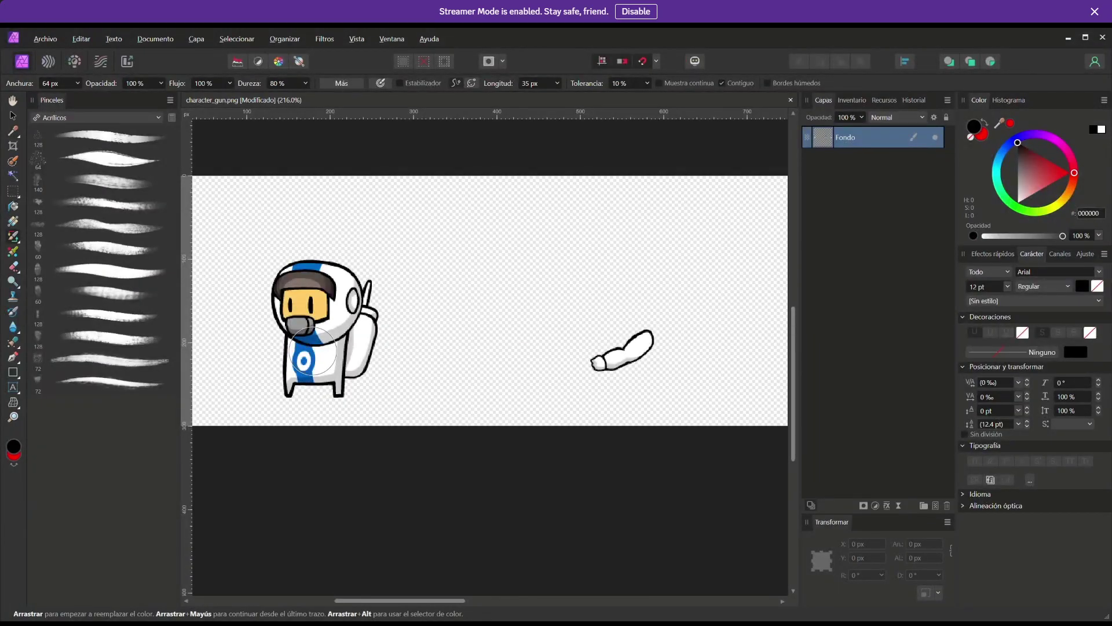
pyautogui.keyDown('alt'); pyautogui.click(313, 351); pyautogui.keyUp('alt')
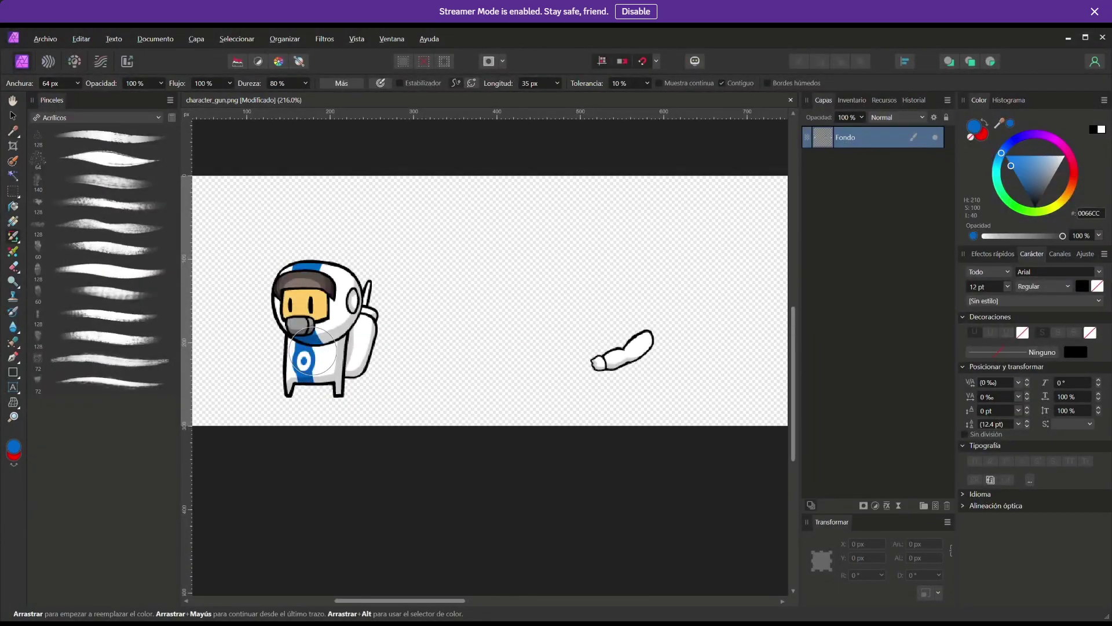
pyautogui.click(1071, 173)
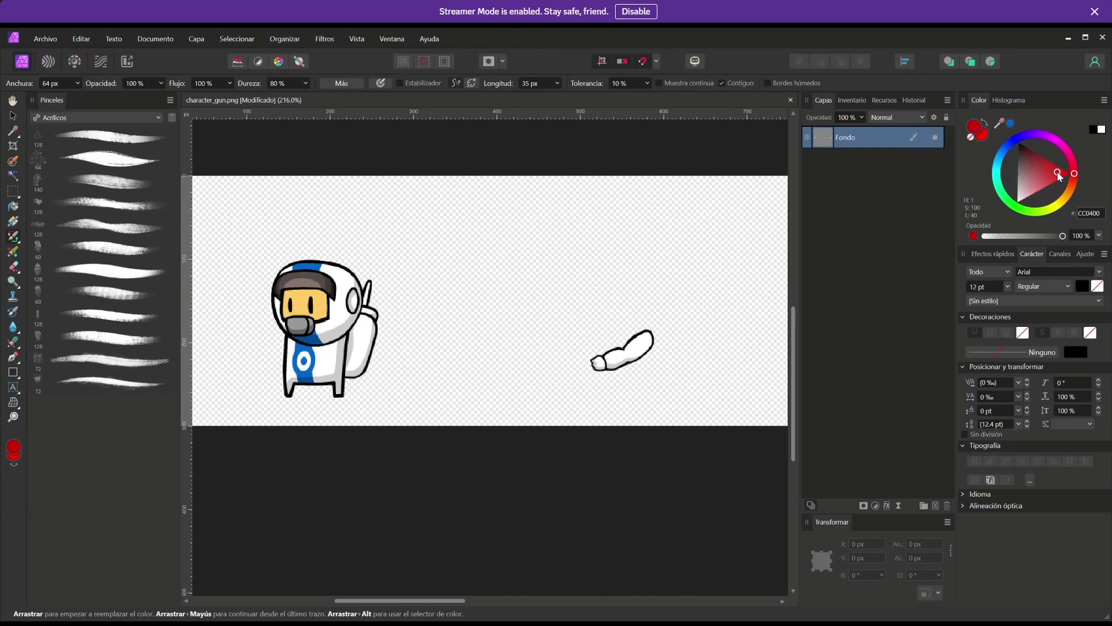
pyautogui.moveTo(302, 359)
pyautogui.mouseDown()
pyautogui.moveTo(313, 355)
pyautogui.moveTo(299, 370)
pyautogui.moveTo(307, 394)
pyautogui.moveTo(317, 384)
pyautogui.mouseUp()
pyautogui.hotkey('ctrl', 'z')
pyautogui.hotkey('ctrl', 'z')
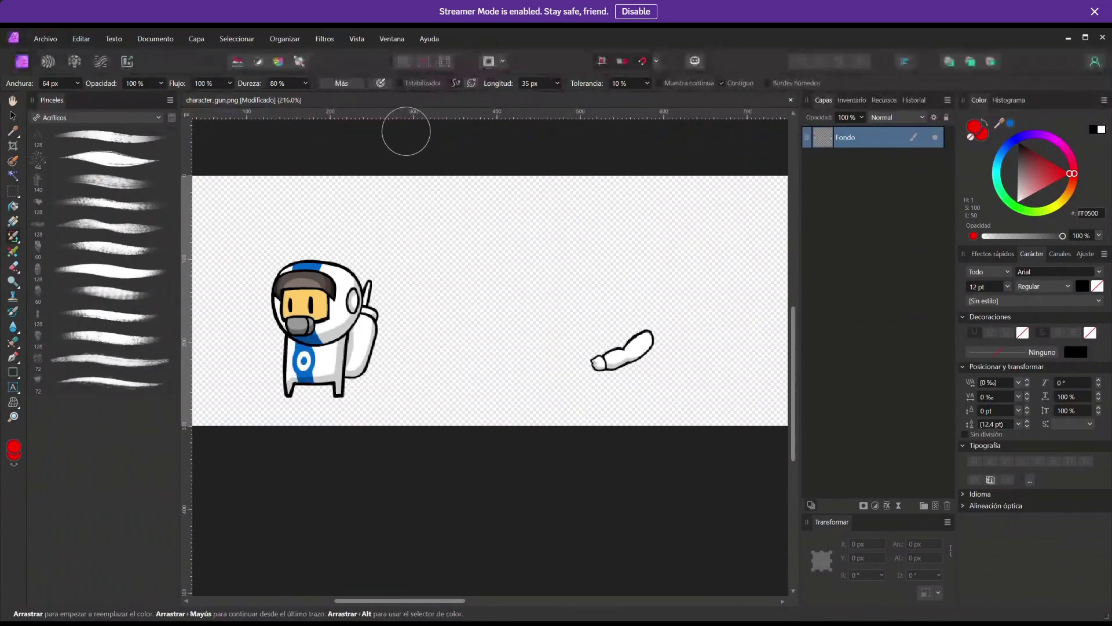
# Draw a red FF0000 rectangle about 184 by 213 px over the side-facing astronaut and set its blend mode to Tono.
pyautogui.click(13, 116)
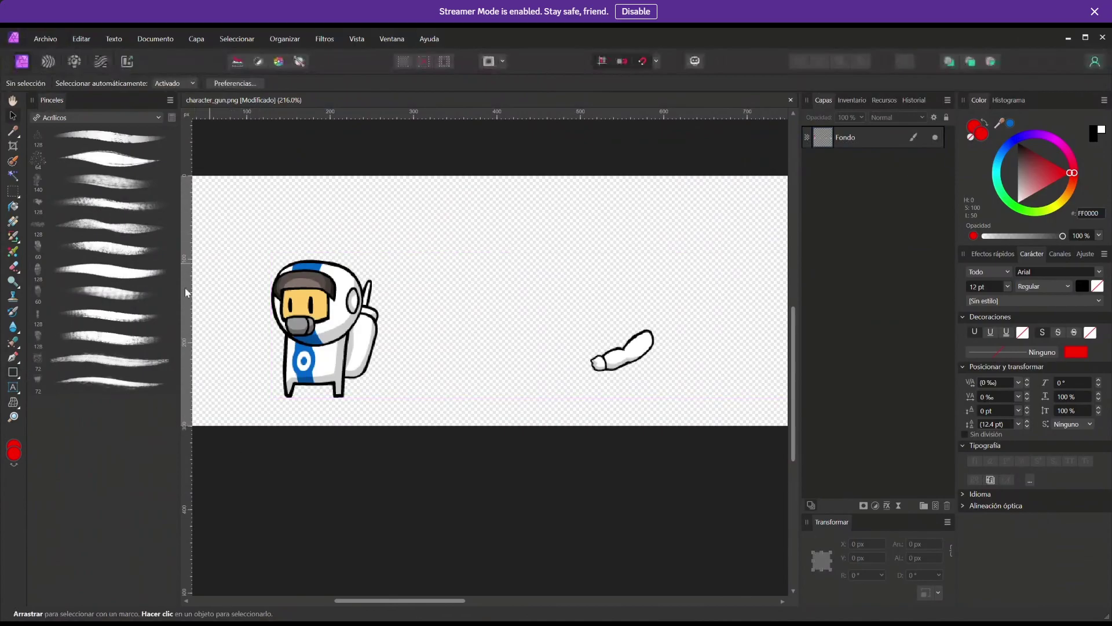
pyautogui.click(9, 372)
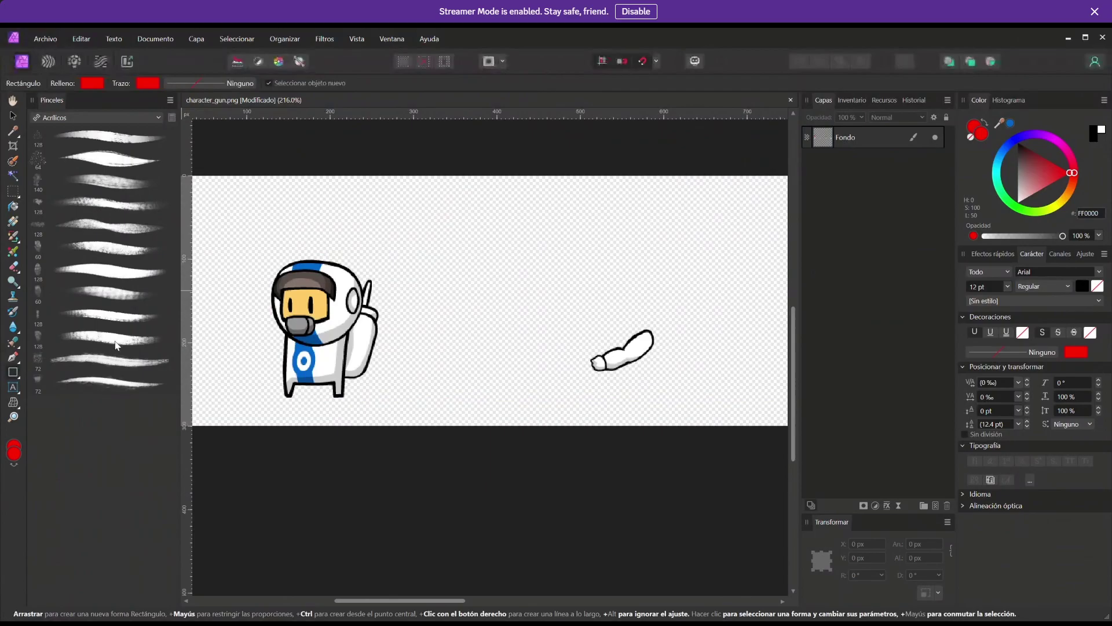
pyautogui.moveTo(245, 235); pyautogui.dragTo(399, 413)
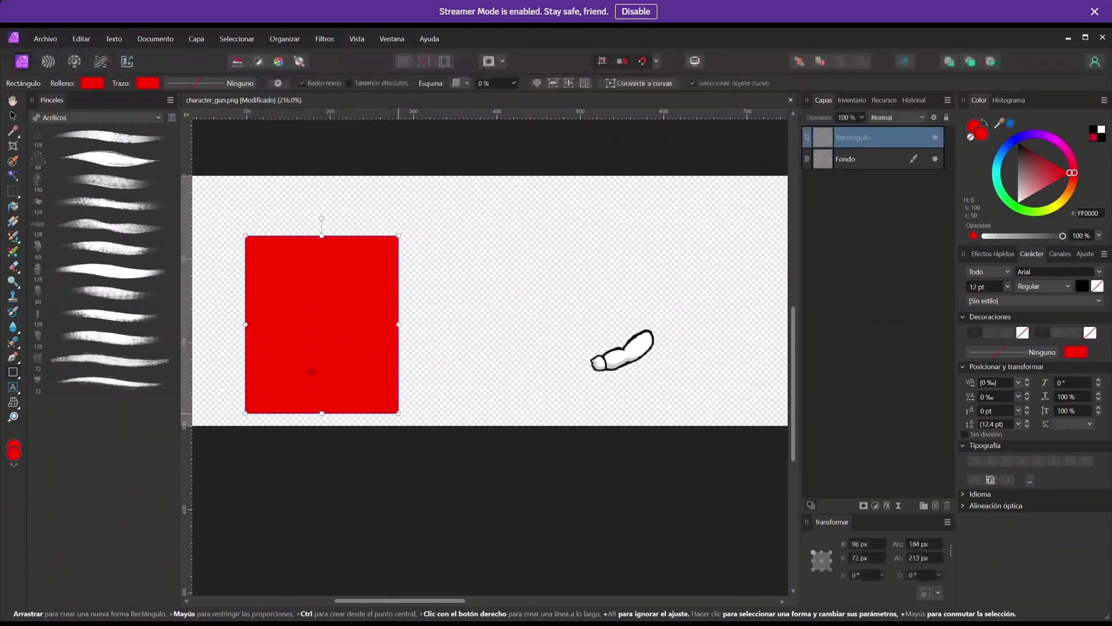
pyautogui.click(13, 118)
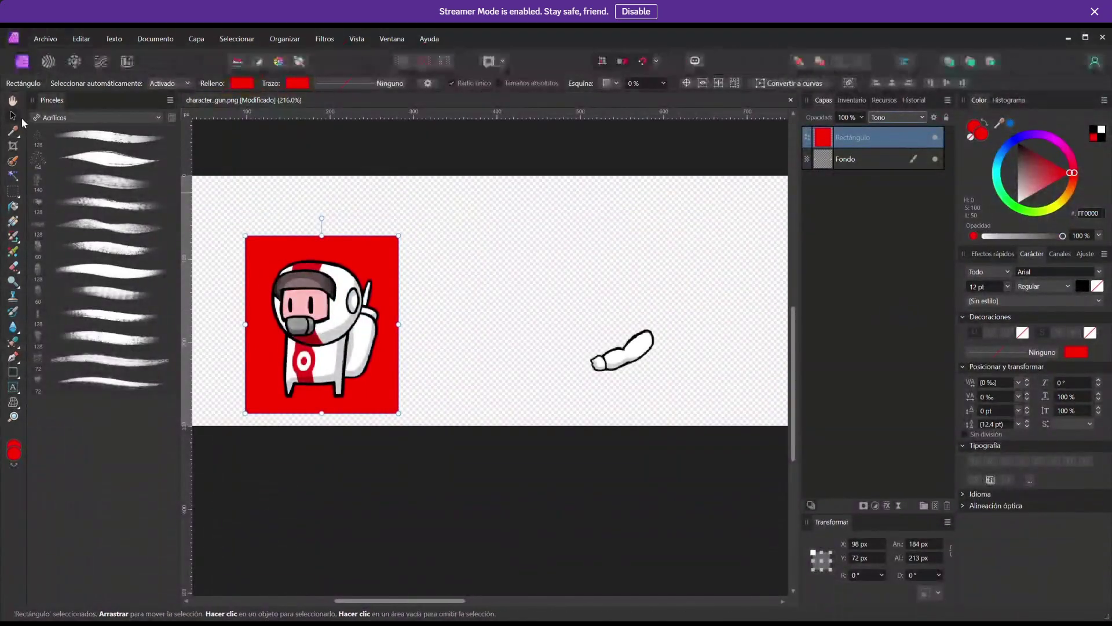
# Duplicate the Fondo layer, try the copy above the red rectangle, and delete the copy.
pyautogui.click(407, 217)
pyautogui.click(362, 255)
pyautogui.click(850, 165)
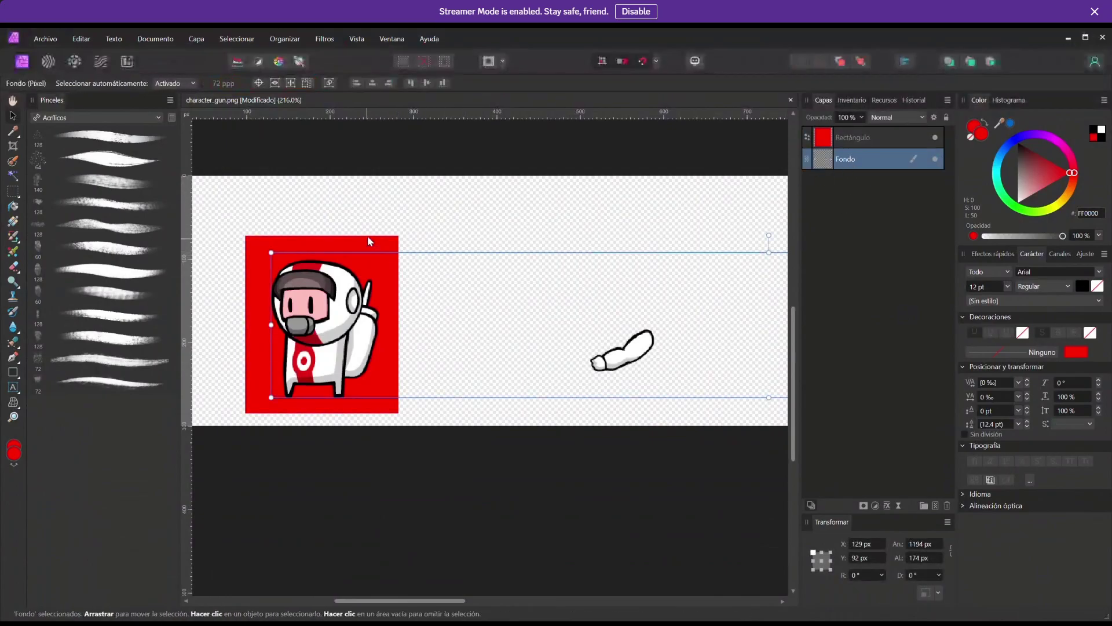
pyautogui.hotkey('ctrl', 'j')
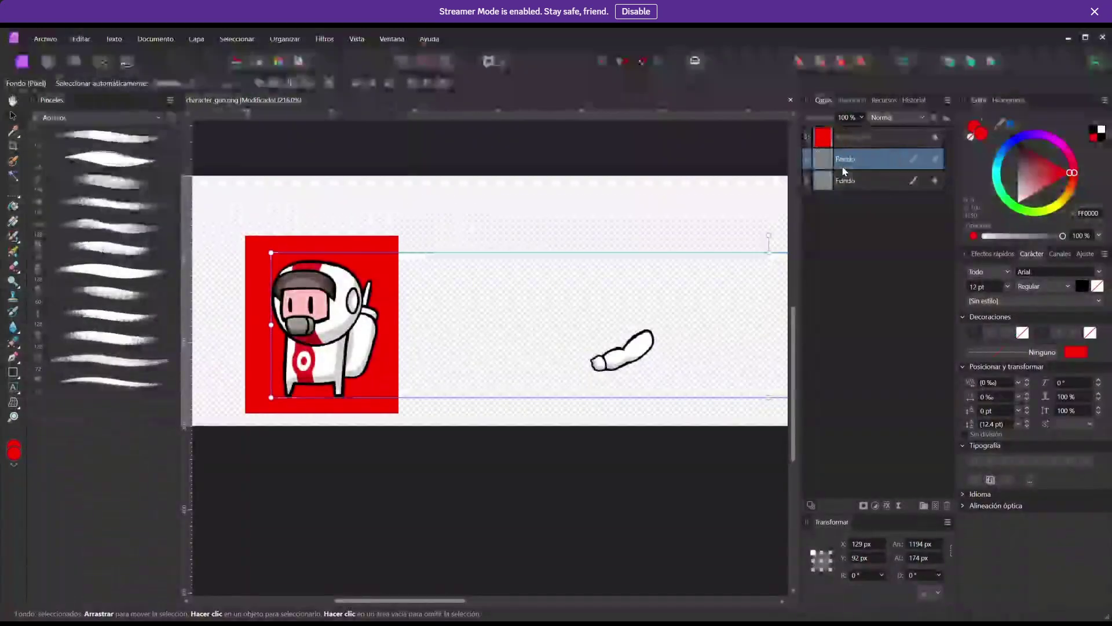
pyautogui.hotkey('ctrl', ']')
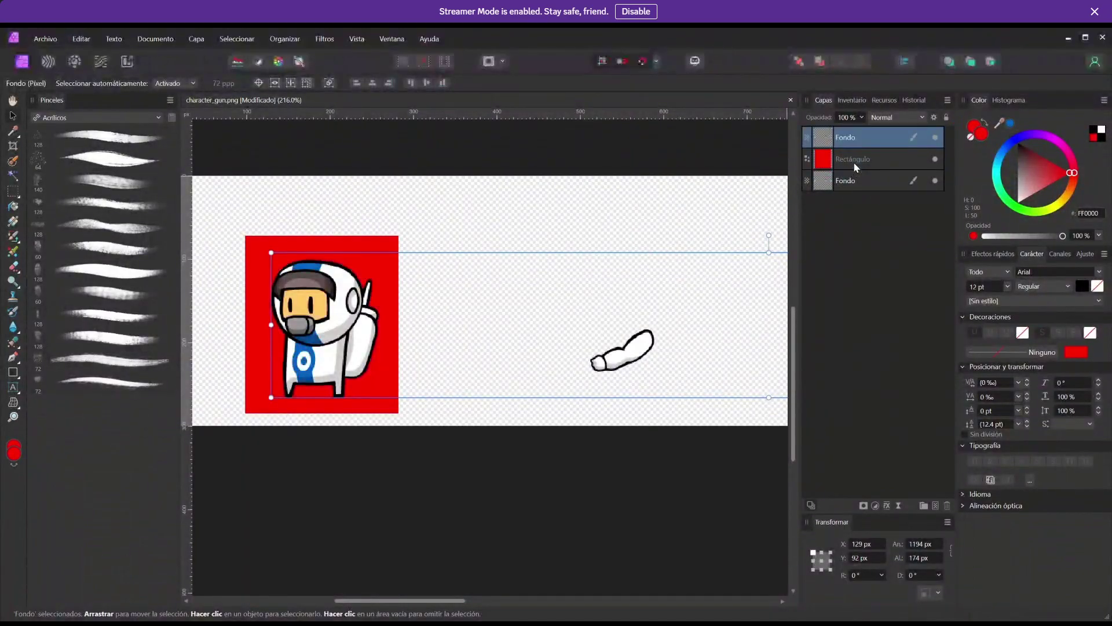
pyautogui.moveTo(842, 144); pyautogui.dragTo(872, 166)
pyautogui.press('Delete')
pyautogui.click(846, 146)
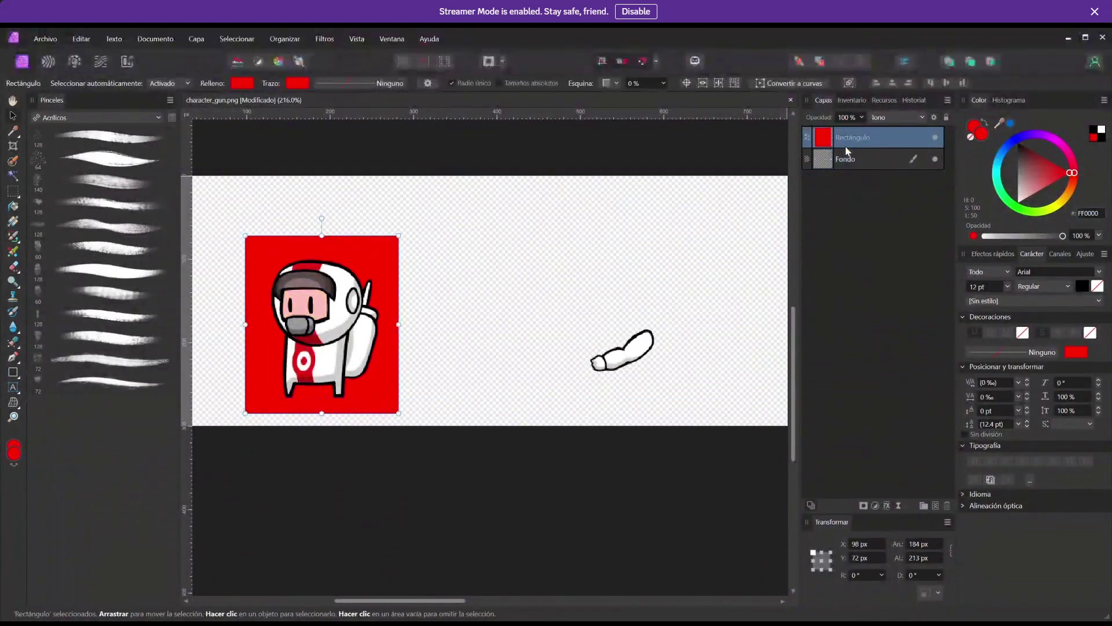
# Move the red rectangle over the side-facing astronaut to about X 89 px, Y 77 px.
pyautogui.click(836, 160)
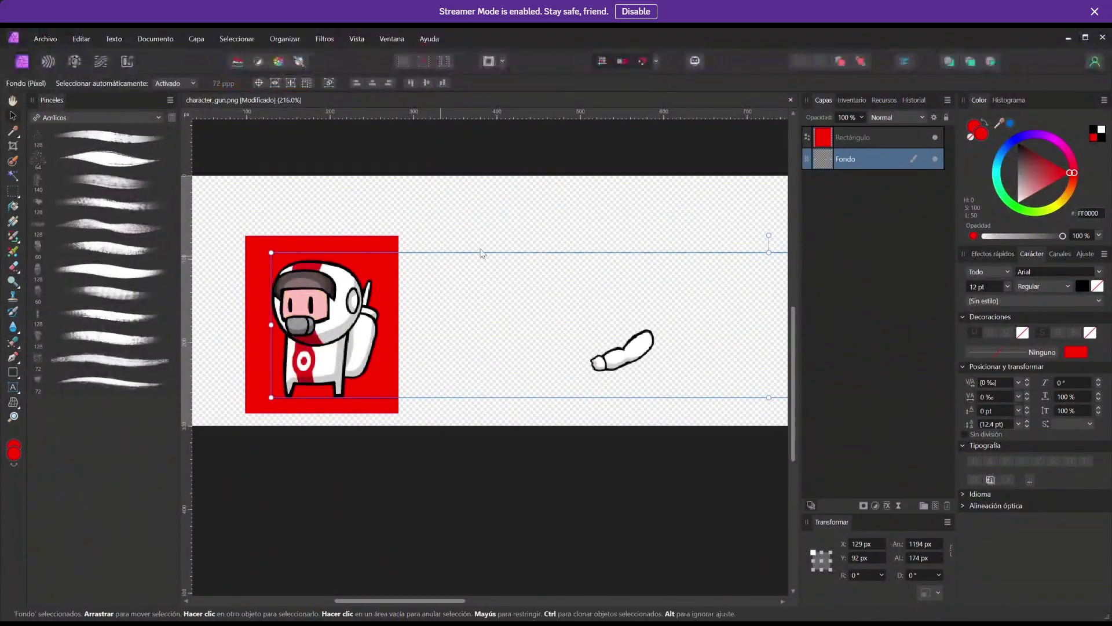
pyautogui.keyDown('shift'); pyautogui.hscroll(-2, 398, 278); pyautogui.keyUp('shift')
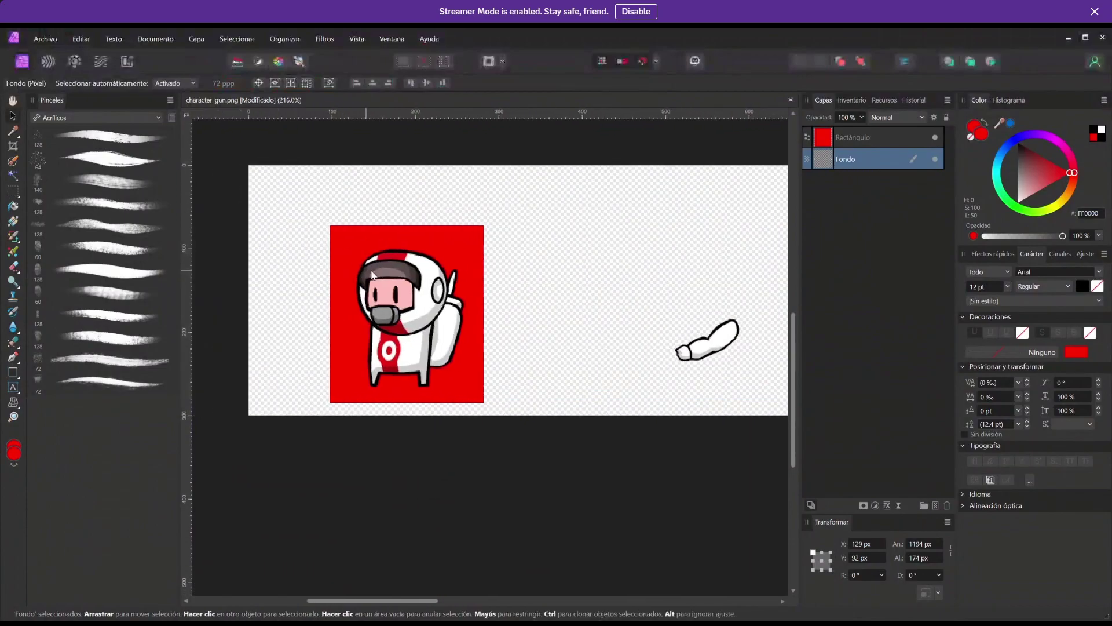
pyautogui.keyDown('ctrl'); pyautogui.scroll(3, 399, 278); pyautogui.keyUp('ctrl')
pyautogui.click(339, 229)
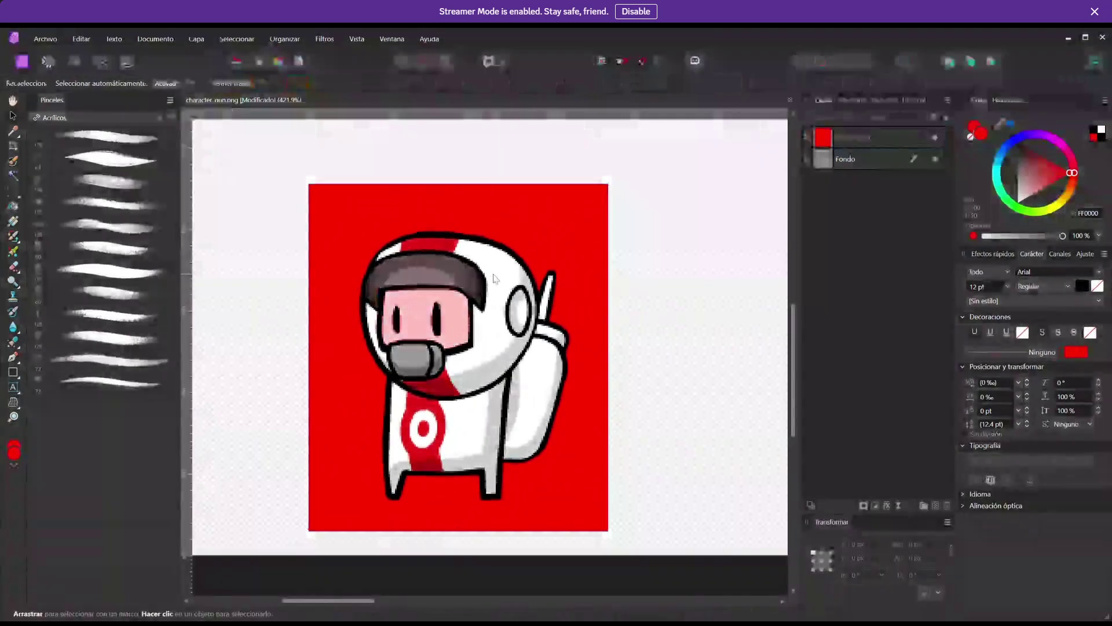
pyautogui.keyDown('shift'); pyautogui.click(864, 159); pyautogui.keyUp('shift')
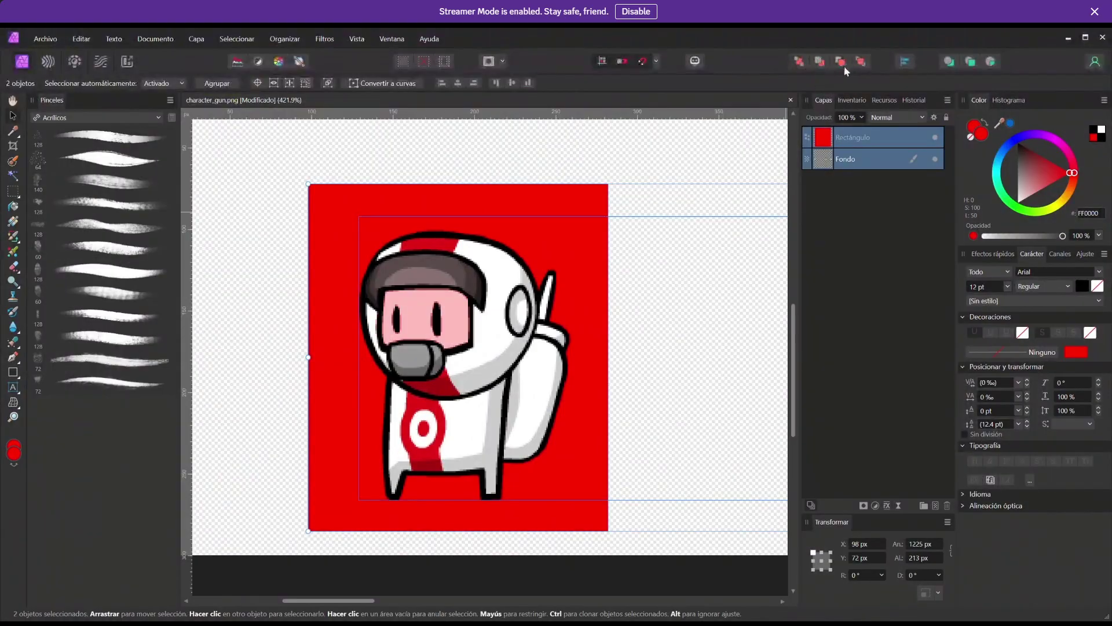
pyautogui.click(584, 308)
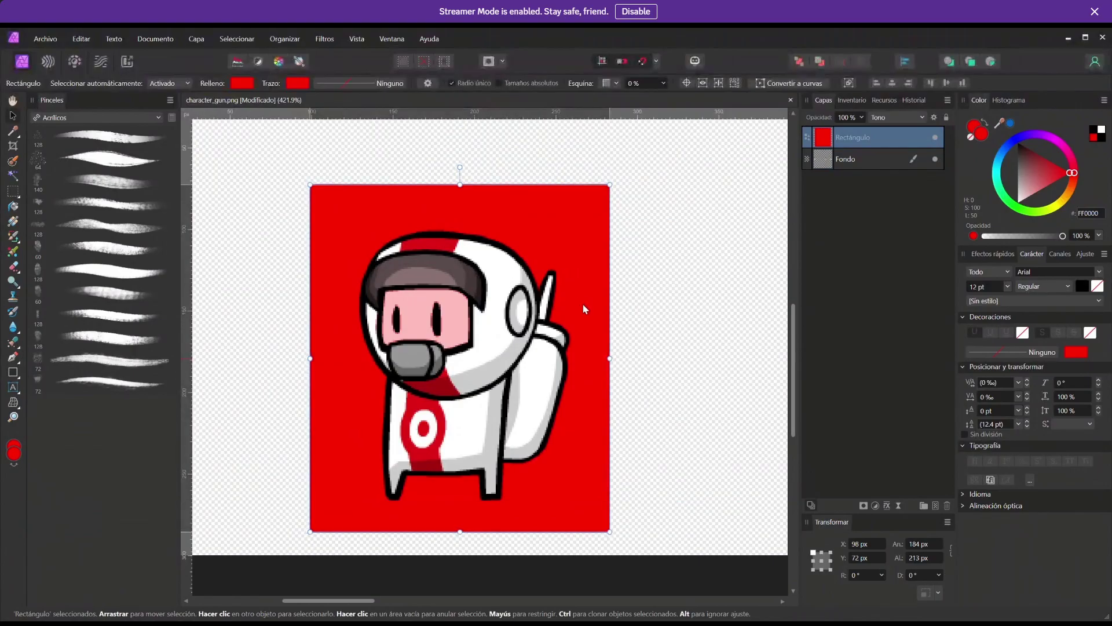
pyautogui.moveTo(584, 309); pyautogui.dragTo(560, 224)
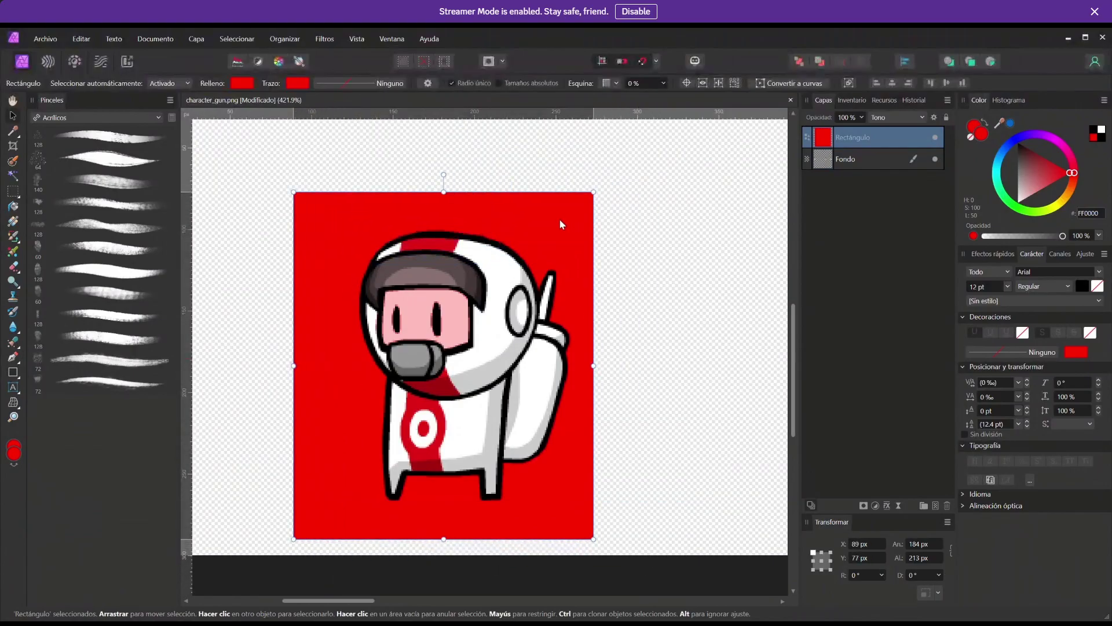
# Duplicate the Fondo layer and clip the red rectangle inside the copy so the colour only affects the character artwork.
pyautogui.click(846, 156)
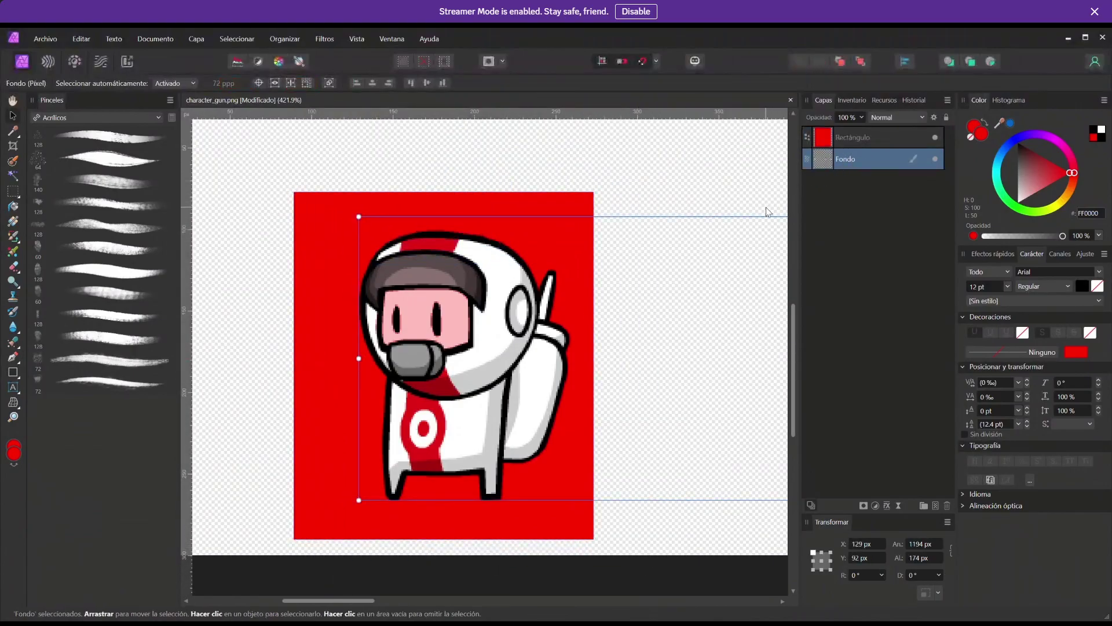
pyautogui.hotkey('ctrl', 'j')
pyautogui.moveTo(845, 141); pyautogui.dragTo(846, 164)
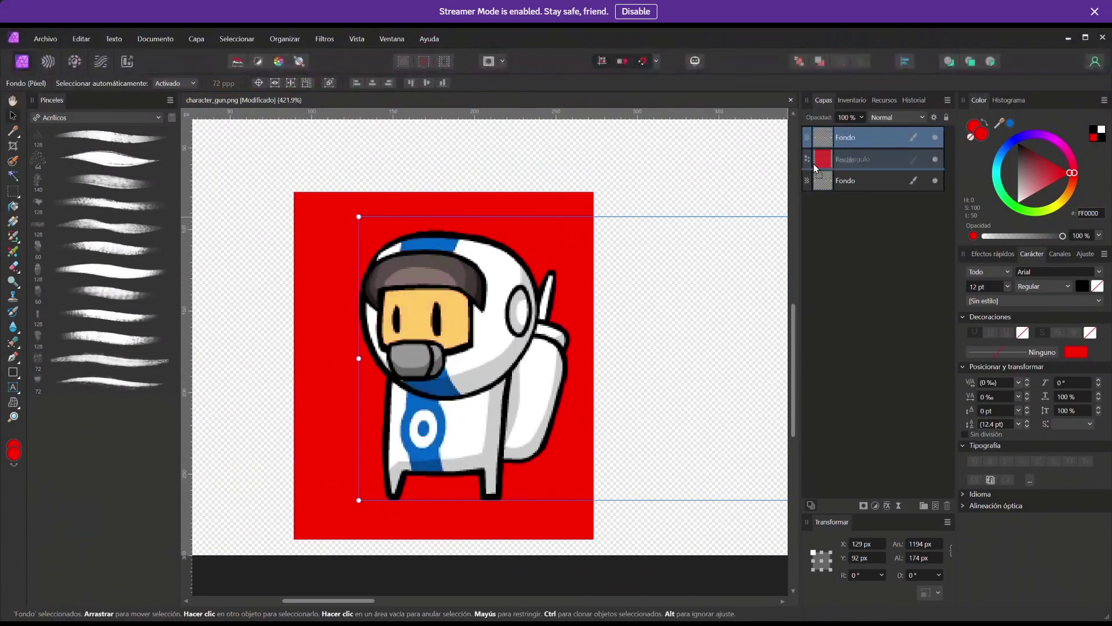
pyautogui.hotkey('ctrl', 'z')
pyautogui.moveTo(839, 136); pyautogui.dragTo(832, 159)
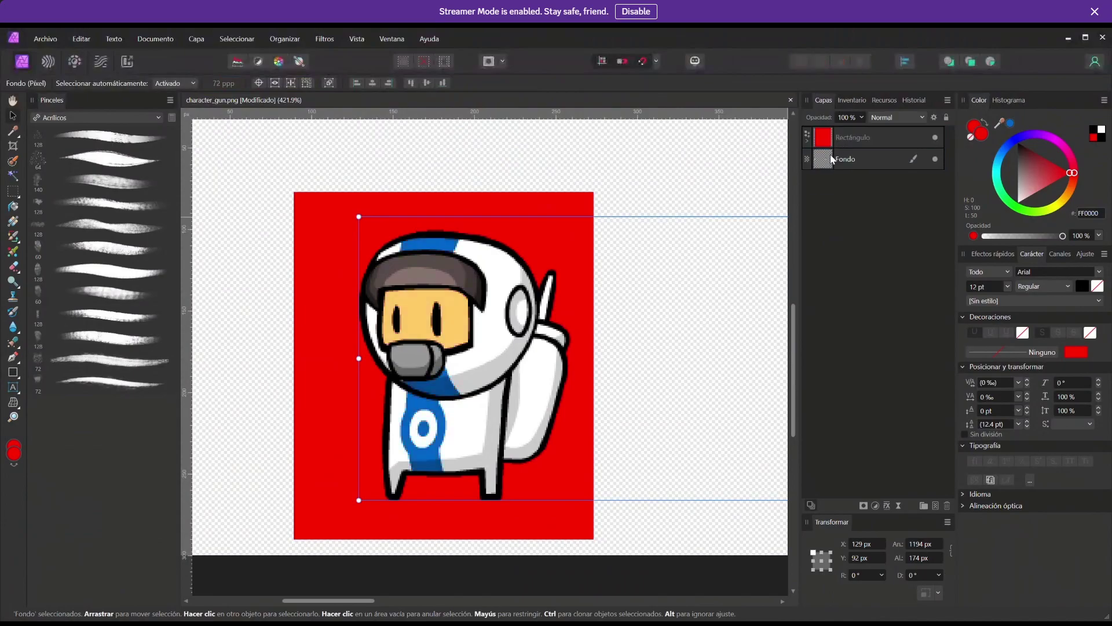
pyautogui.click(807, 142)
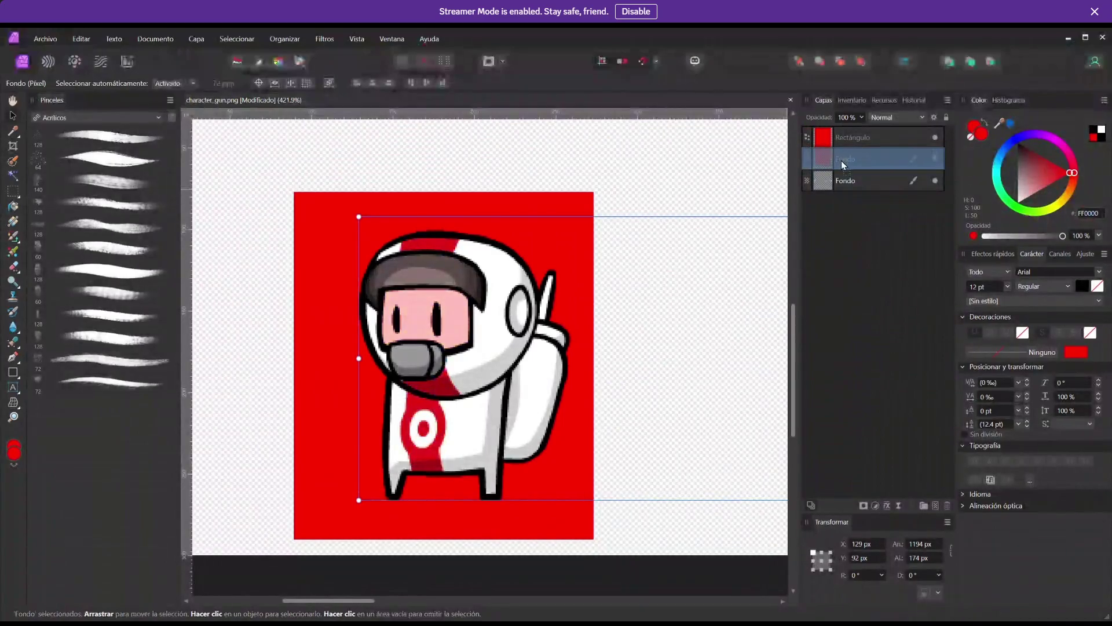
pyautogui.moveTo(841, 161); pyautogui.dragTo(847, 138)
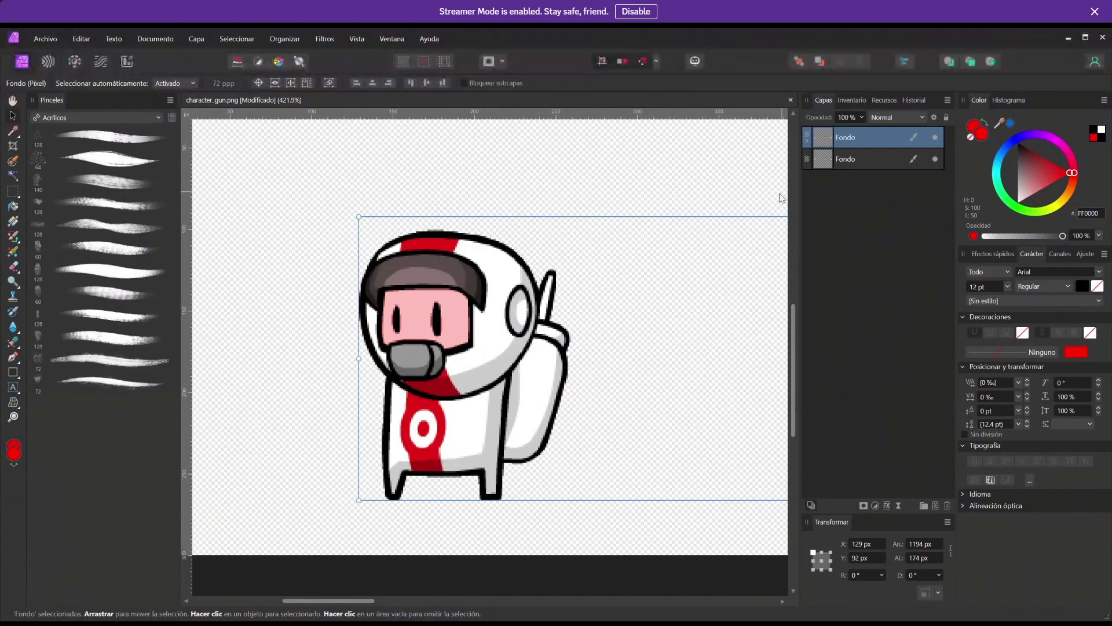
# Widen the clipped red rectangle to about 1288 px so it covers every astronaut on the sprite sheet.
pyautogui.keyDown('ctrl'); pyautogui.scroll(-5, 561, 215); pyautogui.keyUp('ctrl')
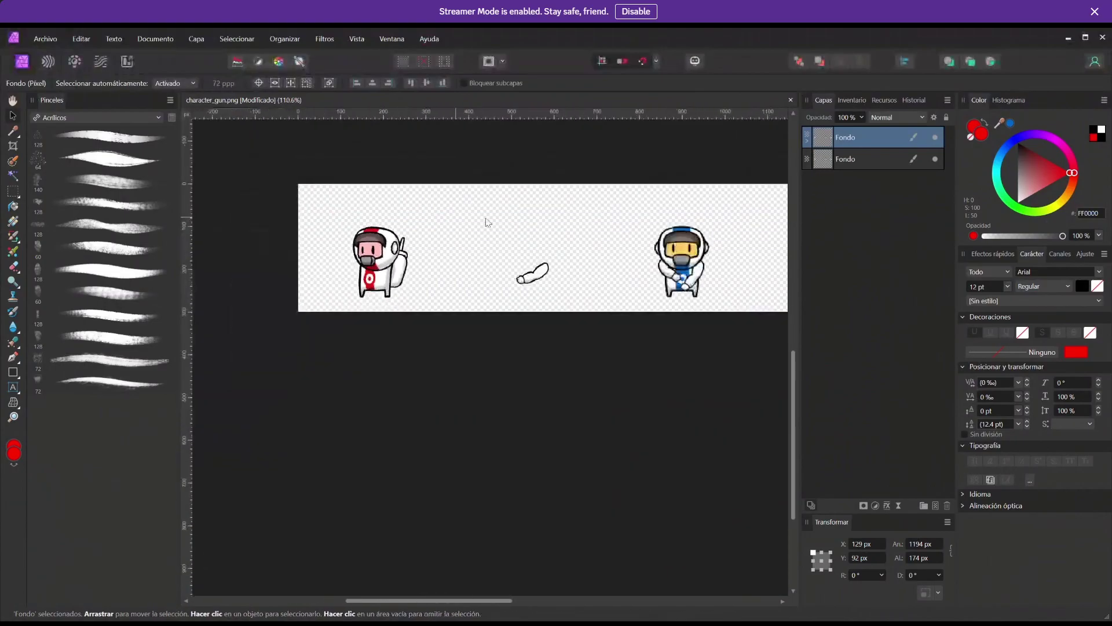
pyautogui.click(807, 140)
pyautogui.click(837, 161)
pyautogui.moveTo(637, 261); pyautogui.dragTo(523, 271, button='middle')
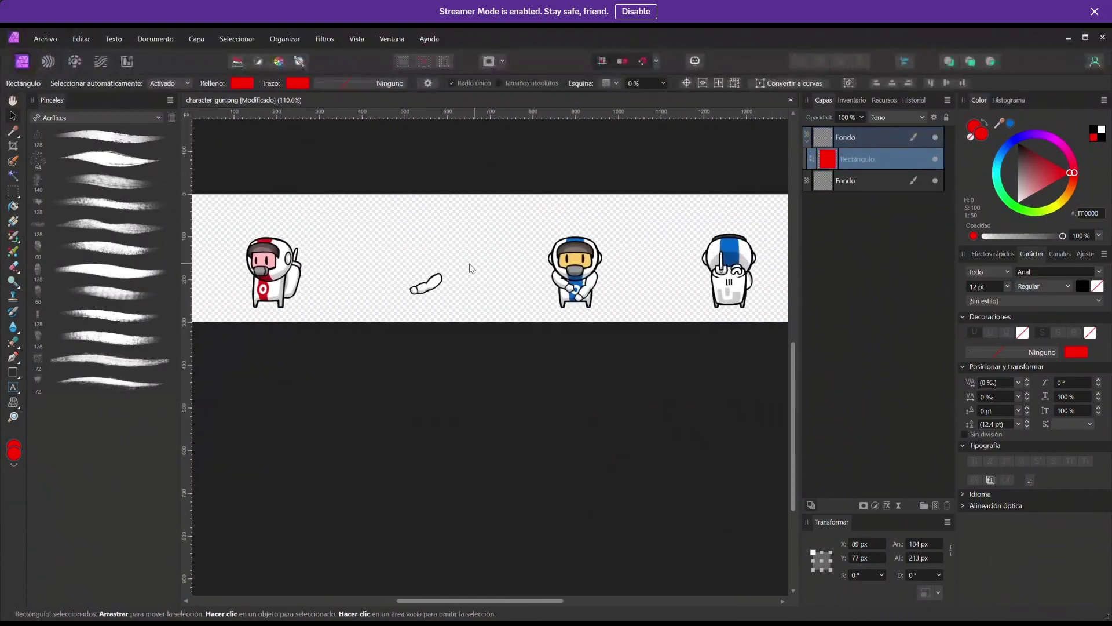
pyautogui.moveTo(301, 273); pyautogui.dragTo(772, 268)
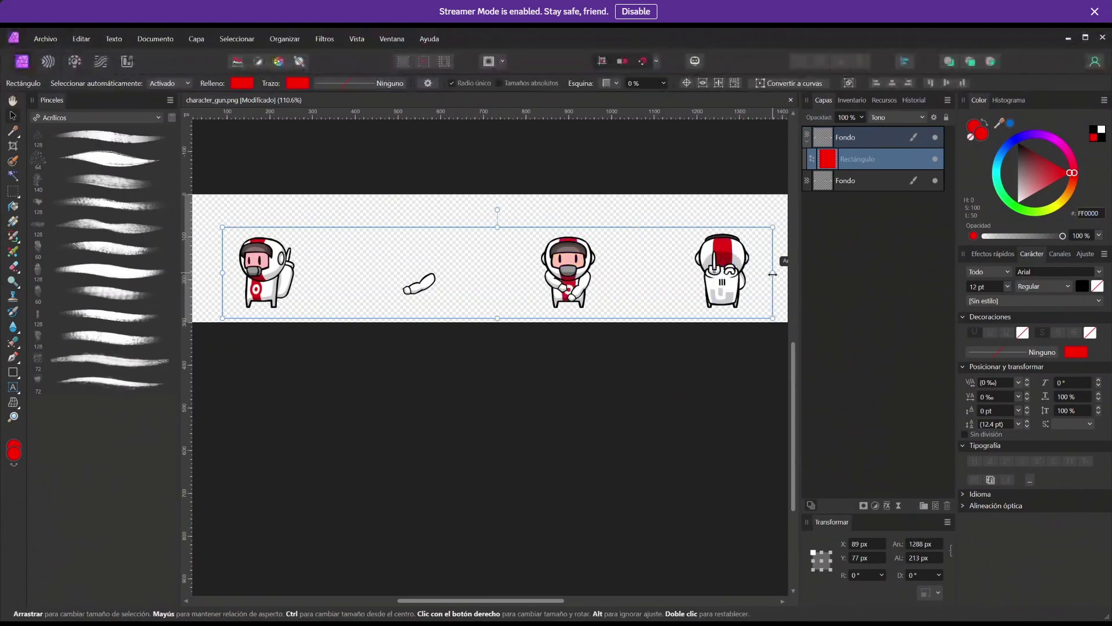
pyautogui.keyDown('ctrl'); pyautogui.scroll(-3, 566, 304); pyautogui.keyUp('ctrl')
pyautogui.keyDown('ctrl'); pyautogui.scroll(2, 396, 301); pyautogui.keyUp('ctrl')
# Try the clipped rectangle's fill in blue 0009FF and set it to green 00FF3F.
pyautogui.keyDown('ctrl'); pyautogui.scroll(4, 396, 301); pyautogui.keyUp('ctrl')
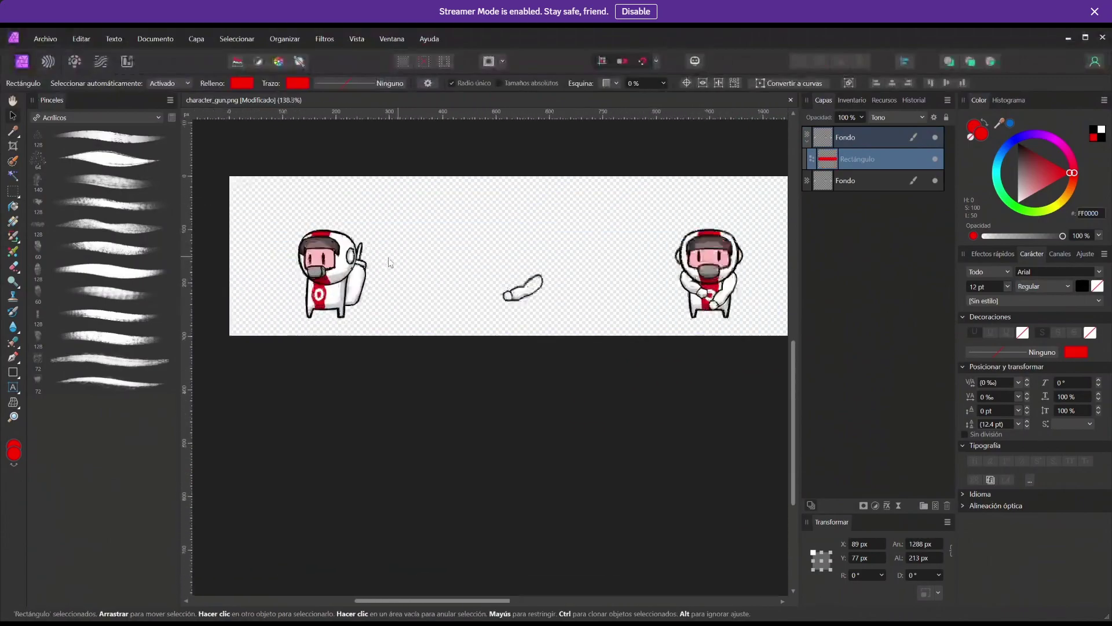
pyautogui.moveTo(1040, 151)
pyautogui.mouseDown()
pyautogui.moveTo(975, 158)
pyautogui.moveTo(977, 203)
pyautogui.moveTo(1012, 212)
pyautogui.moveTo(1076, 191)
pyautogui.moveTo(1081, 171)
pyautogui.moveTo(1048, 204)
pyautogui.moveTo(999, 203)
pyautogui.moveTo(968, 159)
pyautogui.moveTo(1013, 141)
pyautogui.moveTo(1037, 171)
pyautogui.moveTo(1082, 163)
pyautogui.moveTo(1010, 148)
pyautogui.mouseUp()
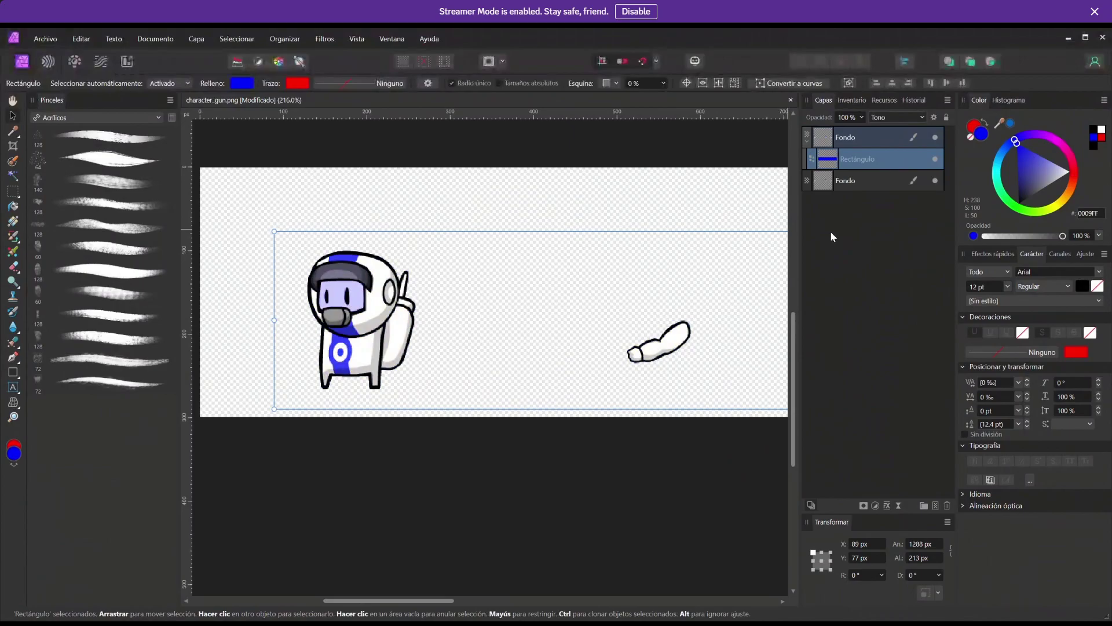
pyautogui.moveTo(1040, 139); pyautogui.dragTo(985, 206)
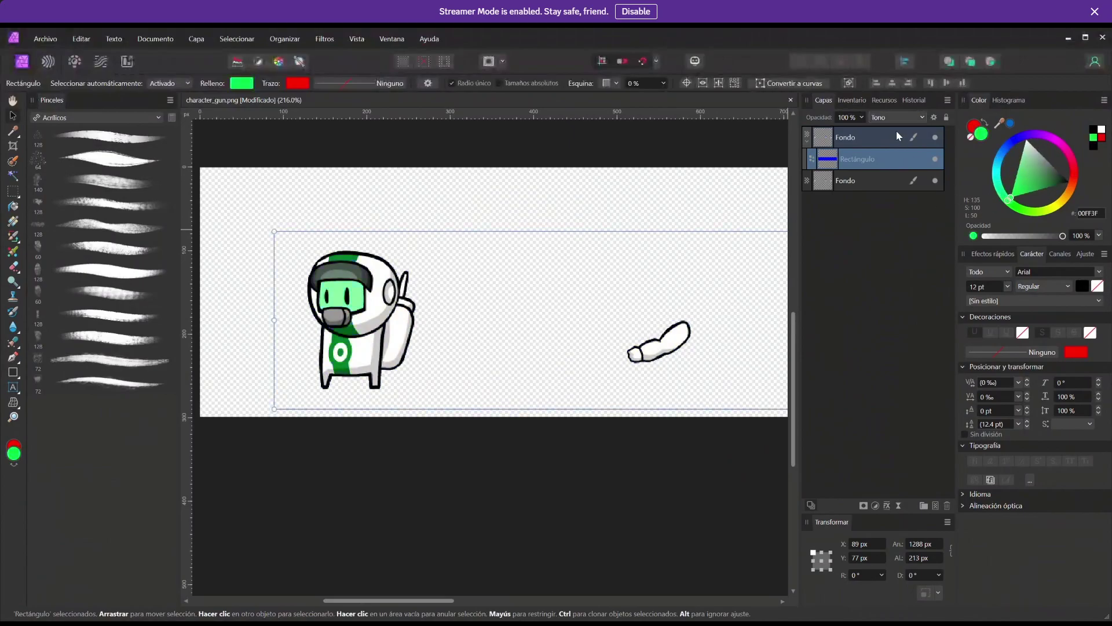
# Compare the clipped rectangle's Color, Saturación, Promedio and Contraste negativo blend modes on the astronaut artwork.
pyautogui.scroll(-1, 895, 119)
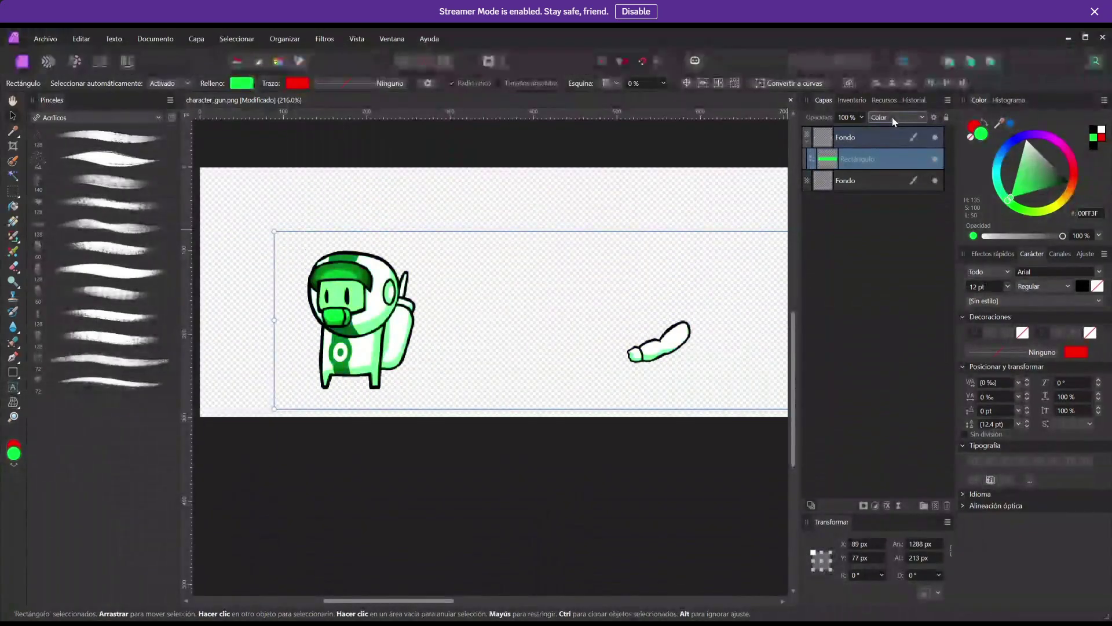
pyautogui.scroll(-1, 895, 118)
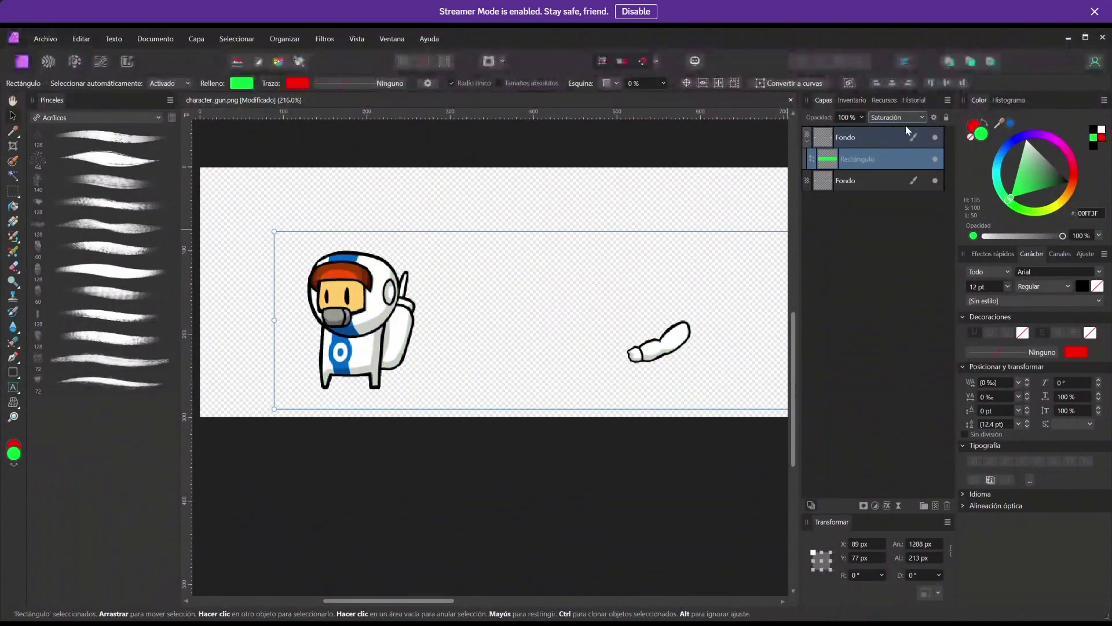
pyautogui.scroll(-2, 902, 120)
pyautogui.scroll(-3, 901, 122)
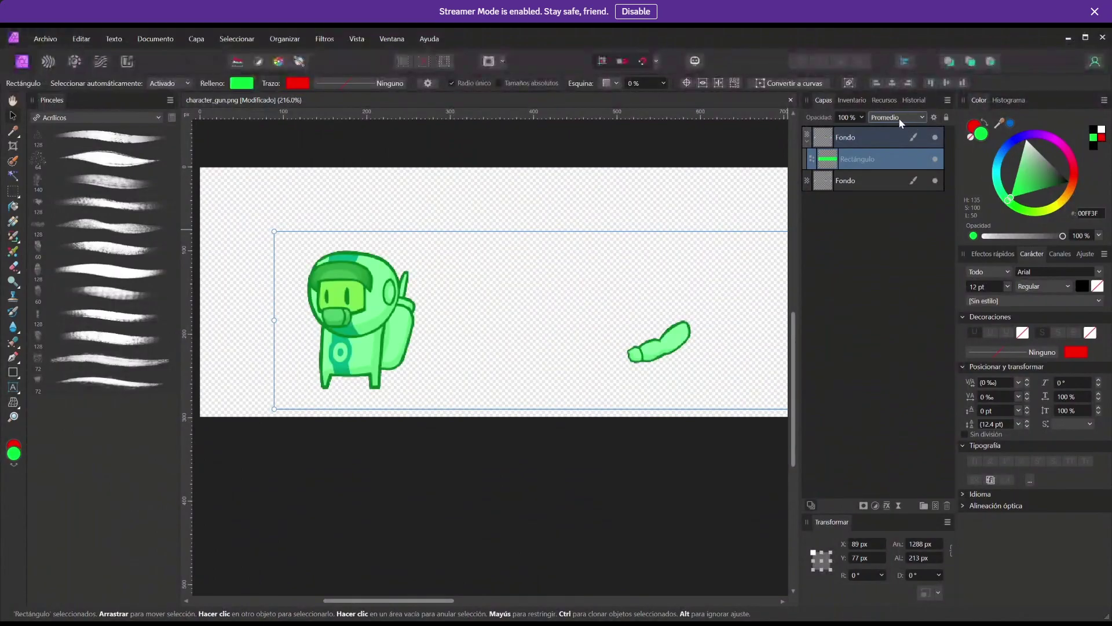
pyautogui.scroll(2, 900, 118)
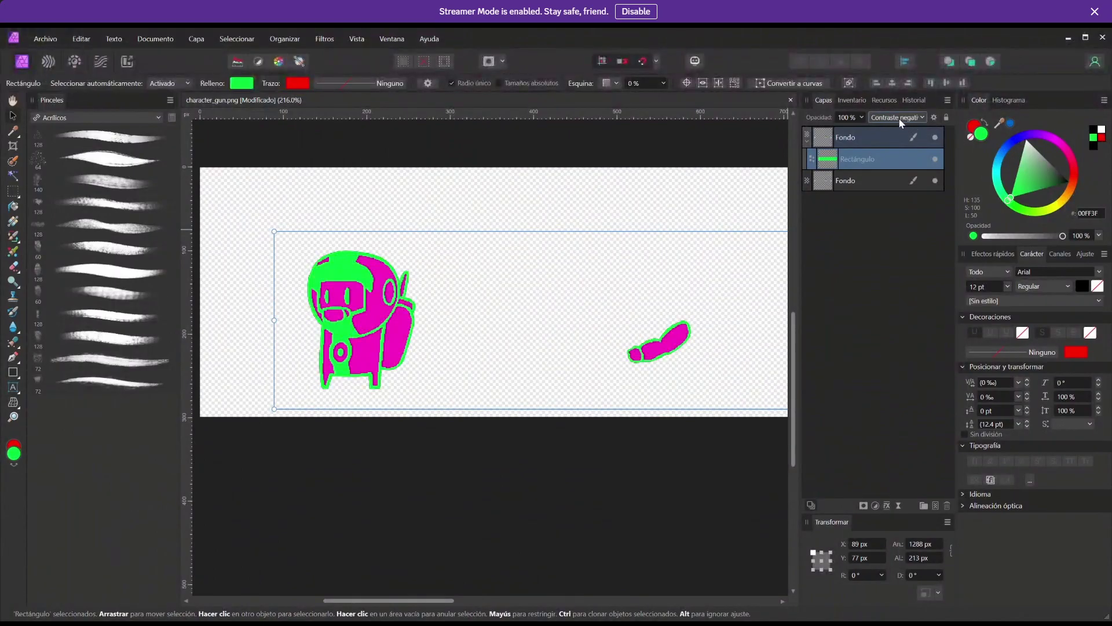
pyautogui.scroll(9, 898, 117)
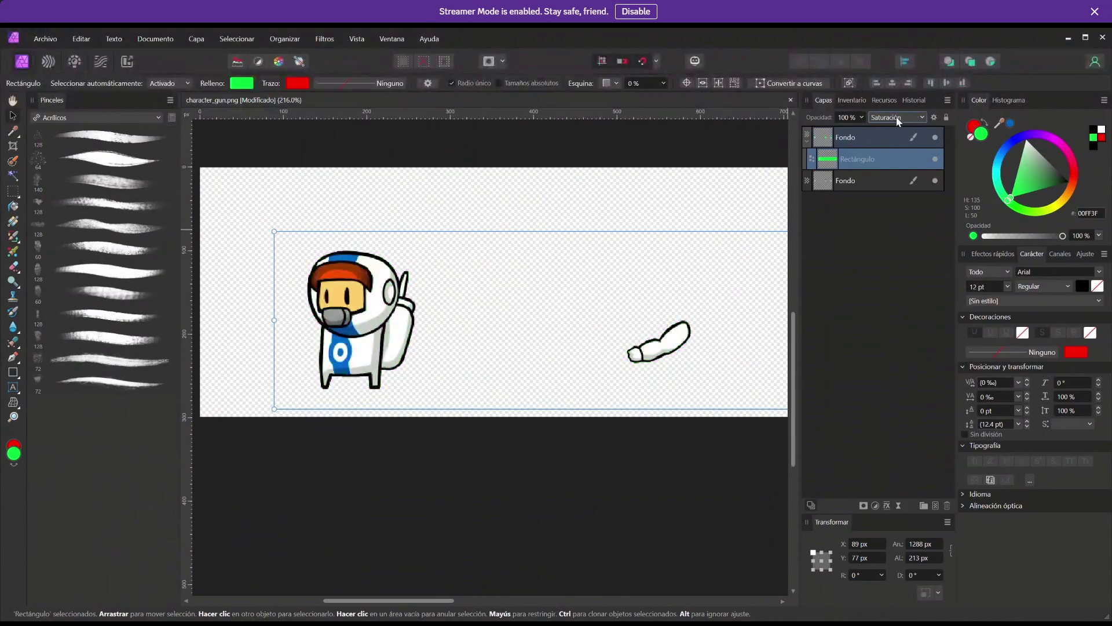
pyautogui.scroll(12, 896, 121)
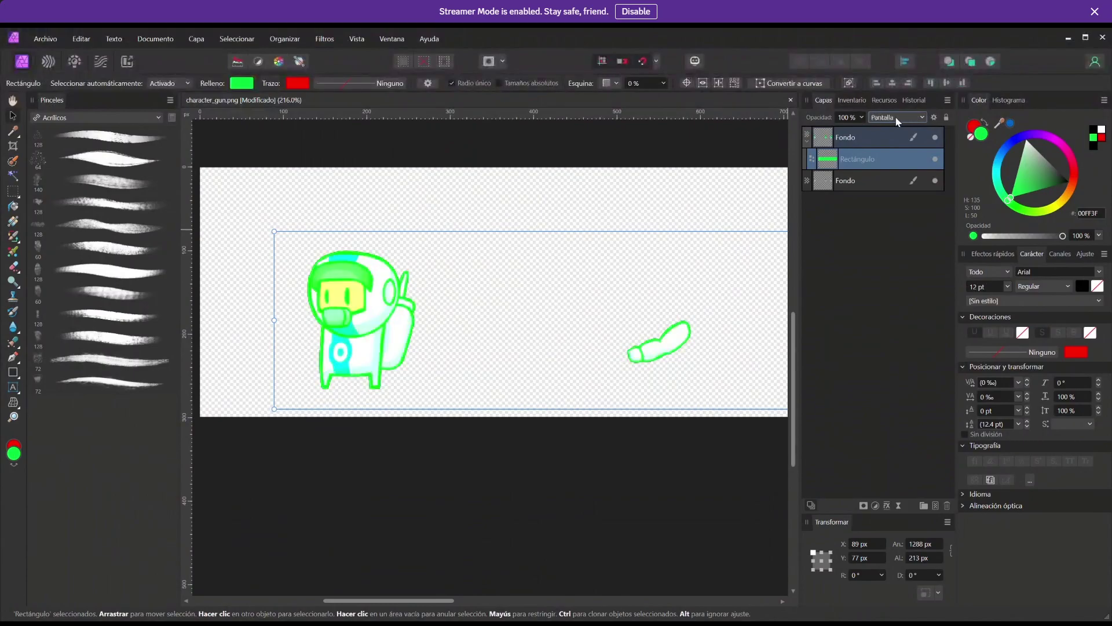
# Try further blend modes such as Luz lineal, set the clipped rectangle back to Tono and shift its fill hue.
pyautogui.scroll(-3, 897, 119)
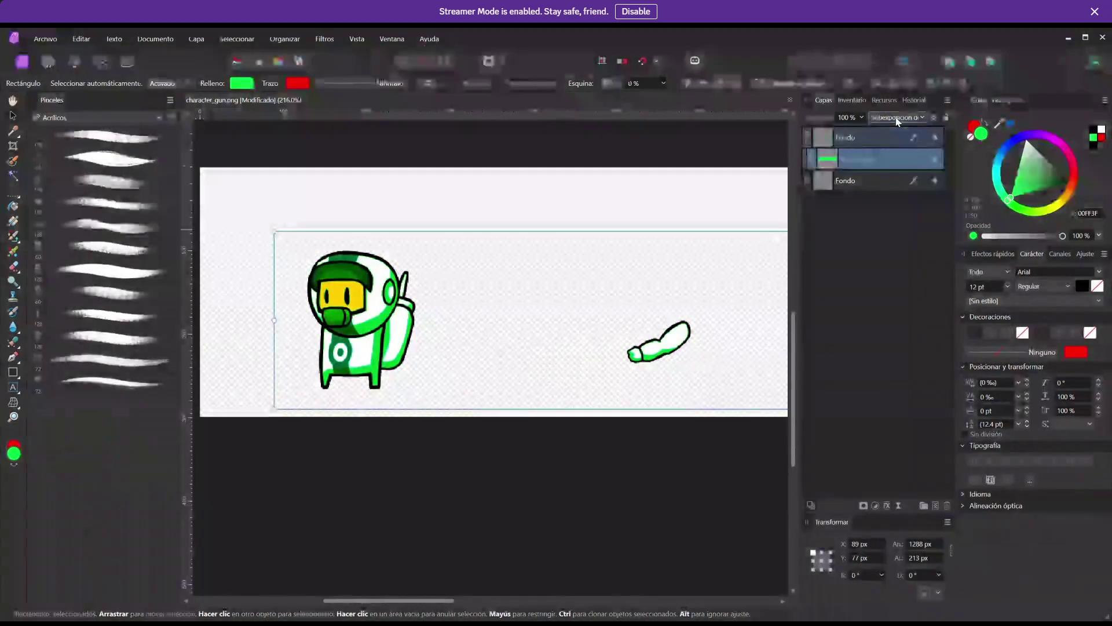
pyautogui.scroll(-3, 896, 119)
pyautogui.scroll(-5, 896, 119)
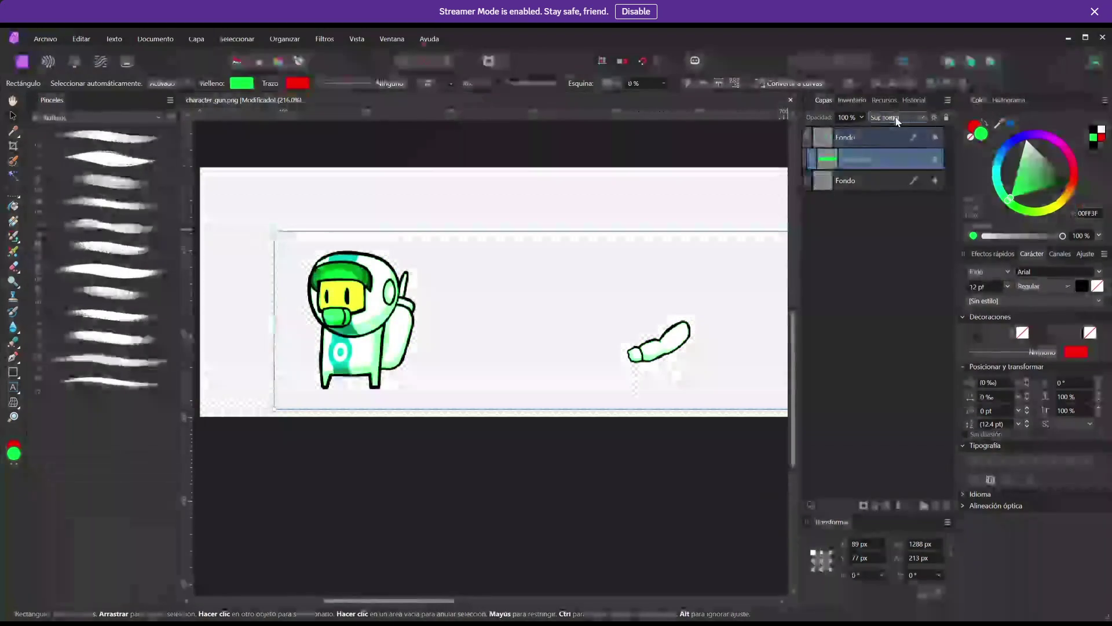
pyautogui.scroll(-4, 896, 119)
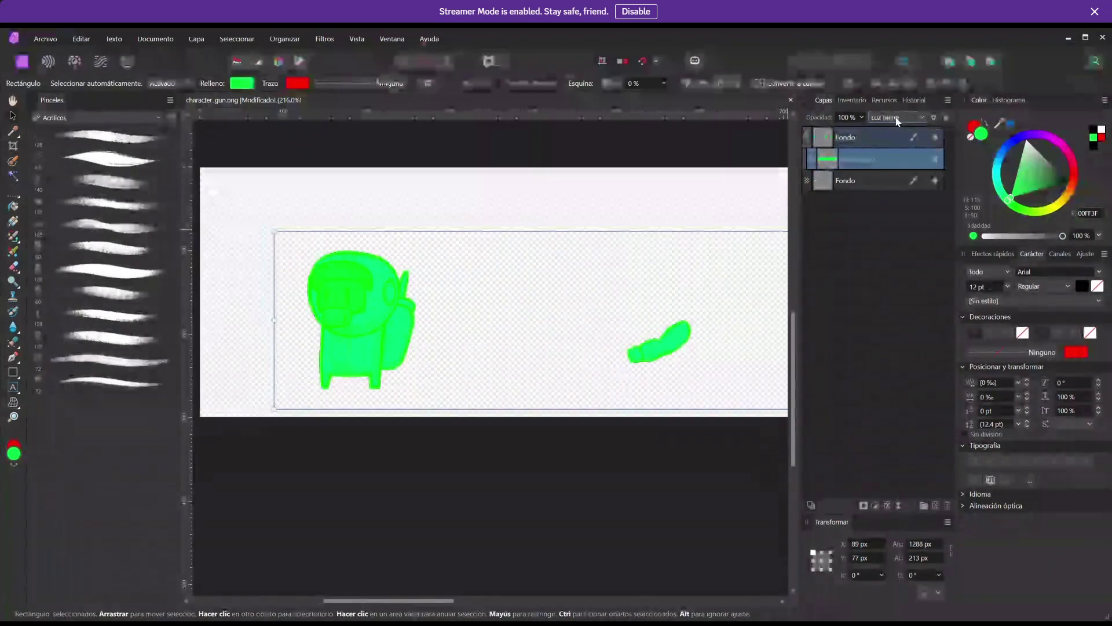
pyautogui.scroll(-4, 897, 119)
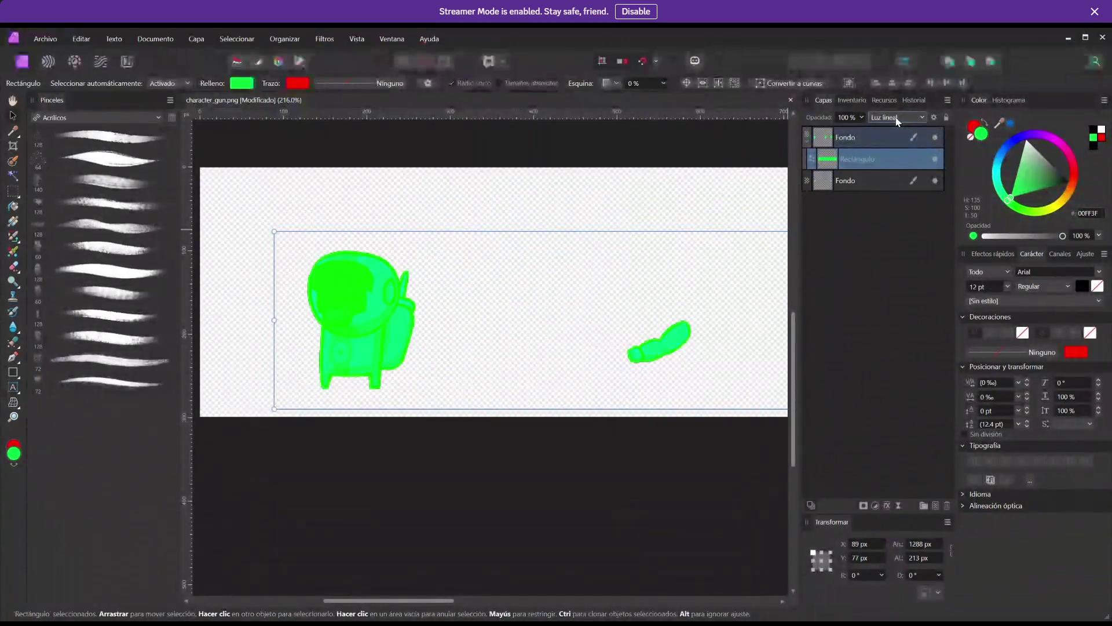
pyautogui.scroll(-4, 896, 119)
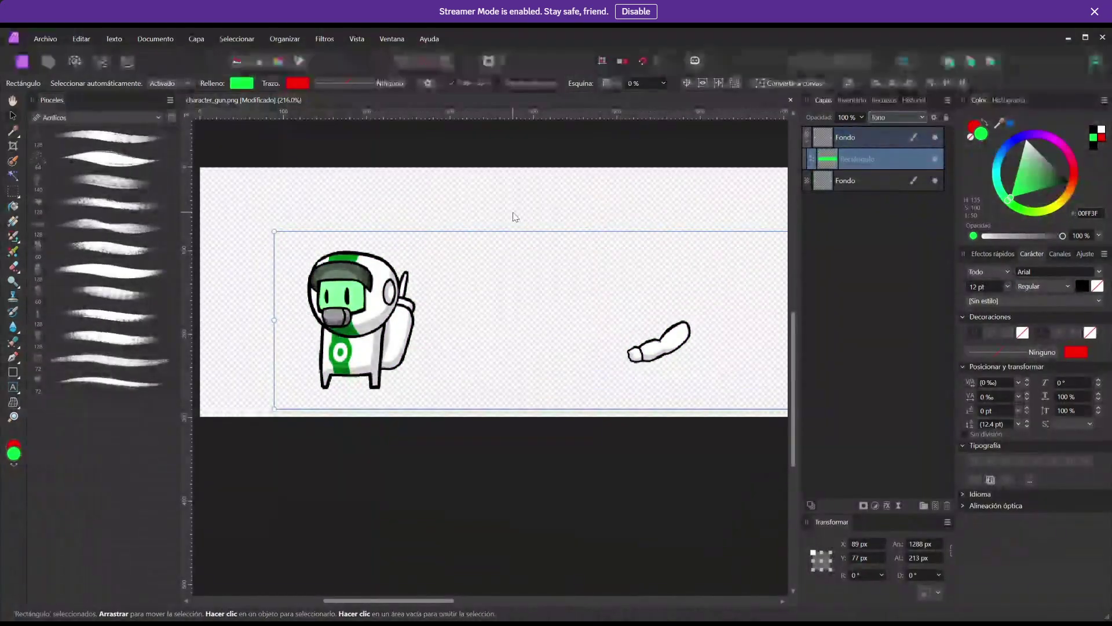
pyautogui.moveTo(1077, 172); pyautogui.dragTo(1006, 149)
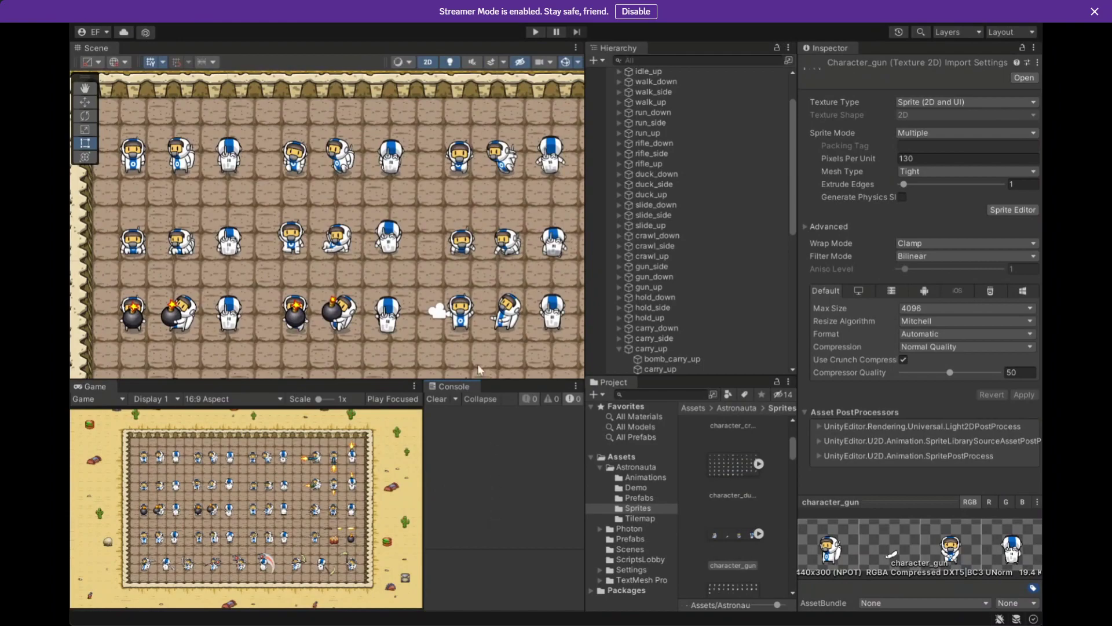
# Switch to Unity, collapse the Astronauta folder and open SampleScene from the Scenes folder.
pyautogui.scroll(-2, 467, 301)
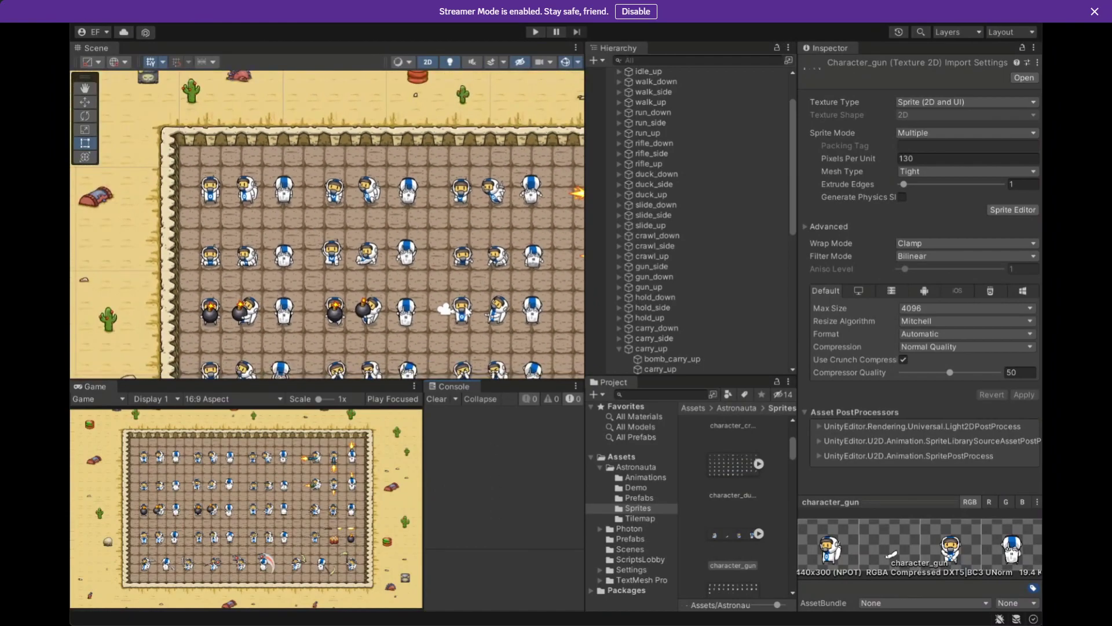
pyautogui.click(604, 468)
pyautogui.click(600, 467)
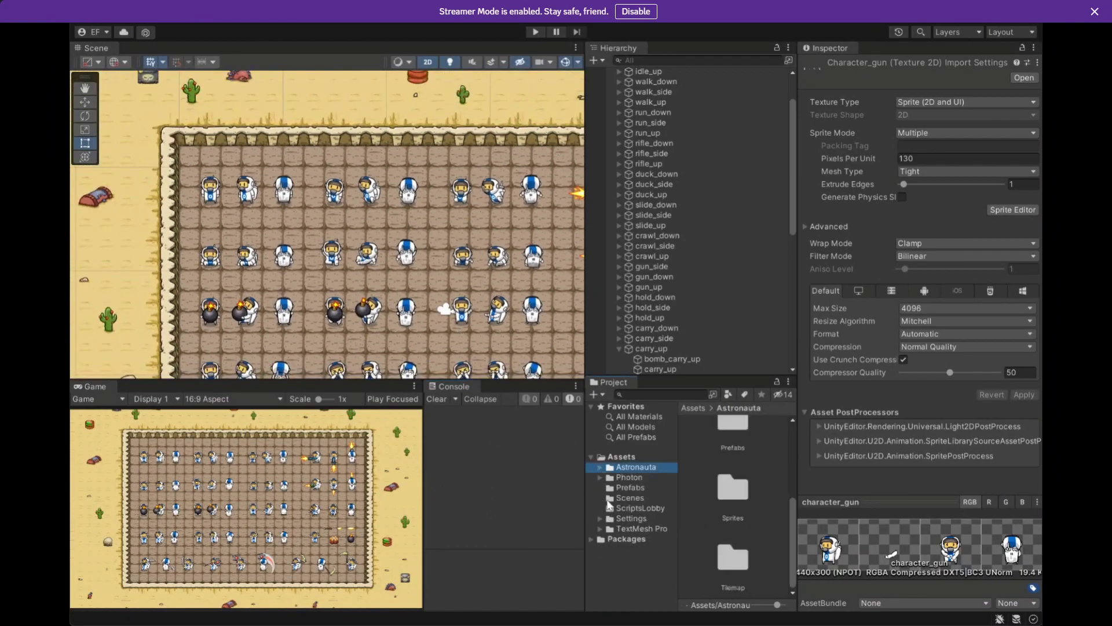
pyautogui.click(629, 498)
pyautogui.click(713, 449)
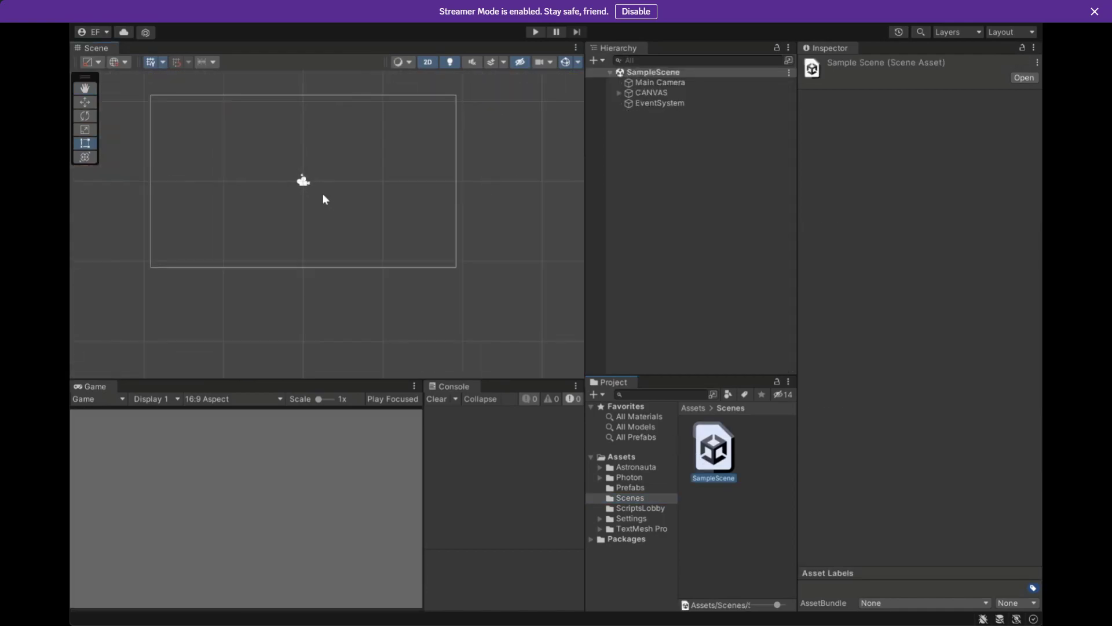
# Expand CANVAS and add a UI Panel as a child of the SALA object.
pyautogui.moveTo(322, 196); pyautogui.dragTo(406, 239, button='middle')
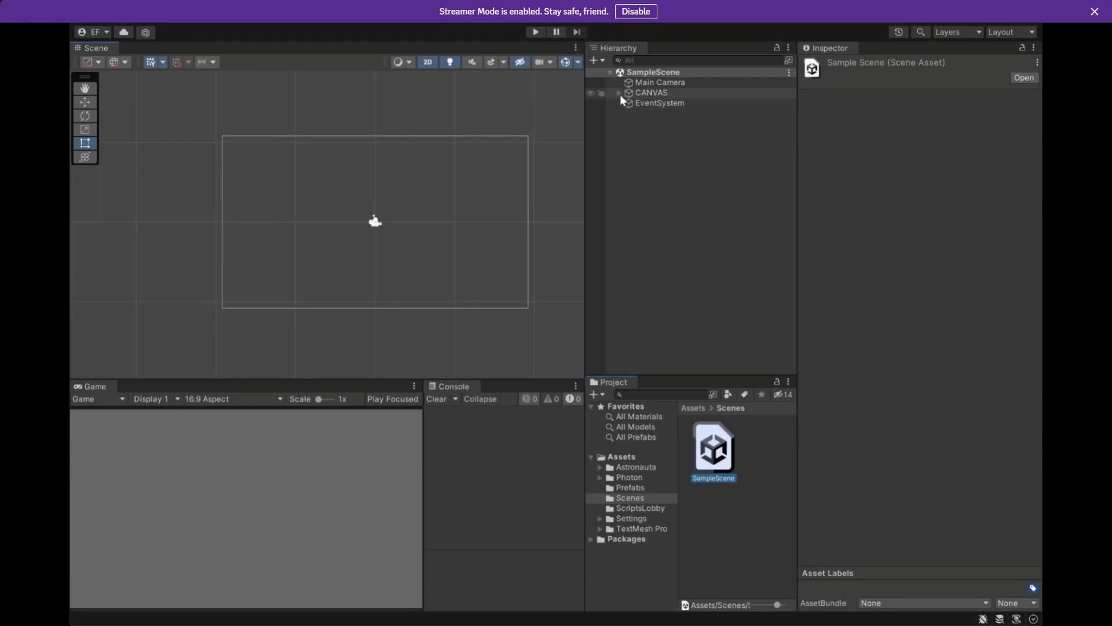
pyautogui.click(619, 92)
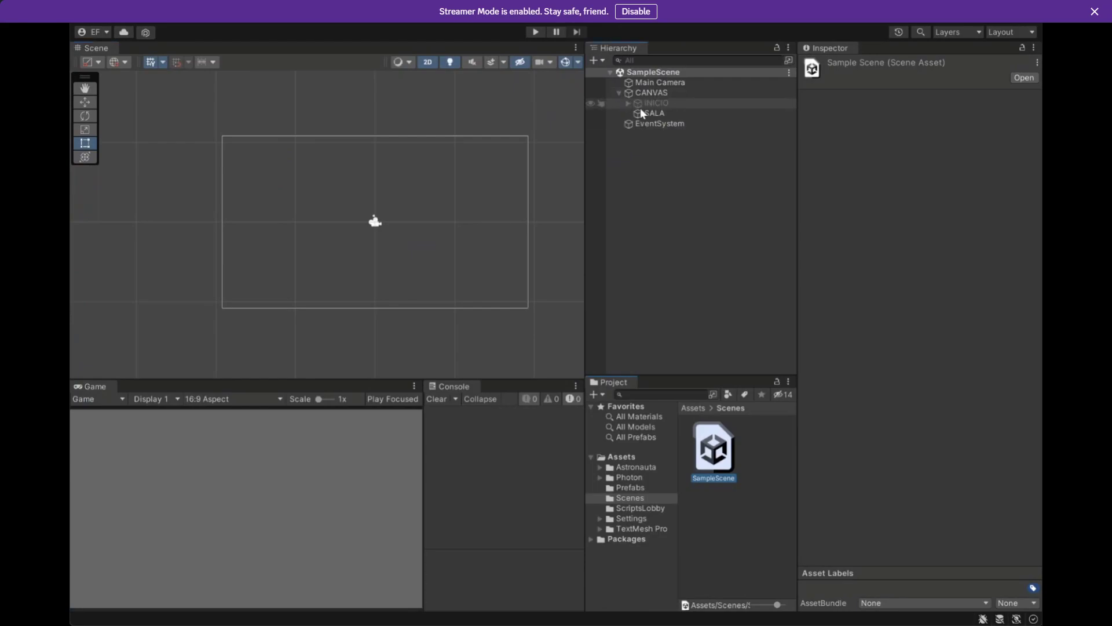
pyautogui.click(644, 113)
pyautogui.scroll(2, 300, 175)
pyautogui.moveTo(300, 176); pyautogui.dragTo(248, 250, button='middle')
pyautogui.click(662, 115)
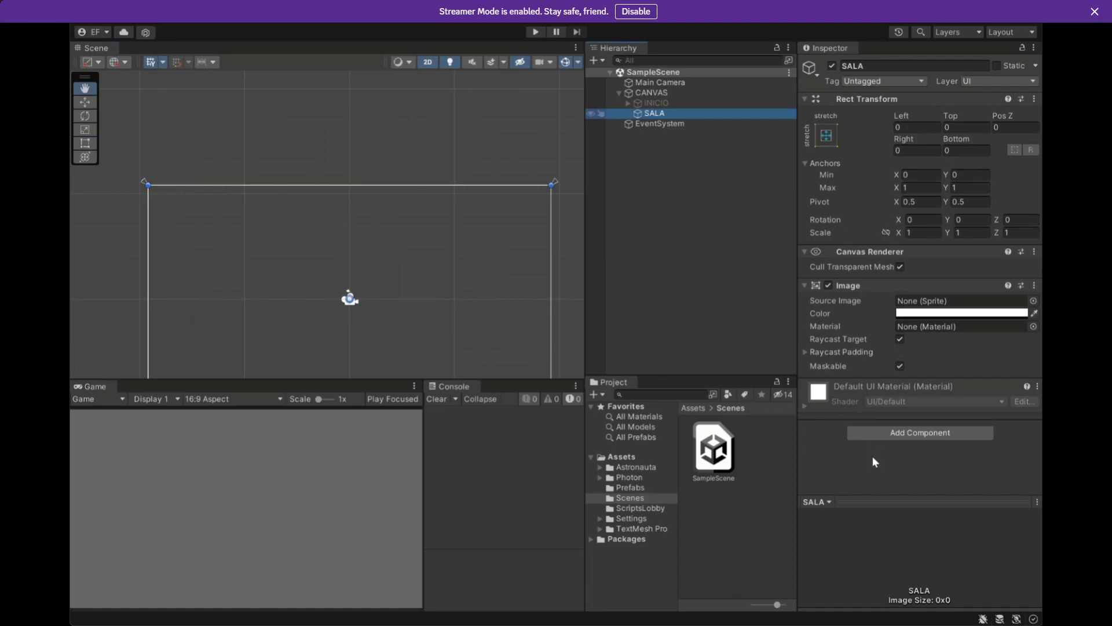
pyautogui.click(862, 443)
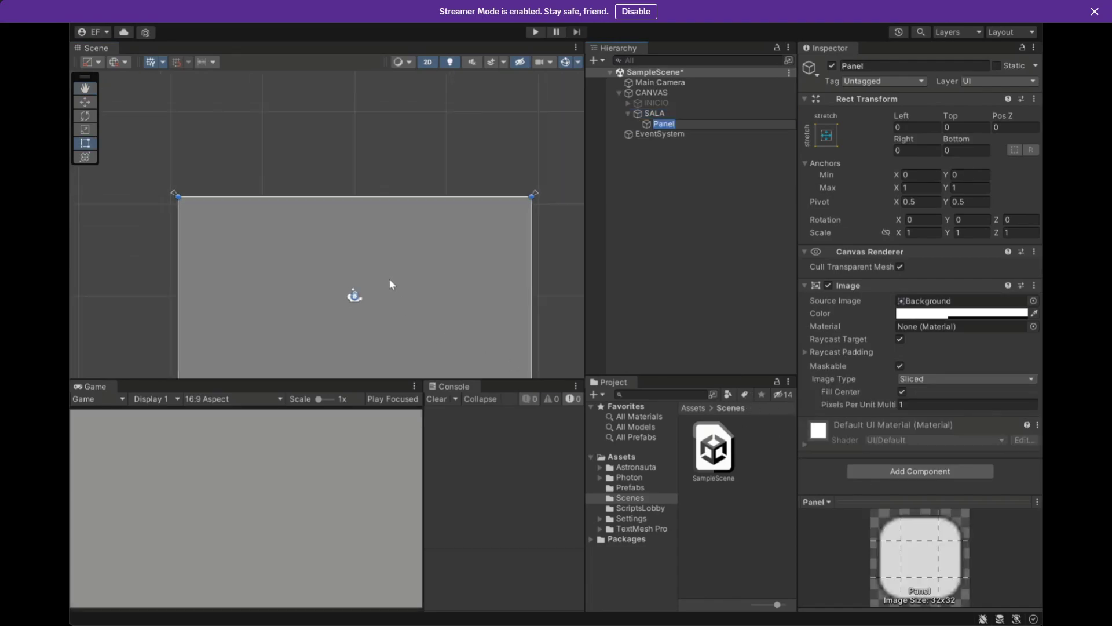
# Shape the new panel into a full-width, top-stretch anchored strip about 365 high at Pos Y about -214.
pyautogui.moveTo(390, 284); pyautogui.dragTo(390, 246, button='middle')
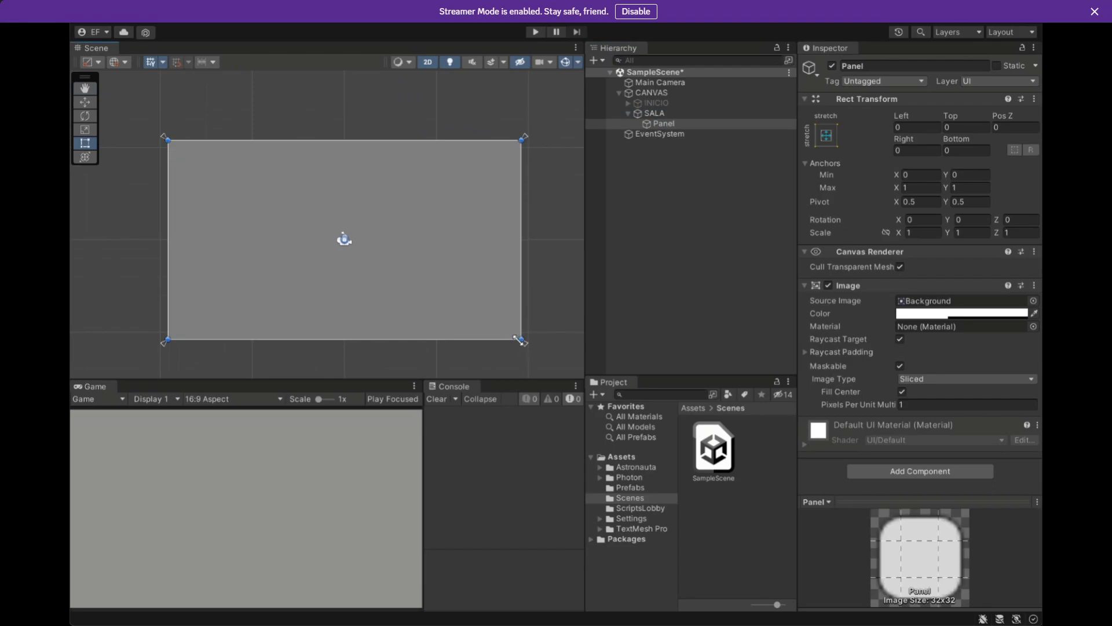
pyautogui.moveTo(459, 340); pyautogui.dragTo(461, 253)
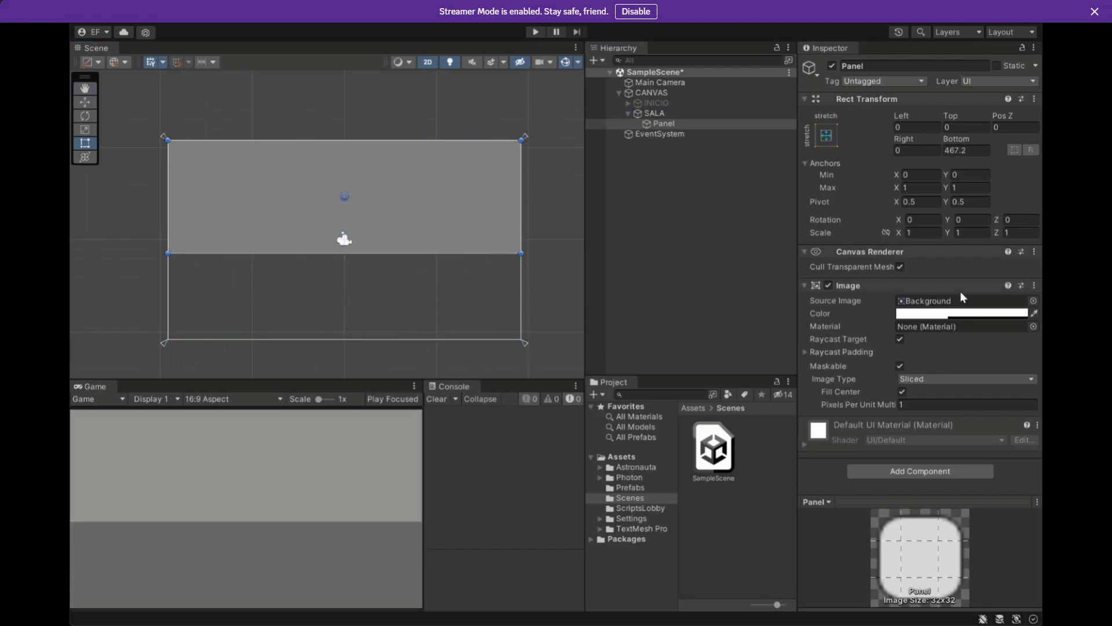
pyautogui.write('1')
pyautogui.press('Return')
pyautogui.hotkey('ctrl', 'y')
pyautogui.click(423, 235)
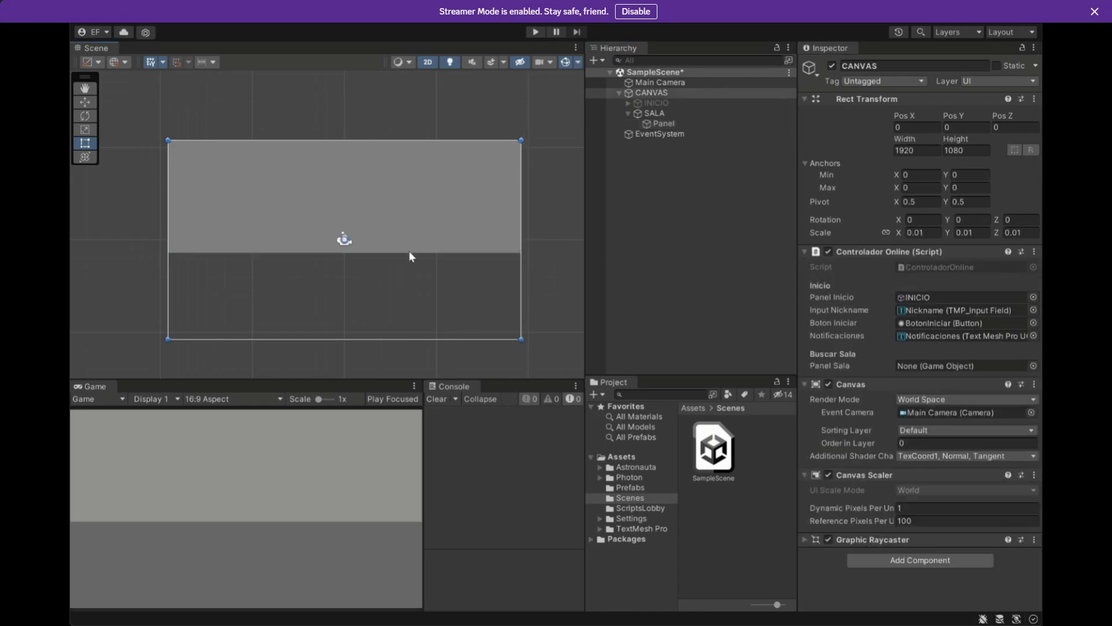
pyautogui.click(426, 254)
pyautogui.moveTo(421, 250); pyautogui.dragTo(418, 212)
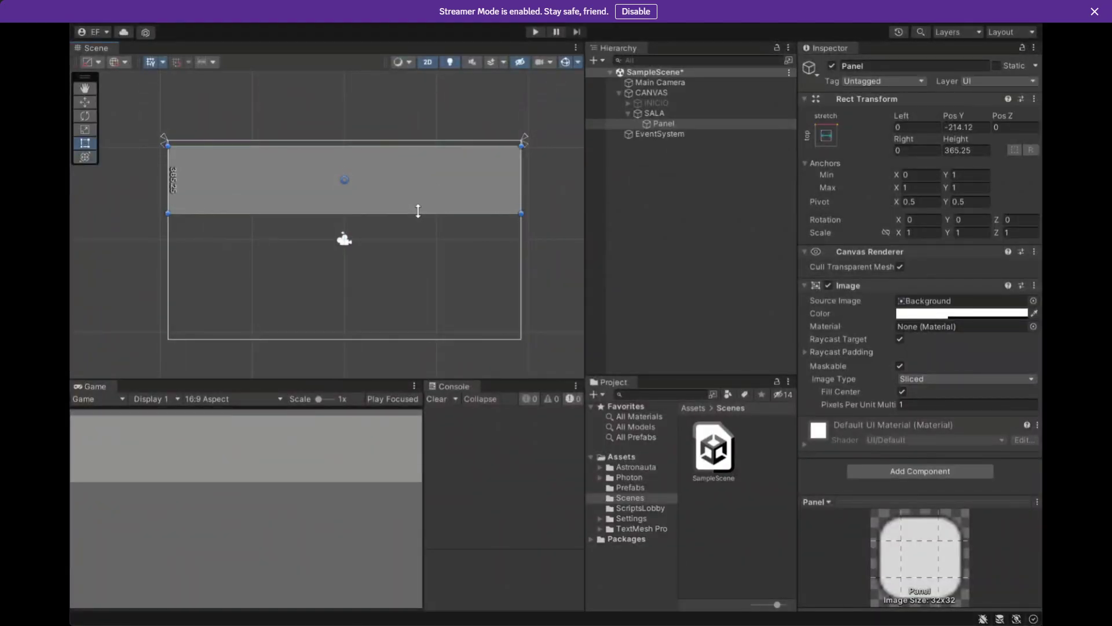
pyautogui.moveTo(387, 215); pyautogui.dragTo(401, 219, button='middle')
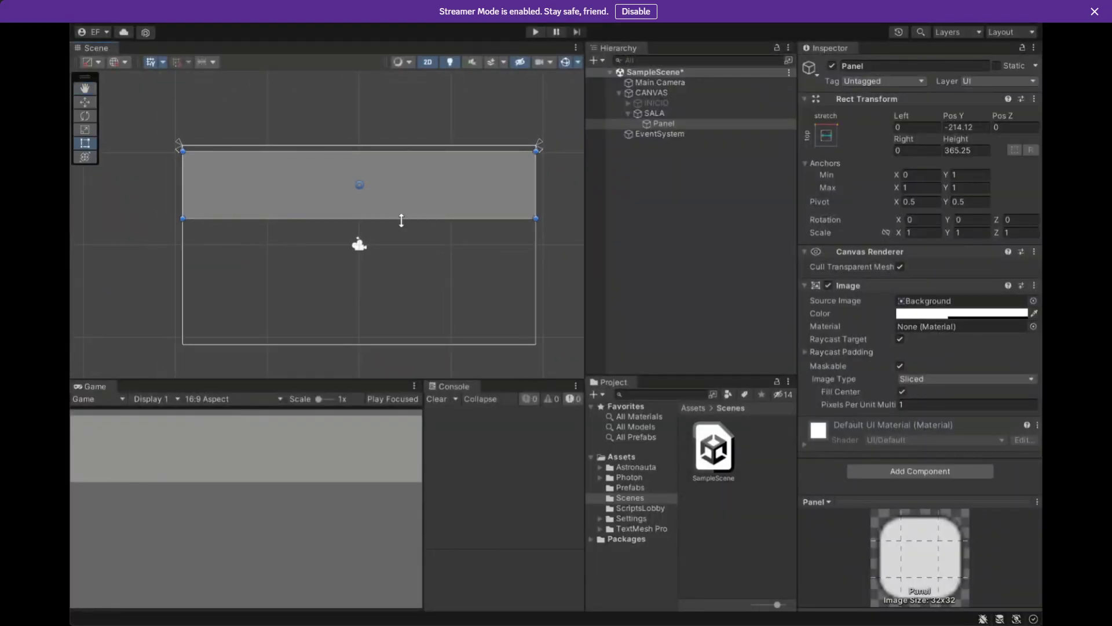
# Rename the panel under SALA to Jugadores.
pyautogui.click(658, 126)
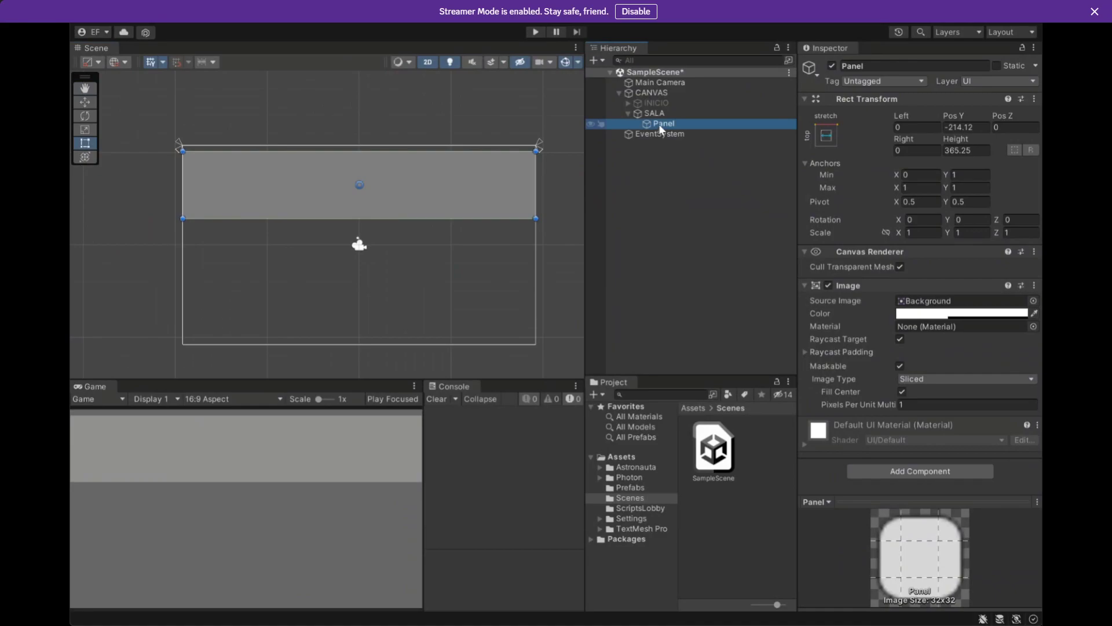
pyautogui.click(658, 124)
pyautogui.write('Pan')
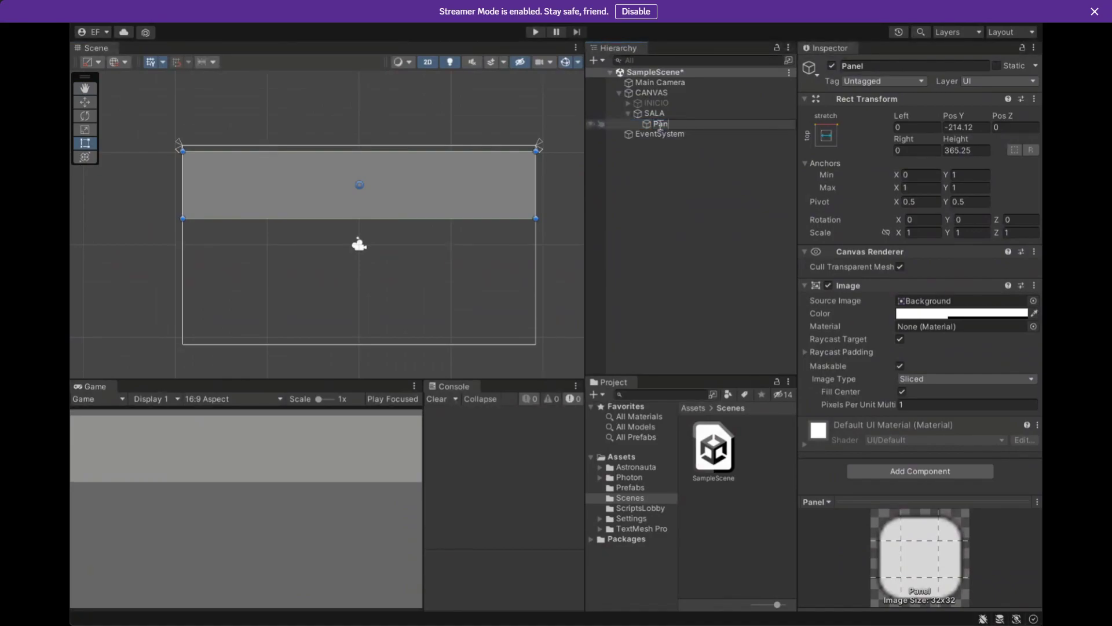
pyautogui.write('elJugad')
pyautogui.press('BackSpace')
pyautogui.press('BackSpace')
pyautogui.press('BackSpace')
pyautogui.press('BackSpace')
pyautogui.press('BackSpace')
pyautogui.press('BackSpace')
pyautogui.press('BackSpace')
pyautogui.press('BackSpace')
pyautogui.press('BackSpace')
pyautogui.write('Jugadores')
pyautogui.press('Return')
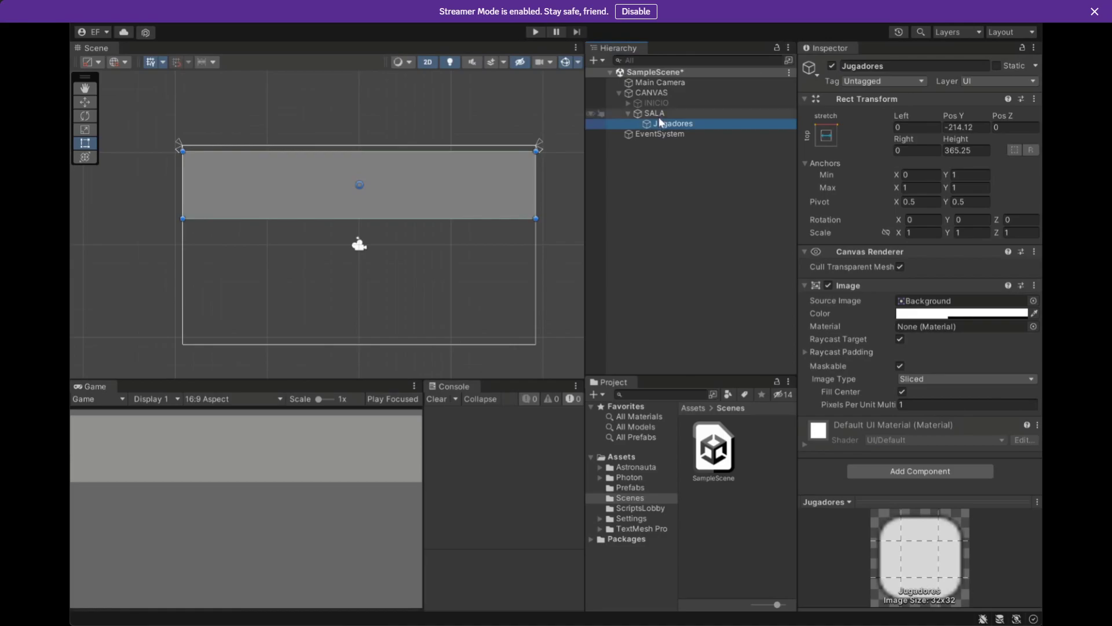
# Add a Grid Layout Group component to the Jugadores panel.
pyautogui.click(897, 473)
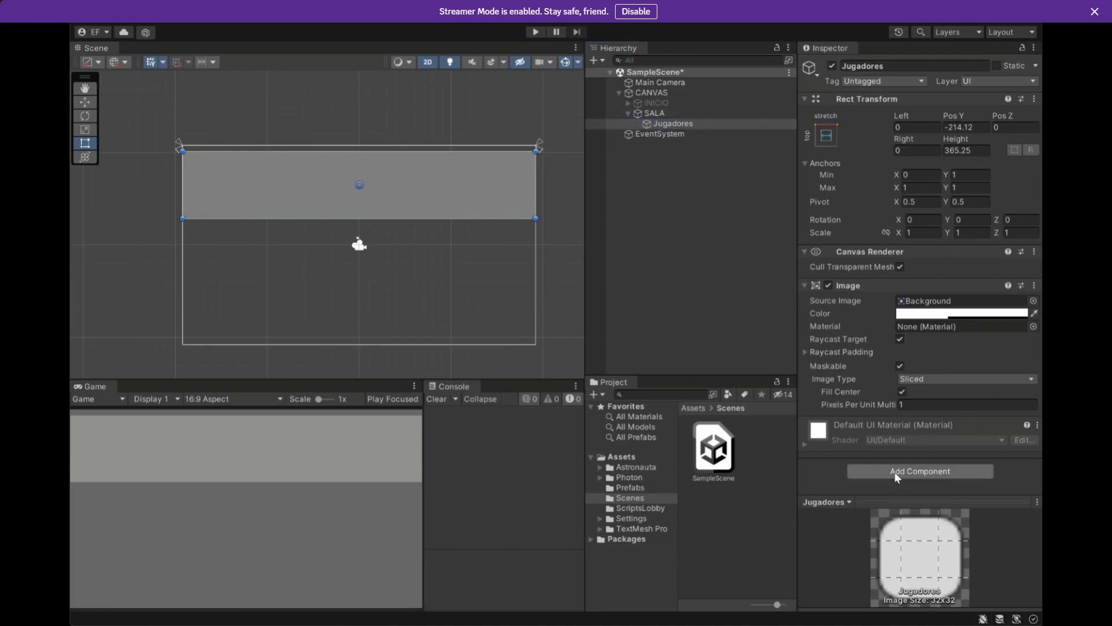
pyautogui.click(894, 471)
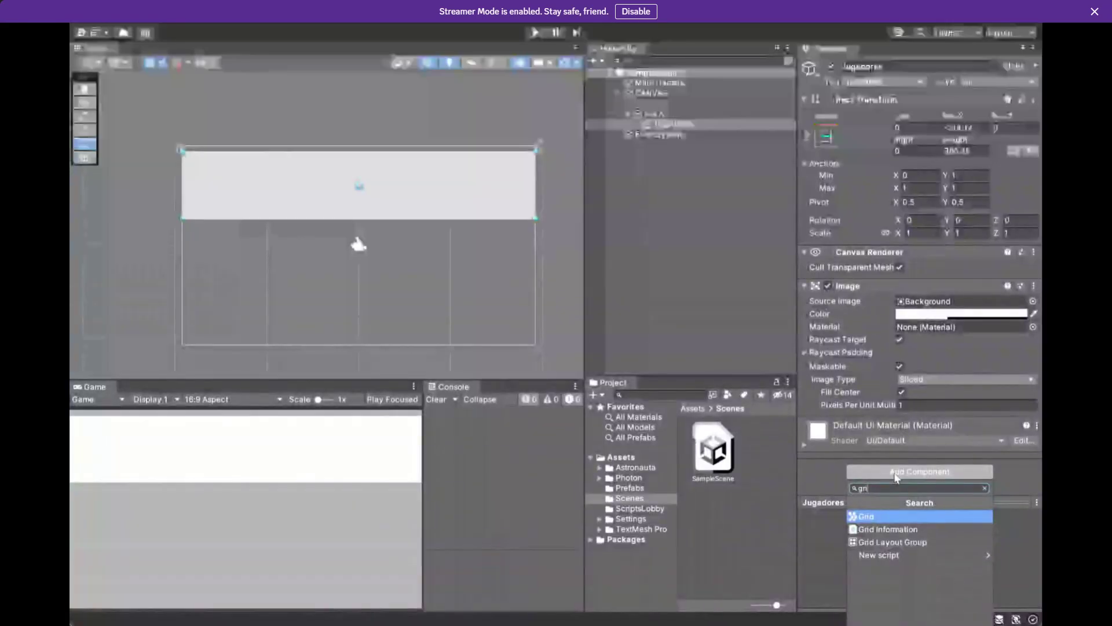
pyautogui.press('Return')
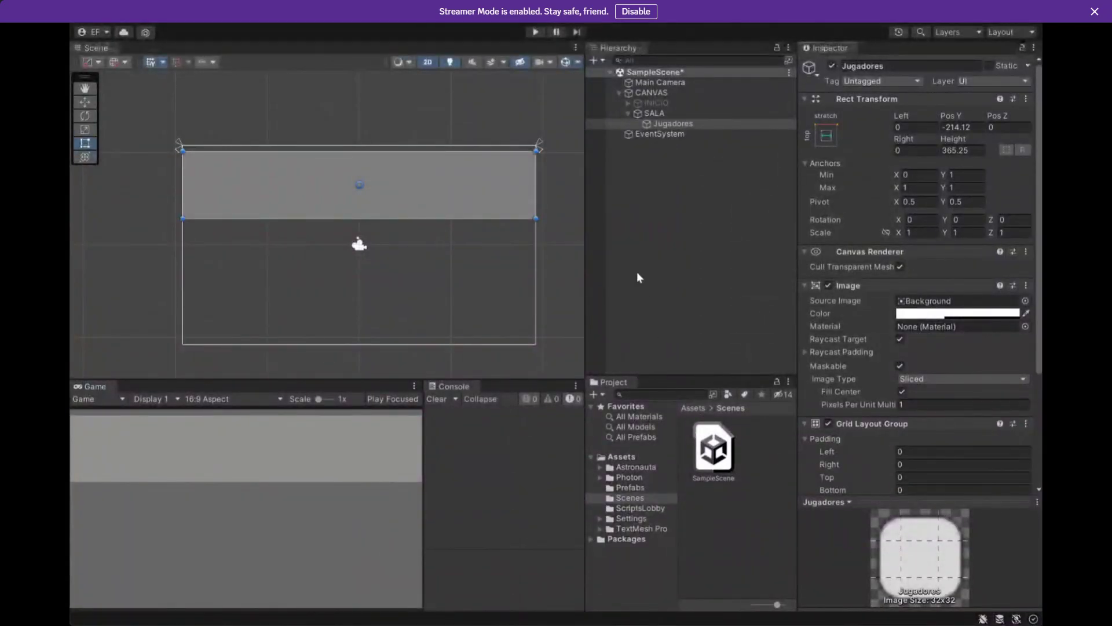
# Add a child panel named SlotPlayer inside Jugadores and save the scene.
pyautogui.click(689, 125)
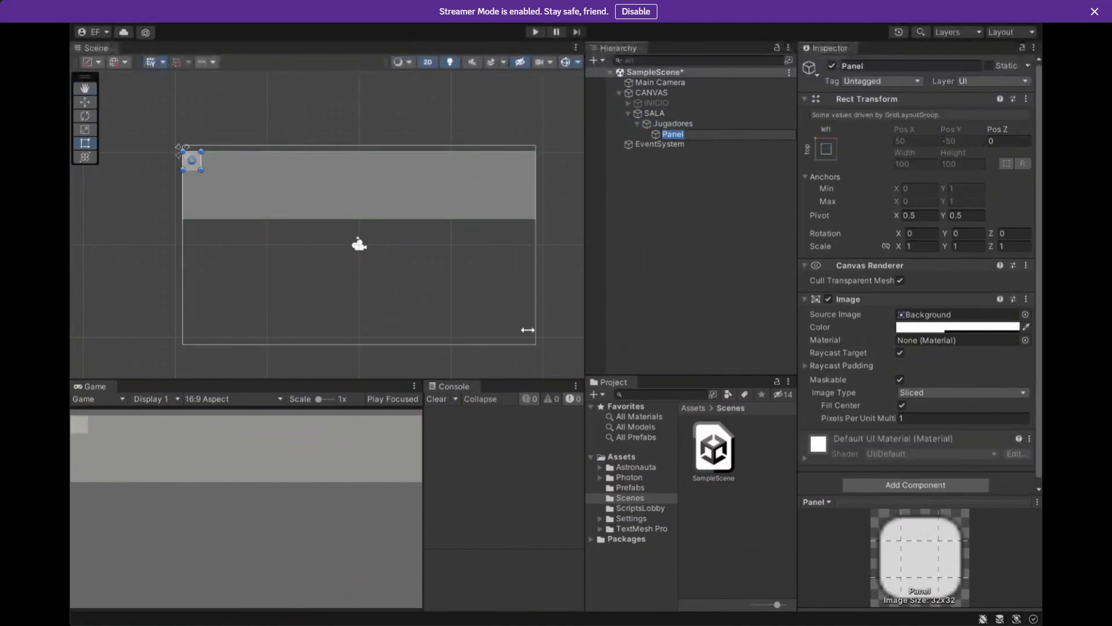
pyautogui.click(672, 145)
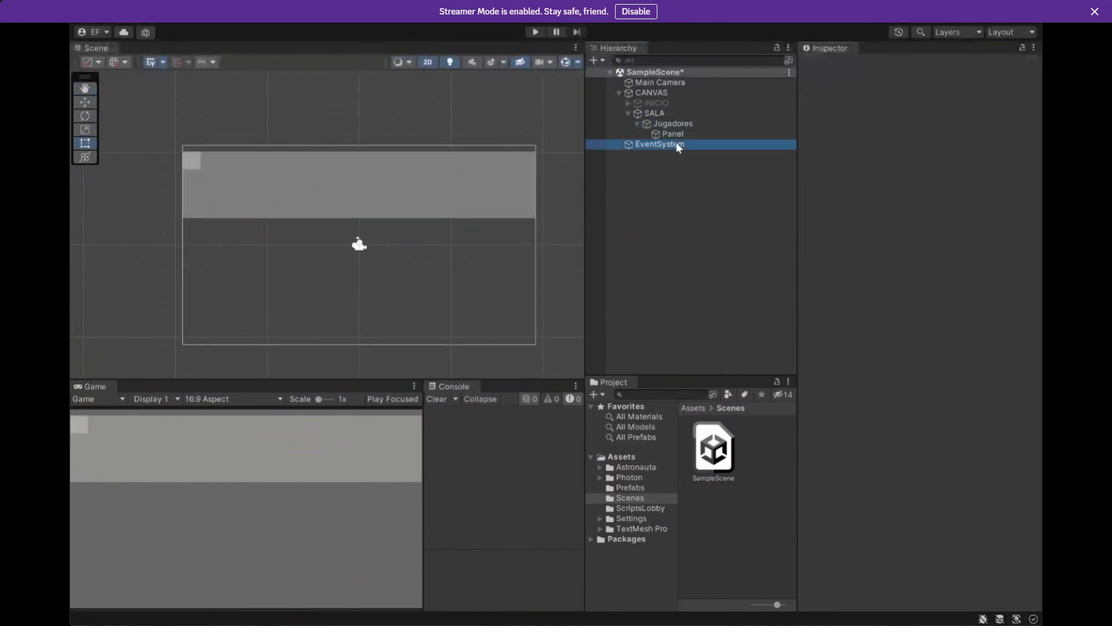
pyautogui.click(679, 136)
pyautogui.write('SlotPlayer')
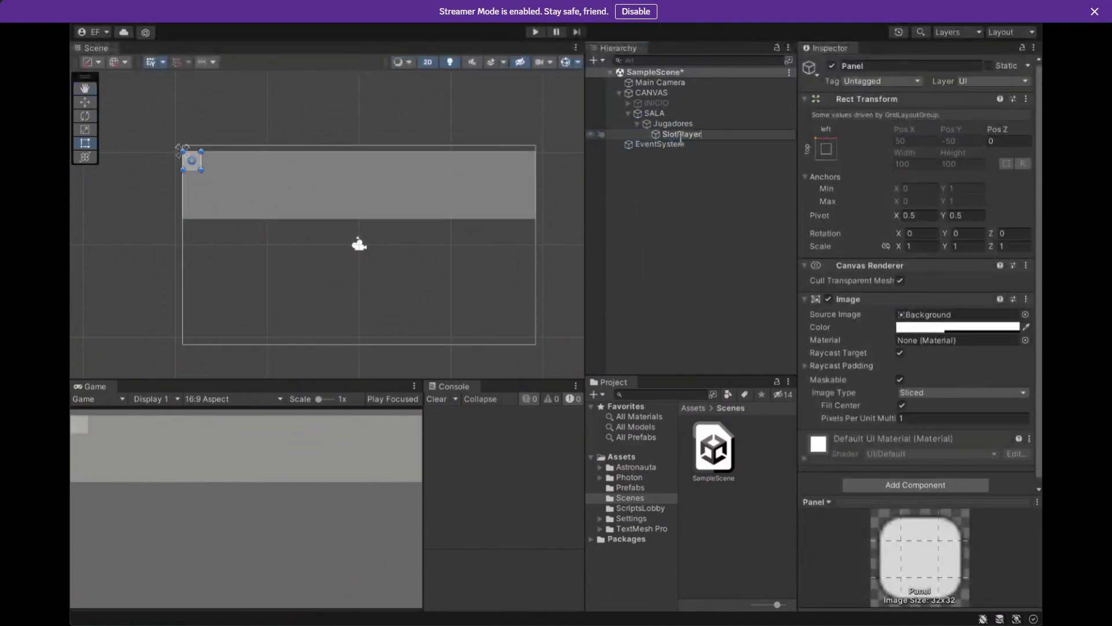
pyautogui.press('Return')
pyautogui.hotkey('ctrl', 's')
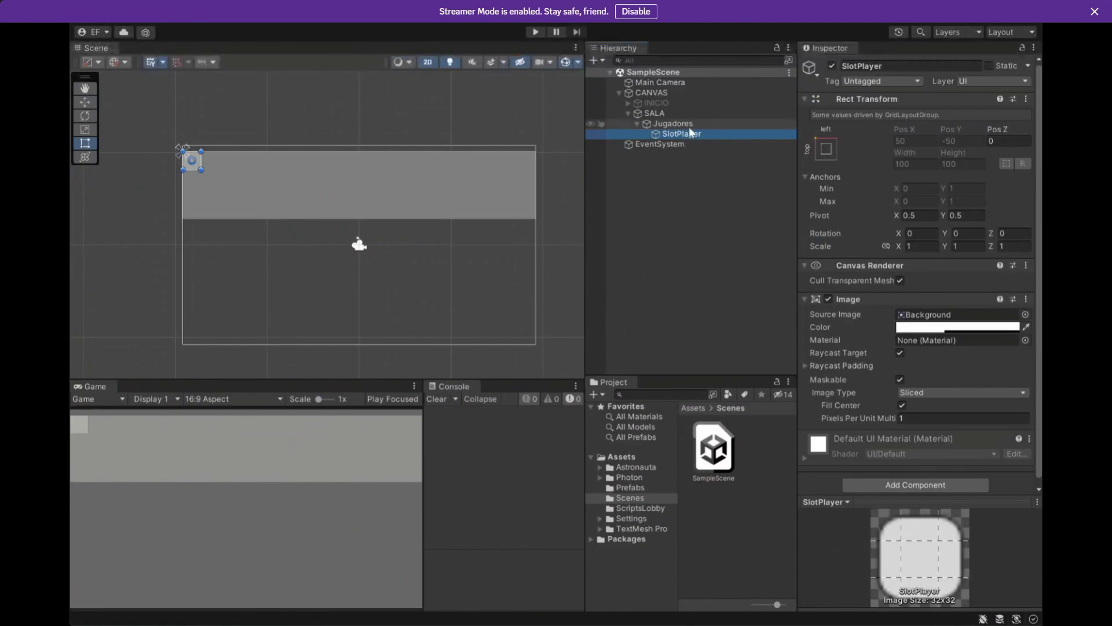
# Set the Y cell size of the Jugadores panel's Grid Layout Group to 200.
pyautogui.click(692, 125)
pyautogui.scroll(-4, 908, 354)
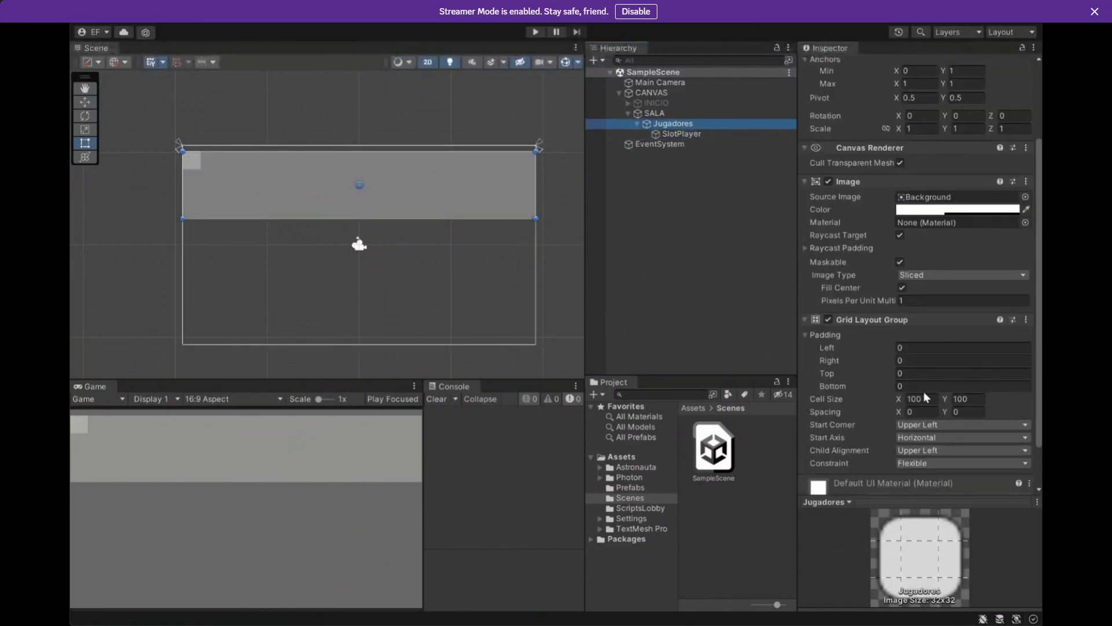
pyautogui.click(969, 399)
pyautogui.write('3.')
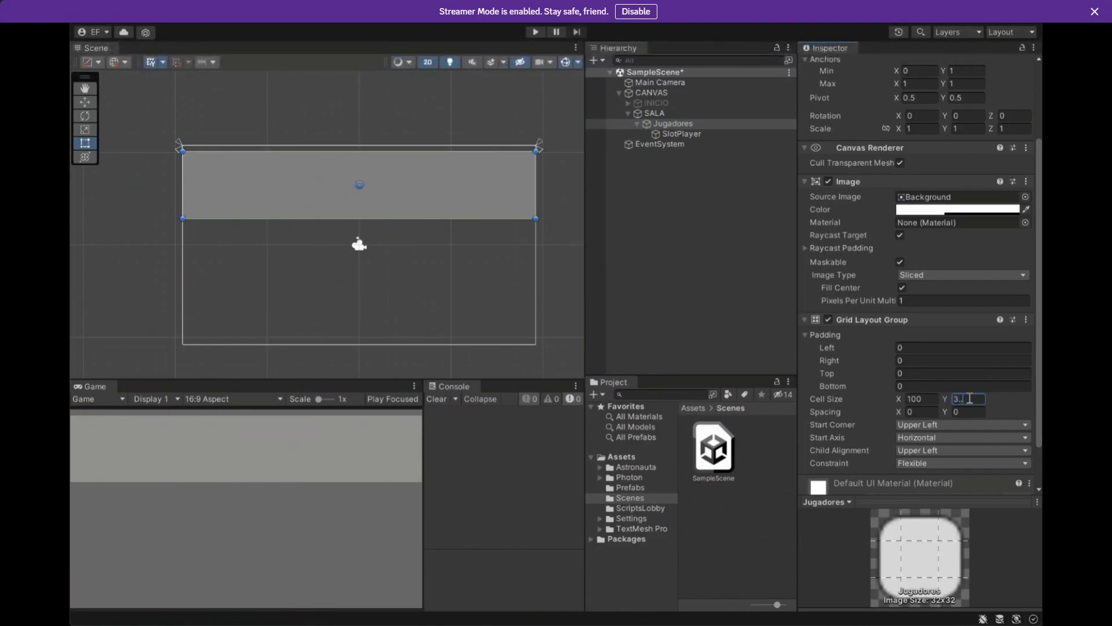
pyautogui.press('BackSpace')
pyautogui.write('200')
# Try a top-center anchor on the Jugadores panel and return it to top-stretch.
pyautogui.click(690, 116)
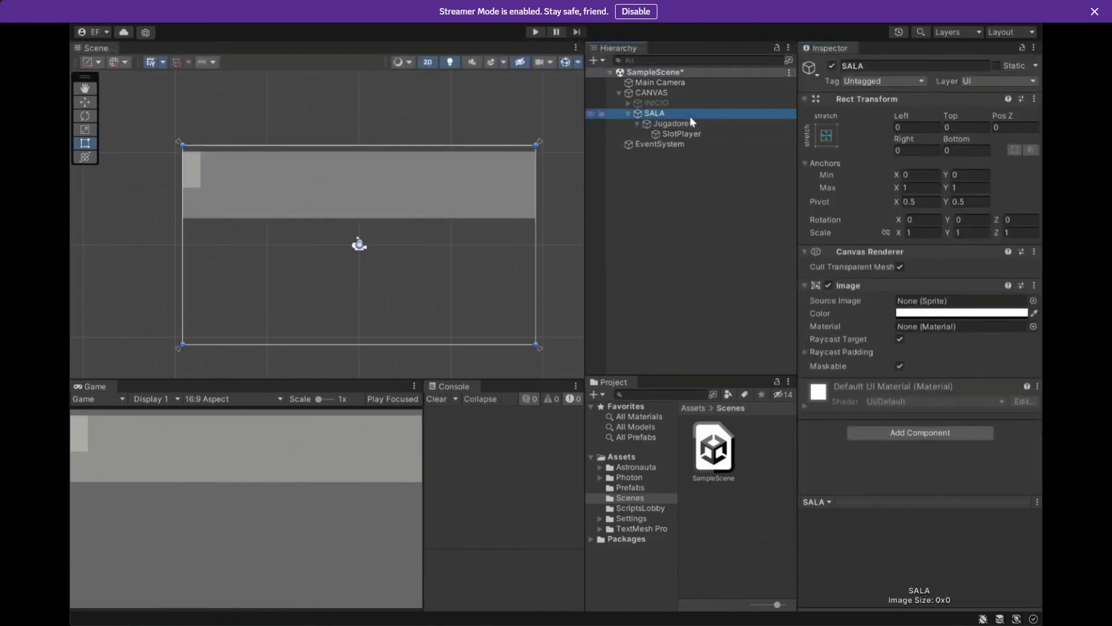
pyautogui.click(729, 123)
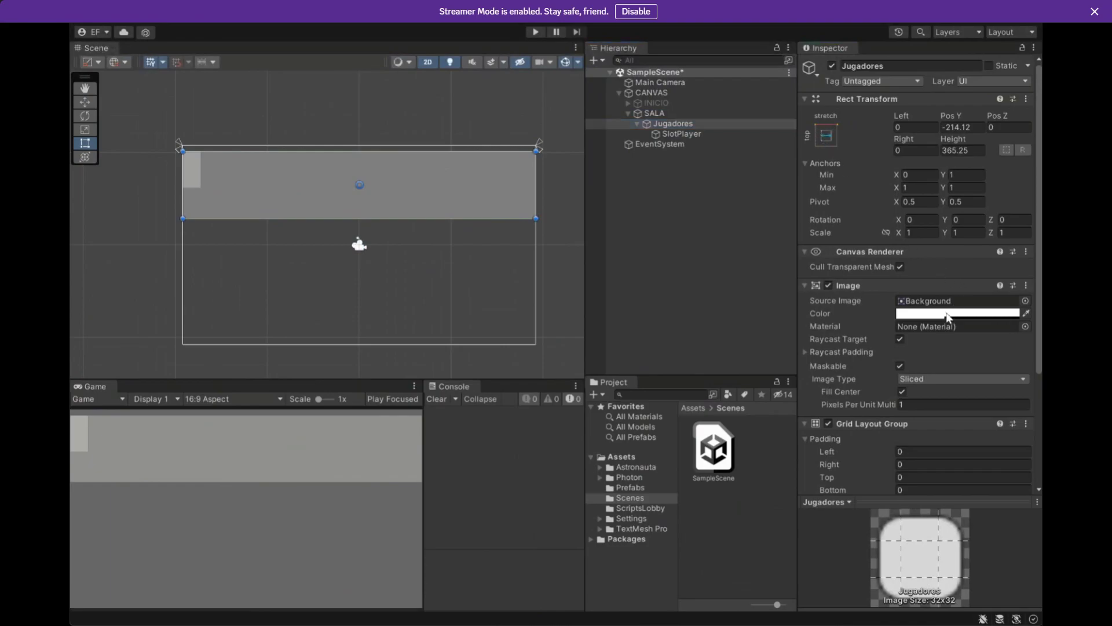
pyautogui.hotkey('ctrl', 'z')
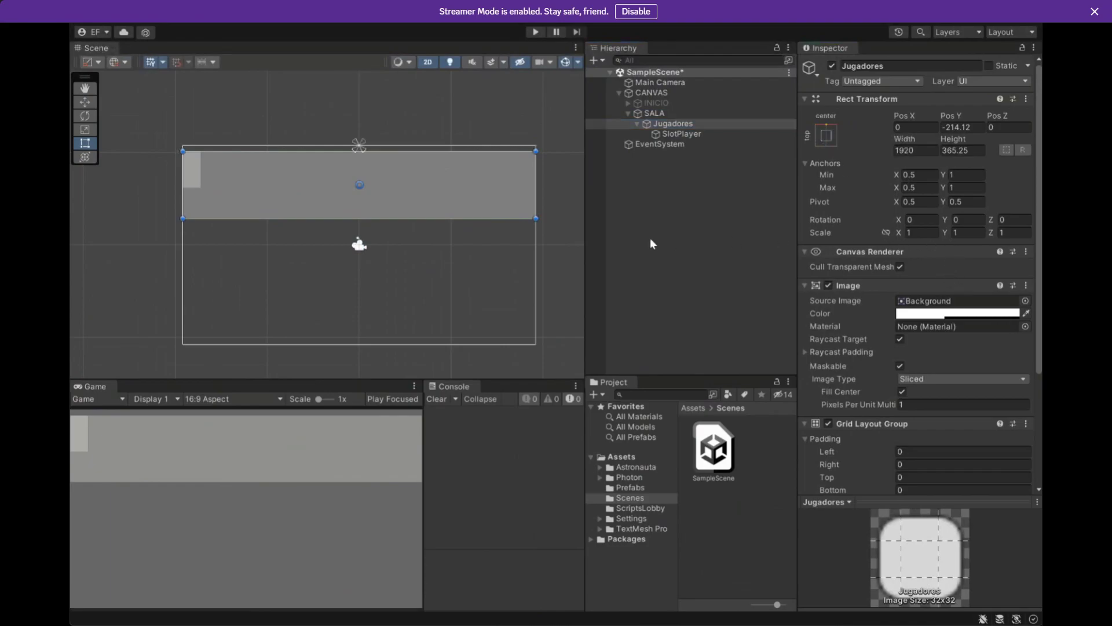
pyautogui.click(686, 143)
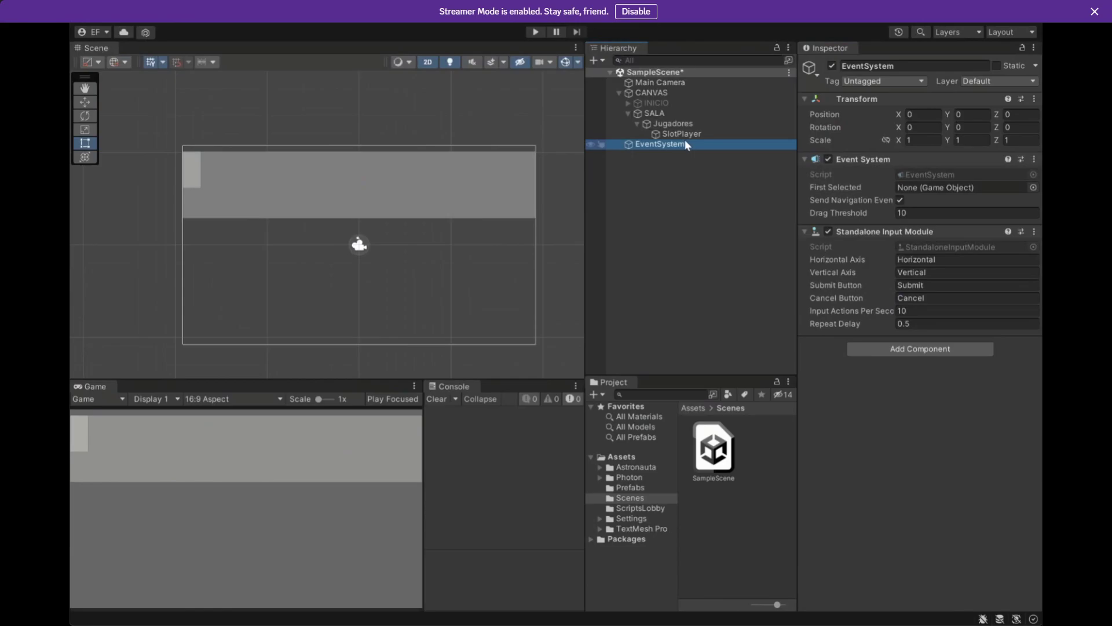
pyautogui.click(685, 137)
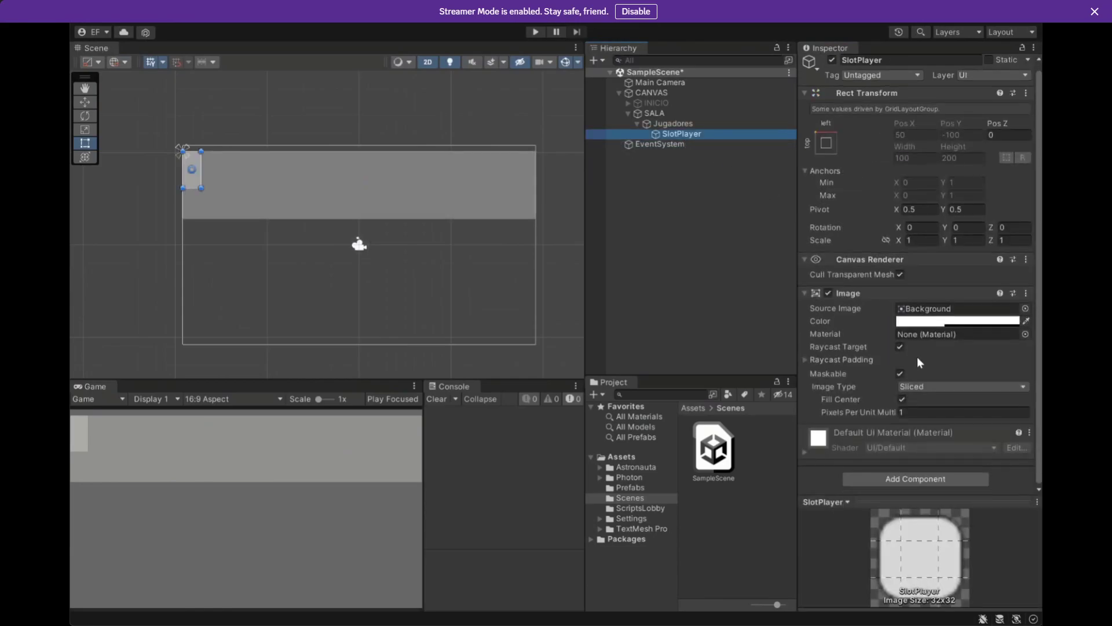
pyautogui.click(697, 122)
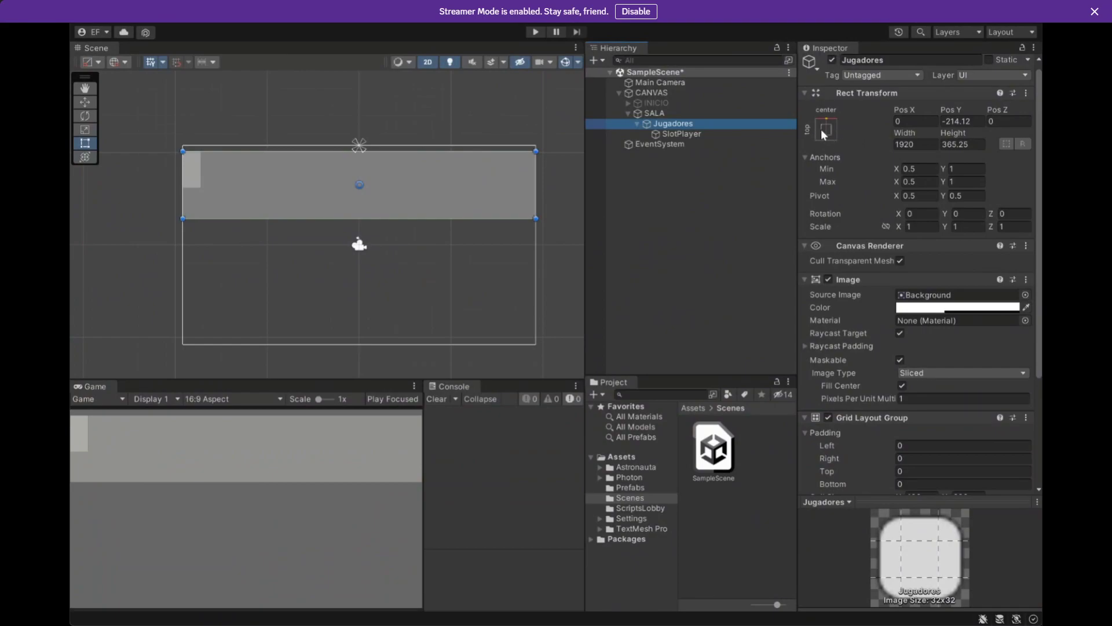
pyautogui.click(849, 144)
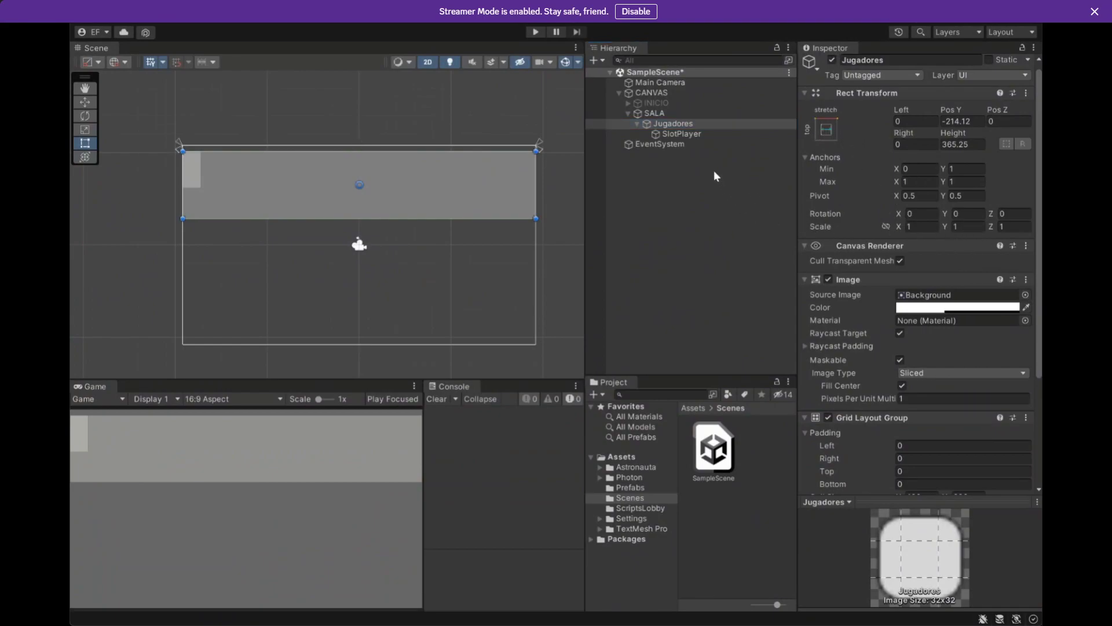
pyautogui.click(692, 134)
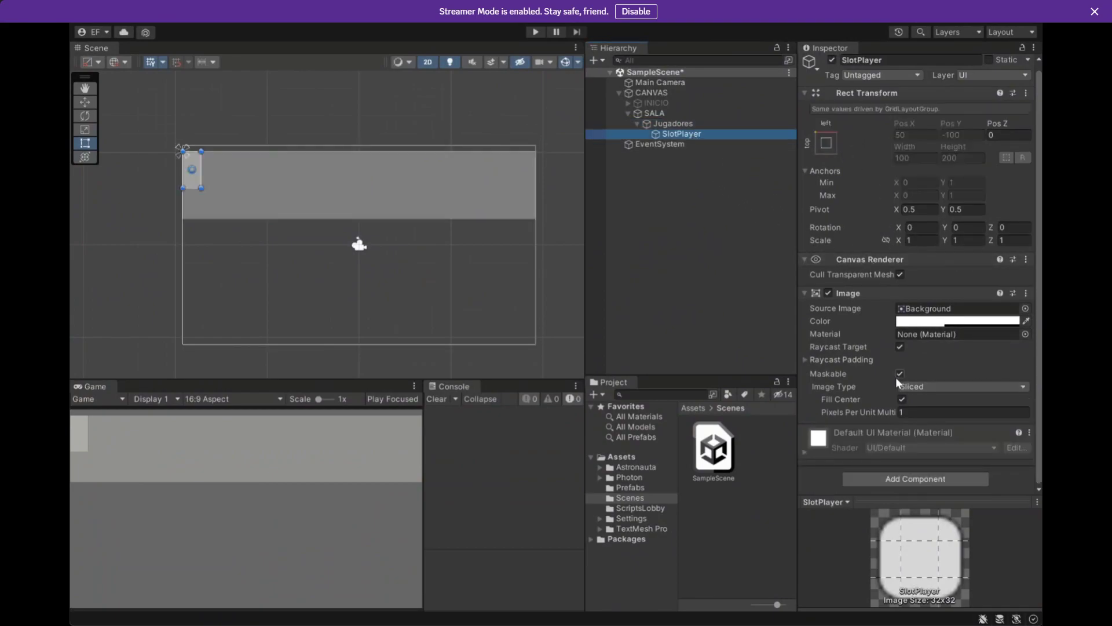
# Set the Child Alignment of the Jugadores panel's Grid Layout Group to Middle Center.
pyautogui.click(673, 124)
pyautogui.scroll(-4, 936, 363)
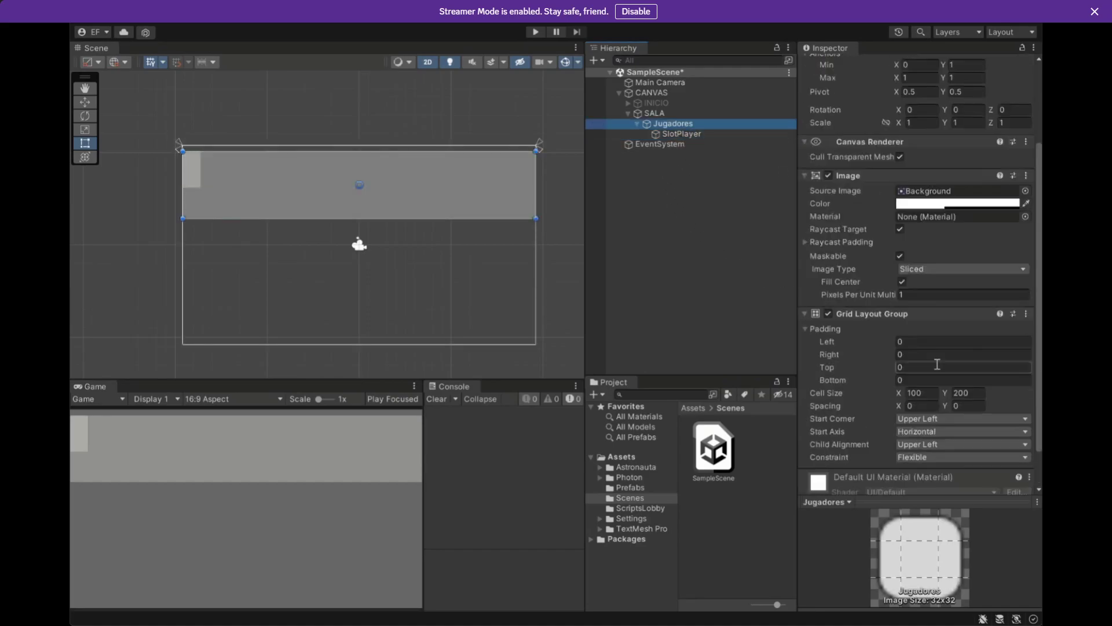
pyautogui.scroll(-2, 937, 363)
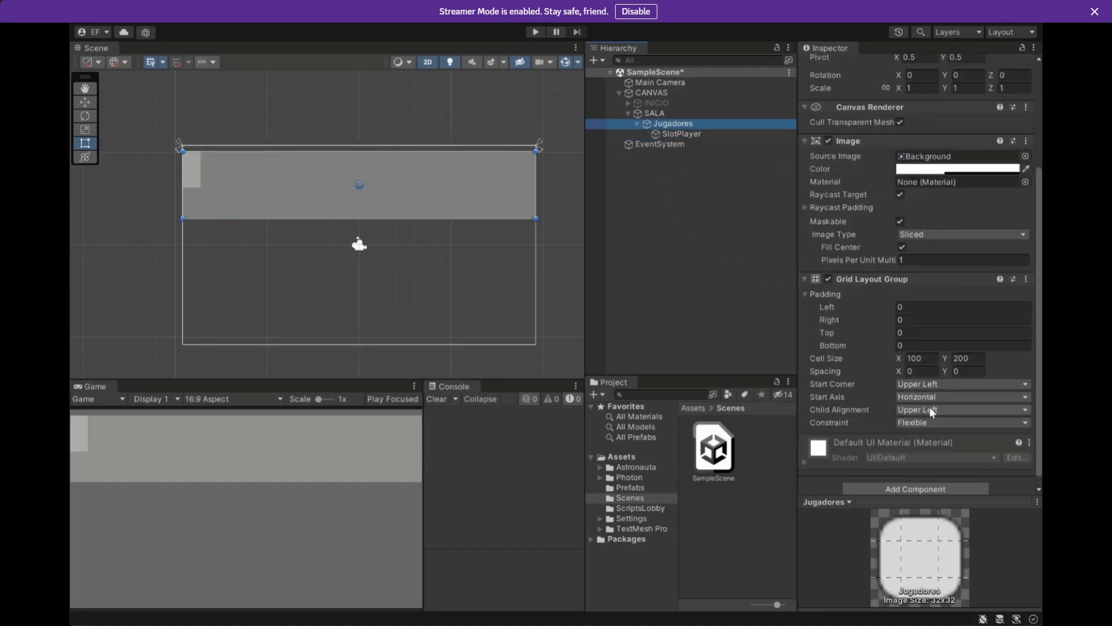
pyautogui.click(929, 407)
pyautogui.click(929, 406)
pyautogui.click(929, 409)
pyautogui.click(939, 477)
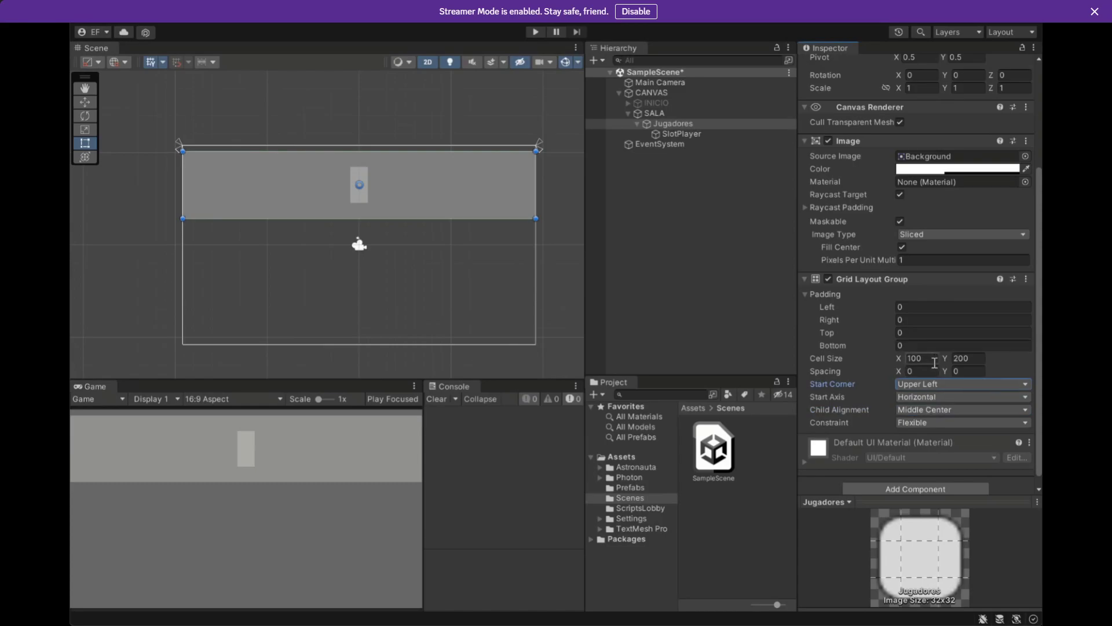
# Set the Grid Layout Group's cell size to X 250 and Y 350.
pyautogui.click(978, 359)
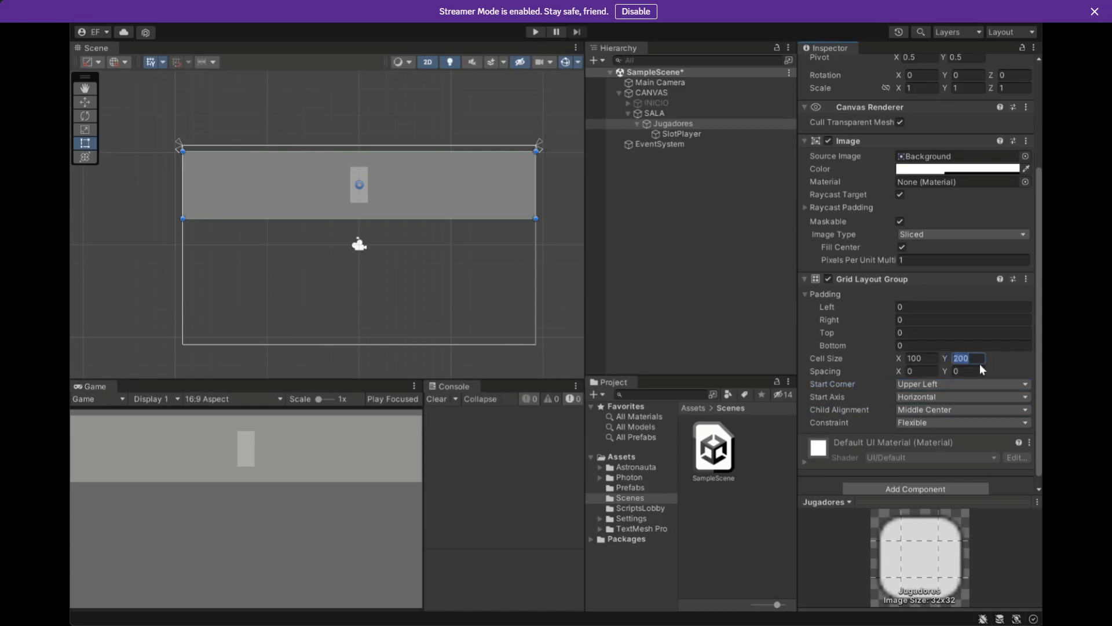
pyautogui.write('300')
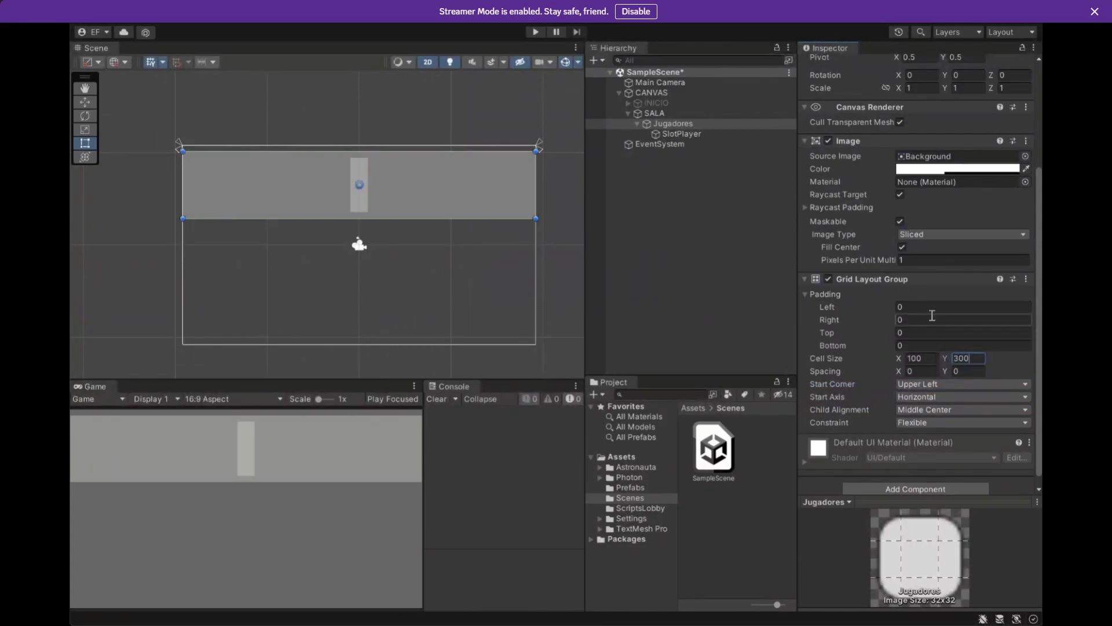
pyautogui.click(930, 358)
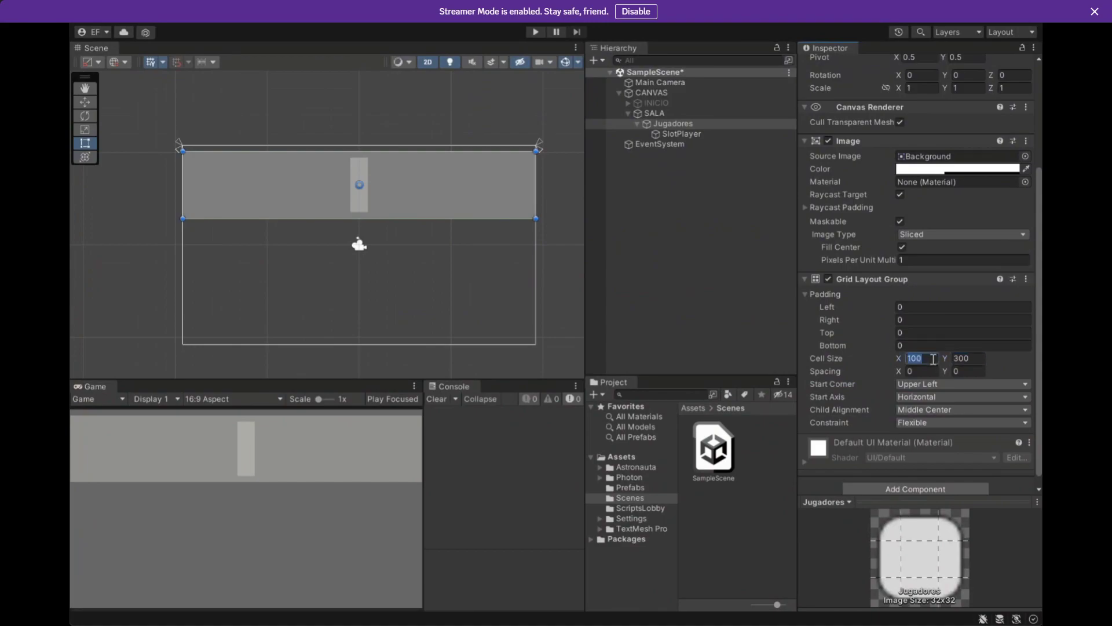
pyautogui.write('200')
pyautogui.press('Return')
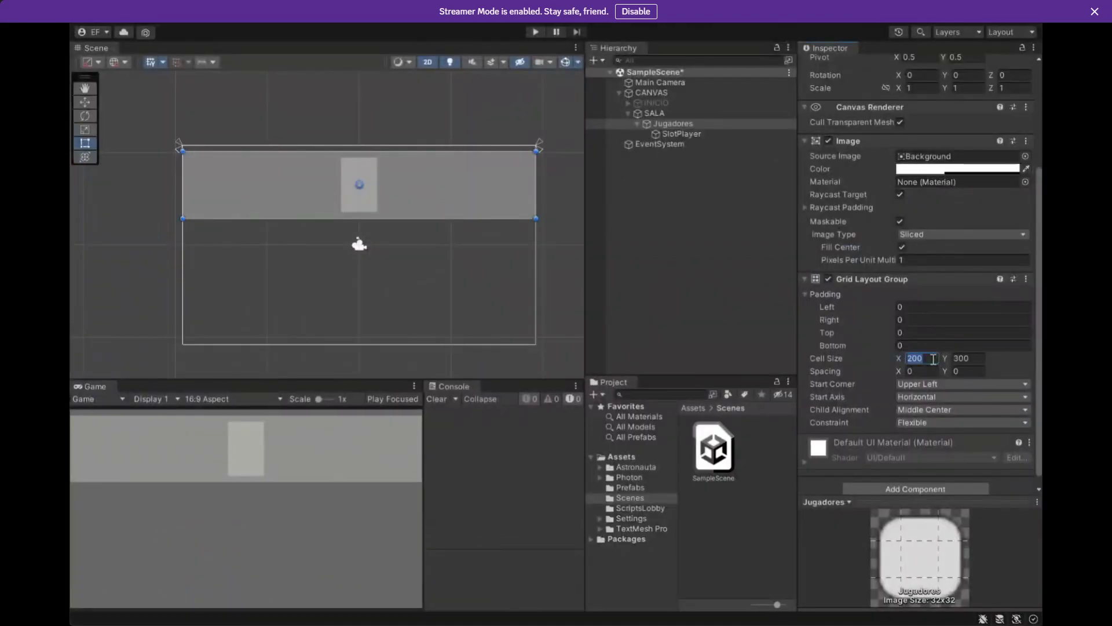
pyautogui.write('300')
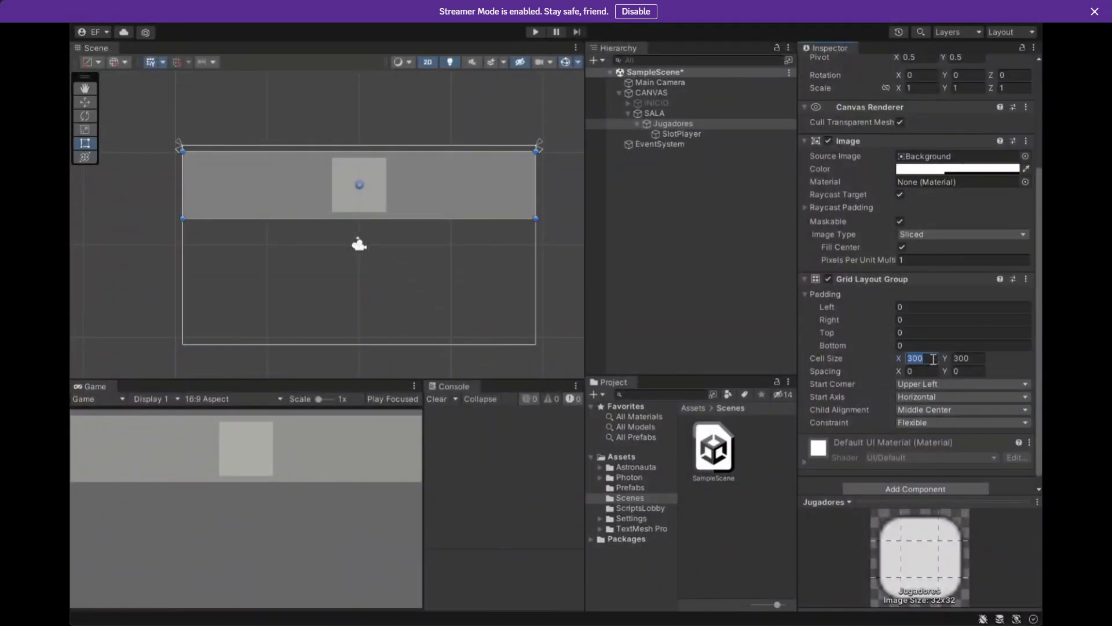
pyautogui.write('250')
pyautogui.click(978, 363)
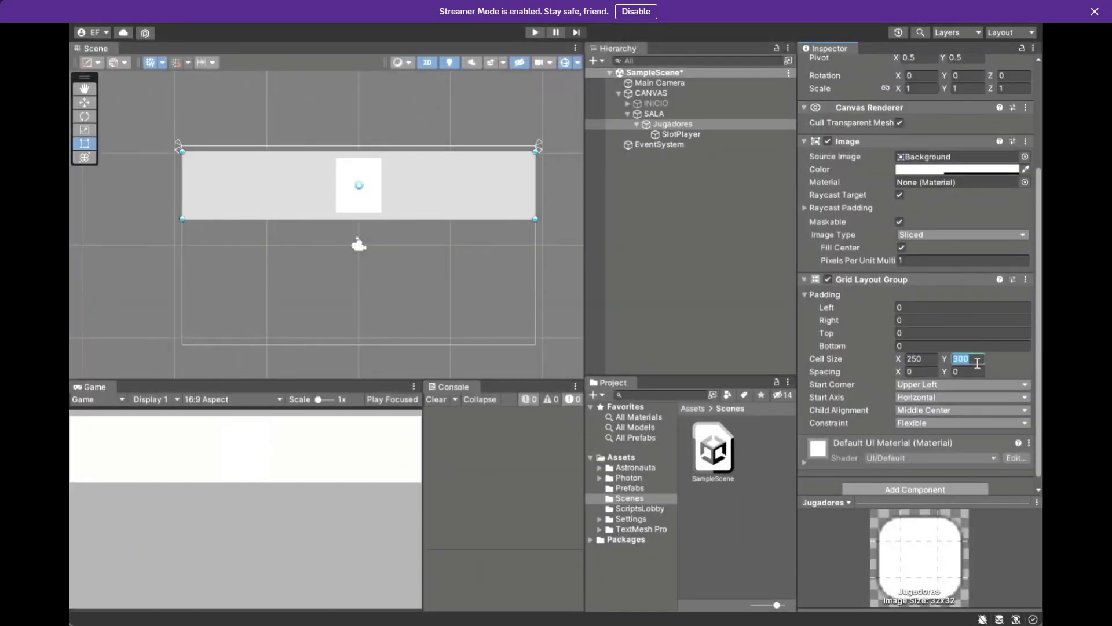
pyautogui.write('320')
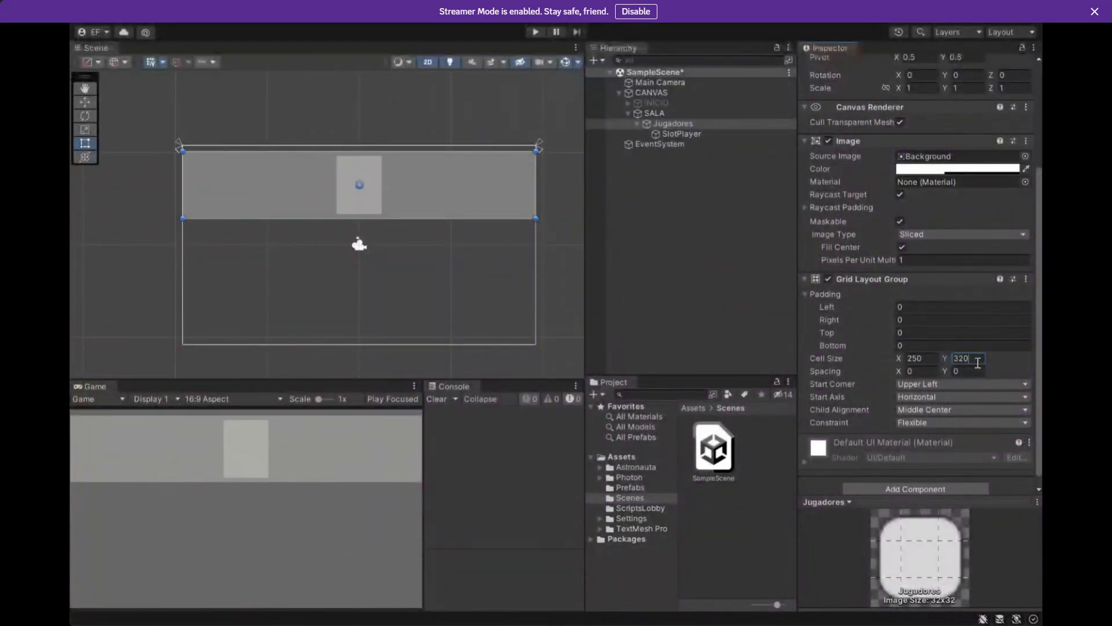
pyautogui.press('BackSpace')
pyautogui.press('BackSpace')
pyautogui.write('50')
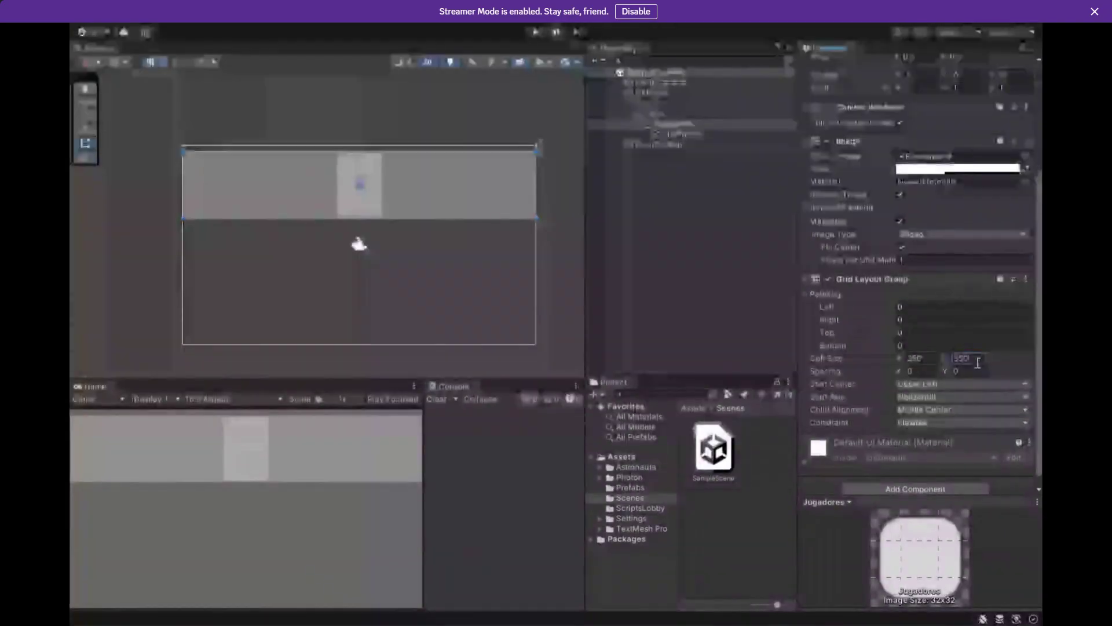
# Extend the Jugadores panel's lower edge downward and set the panel's height to 400.
pyautogui.click(462, 152)
pyautogui.moveTo(463, 152); pyautogui.dragTo(461, 157)
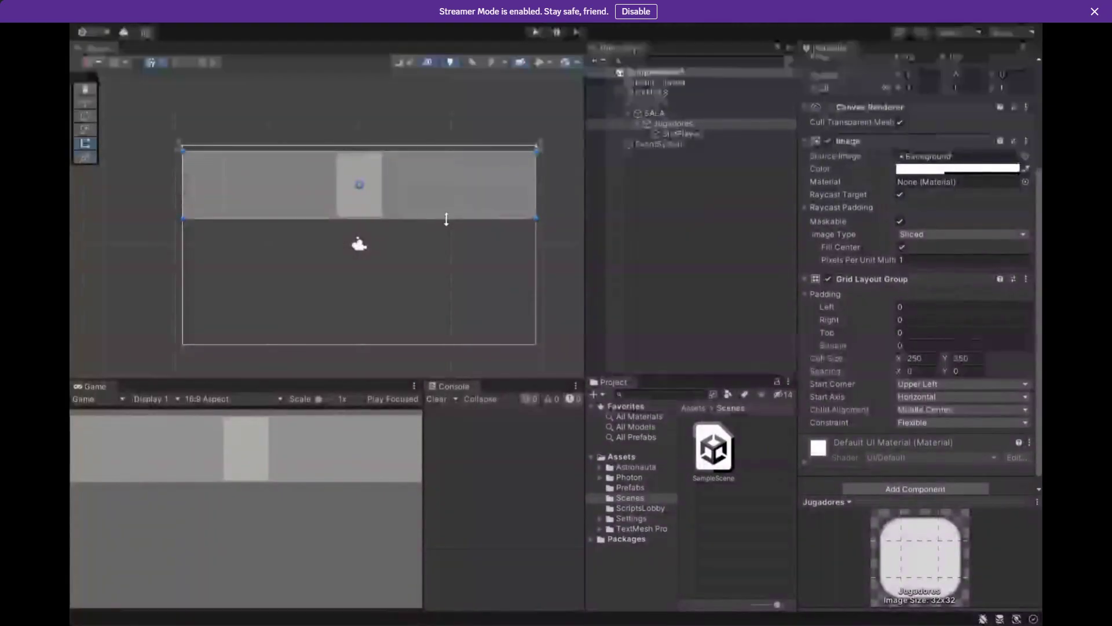
pyautogui.moveTo(442, 219); pyautogui.dragTo(442, 228)
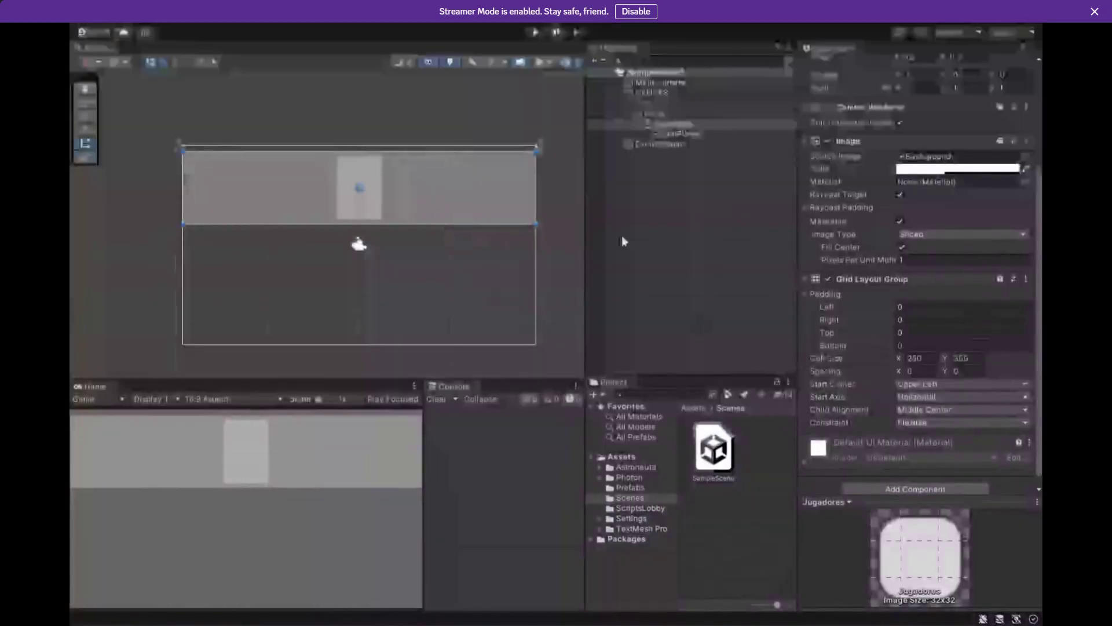
pyautogui.scroll(3, 895, 225)
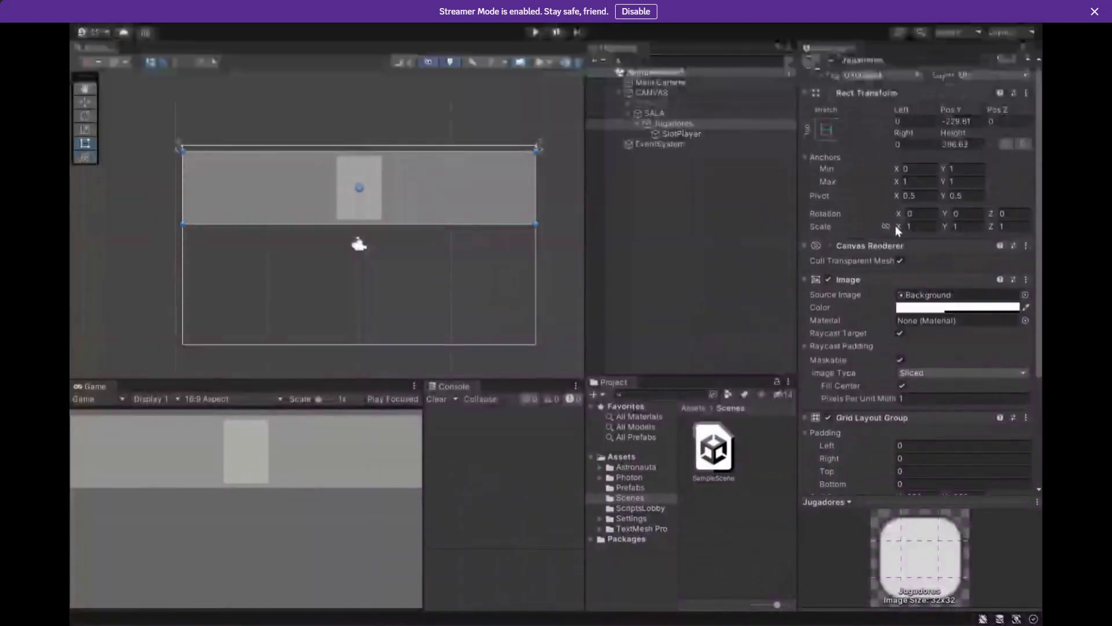
pyautogui.click(979, 147)
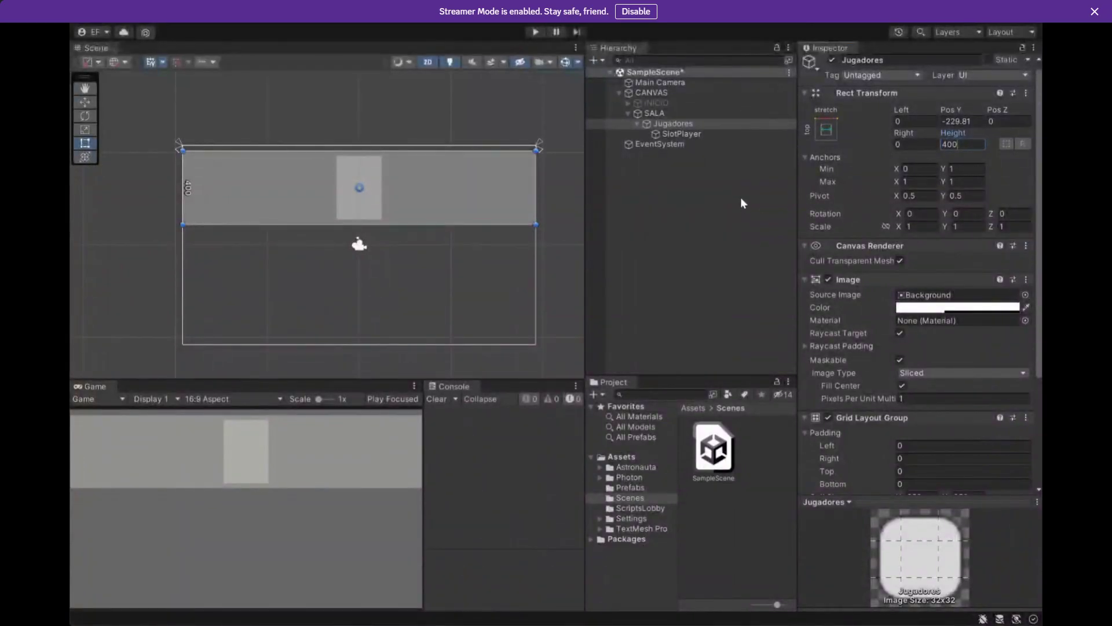
# Duplicate SlotPlayer five times inside the Jugadores panel.
pyautogui.click(686, 133)
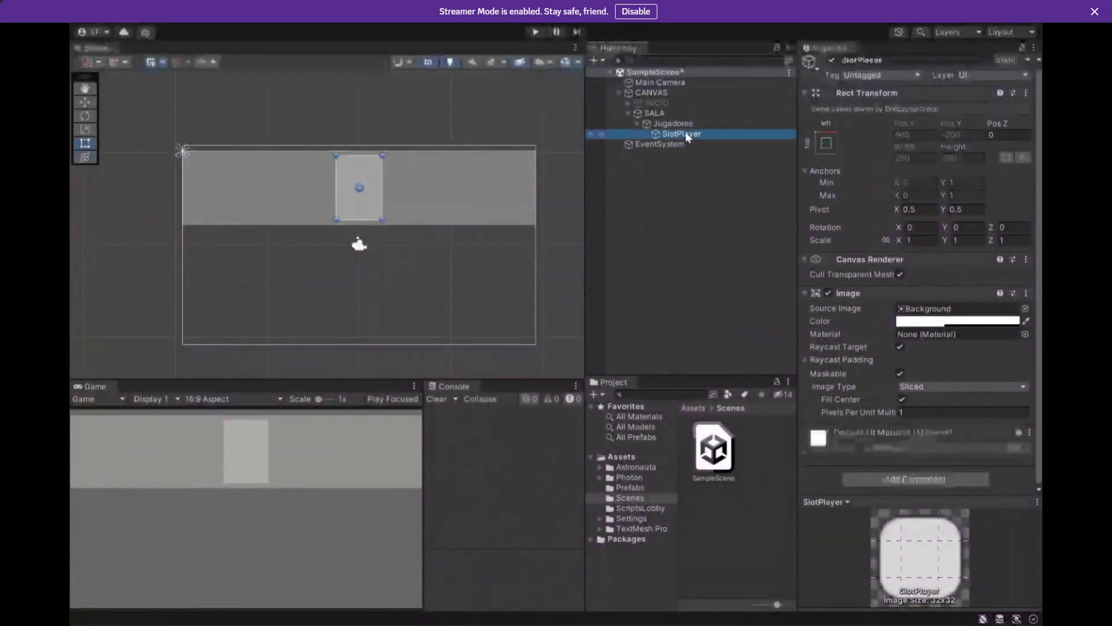
pyautogui.hotkey('ctrl', 'd')
pyautogui.hotkey('ctrl', 'd')
pyautogui.hotkey('ctrl', 'd')
pyautogui.hotkey('ctrl', 'd')
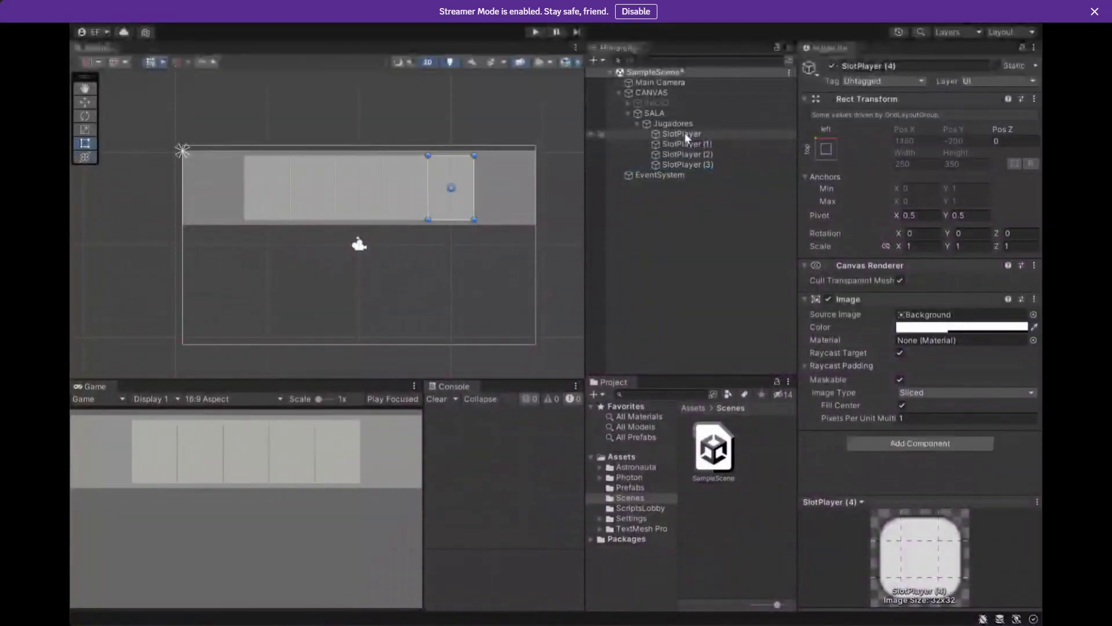
pyautogui.hotkey('ctrl', 'd')
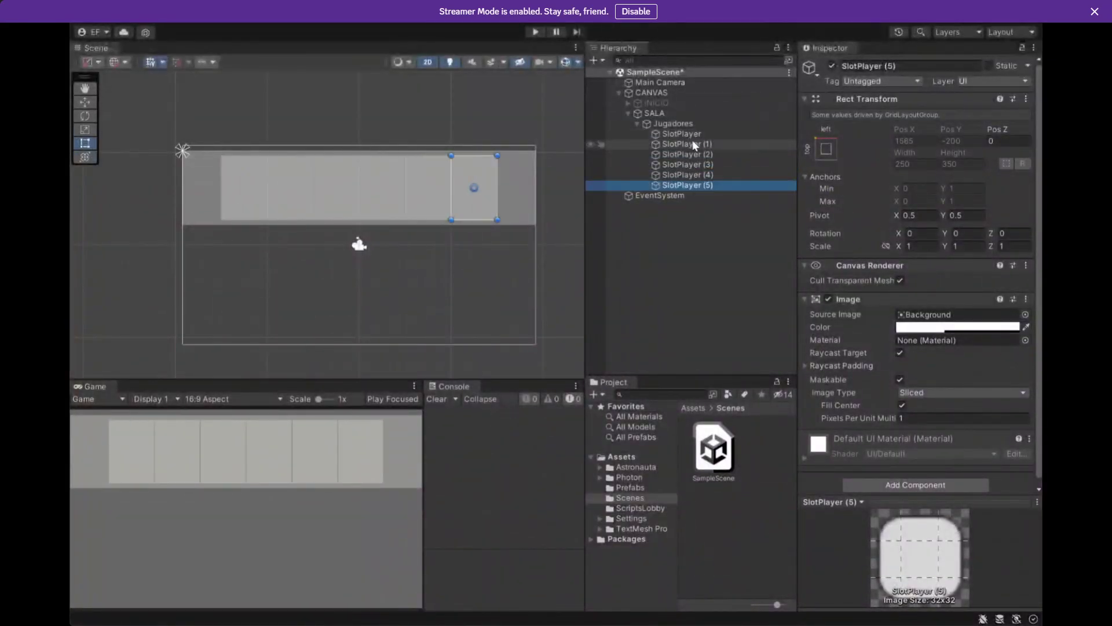
# Set the X spacing of the Jugadores panel's Grid Layout Group to 25 after trying 10.
pyautogui.click(693, 140)
pyautogui.click(716, 122)
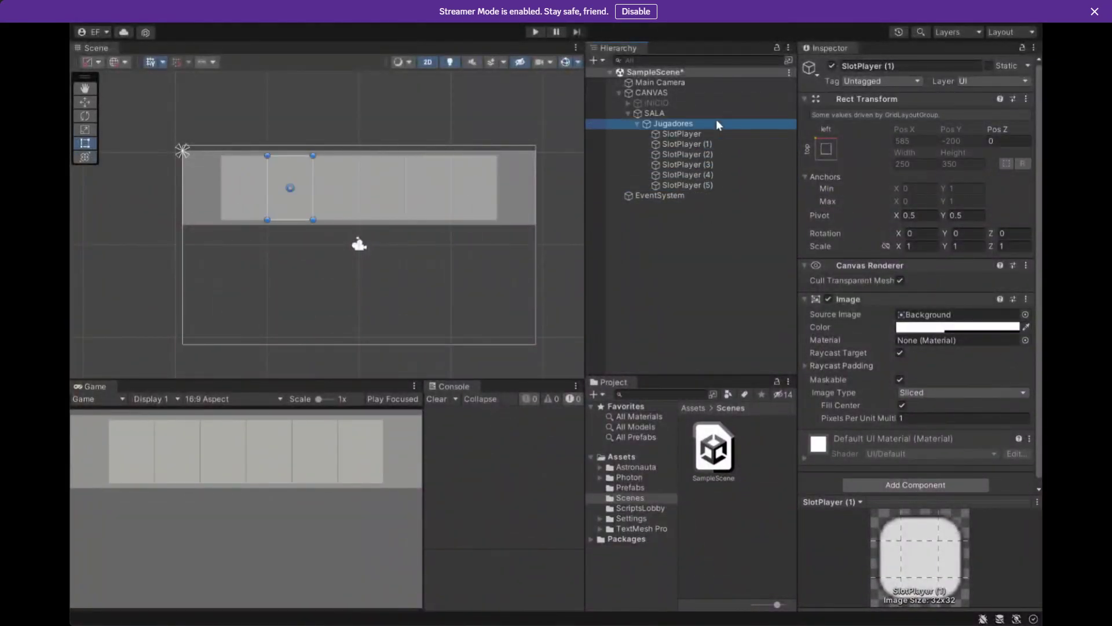
pyautogui.scroll(-5, 871, 332)
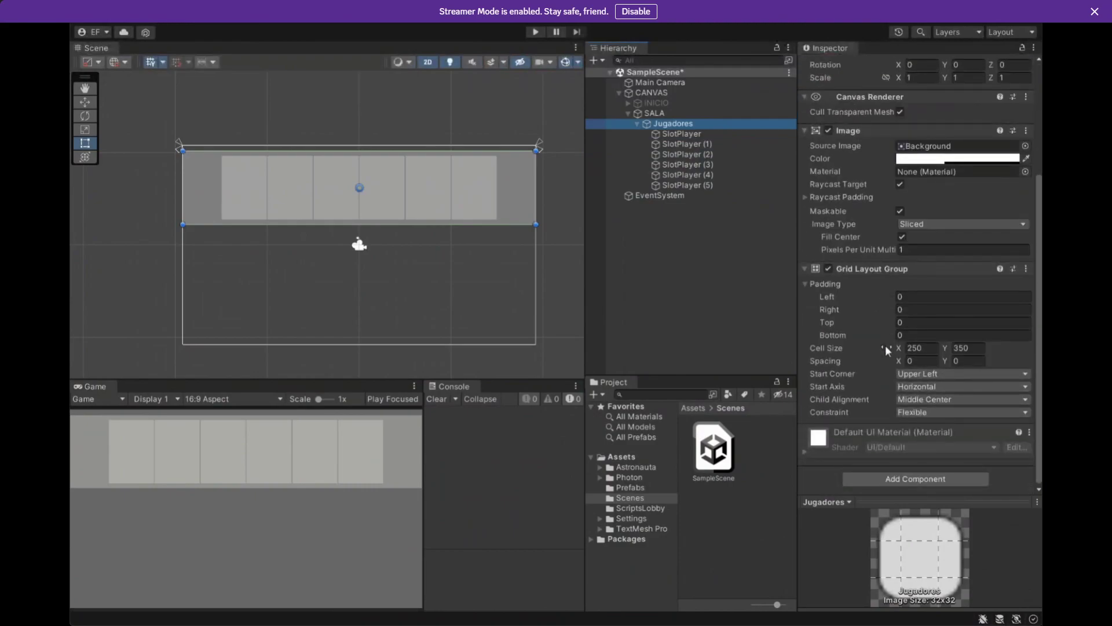
pyautogui.click(921, 361)
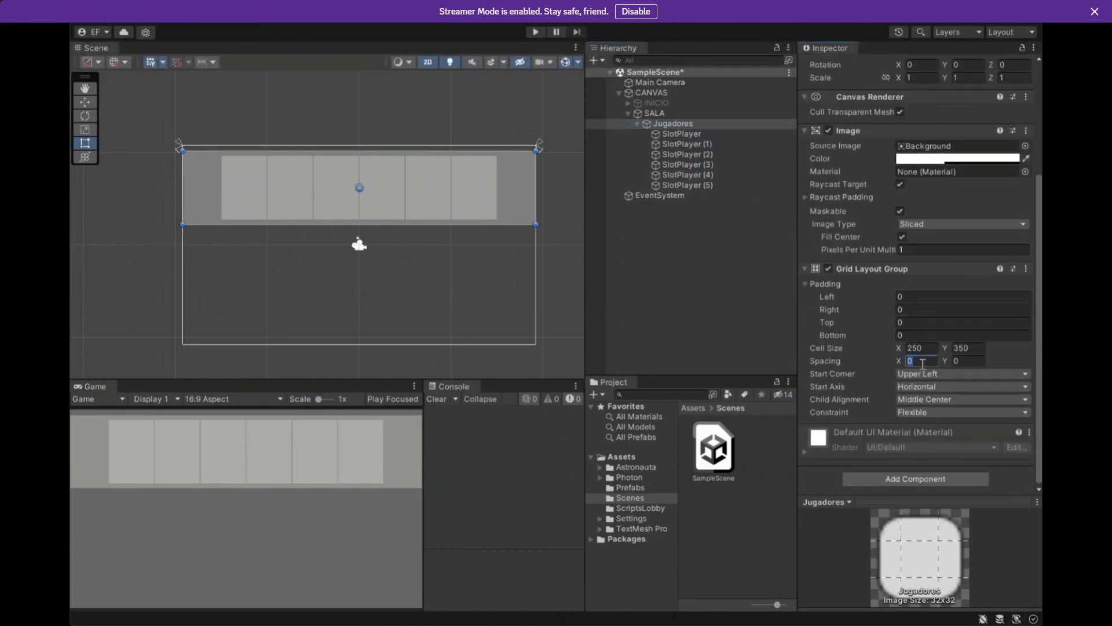
pyautogui.write('10')
pyautogui.press('Return')
pyautogui.write('25')
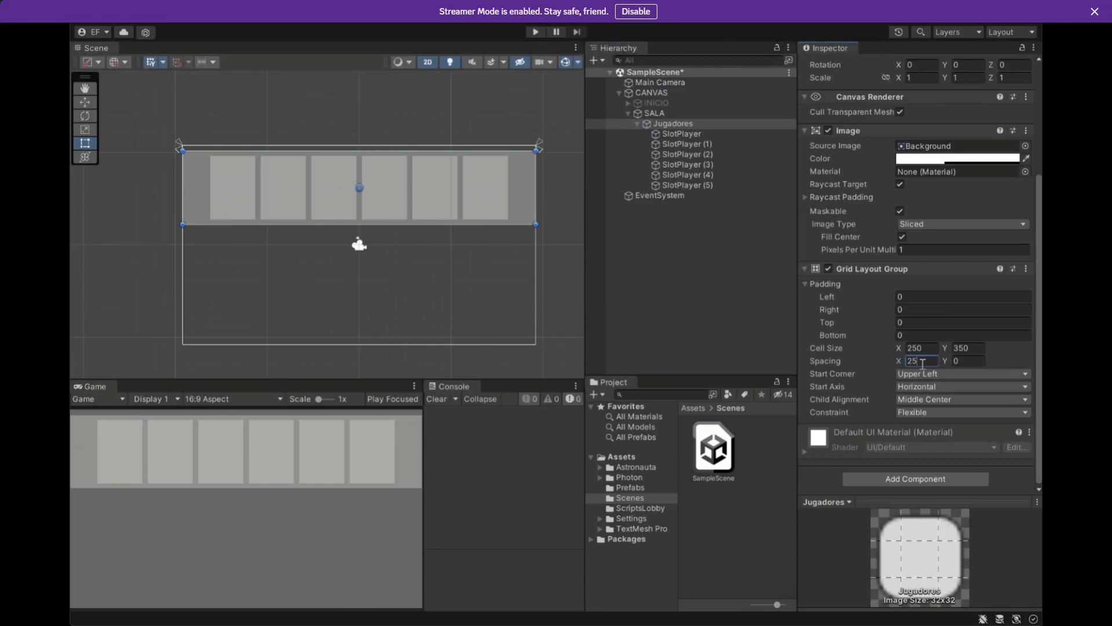
pyautogui.press('Return')
# Set the grid's X cell size to 280, after trying 300, and its X spacing to 30.
pyautogui.click(921, 348)
pyautogui.write('300')
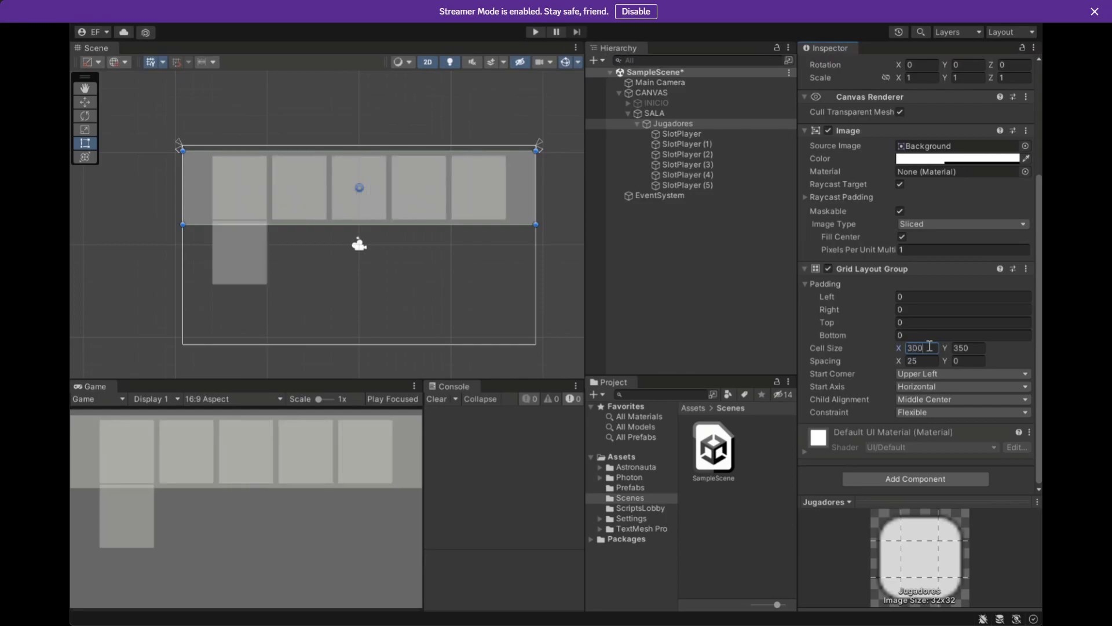
pyautogui.press('Return')
pyautogui.write('280')
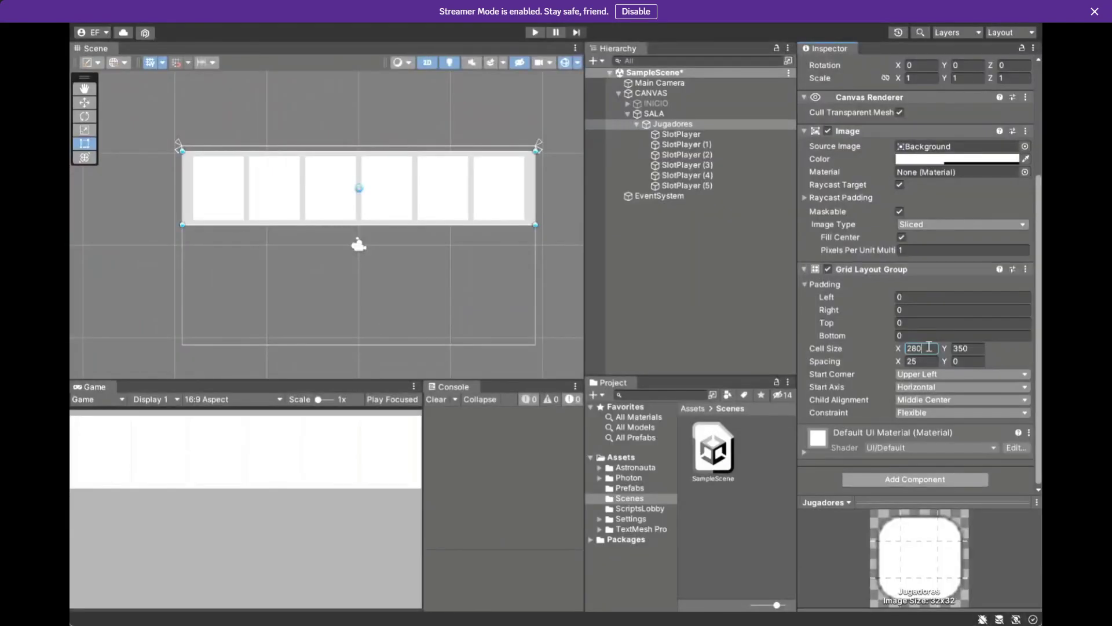
pyautogui.click(927, 361)
pyautogui.write('30')
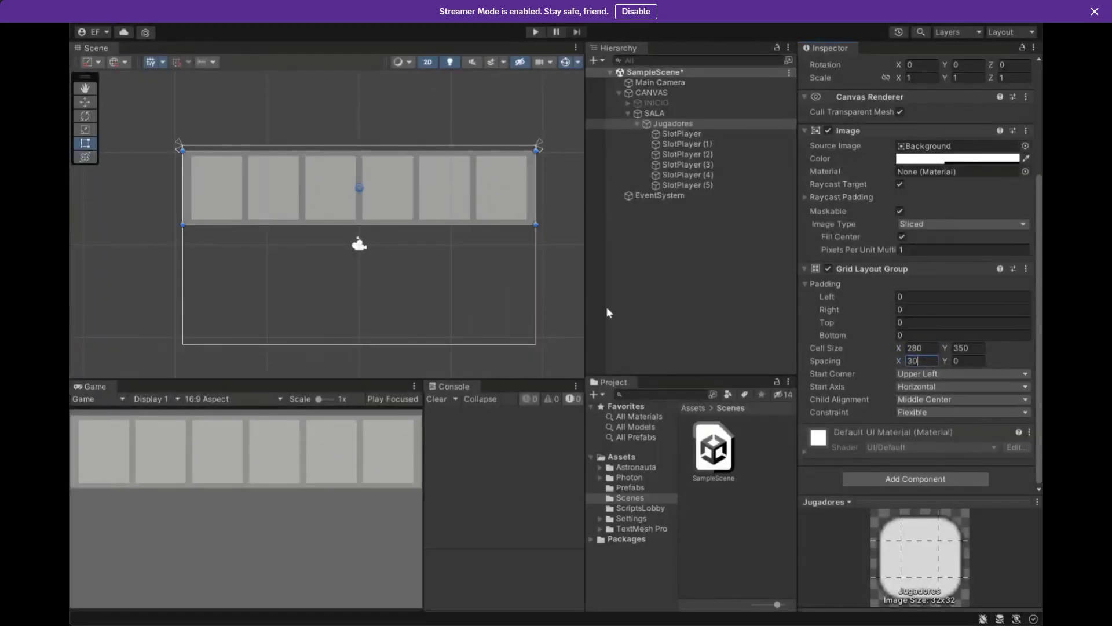
# Delete the five SlotPlayer copies, (1) to (5), keeping only the original SlotPlayer inside the Jugadores panel.
pyautogui.scroll(3, 390, 201)
pyautogui.moveTo(381, 200); pyautogui.dragTo(515, 231, button='middle')
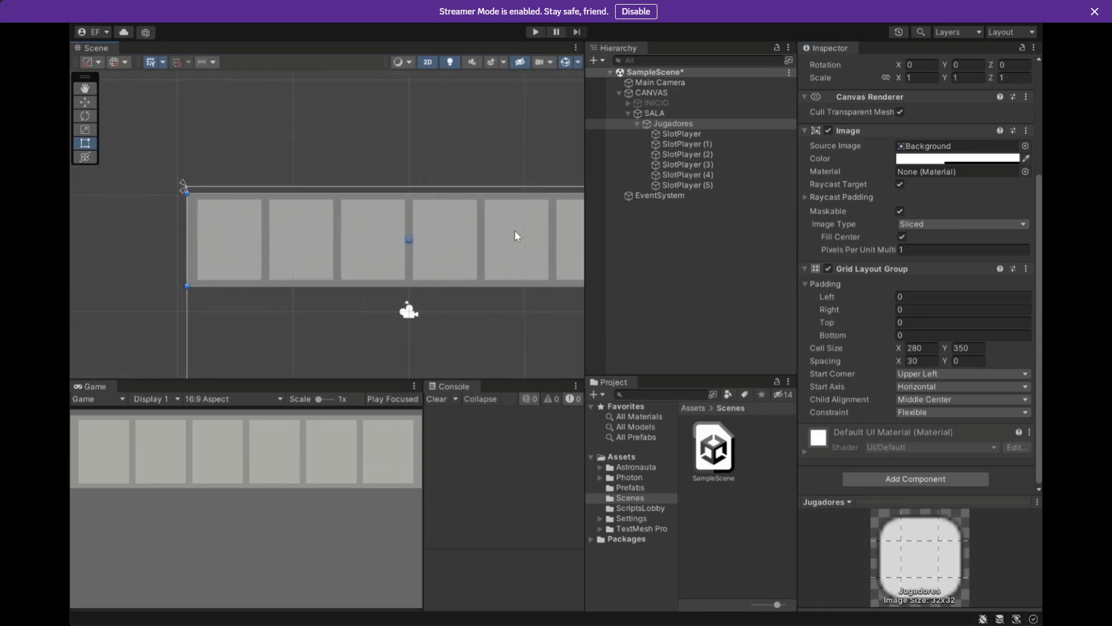
pyautogui.click(708, 186)
pyautogui.keyDown('shift'); pyautogui.click(702, 148); pyautogui.keyUp('shift')
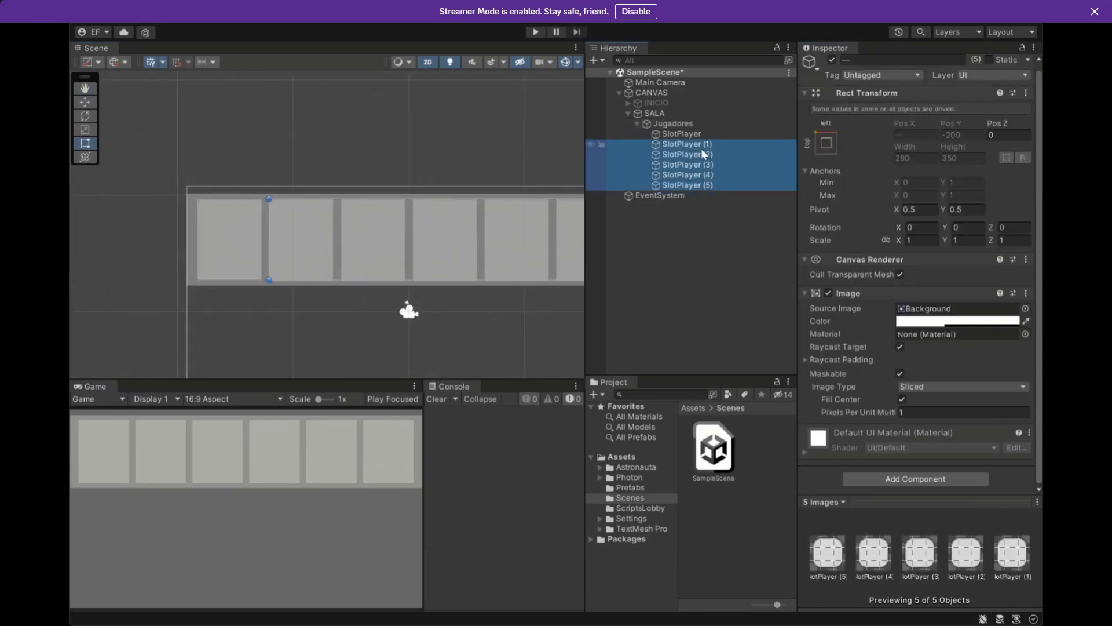
pyautogui.press('Delete')
pyautogui.click(702, 144)
pyautogui.click(702, 133)
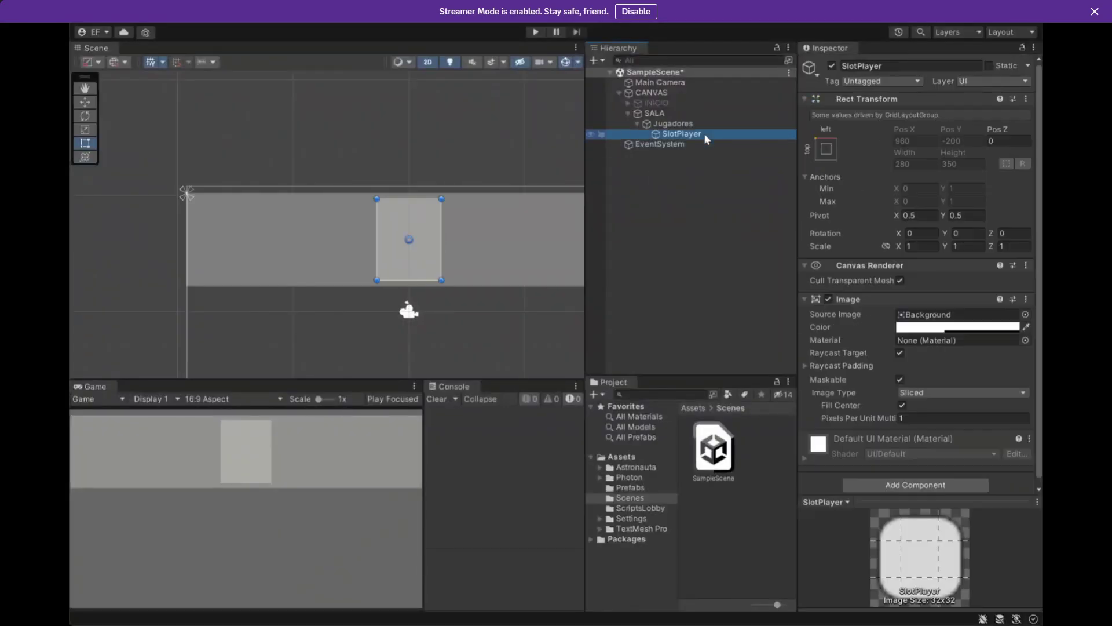
# Set the Jugadores panel's image color to semi-transparent black.
pyautogui.scroll(2, 450, 233)
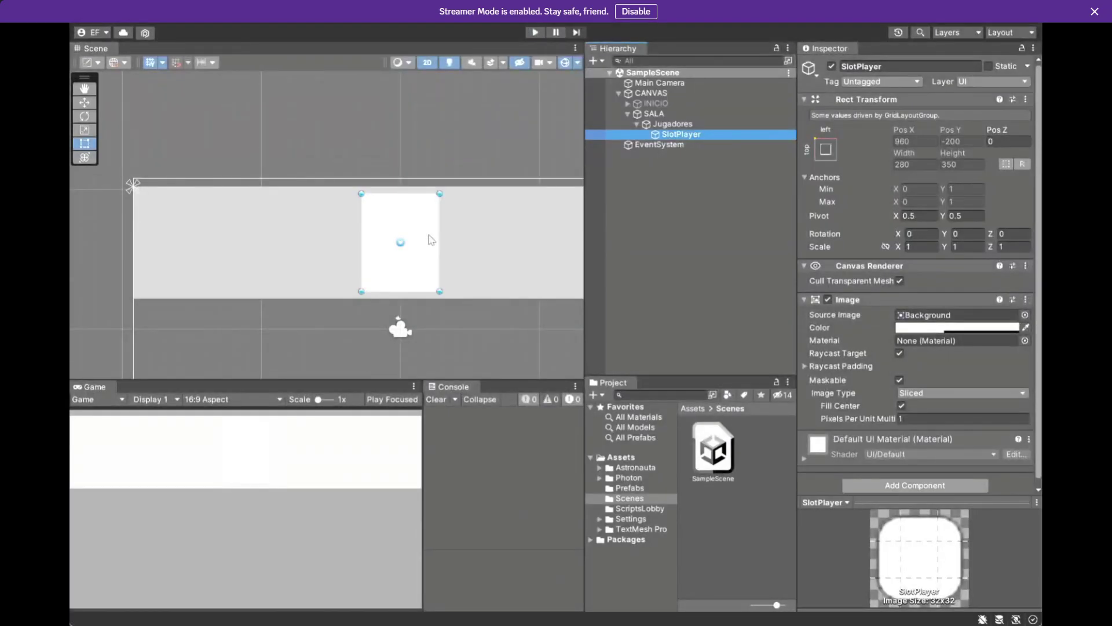
pyautogui.scroll(1, 440, 236)
pyautogui.scroll(1, 441, 236)
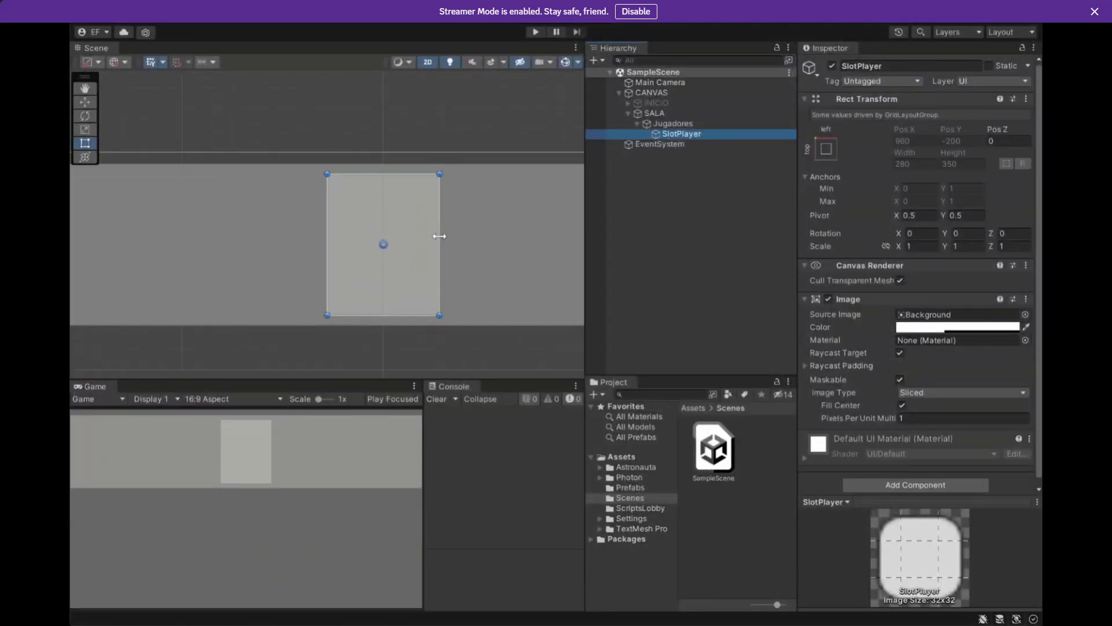
pyautogui.scroll(-3, 436, 229)
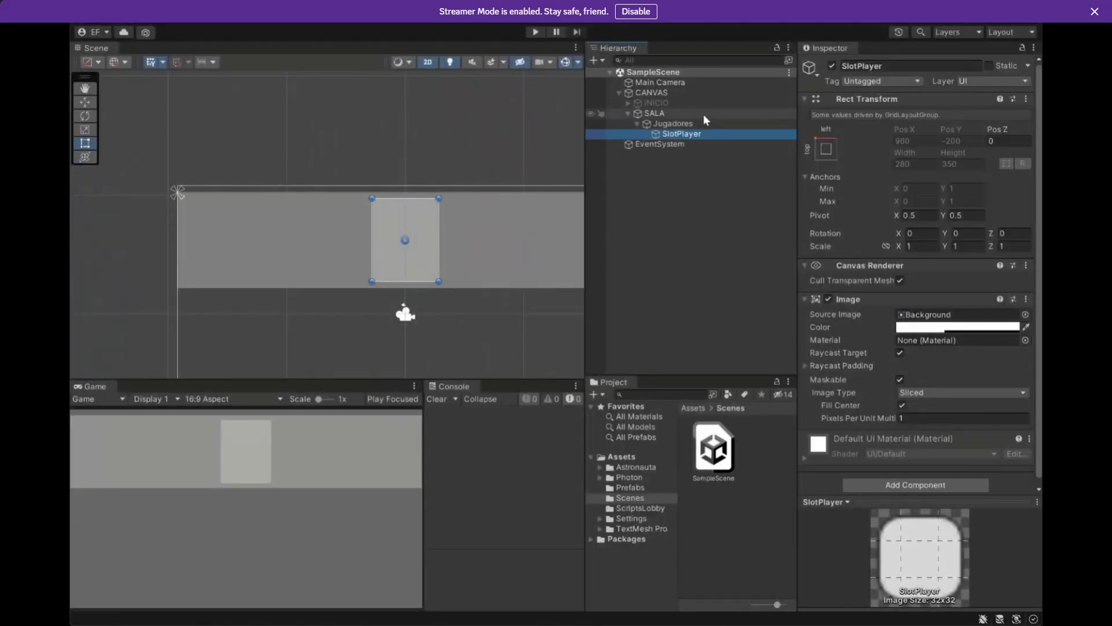
pyautogui.click(706, 124)
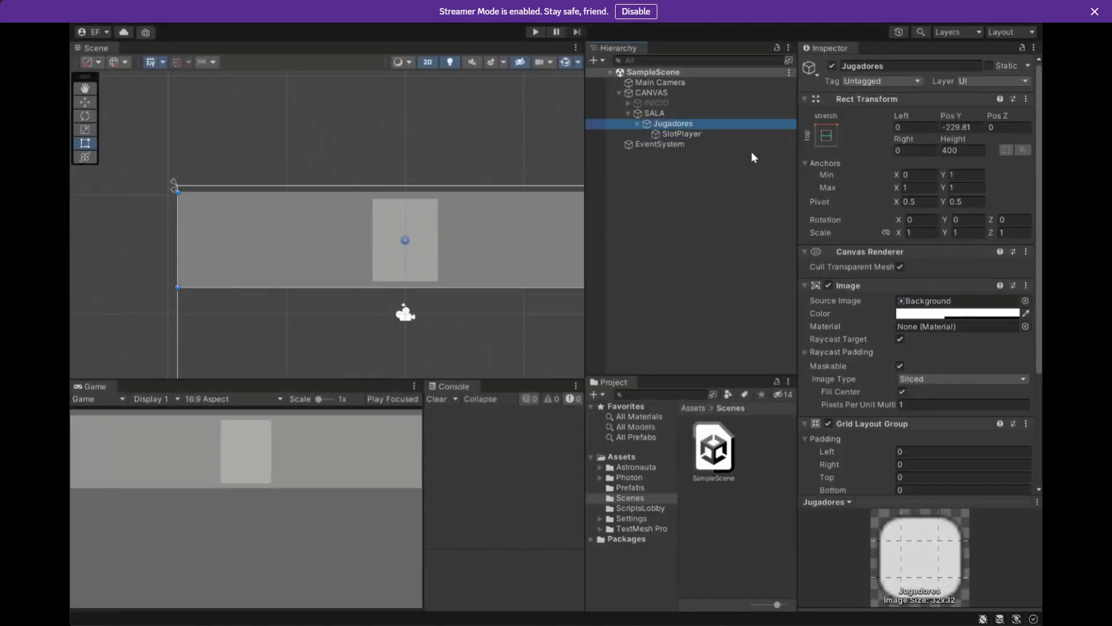
pyautogui.scroll(-5, 841, 382)
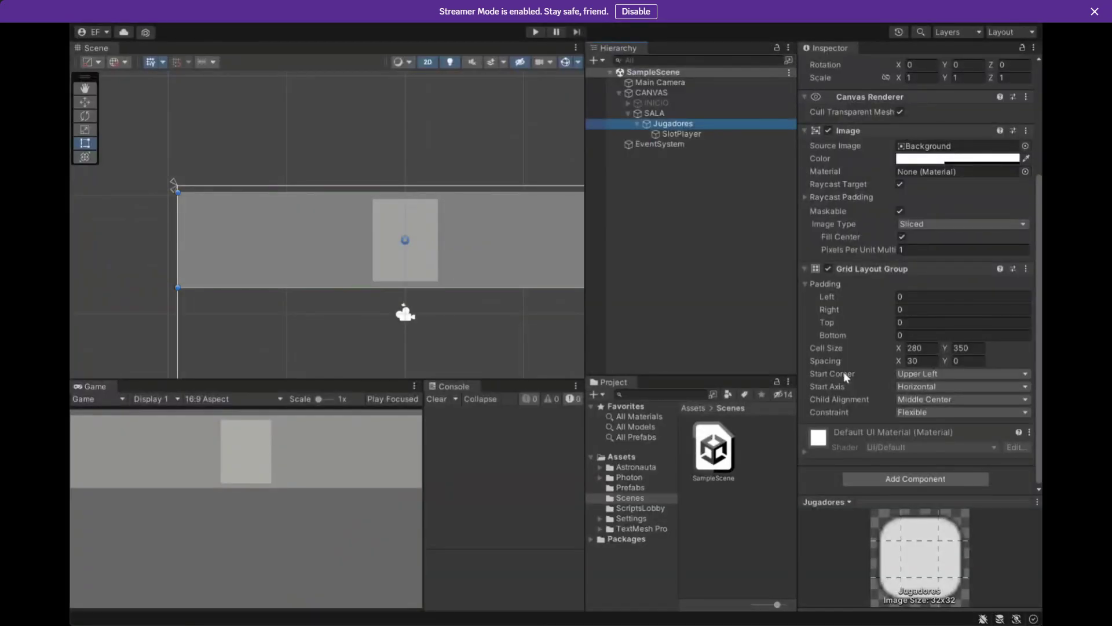
pyautogui.moveTo(464, 312); pyautogui.dragTo(415, 287, button='middle')
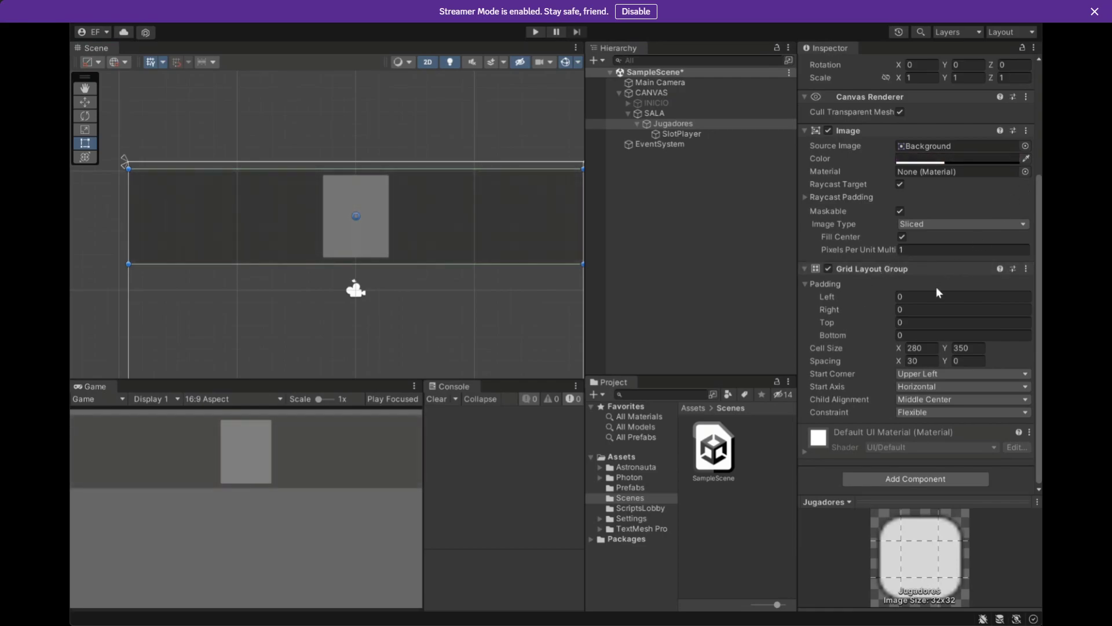
pyautogui.click(467, 373)
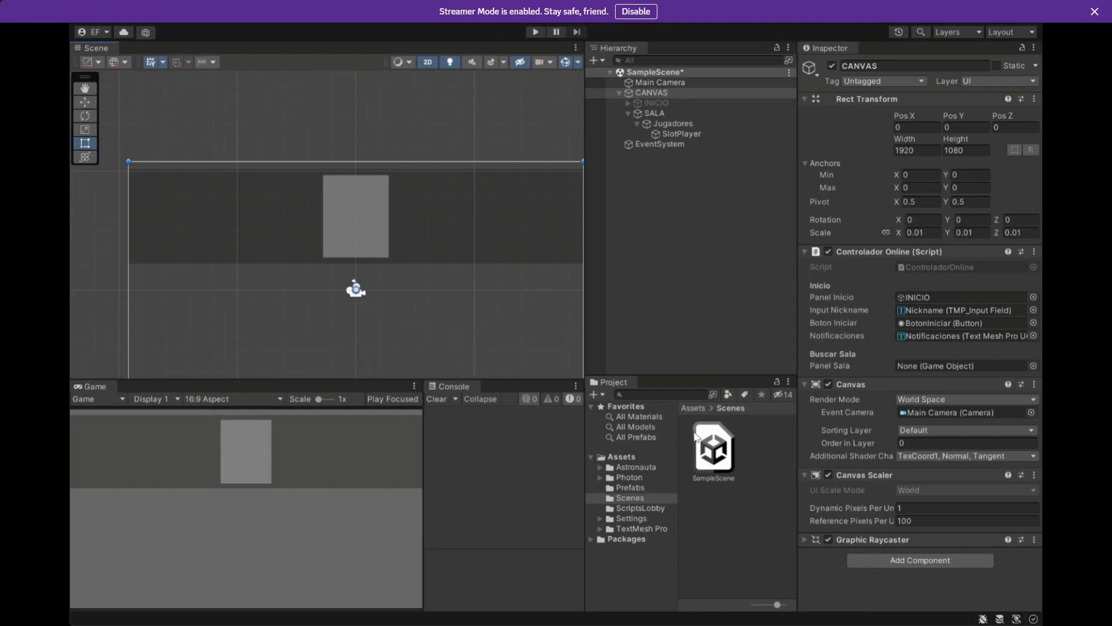
# Import the Pixel Skies DEMO Background pack into the project and select SampleScene in the Scenes folder.
pyautogui.click(760, 199)
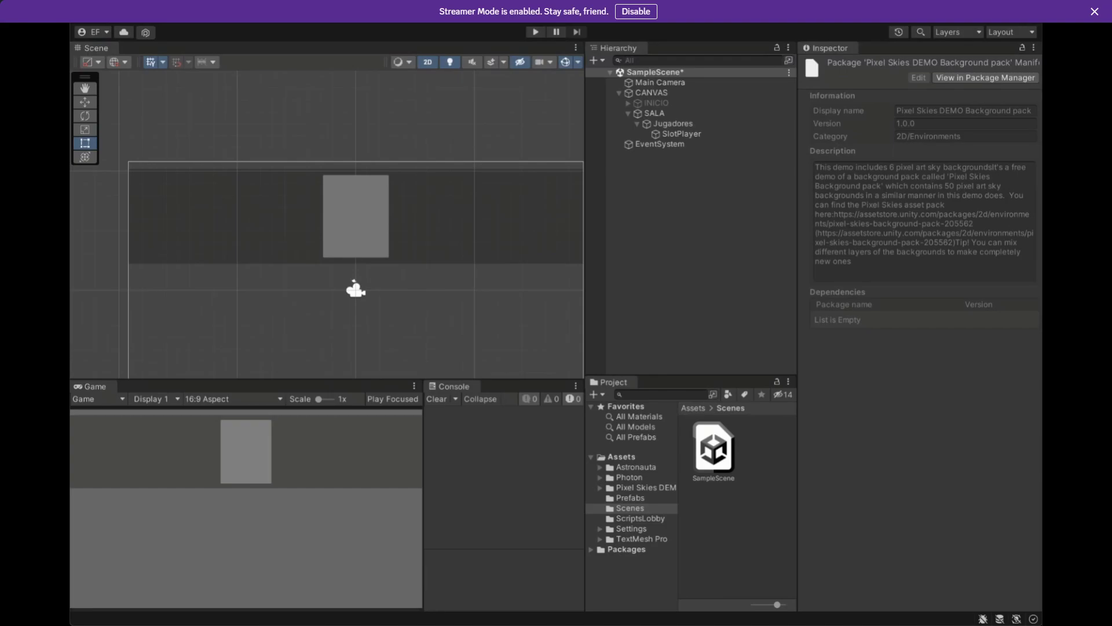
pyautogui.click(721, 468)
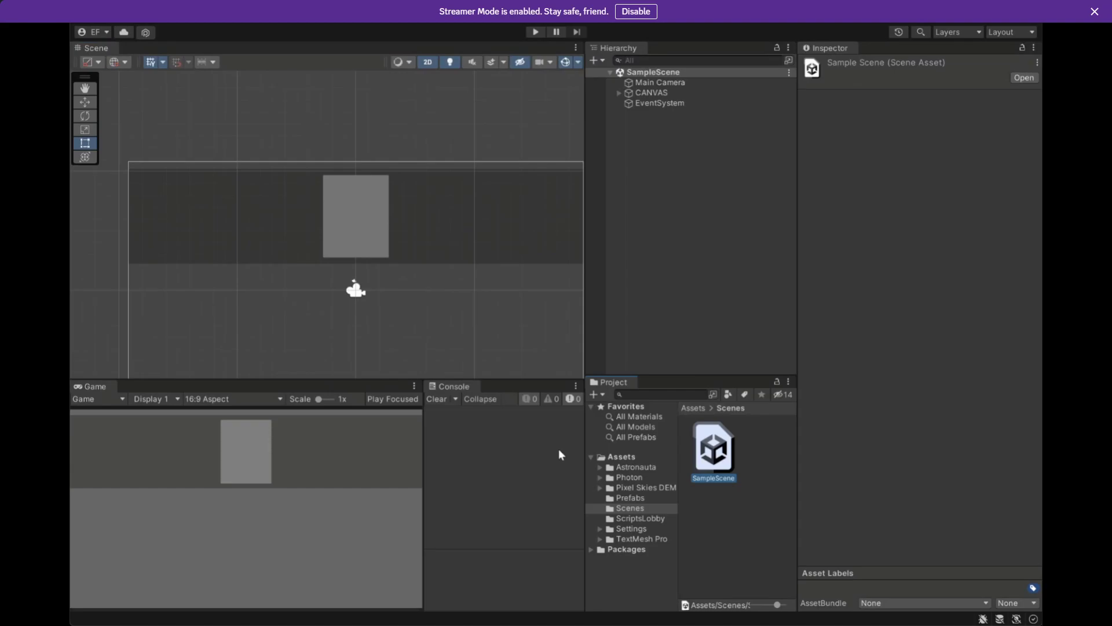
# Open demoscene from the Pixel Skies DEMO package's Scenes folder to view its sky backgrounds.
pyautogui.click(634, 487)
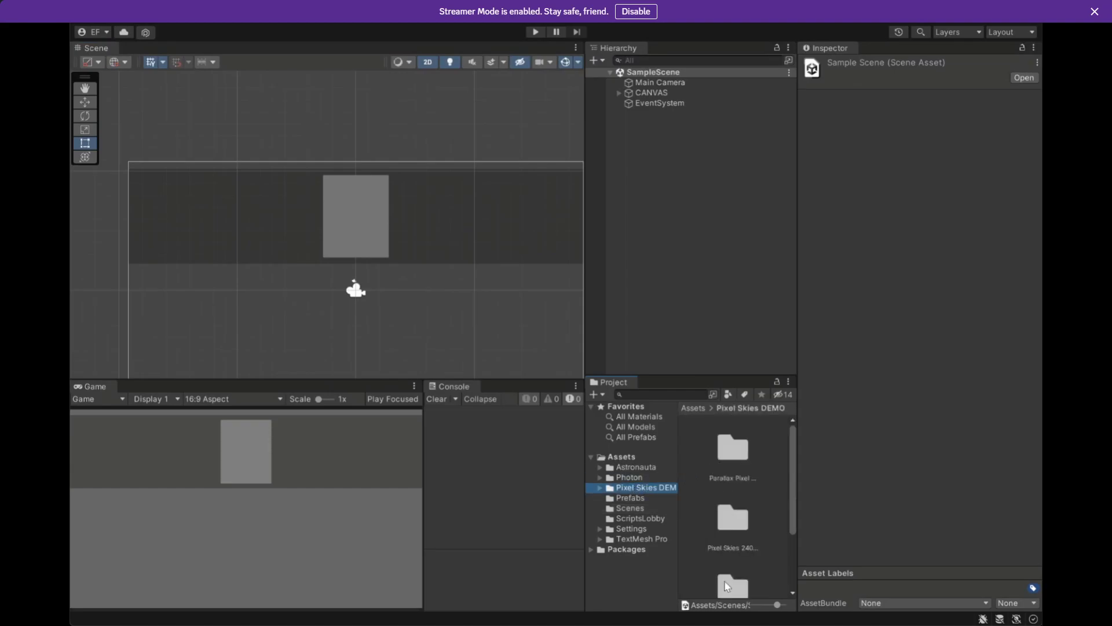
pyautogui.moveTo(777, 605); pyautogui.dragTo(753, 605)
pyautogui.doubleClick(721, 450)
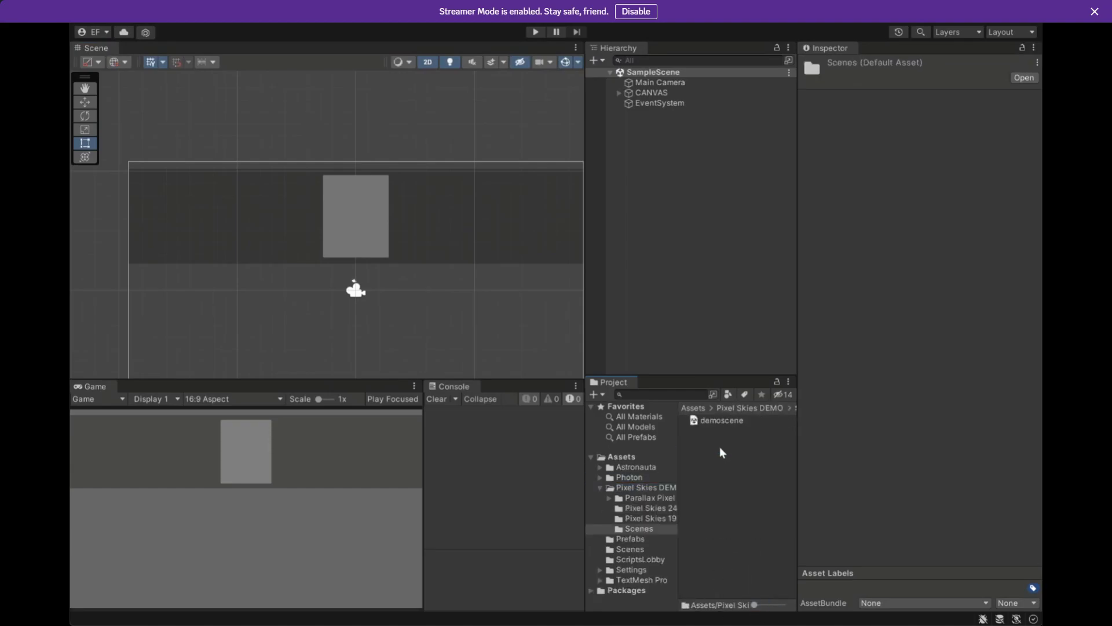
pyautogui.doubleClick(717, 422)
pyautogui.hotkey('ctrl', 'p')
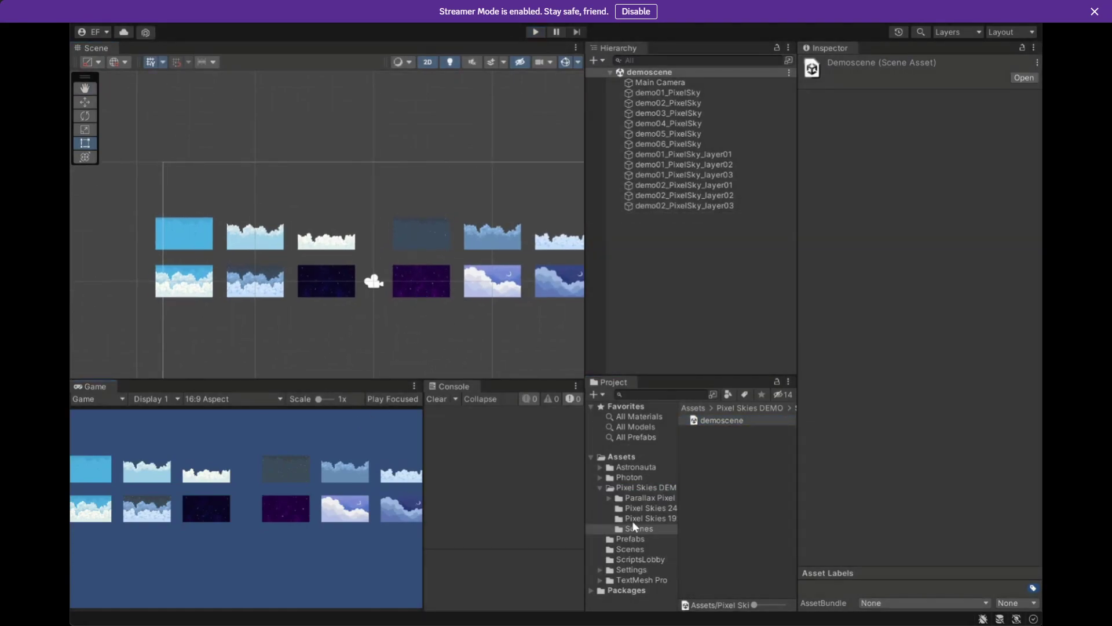
# Reopen SampleScene from the project's own Scenes folder and expand CANVAS, SALA and Jugadores down to SlotPlayer.
pyautogui.click(637, 549)
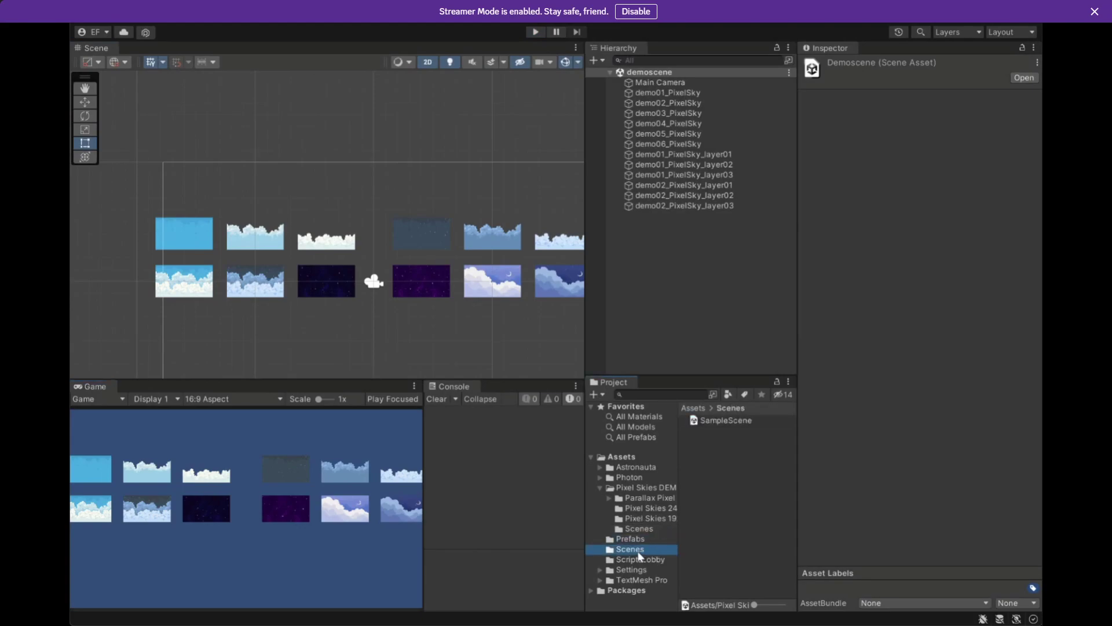
pyautogui.doubleClick(738, 423)
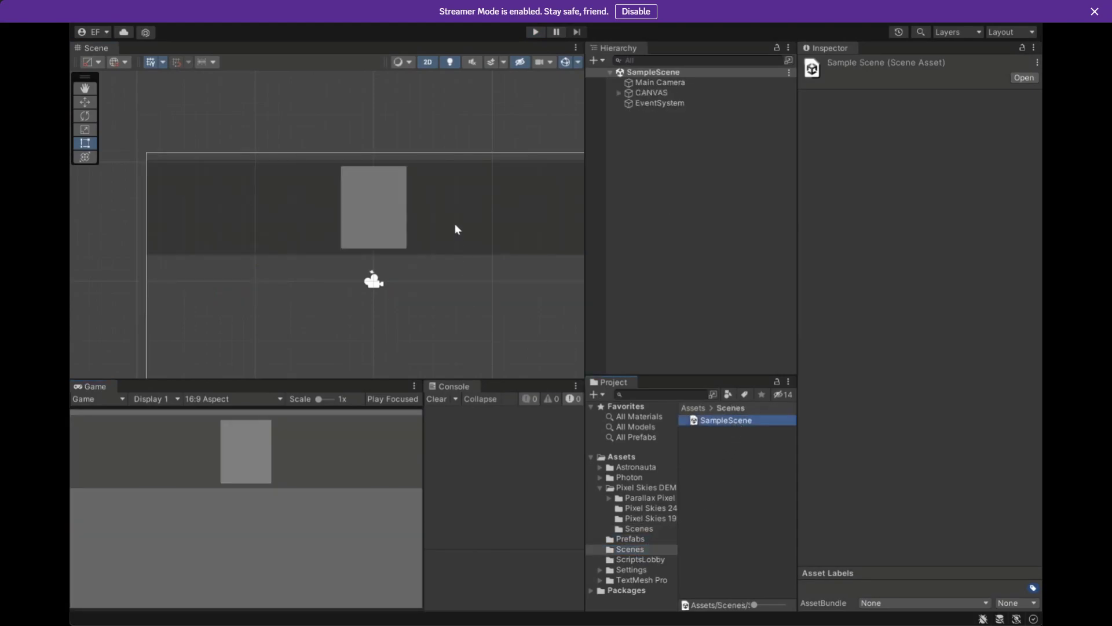
pyautogui.moveTo(457, 229); pyautogui.dragTo(365, 189, button='middle')
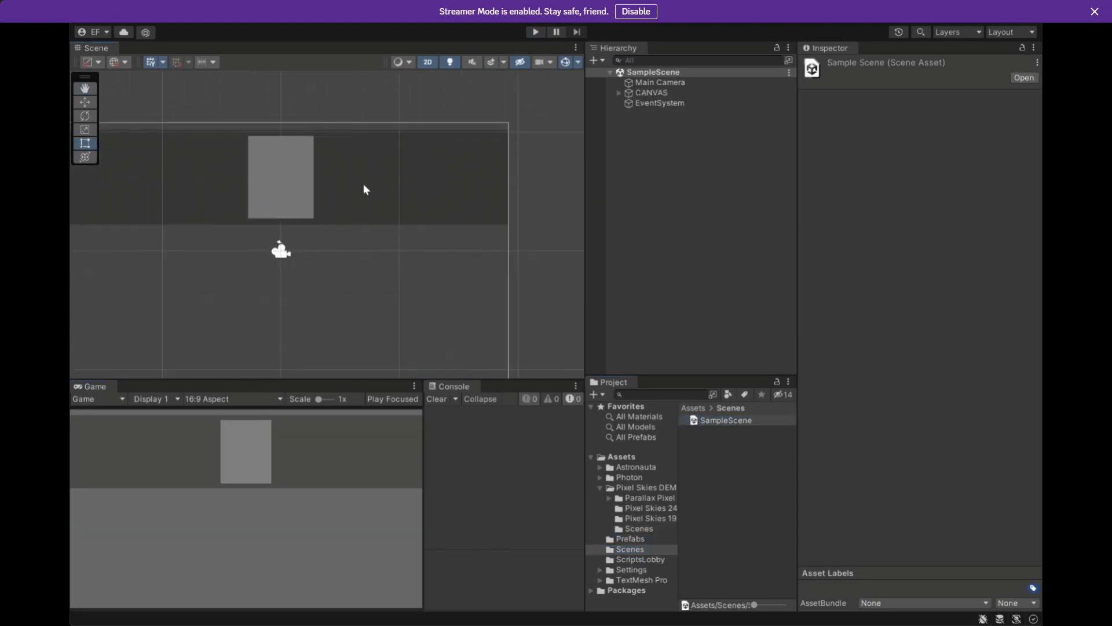
pyautogui.click(619, 92)
pyautogui.click(627, 111)
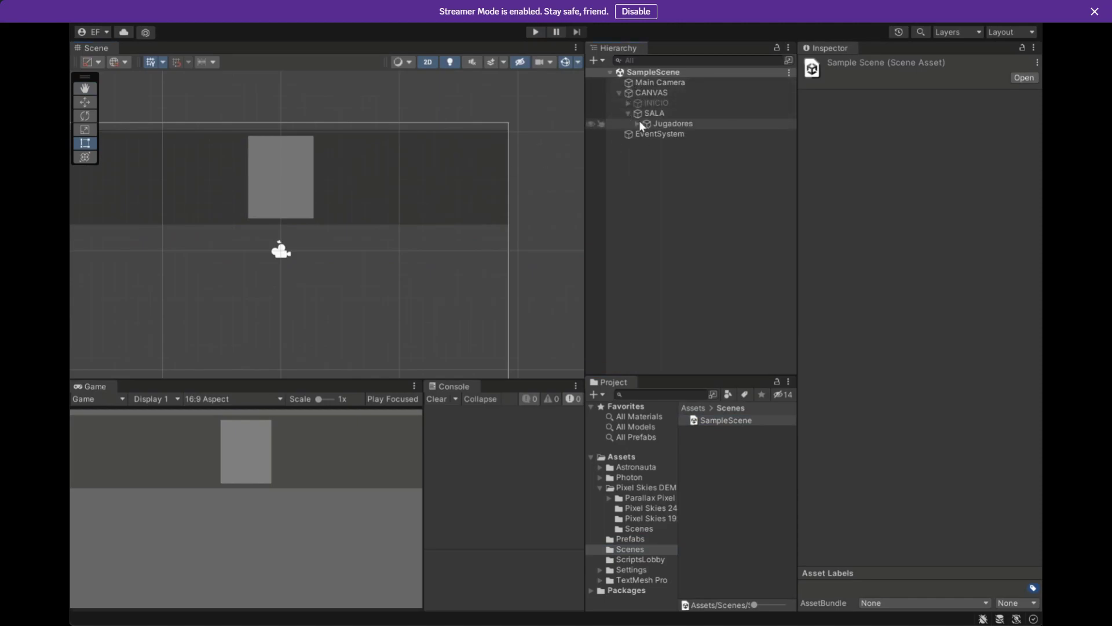
pyautogui.click(637, 123)
pyautogui.moveTo(292, 196); pyautogui.dragTo(359, 228, button='middle')
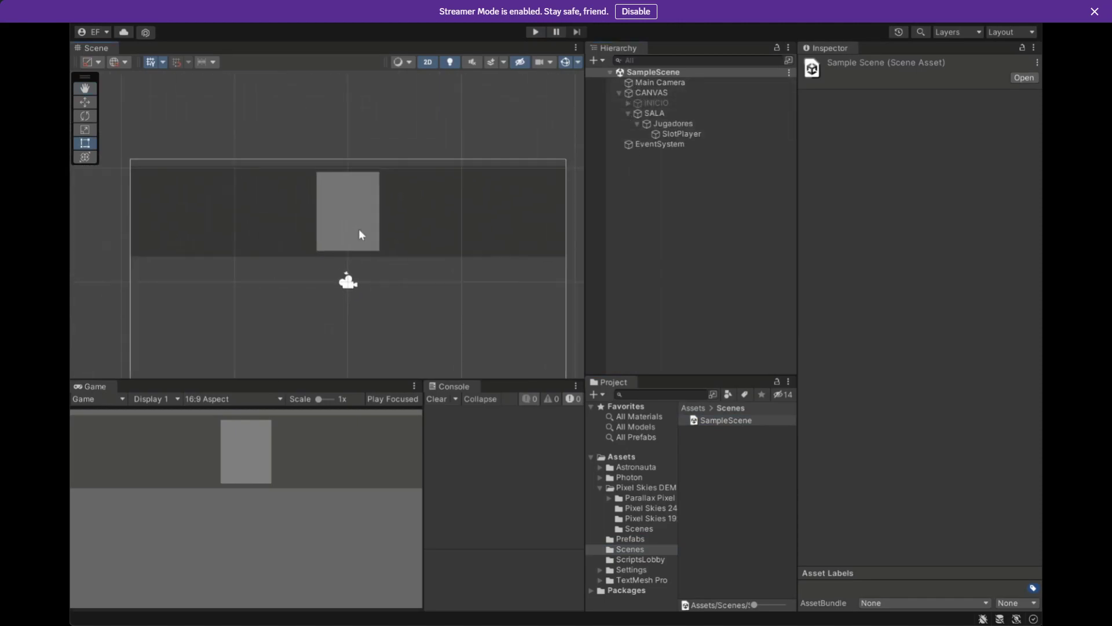
# Examine the SALA screen layout and the component settings of Jugadores, SALA, Main Camera and CANVAS.
pyautogui.scroll(-1, 360, 229)
pyautogui.click(719, 133)
pyautogui.click(720, 122)
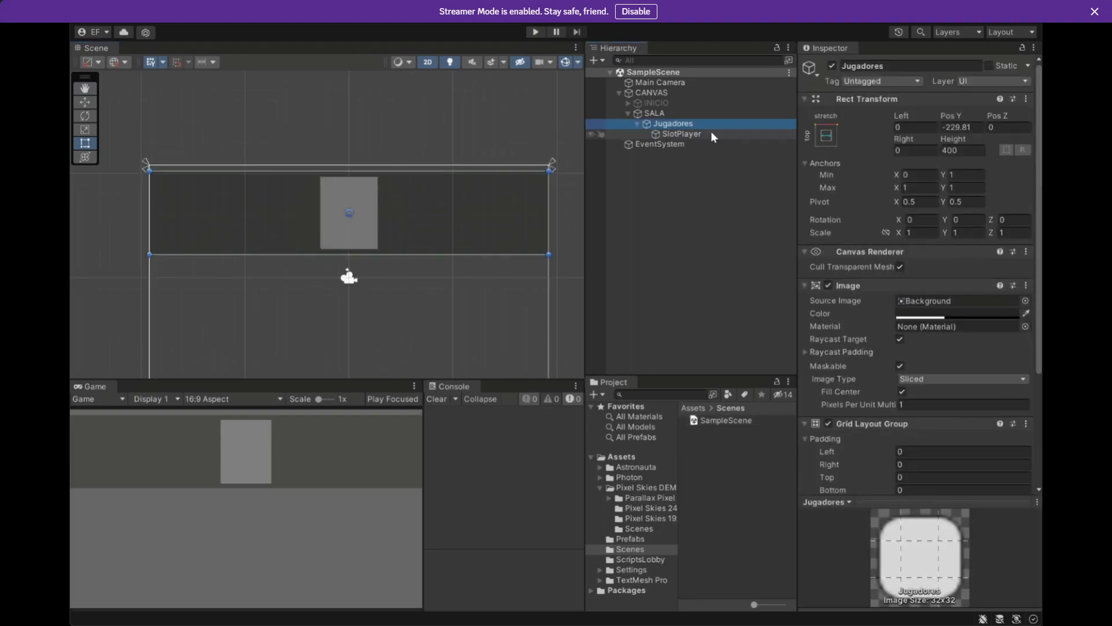
pyautogui.moveTo(433, 213); pyautogui.dragTo(440, 183, button='middle')
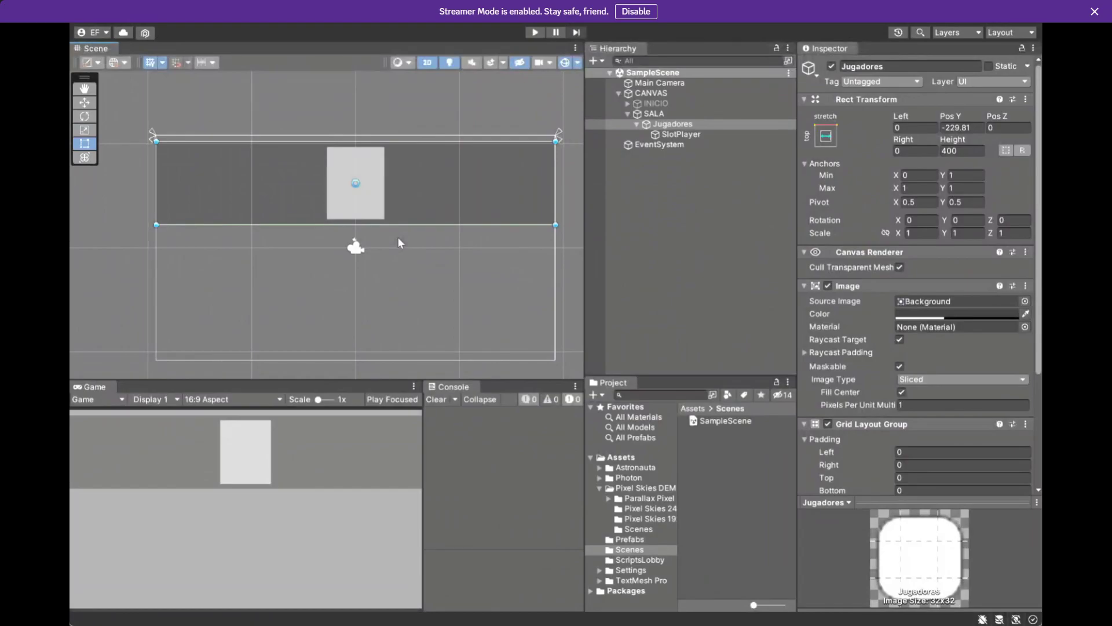
pyautogui.click(397, 238)
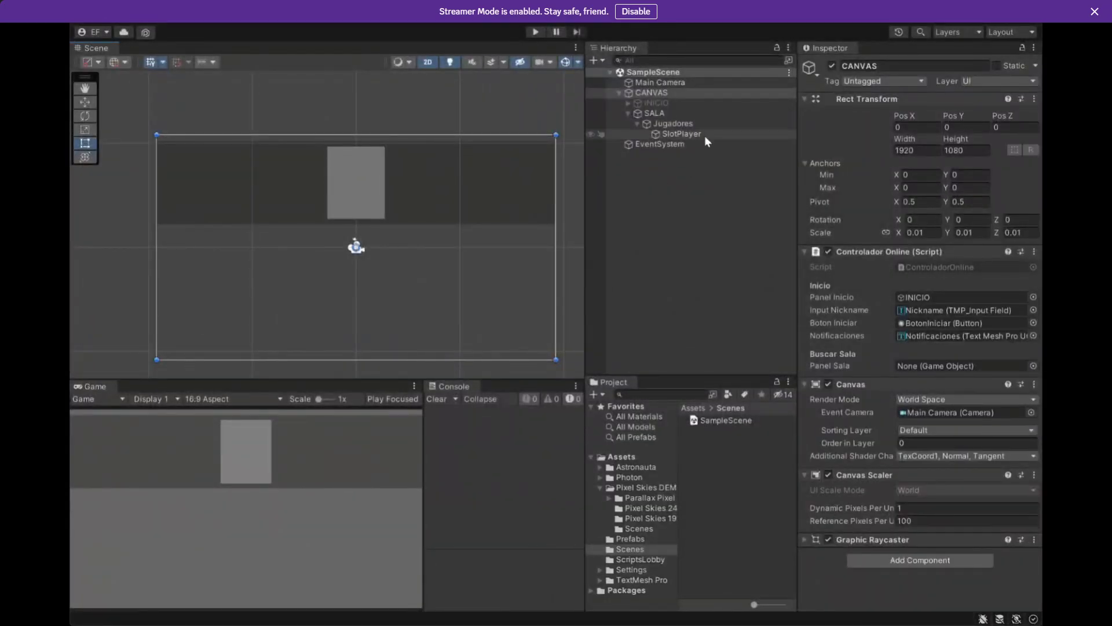
pyautogui.click(637, 123)
pyautogui.click(644, 115)
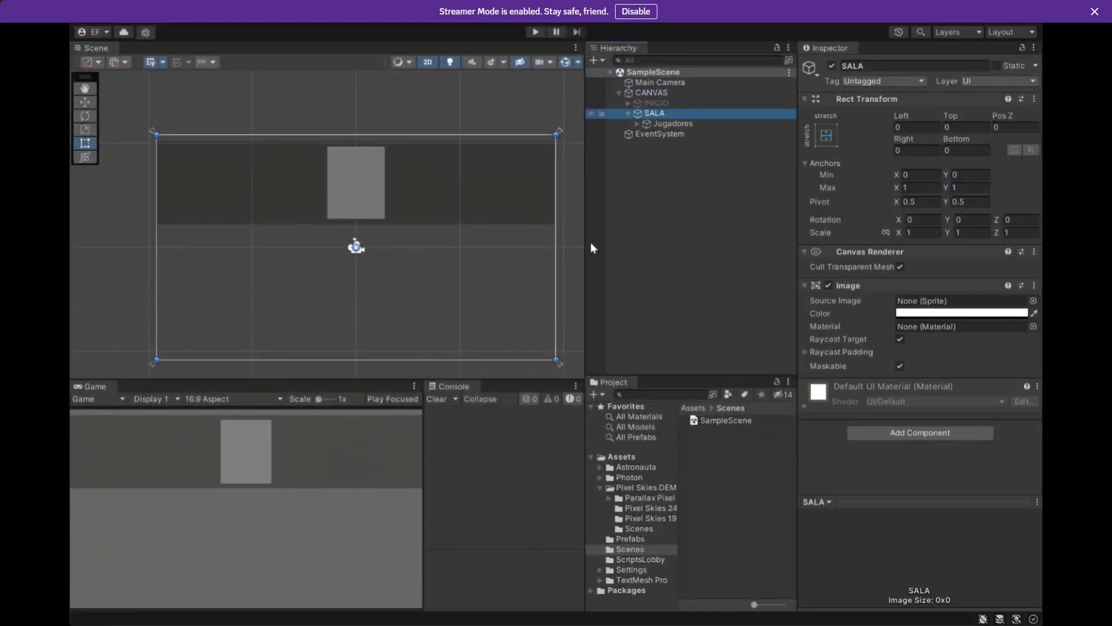
pyautogui.rightClick(634, 186)
pyautogui.click(632, 183)
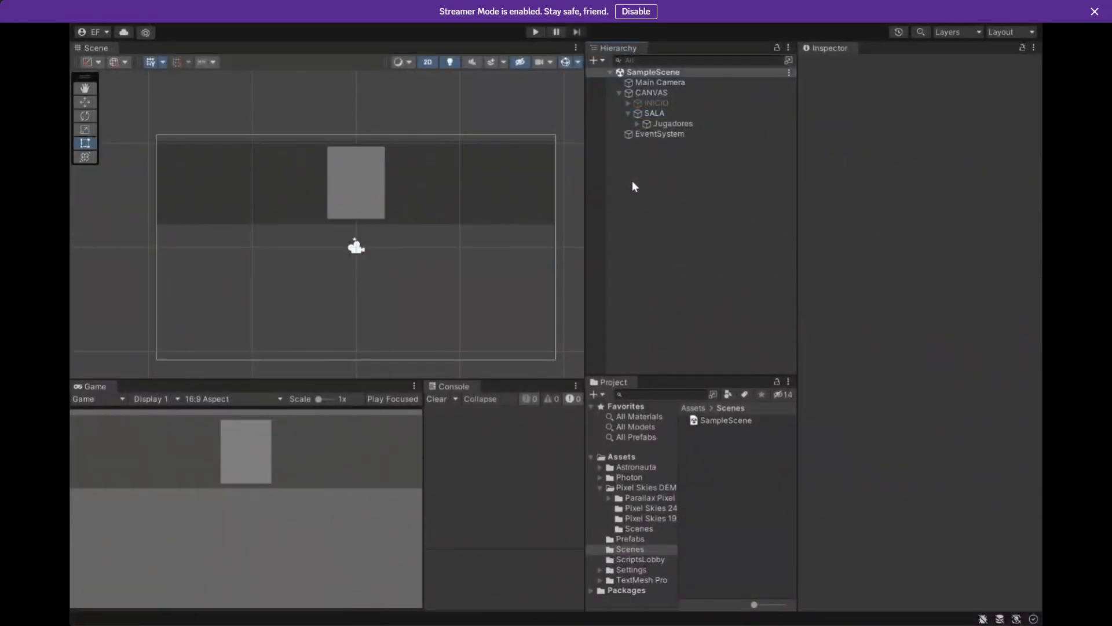
pyautogui.click(637, 125)
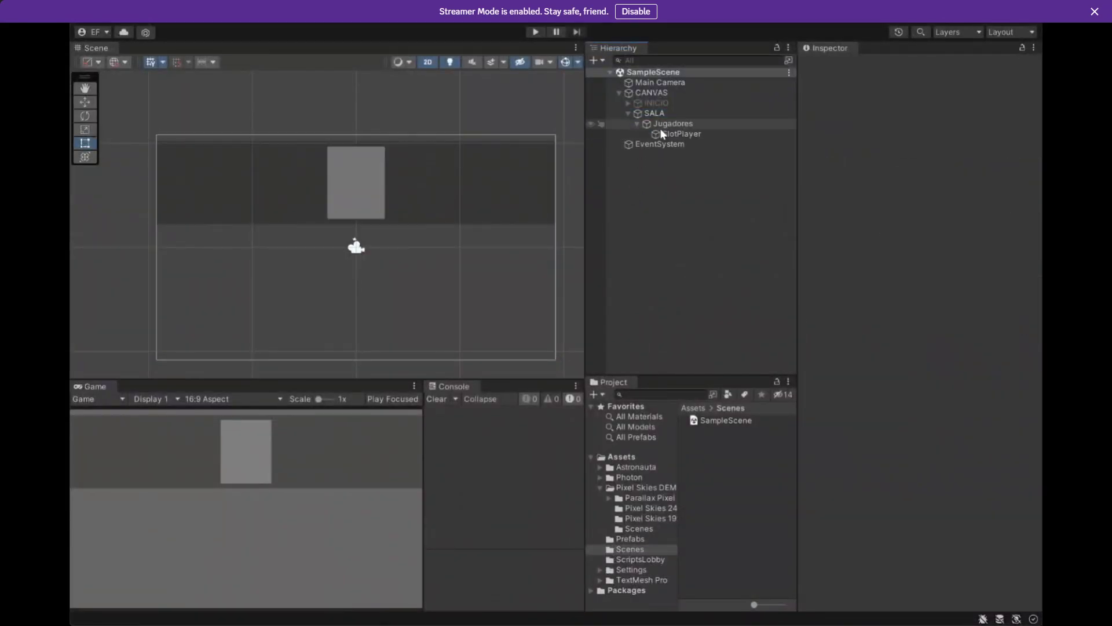
pyautogui.scroll(2, 344, 175)
pyautogui.scroll(1, 344, 182)
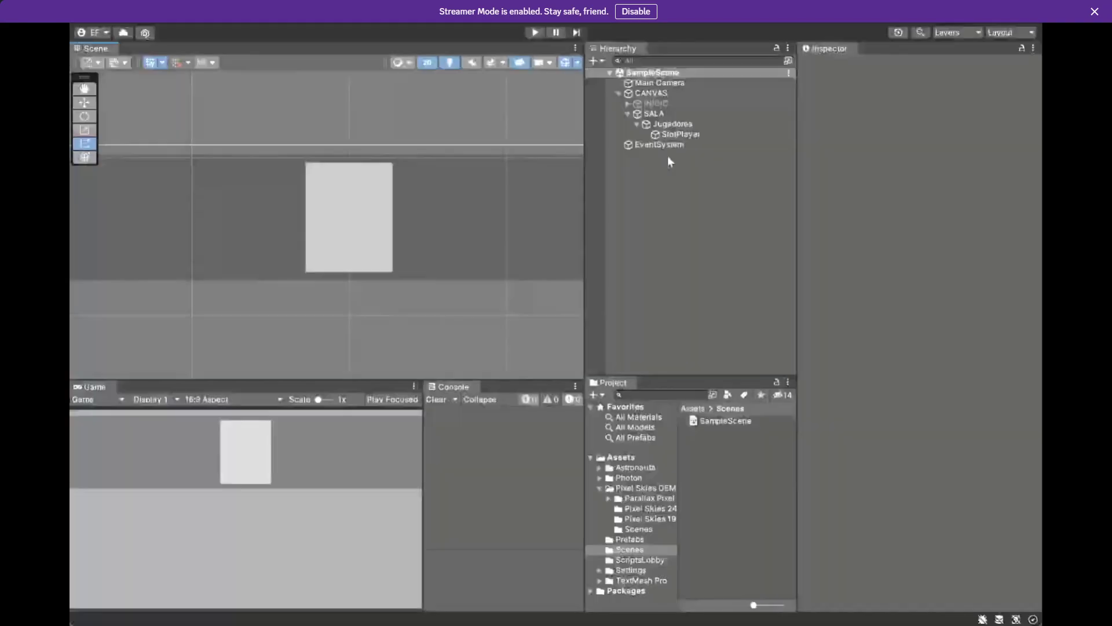
pyautogui.scroll(-5, 450, 229)
pyautogui.click(408, 267)
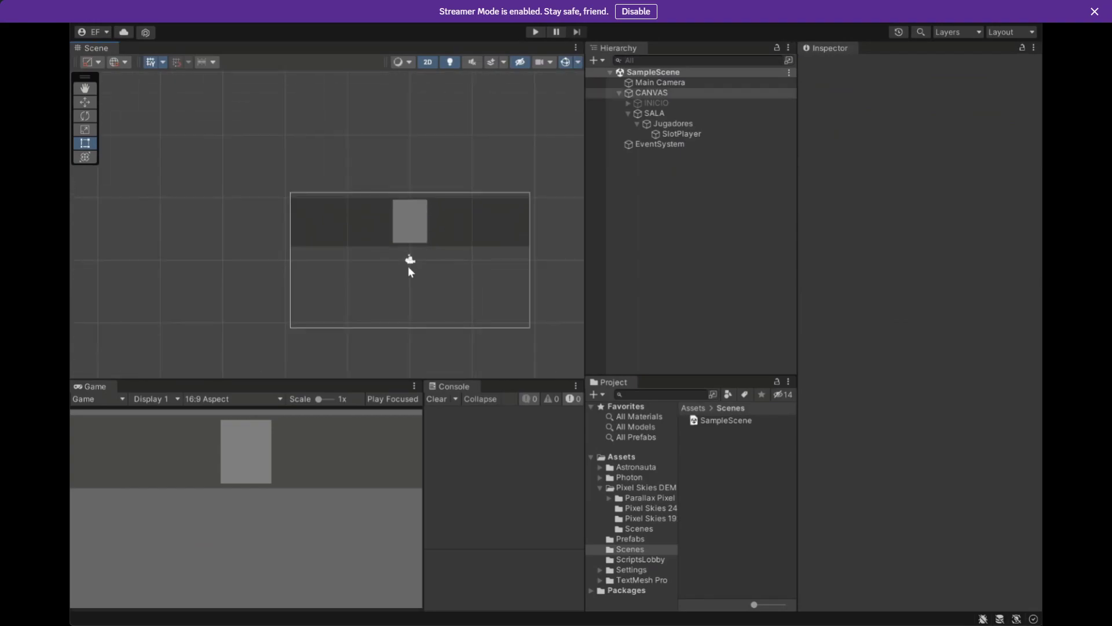
pyautogui.click(704, 84)
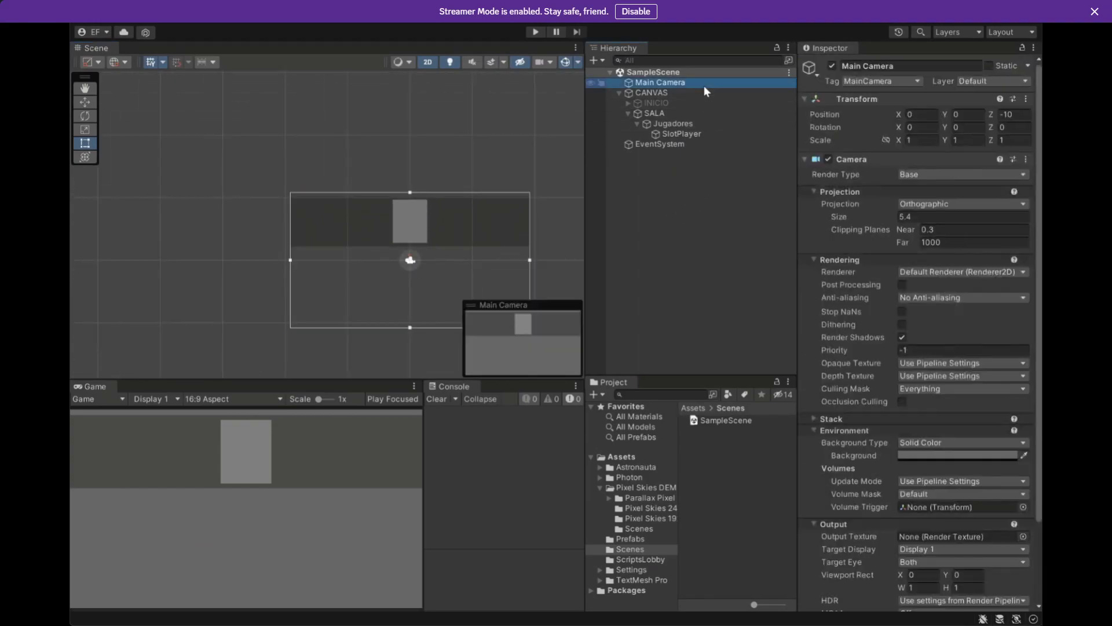
pyautogui.click(694, 91)
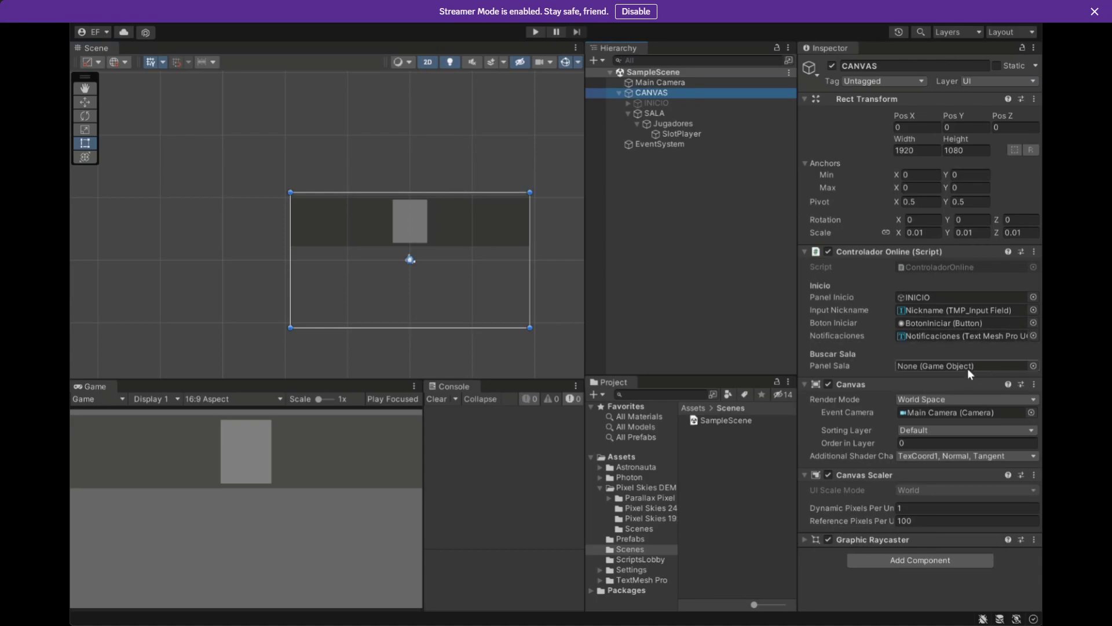
pyautogui.click(675, 133)
pyautogui.scroll(1, 489, 203)
pyautogui.scroll(1, 485, 206)
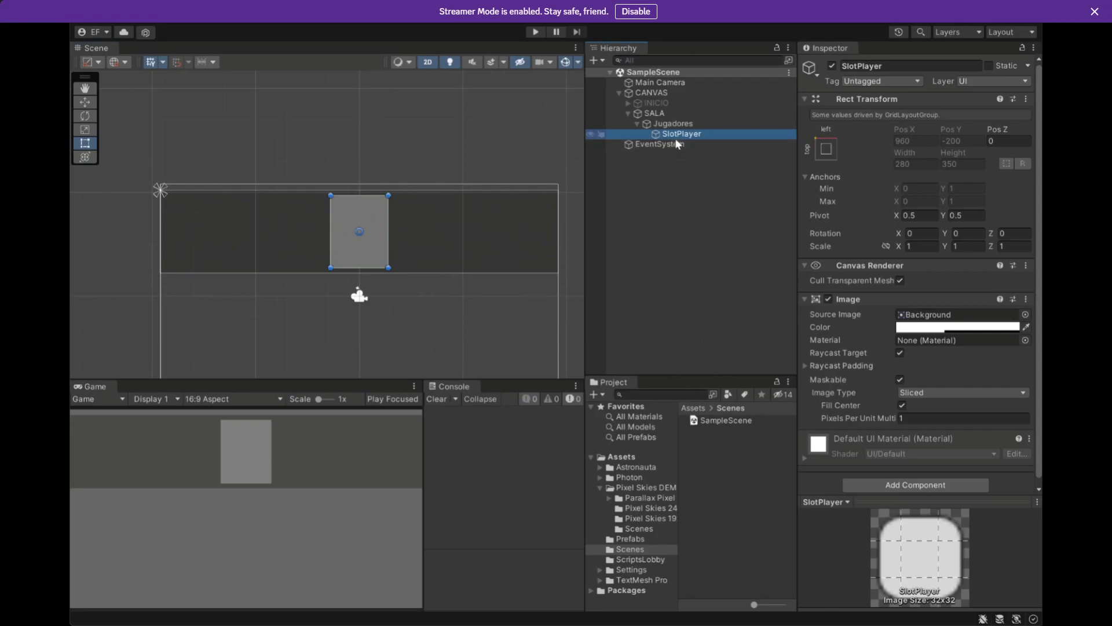
pyautogui.hotkey('alt', 'shift', 'n')
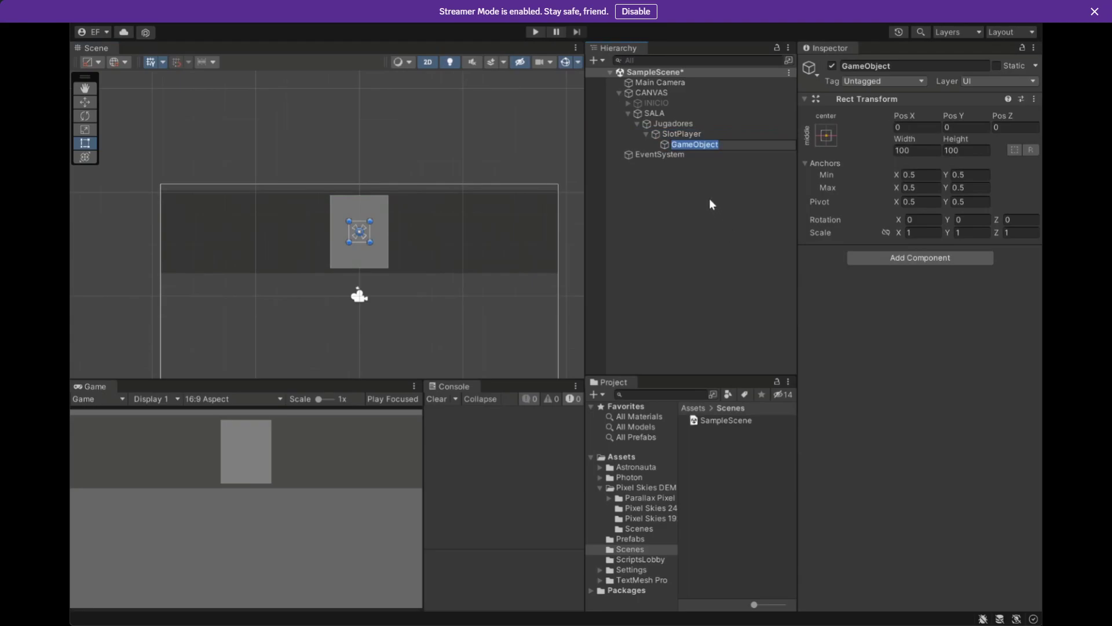
pyautogui.click(698, 161)
pyautogui.click(697, 147)
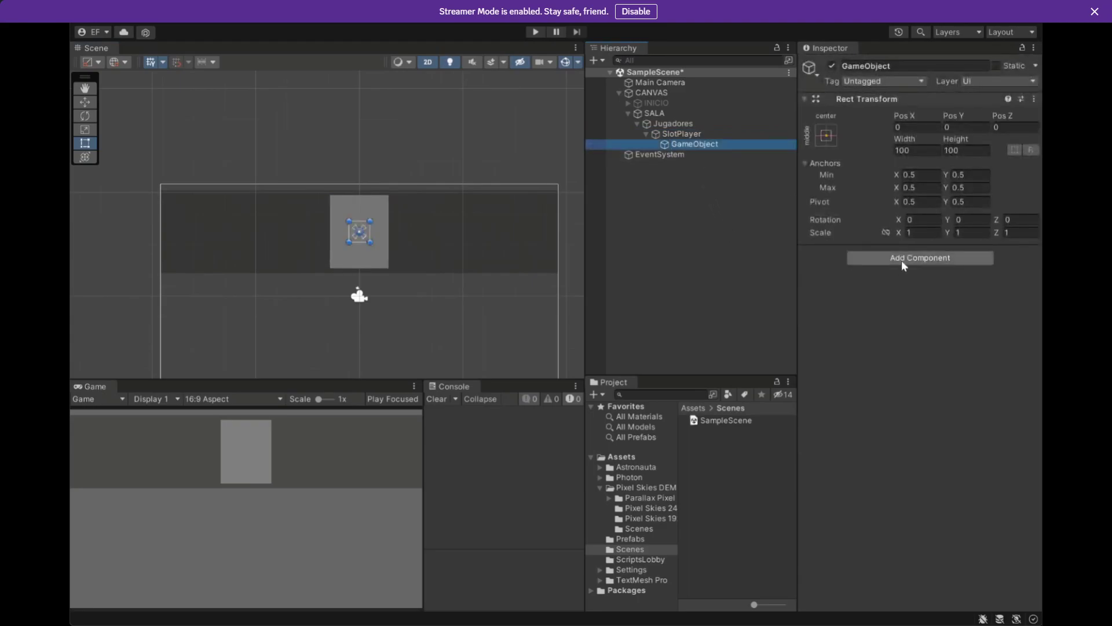
pyautogui.press('Delete')
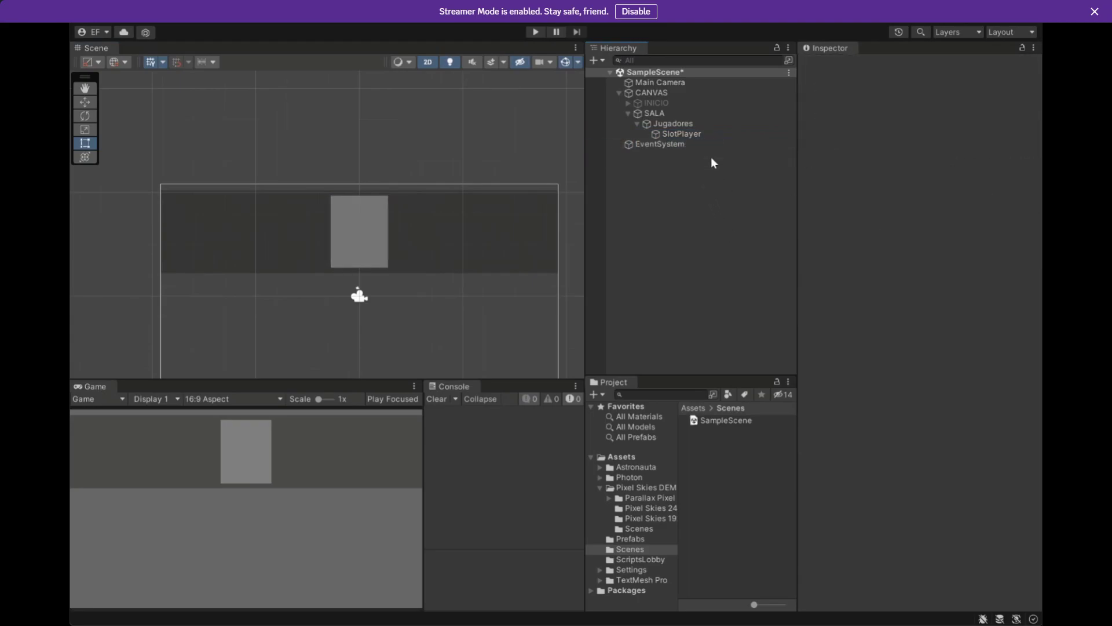
# Create an empty child object under SlotPlayer, add a Sprite Renderer to it and assign the hammer_21 sprite.
pyautogui.click(677, 135)
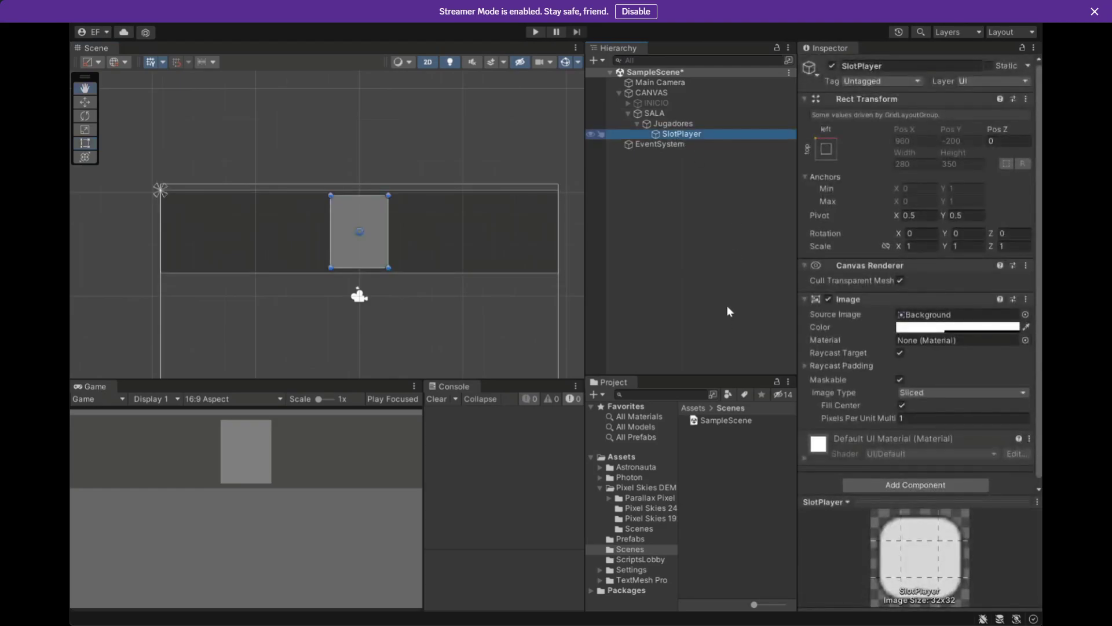
pyautogui.hotkey('alt', 'shift', 'n')
pyautogui.click(916, 254)
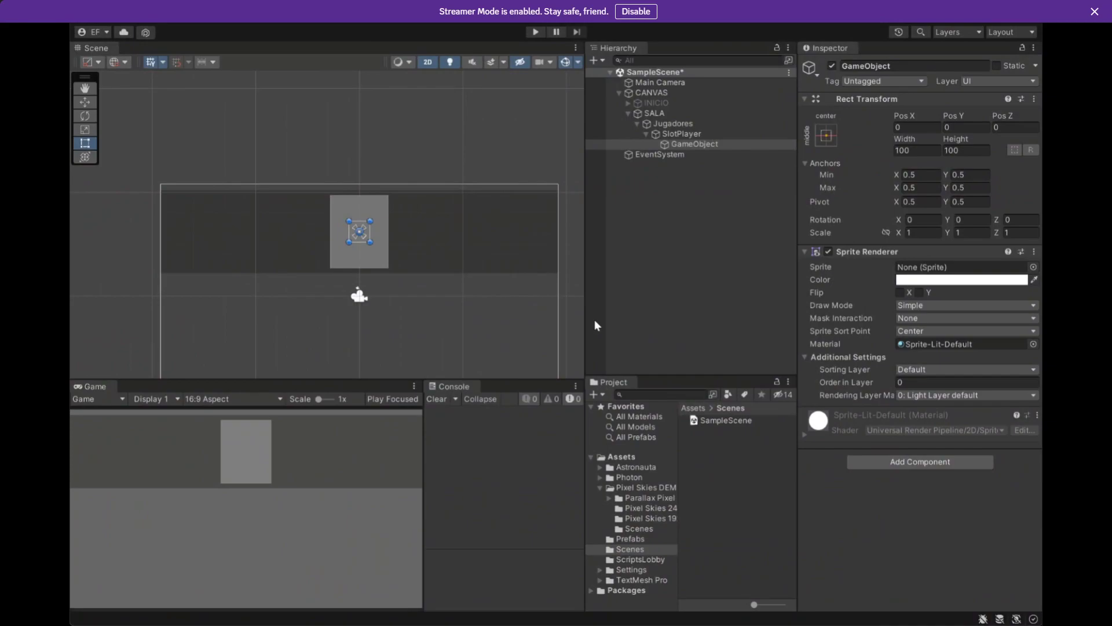
pyautogui.scroll(2, 412, 296)
pyautogui.scroll(4, 376, 283)
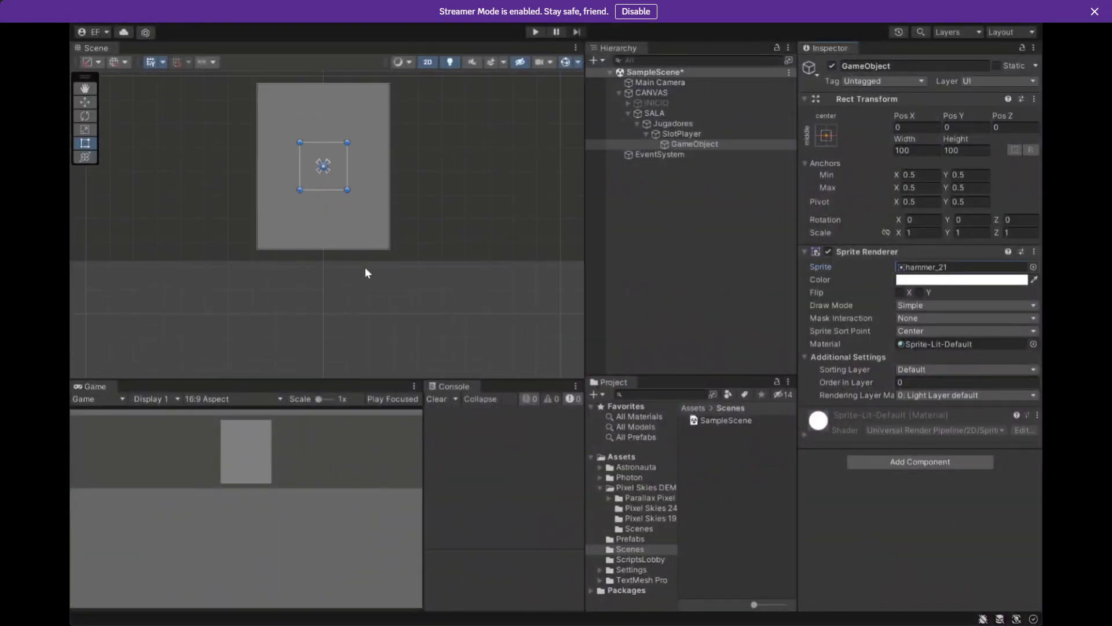
# Constrain the new GameObject's scale proportions, try a scale of 4.26 and set the scale back to 1.
pyautogui.click(384, 342)
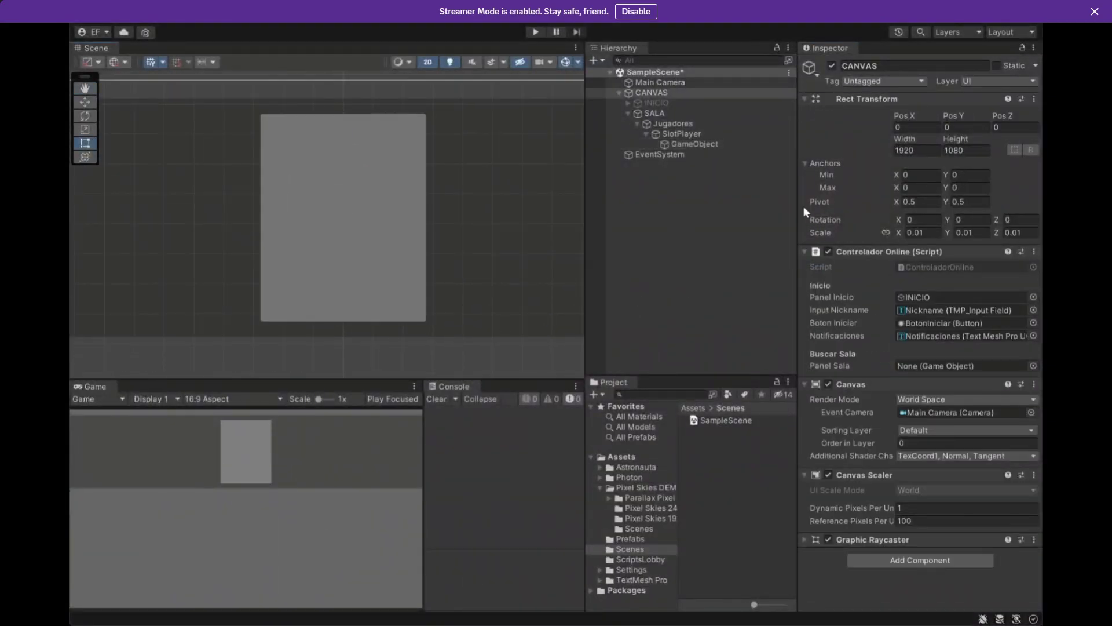
pyautogui.click(740, 145)
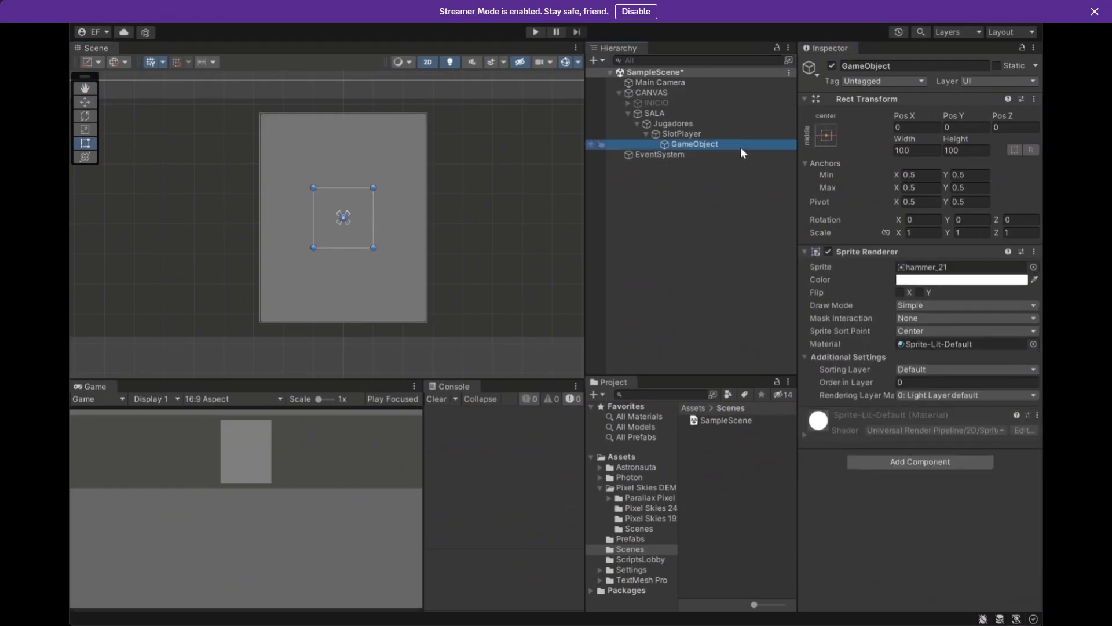
pyautogui.click(885, 232)
pyautogui.moveTo(898, 231); pyautogui.dragTo(971, 227)
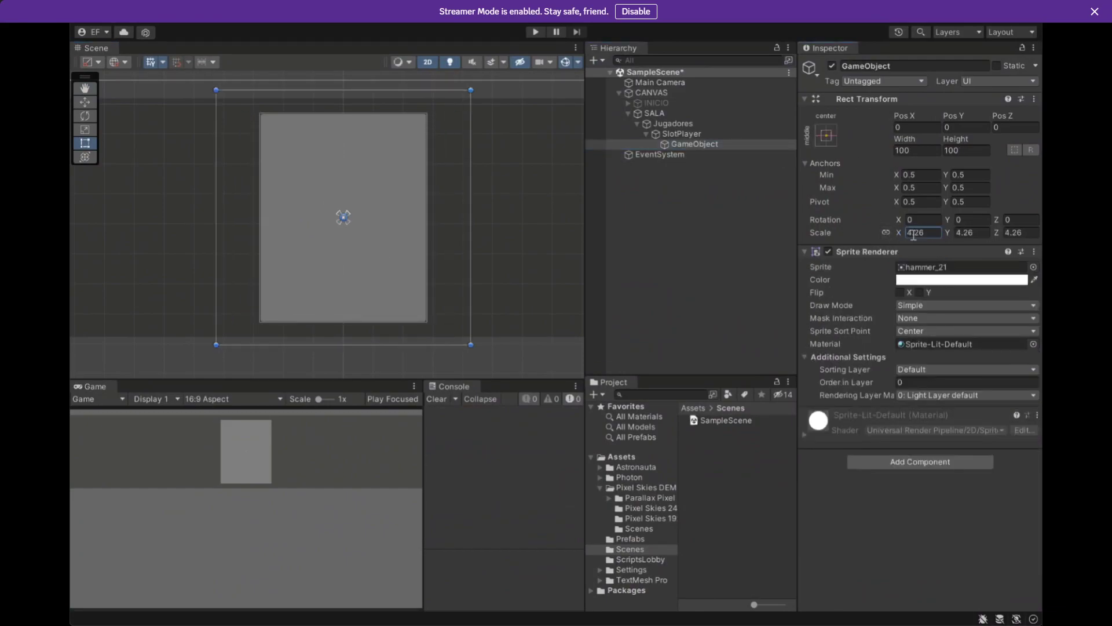
pyautogui.write('1')
pyautogui.press('Return')
pyautogui.scroll(-3, 497, 150)
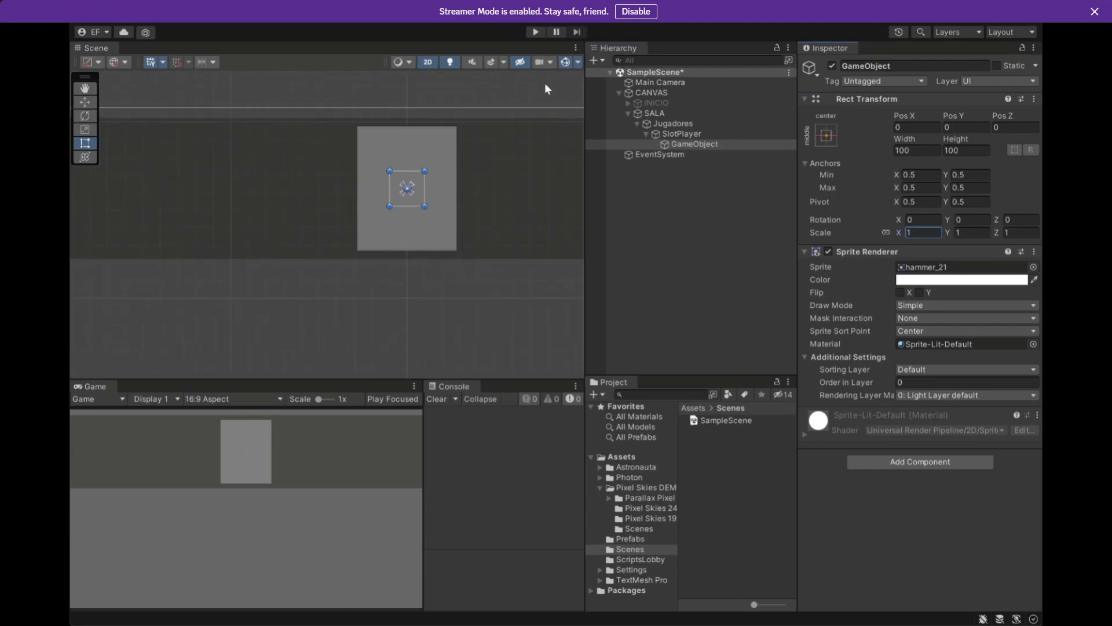
# View the scene in 3D and move the GameObject in front of the slot to a Z position of -38.
pyautogui.click(428, 62)
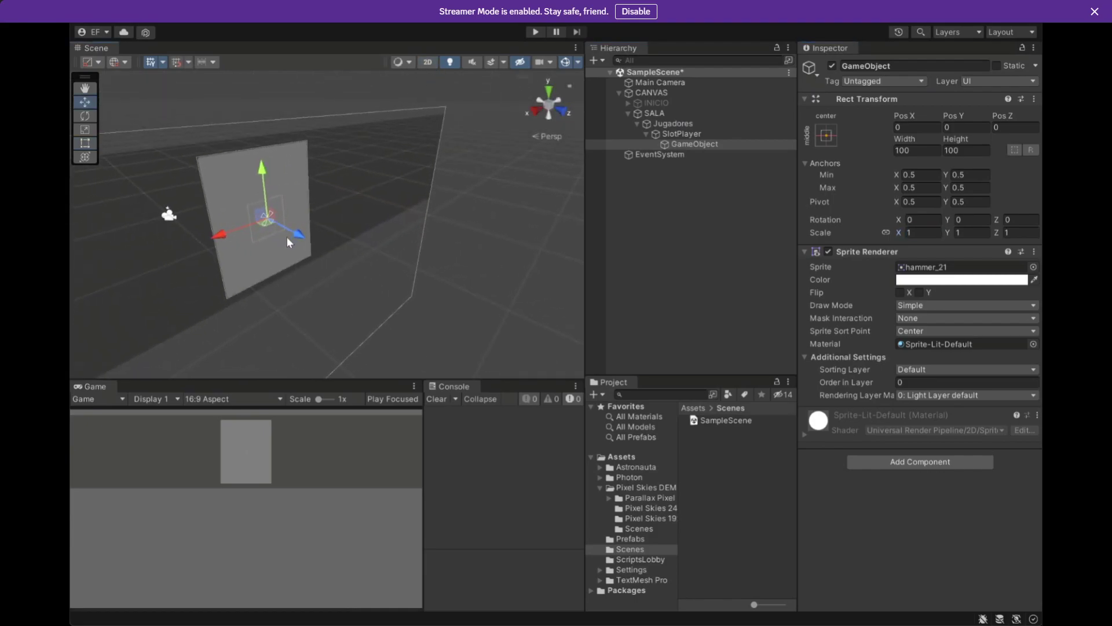
pyautogui.moveTo(290, 231); pyautogui.dragTo(470, 226, button='right')
pyautogui.moveTo(452, 238); pyautogui.dragTo(428, 241)
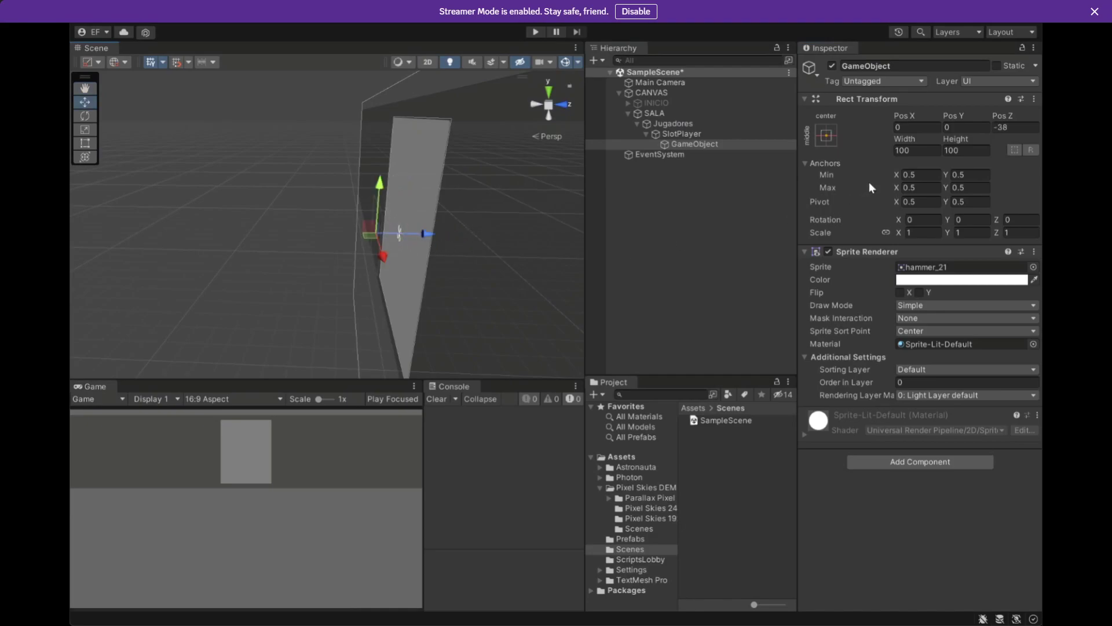
pyautogui.moveTo(446, 201)
pyautogui.mouseDown(button='right')
pyautogui.moveTo(484, 191)
pyautogui.moveTo(367, 216)
pyautogui.moveTo(443, 194)
pyautogui.mouseUp(button='right')
# Enlarge the GameObject's proportional scale to 19.61.
pyautogui.click(913, 232)
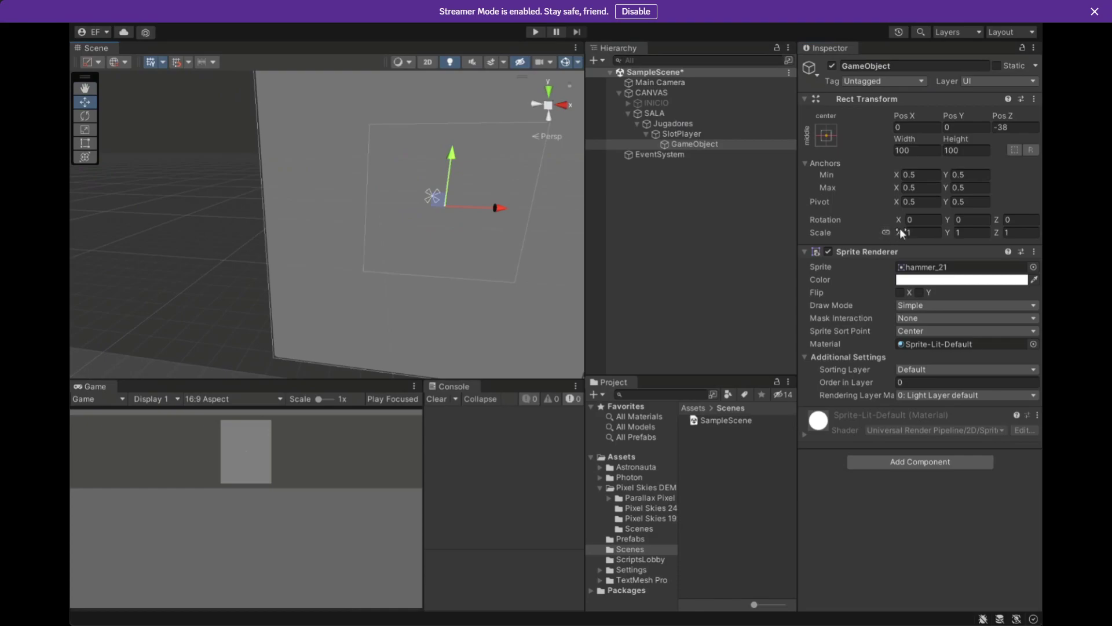
pyautogui.write('9.74')
pyautogui.moveTo(897, 232); pyautogui.dragTo(938, 233)
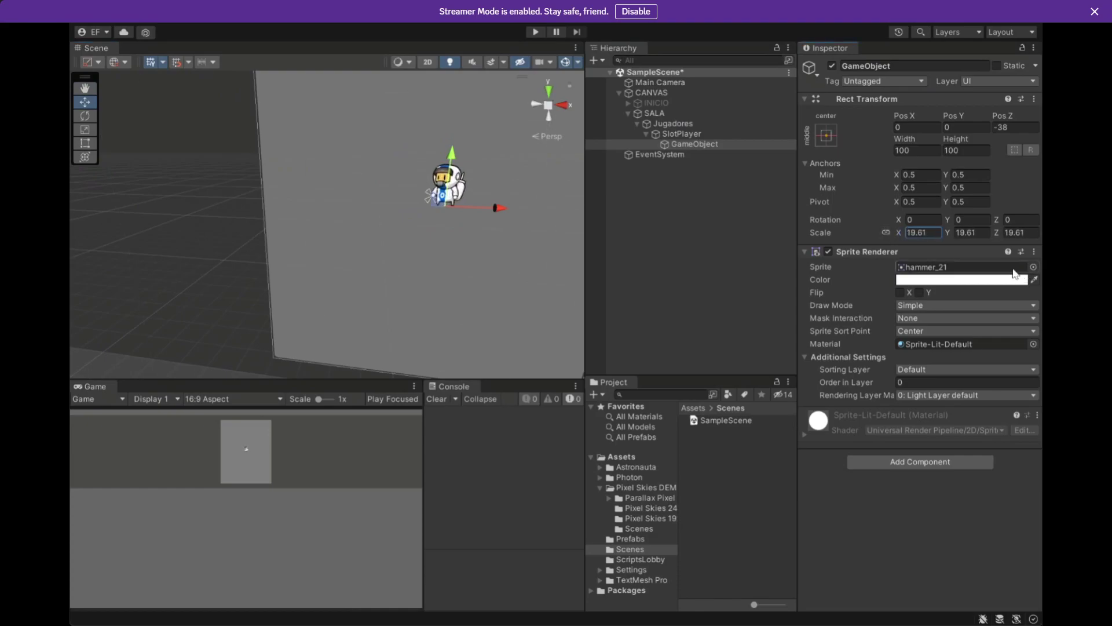
# Set the GameObject's Rect Transform width and height to 1 and frame the astronaut in the scene.
pyautogui.click(898, 152)
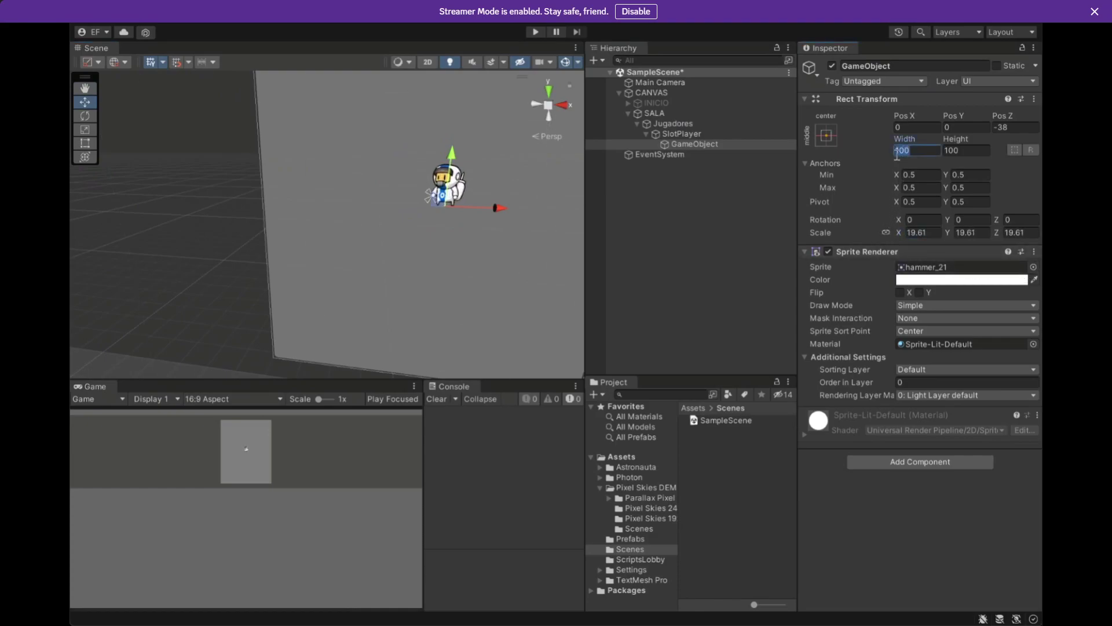
pyautogui.doubleClick(700, 144)
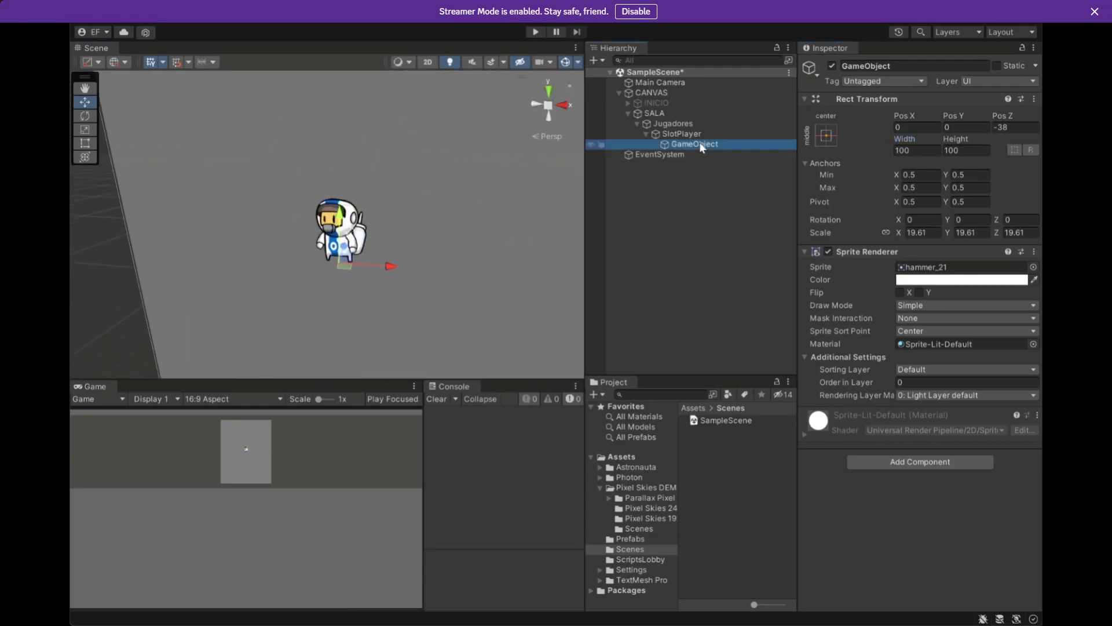
pyautogui.scroll(-3, 468, 184)
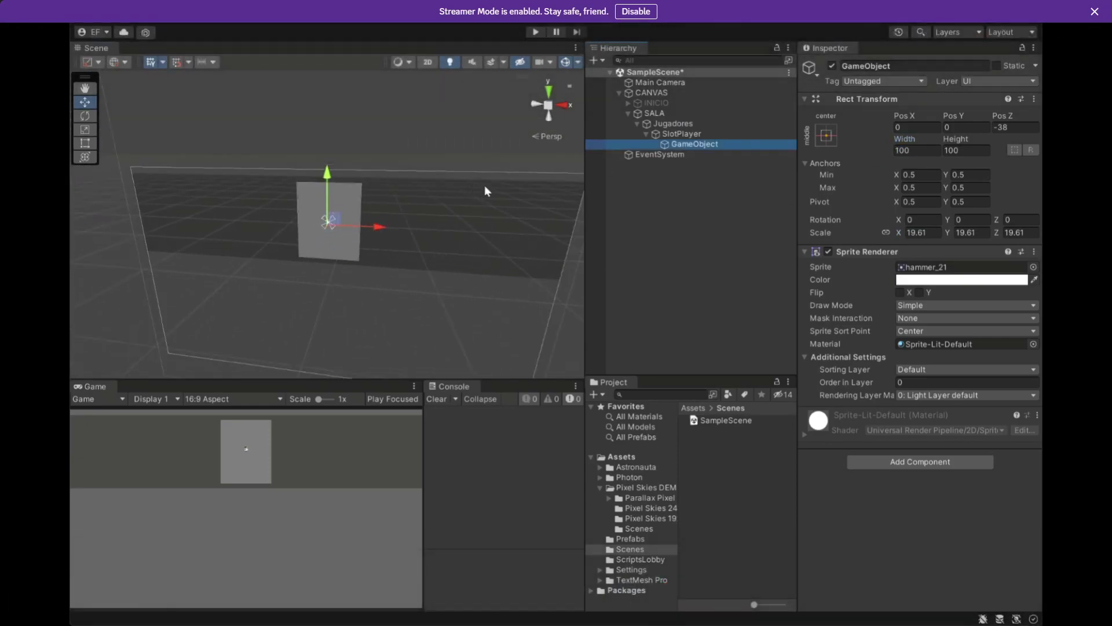
pyautogui.click(930, 151)
pyautogui.write('1')
pyautogui.press('Tab')
pyautogui.write('1')
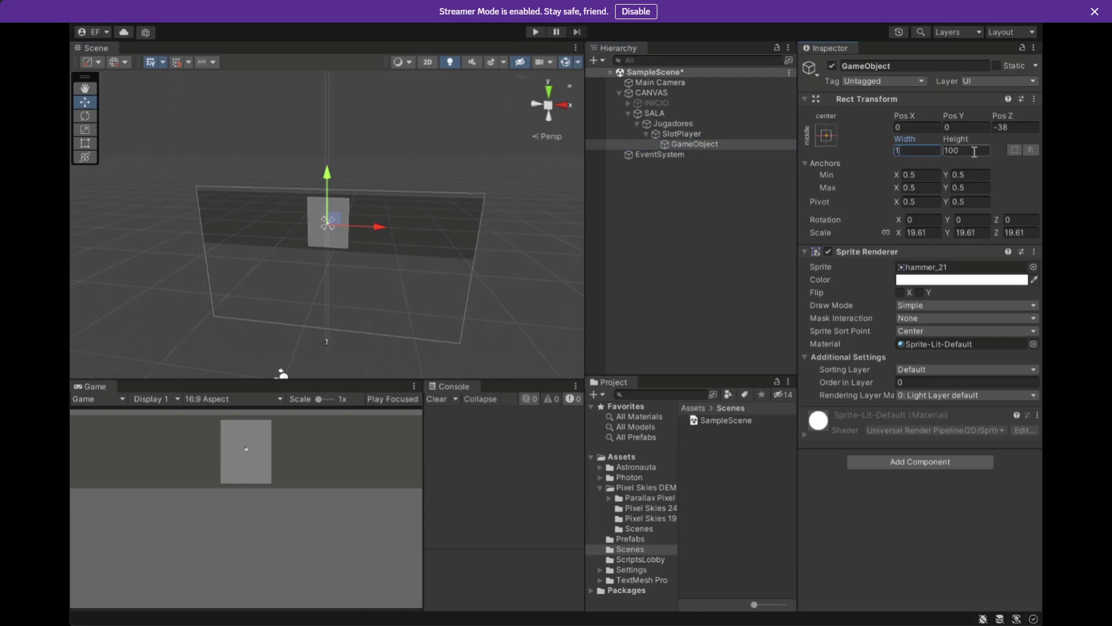
pyautogui.scroll(5, 373, 232)
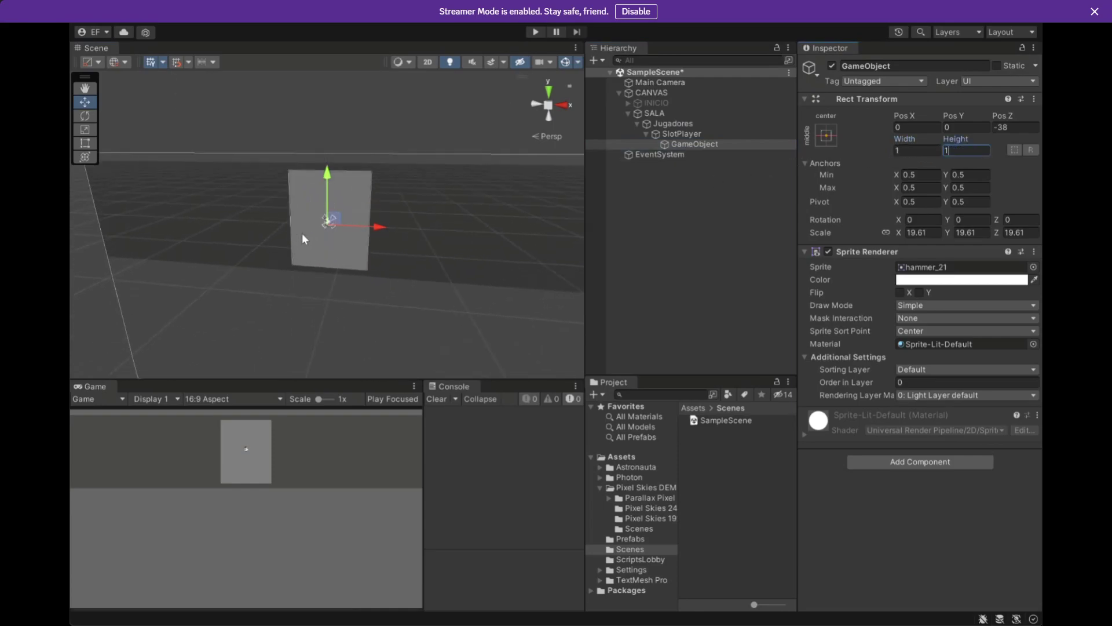
pyautogui.doubleClick(690, 144)
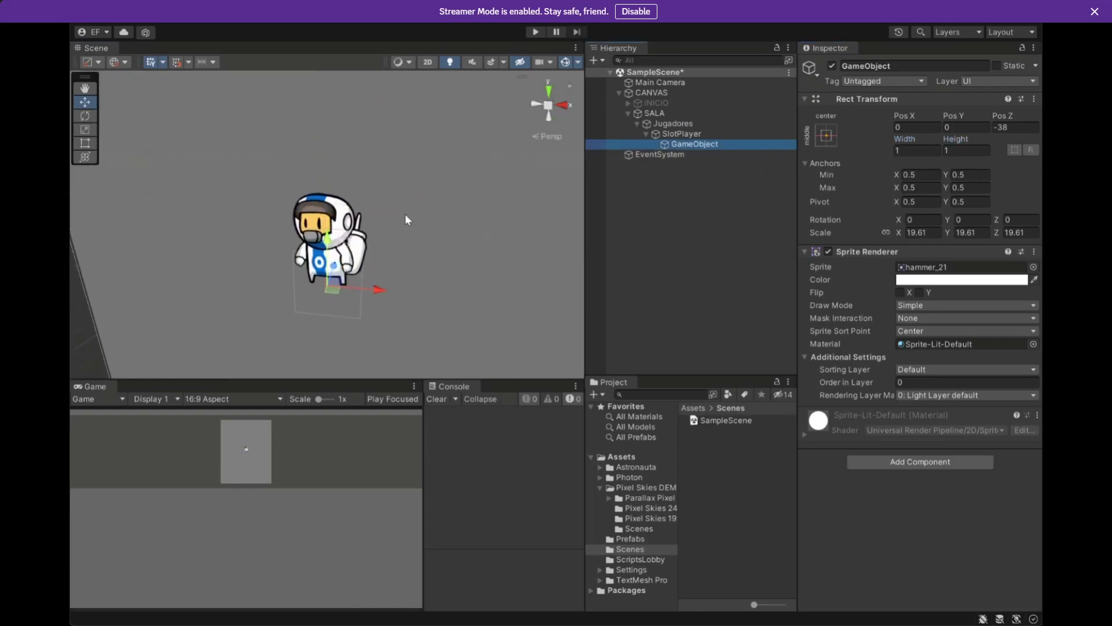
# Examine the astronaut sprite's placement against the SlotPlayer panel in the back, 2D and 3D side views.
pyautogui.click(545, 114)
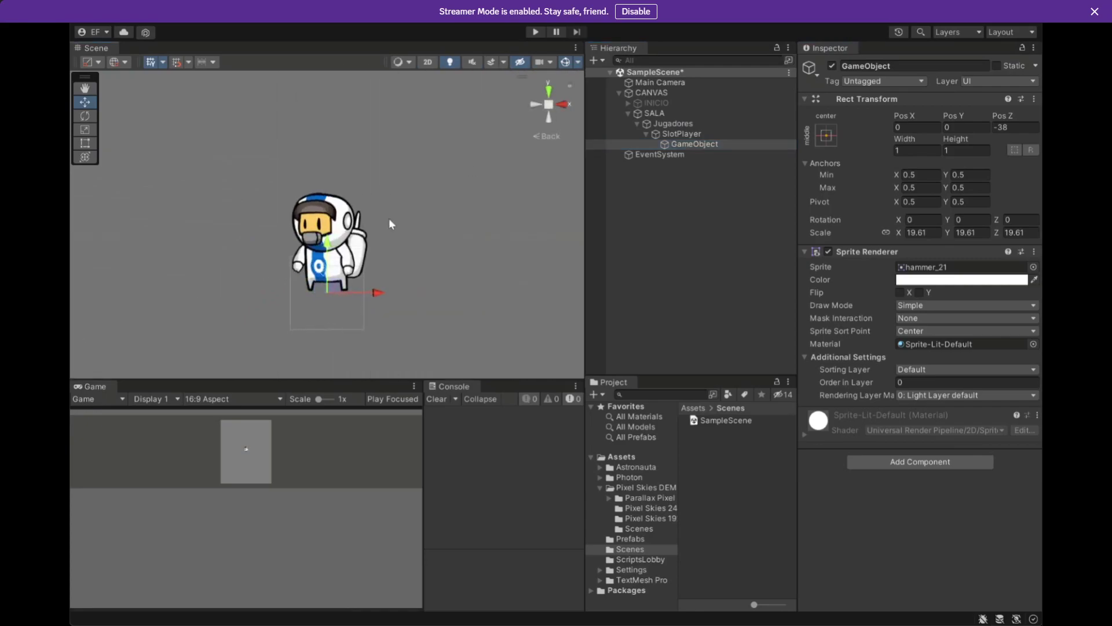
pyautogui.moveTo(388, 217); pyautogui.dragTo(415, 174, button='middle')
pyautogui.scroll(-4, 416, 175)
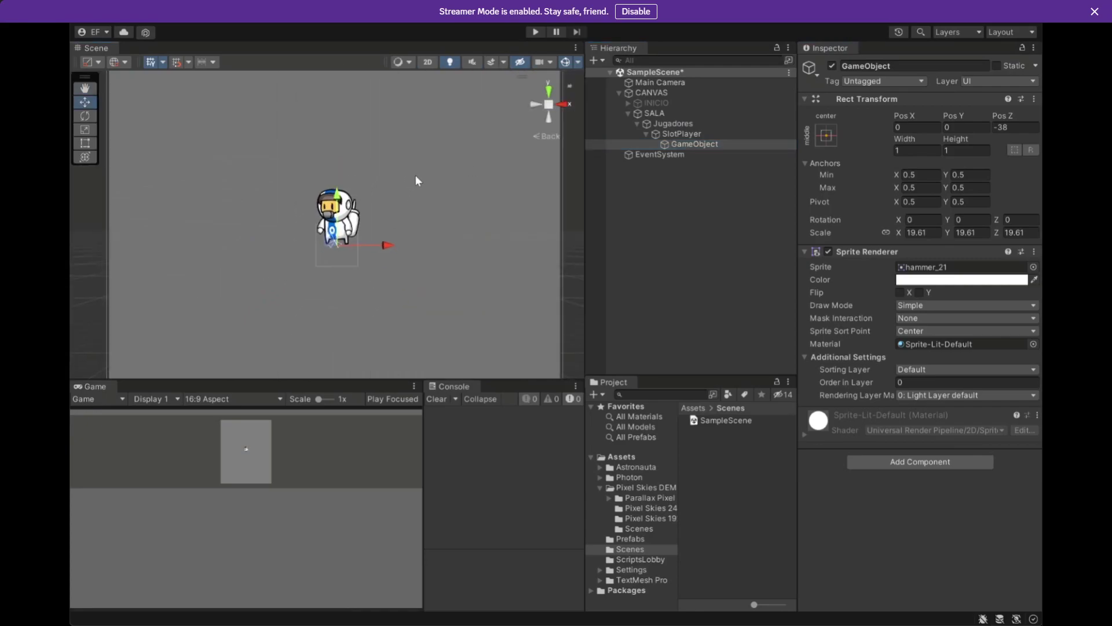
pyautogui.click(428, 63)
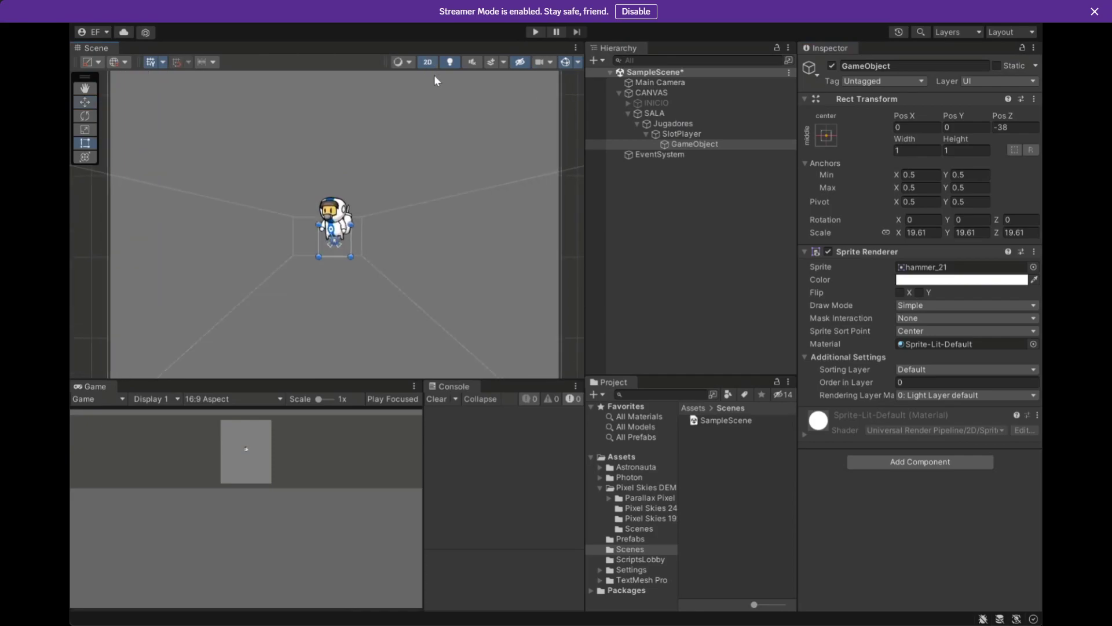
pyautogui.click(426, 64)
pyautogui.click(428, 62)
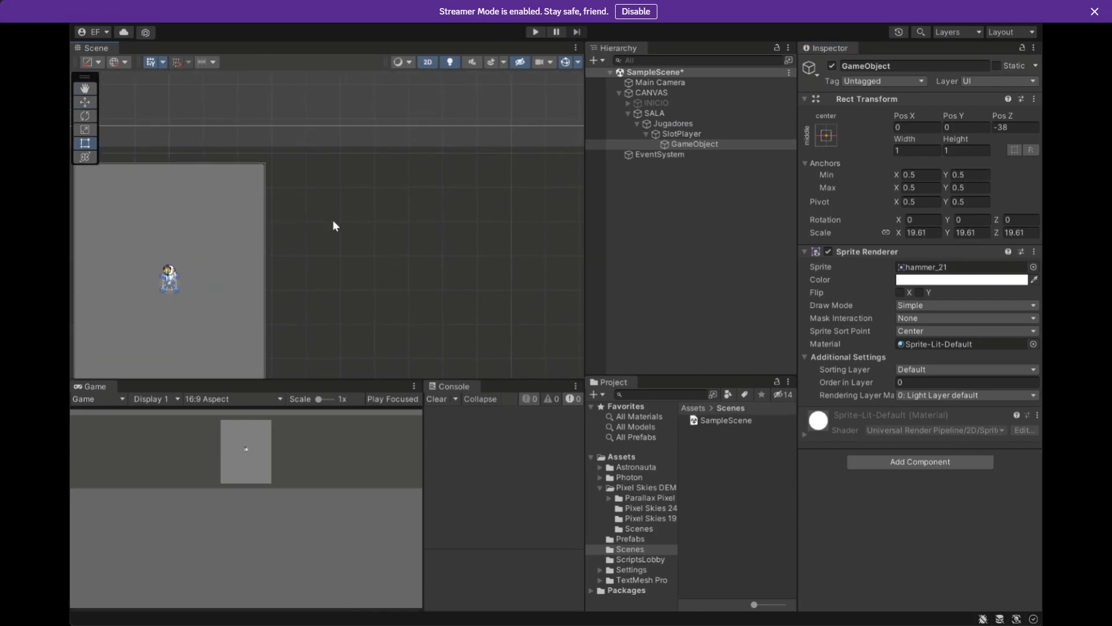
pyautogui.moveTo(334, 224); pyautogui.dragTo(280, 241)
pyautogui.moveTo(333, 233); pyautogui.dragTo(457, 187, button='middle')
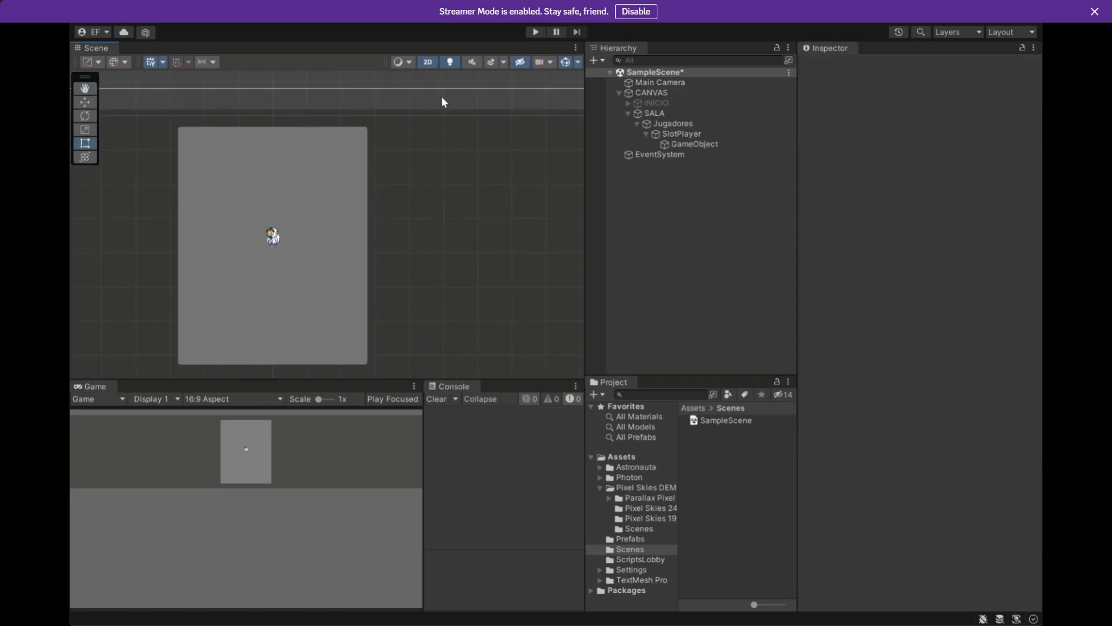
pyautogui.press('2')
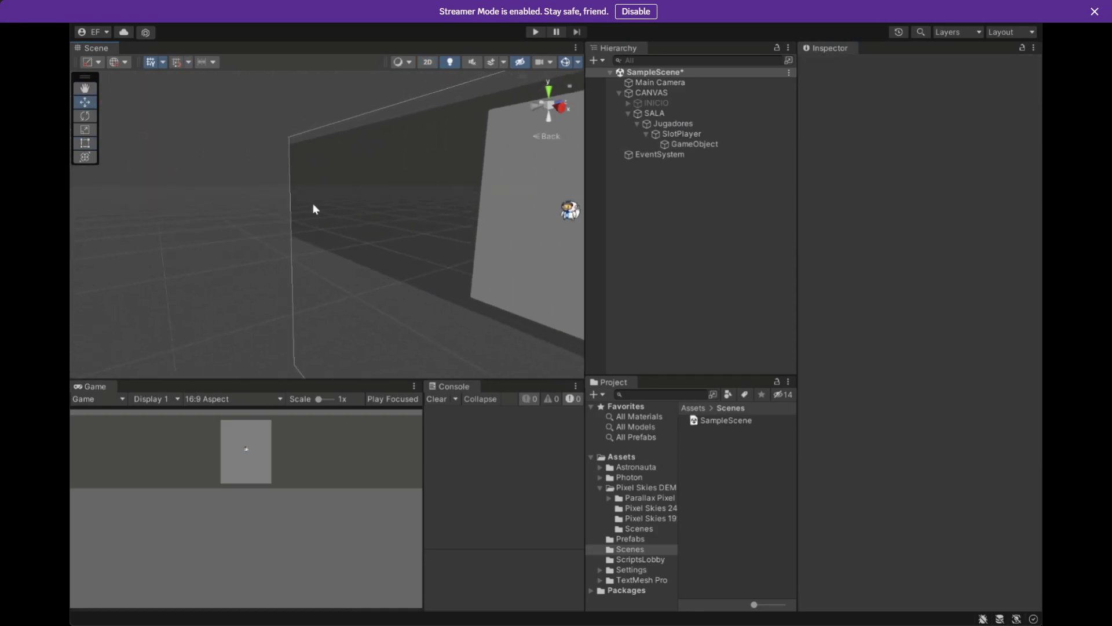
pyautogui.keyDown('alt'); pyautogui.moveTo(314, 209); pyautogui.dragTo(124, 216); pyautogui.keyUp('alt')
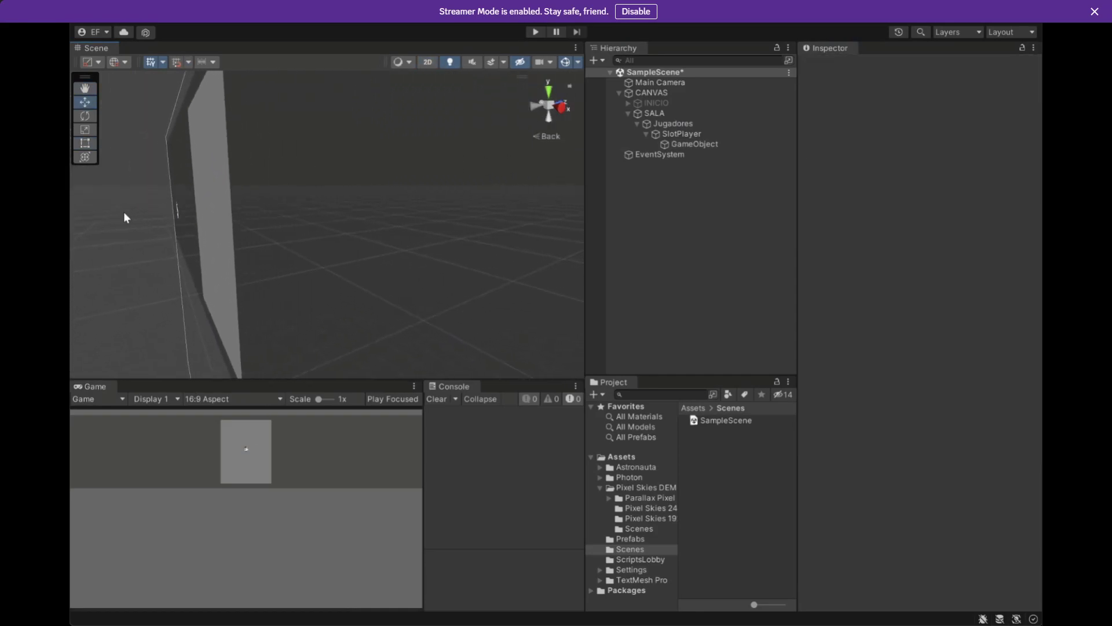
# Check the Jugadores and SlotPlayer transforms, and set the child GameObject's Z position to 0.
pyautogui.click(703, 125)
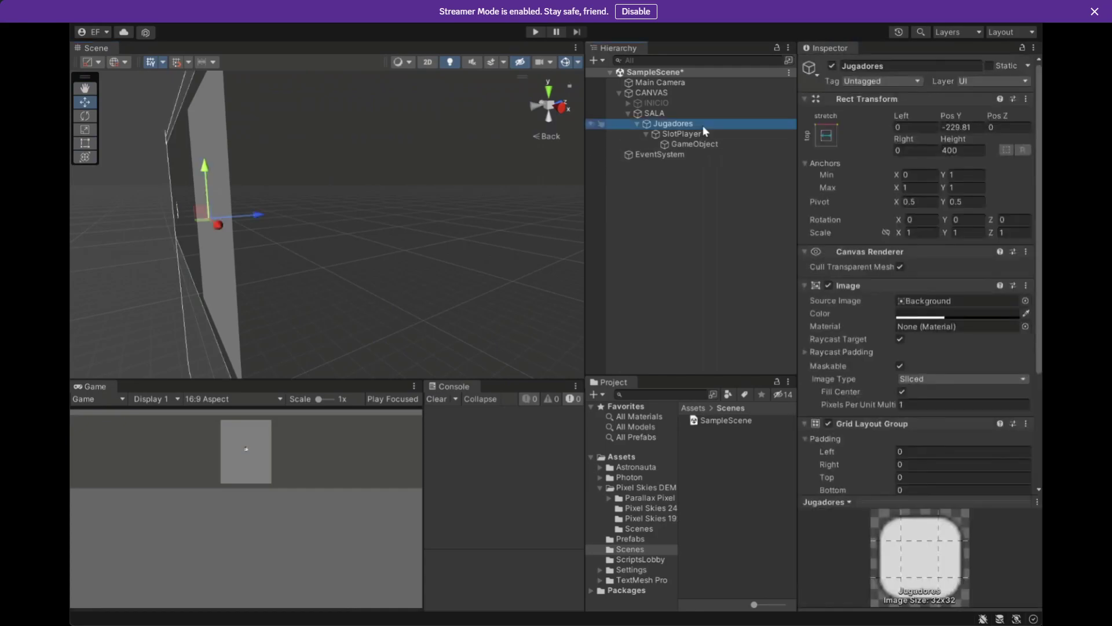
pyautogui.click(752, 137)
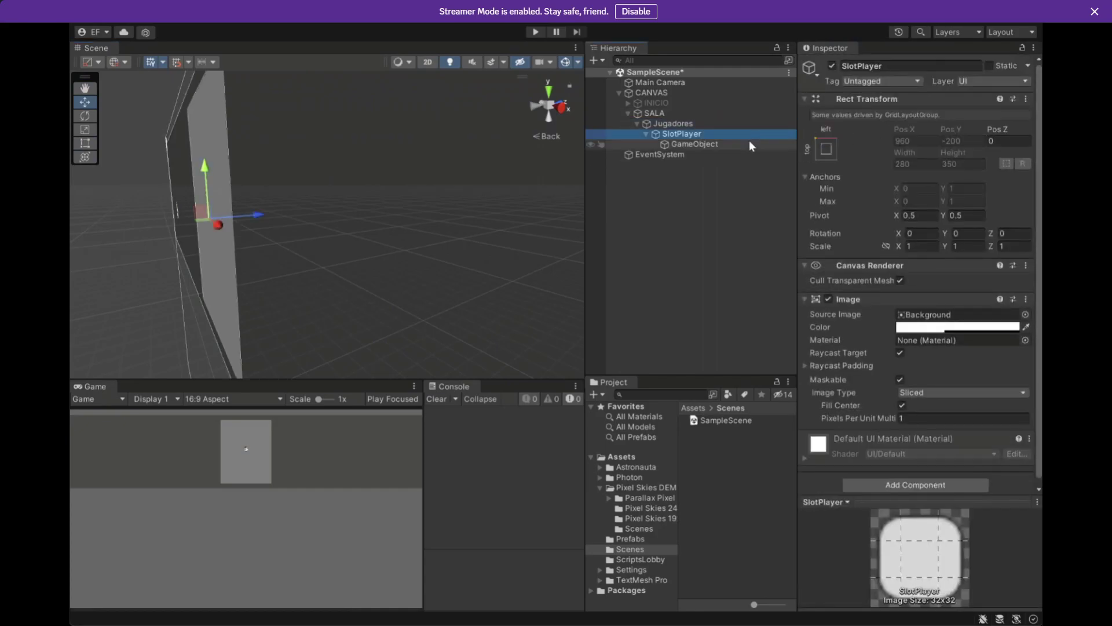
pyautogui.click(749, 143)
pyautogui.click(1014, 127)
pyautogui.write('0')
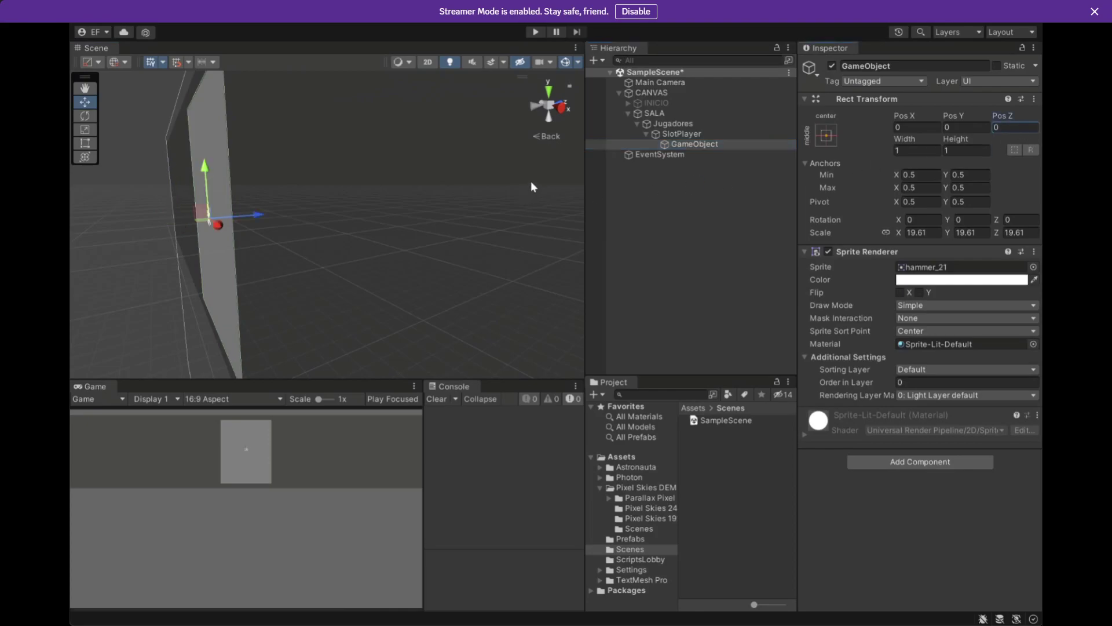
# Try shifting the GameObject's Z position to 0.48 and undo the change.
pyautogui.doubleClick(681, 156)
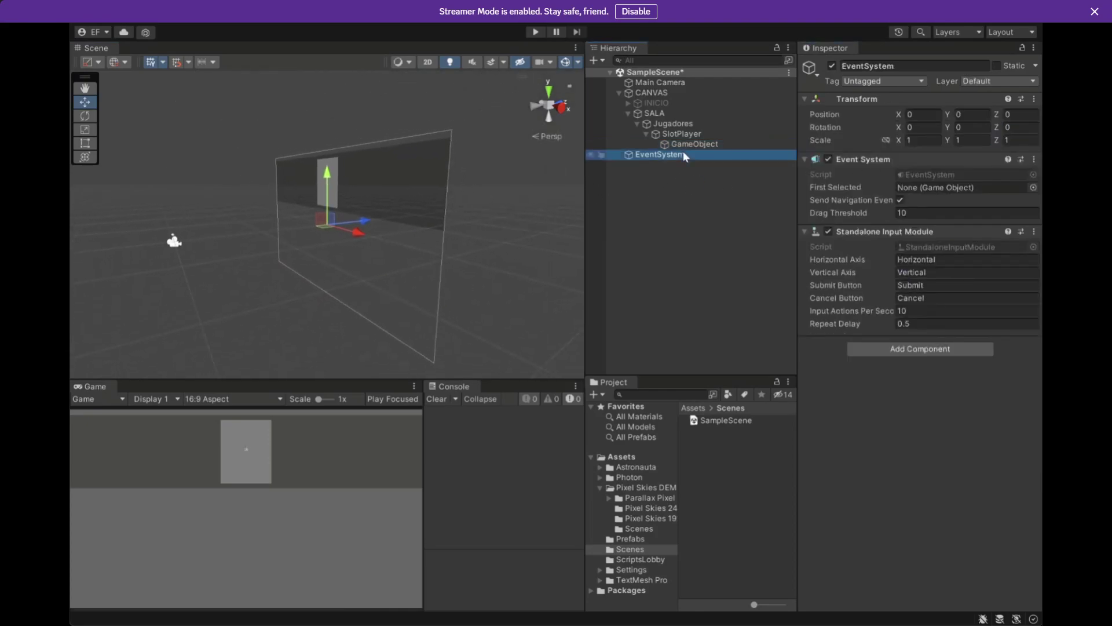
pyautogui.click(694, 144)
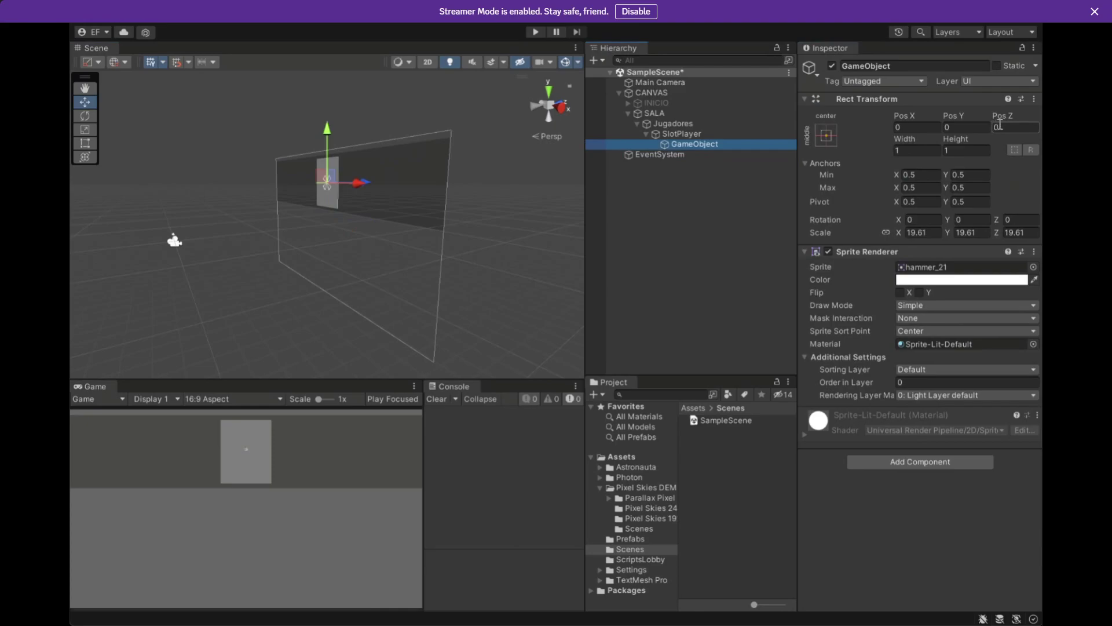
pyautogui.moveTo(1001, 116); pyautogui.dragTo(1021, 120)
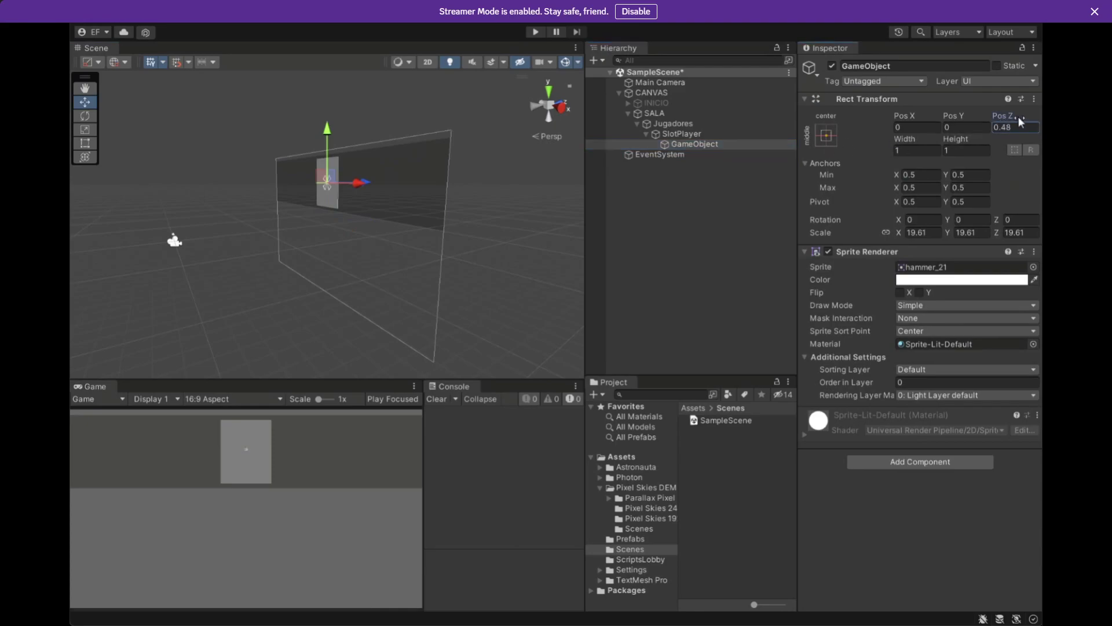
pyautogui.hotkey('ctrl', 'z')
# Frame the astronaut in the back view, set the GameObject's scale to 1 and select SlotPlayer.
pyautogui.click(688, 146)
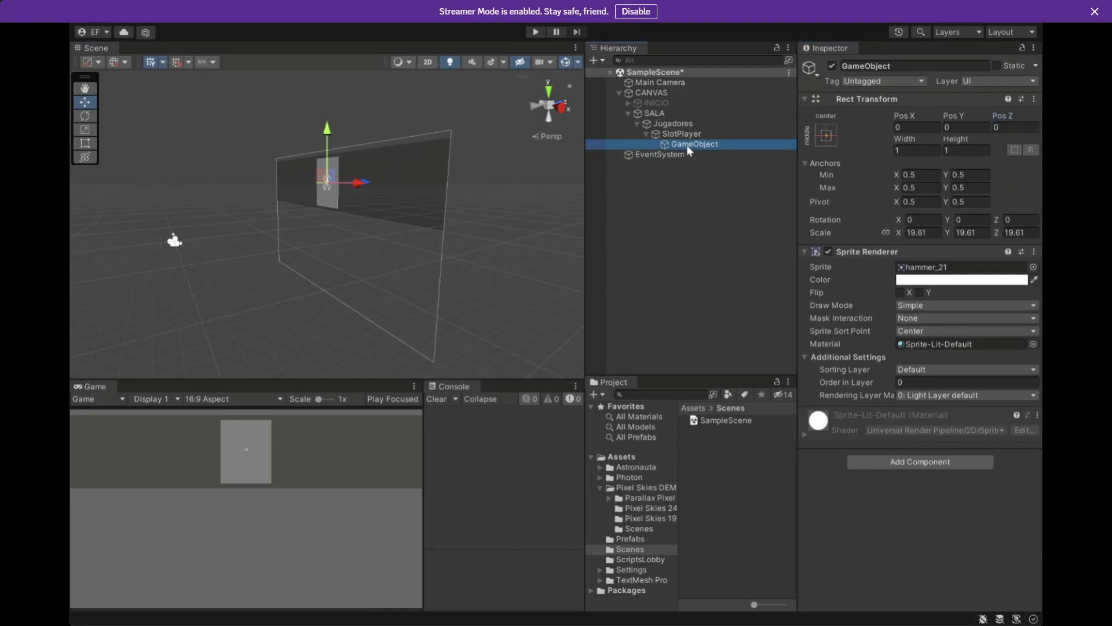
pyautogui.doubleClick(688, 145)
pyautogui.click(531, 106)
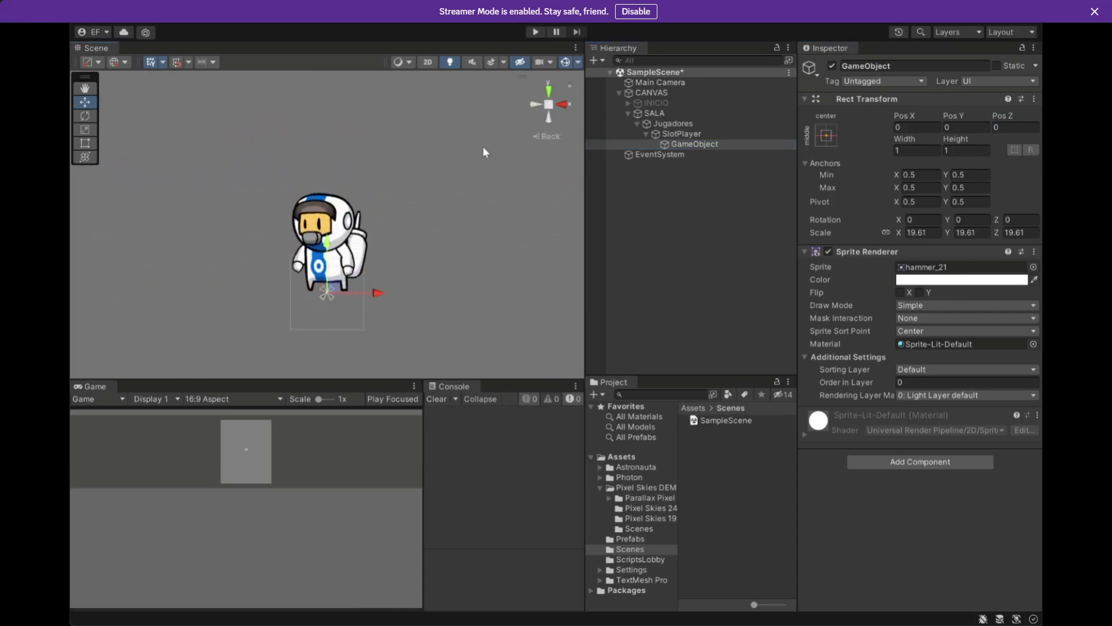
pyautogui.scroll(-5, 423, 177)
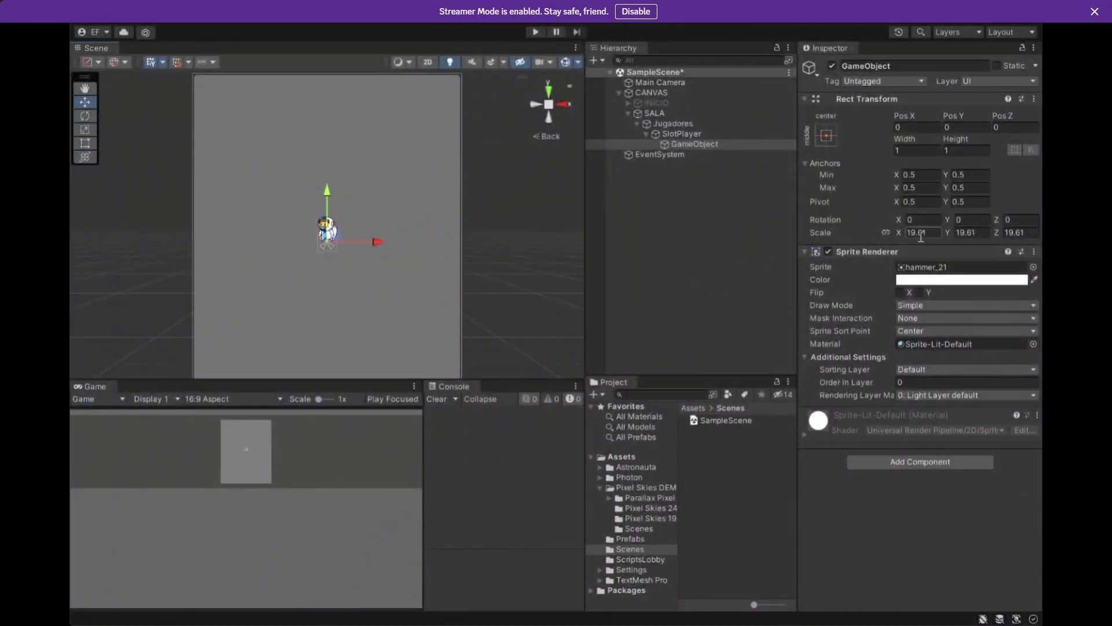
pyautogui.click(921, 234)
pyautogui.write('1')
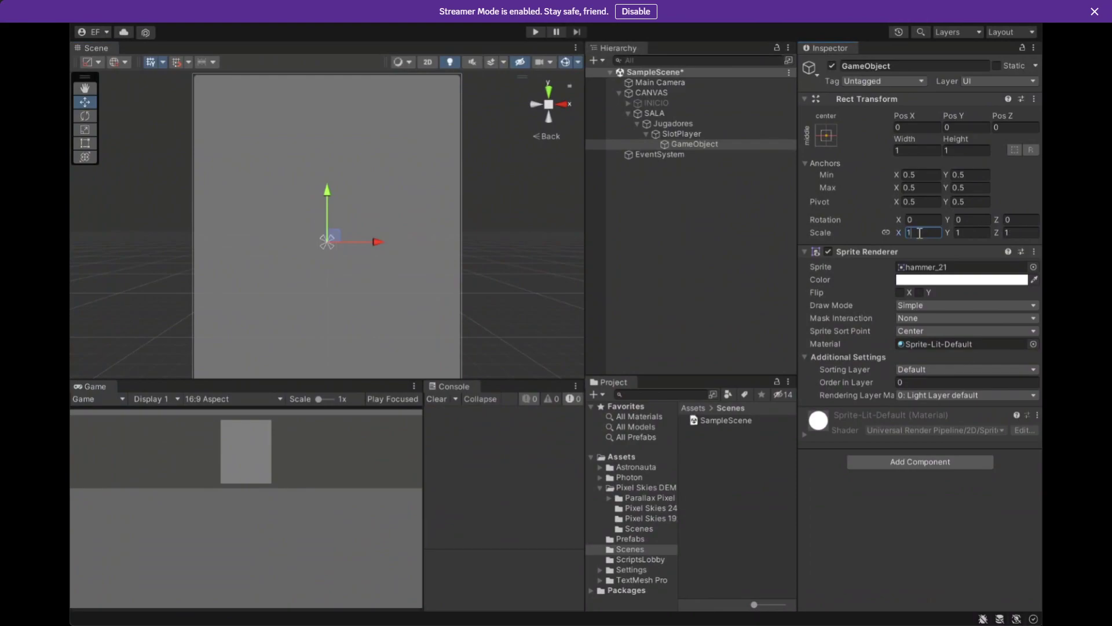
pyautogui.click(702, 137)
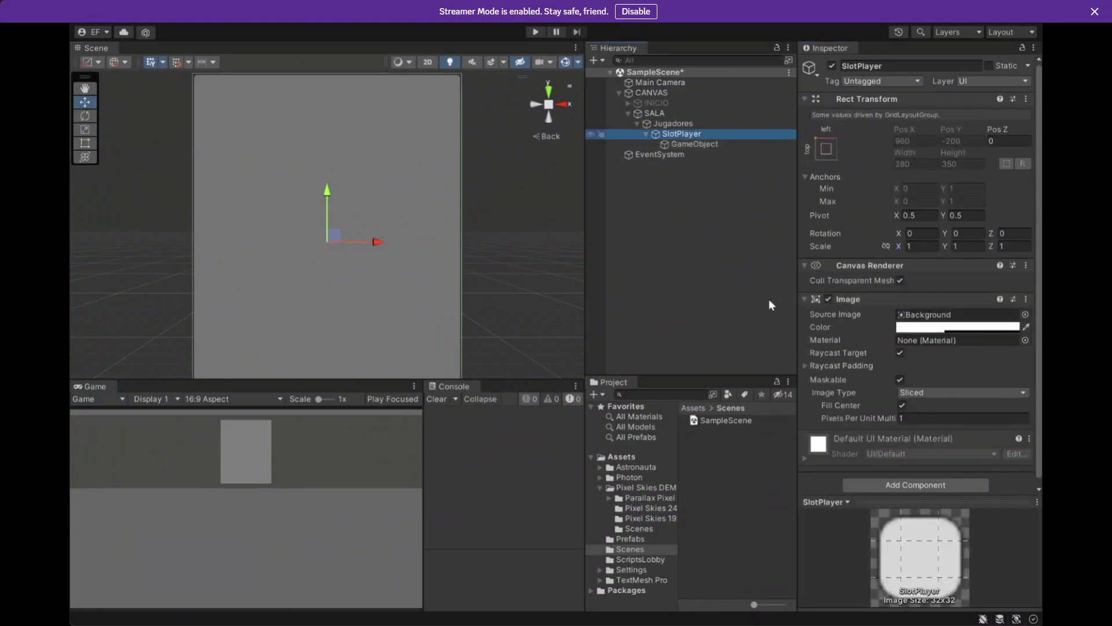
# Add an empty child object named Sprite to SlotPlayer and delete the old astronaut GameObject.
pyautogui.hotkey('alt', 'shift', 'n')
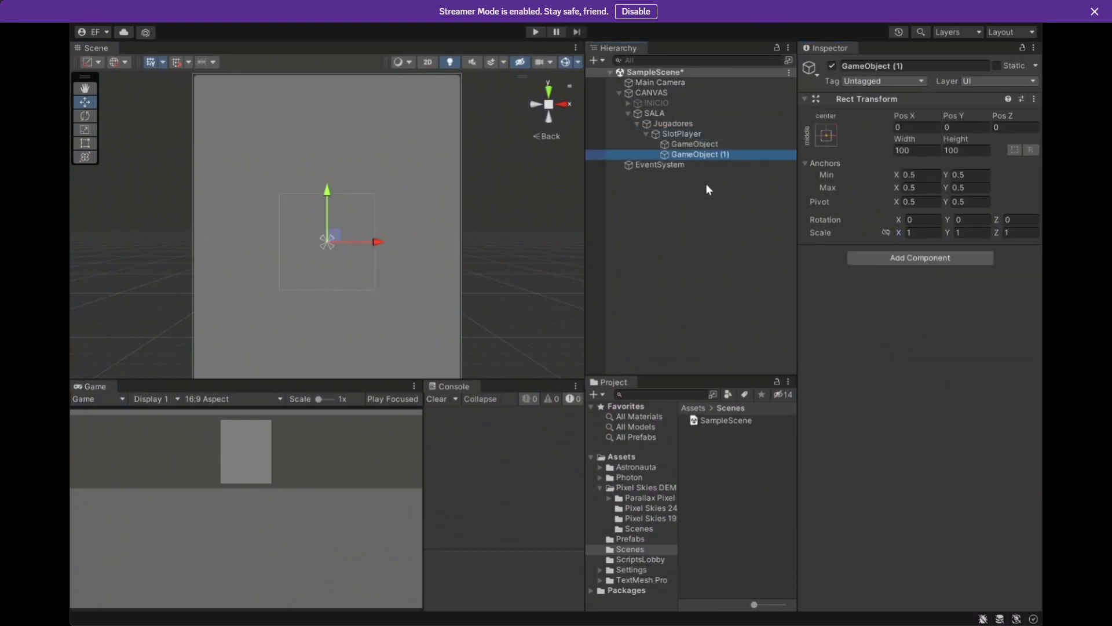
pyautogui.click(718, 154)
pyautogui.write('Sprite')
pyautogui.press('Return')
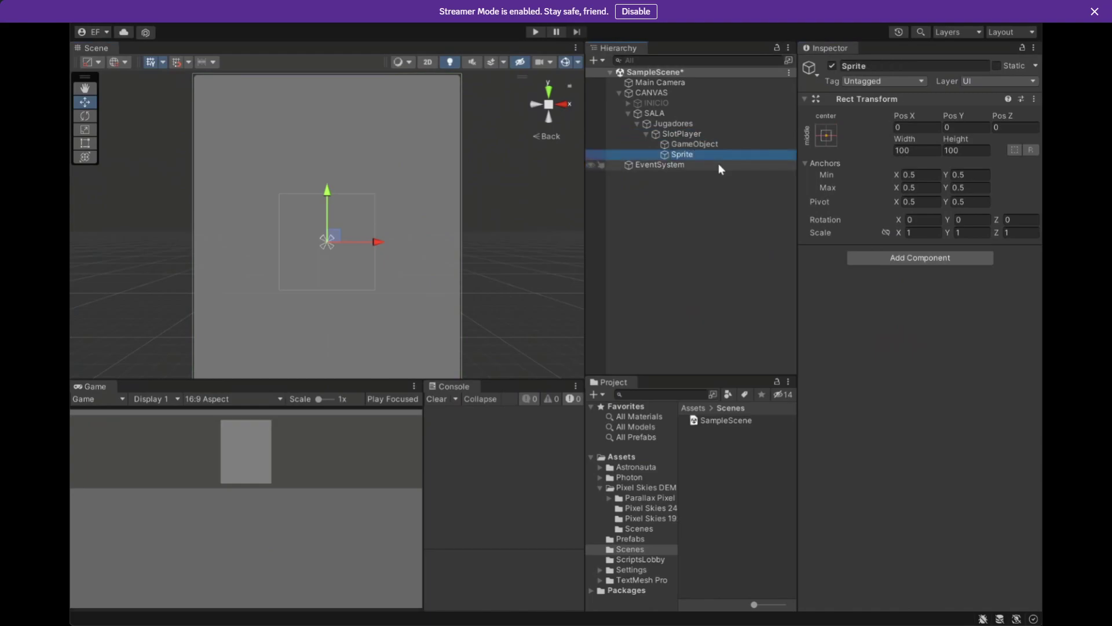
pyautogui.moveTo(693, 144); pyautogui.dragTo(692, 152)
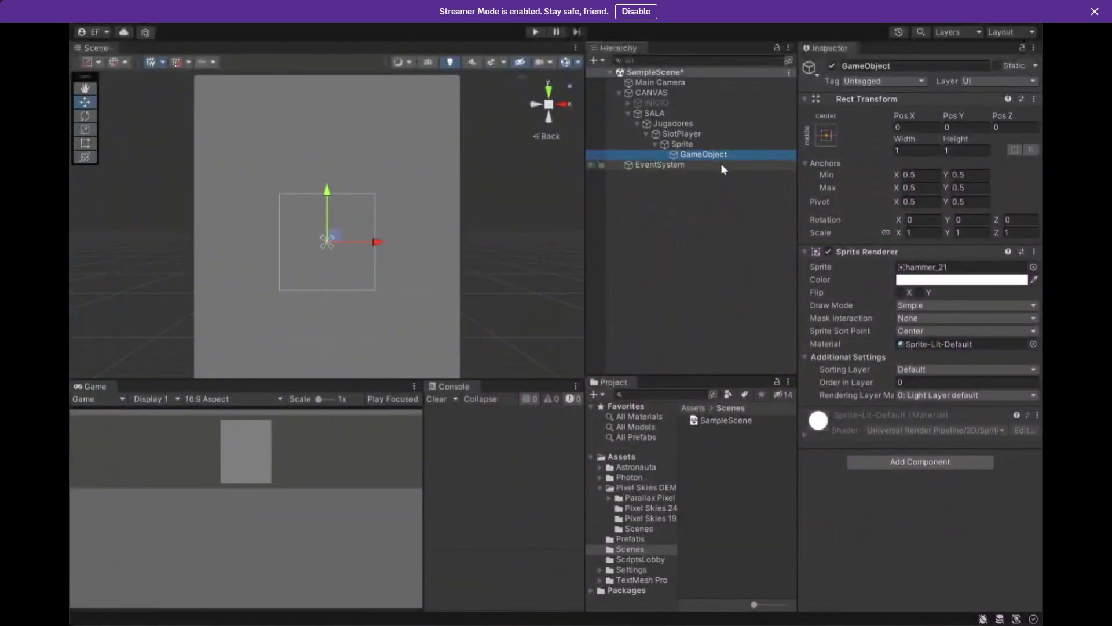
pyautogui.press('Delete')
# Create an empty GameObject at the scene root and add a Sprite Renderer showing the hit2_13 astronaut sprite.
pyautogui.click(671, 84)
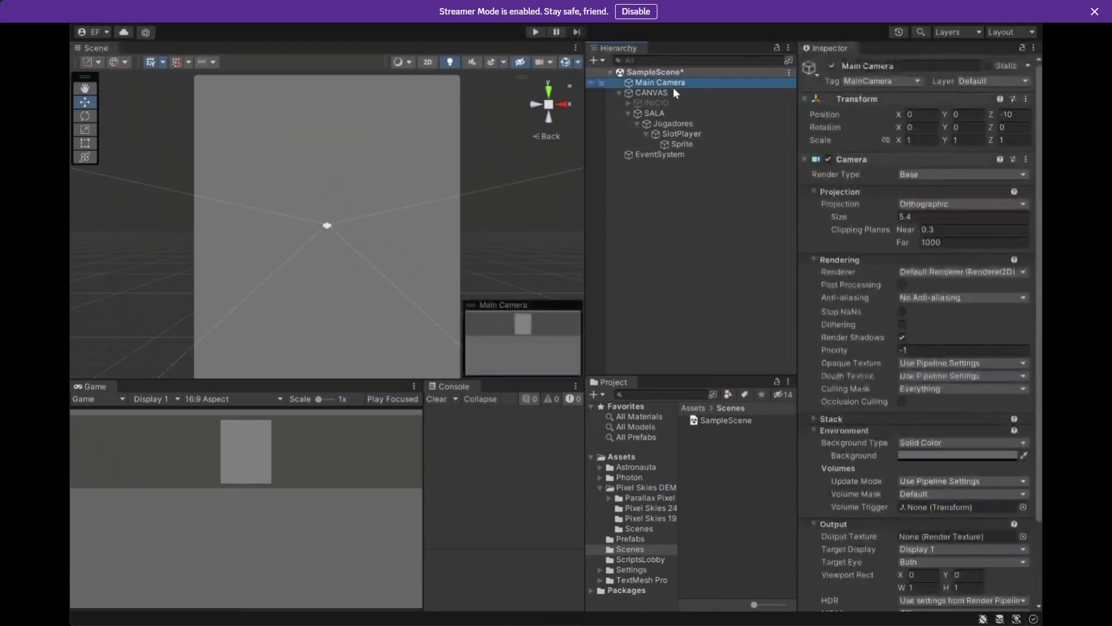
pyautogui.click(638, 234)
pyautogui.hotkey('ctrl', 'shift', 'n')
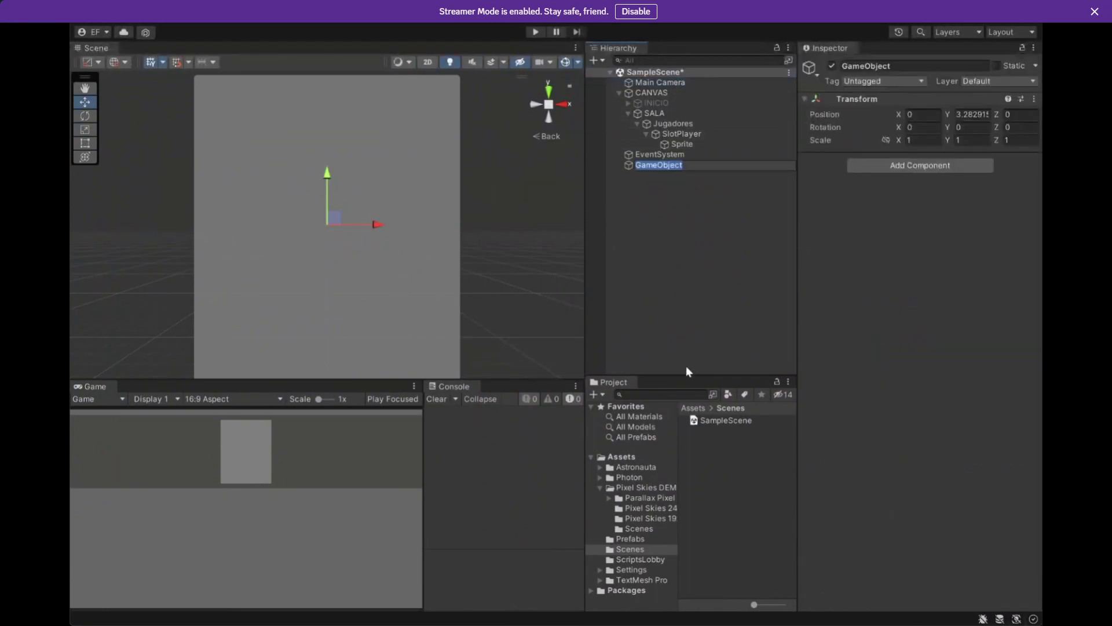
pyautogui.click(717, 180)
pyautogui.click(719, 164)
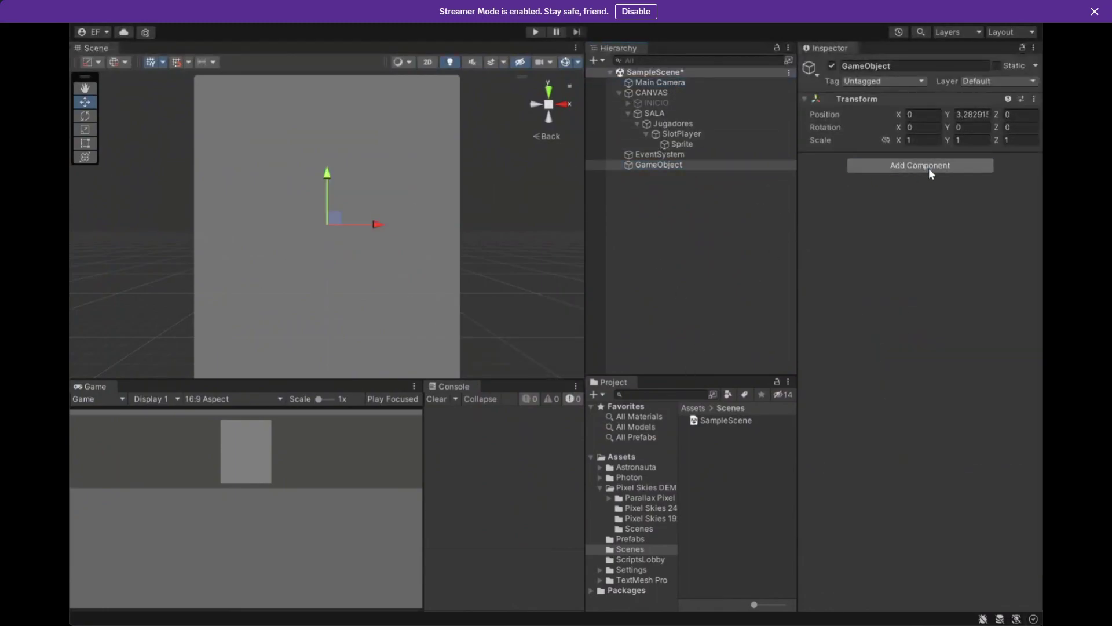
pyautogui.click(929, 168)
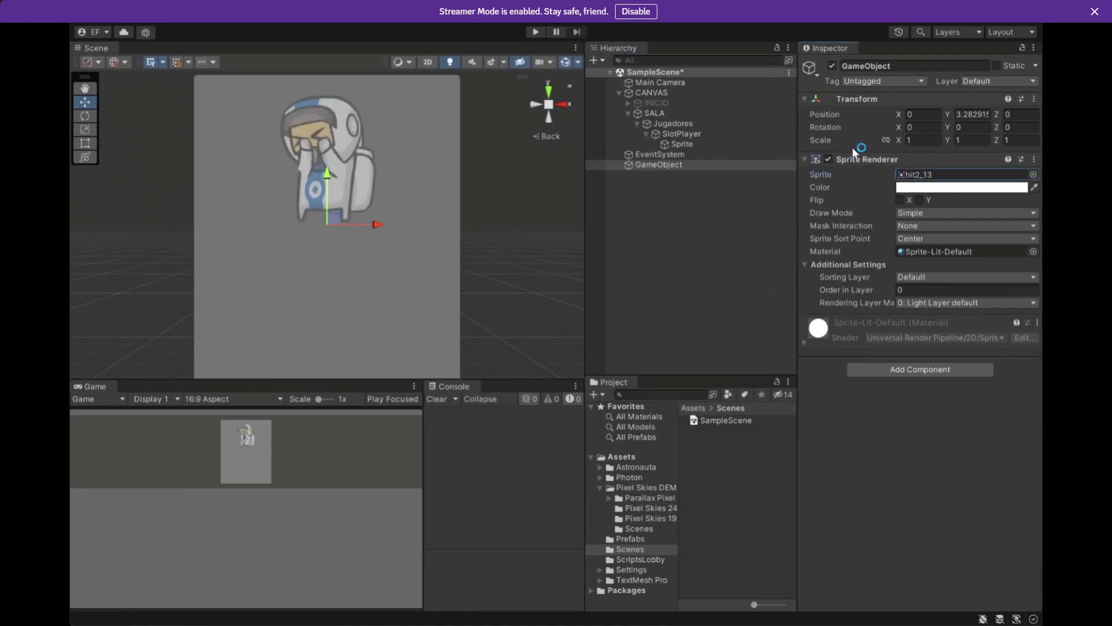
# Bring the root astronaut GameObject in front of the slot panel by setting its Z position to -1.
pyautogui.click(659, 165)
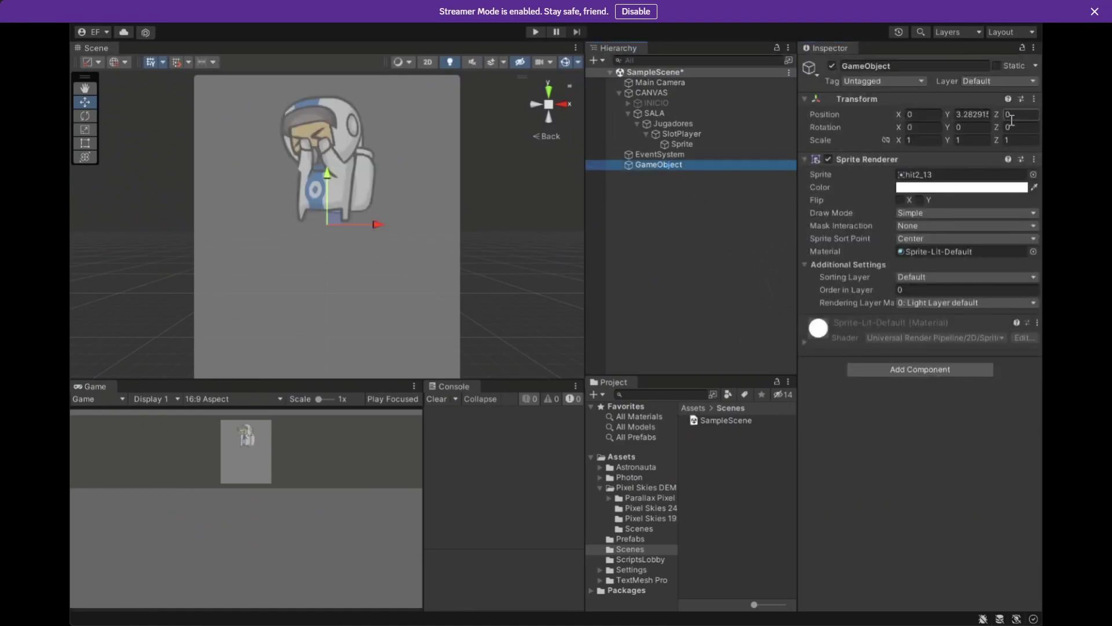
pyautogui.moveTo(999, 113)
pyautogui.mouseDown()
pyautogui.moveTo(1016, 113)
pyautogui.moveTo(962, 114)
pyautogui.moveTo(992, 111)
pyautogui.mouseUp()
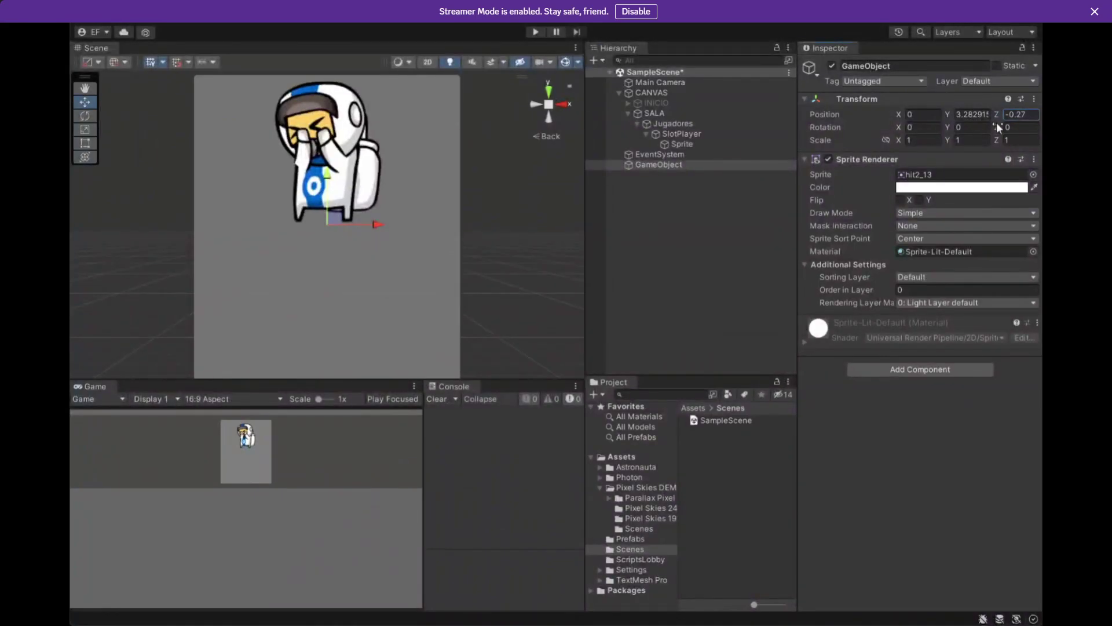
pyautogui.click(1022, 115)
pyautogui.write('-1')
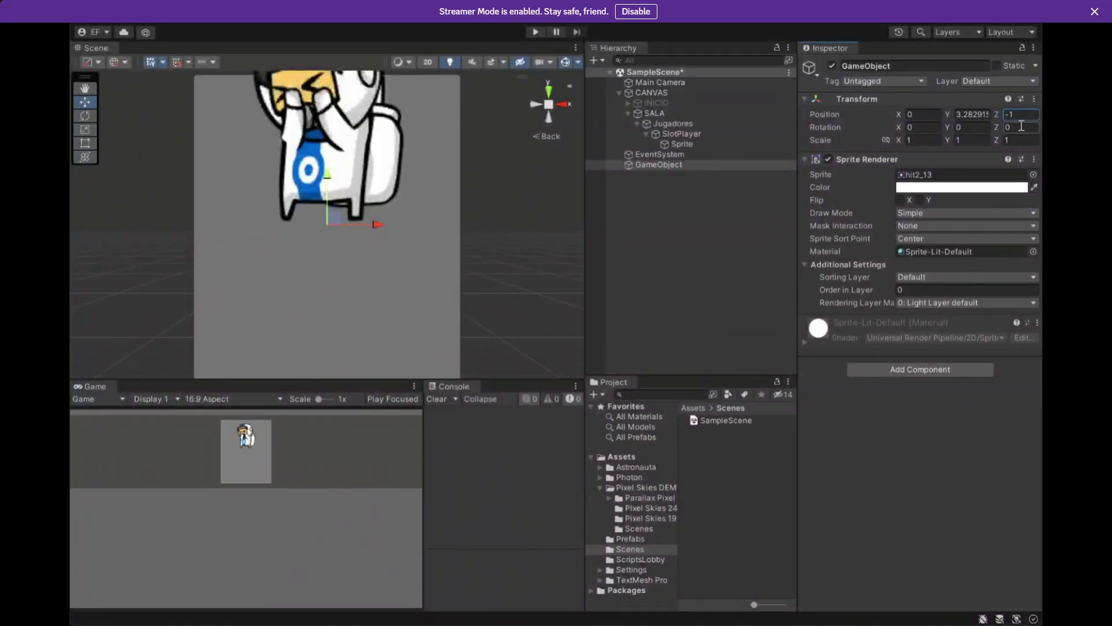
pyautogui.press('Return')
pyautogui.press('f')
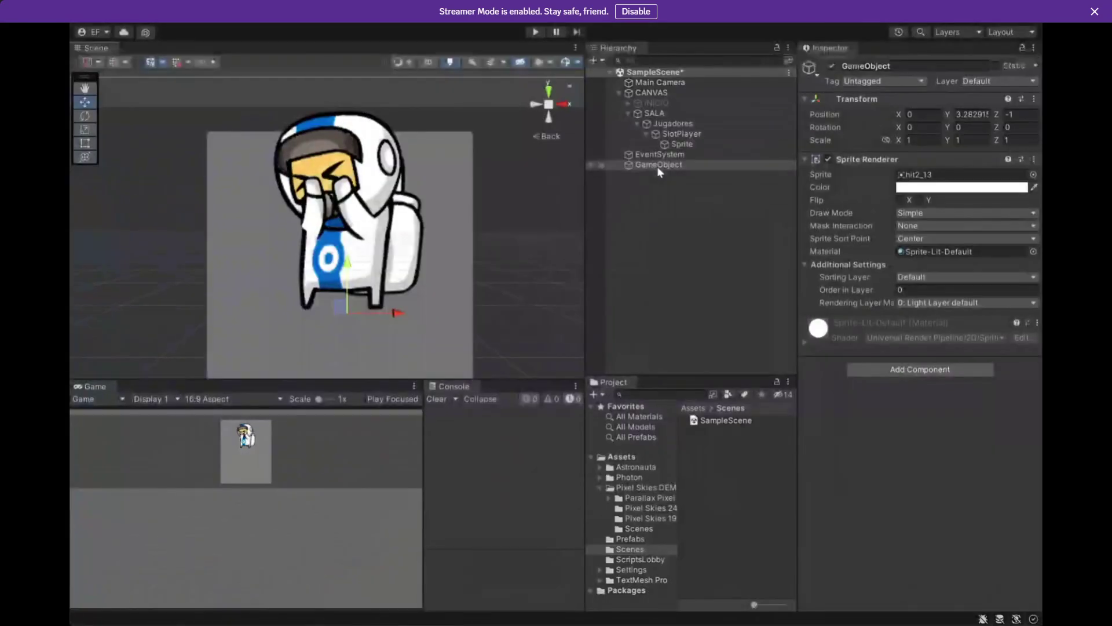
# Parent the astronaut GameObject to the Sprite object in SlotPlayer and compare both objects' transforms.
pyautogui.moveTo(657, 165); pyautogui.dragTo(688, 144)
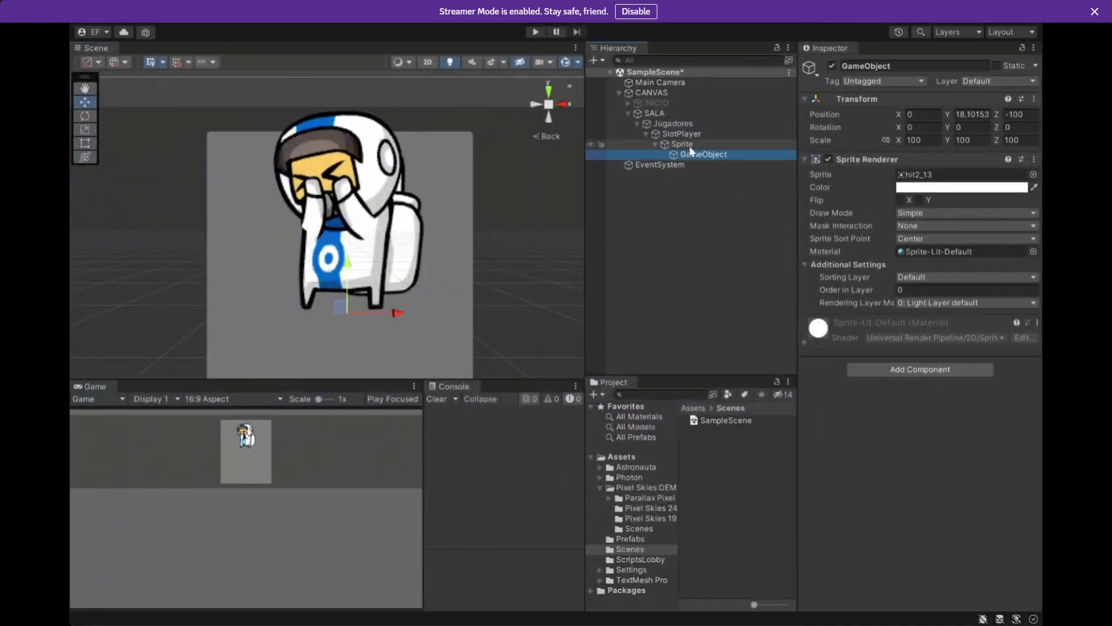
pyautogui.doubleClick(690, 146)
pyautogui.scroll(-8, 403, 197)
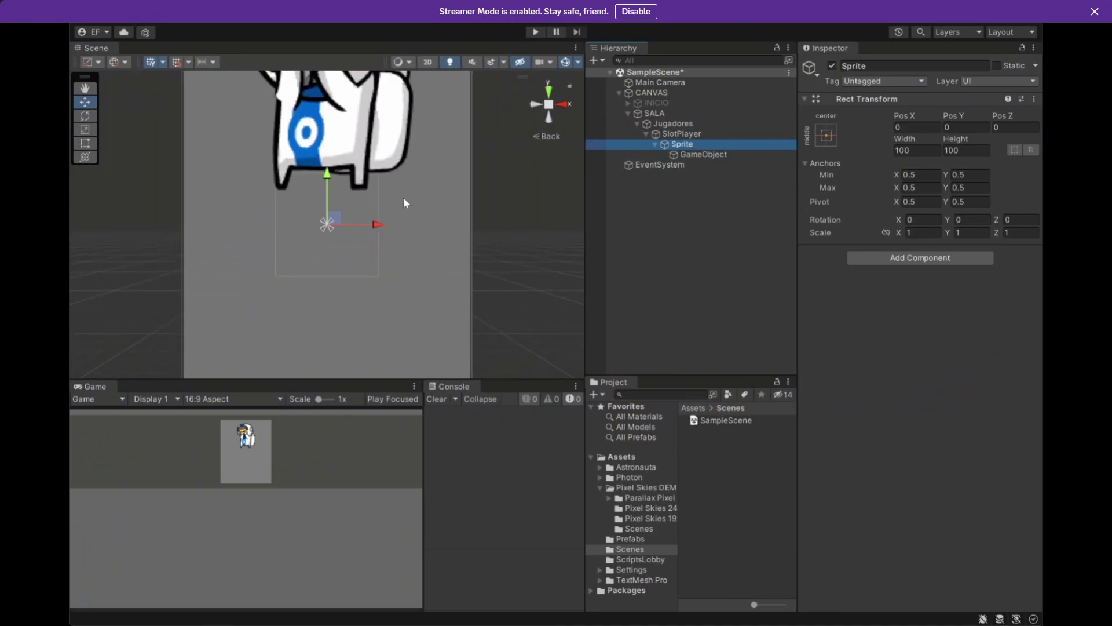
pyautogui.click(727, 153)
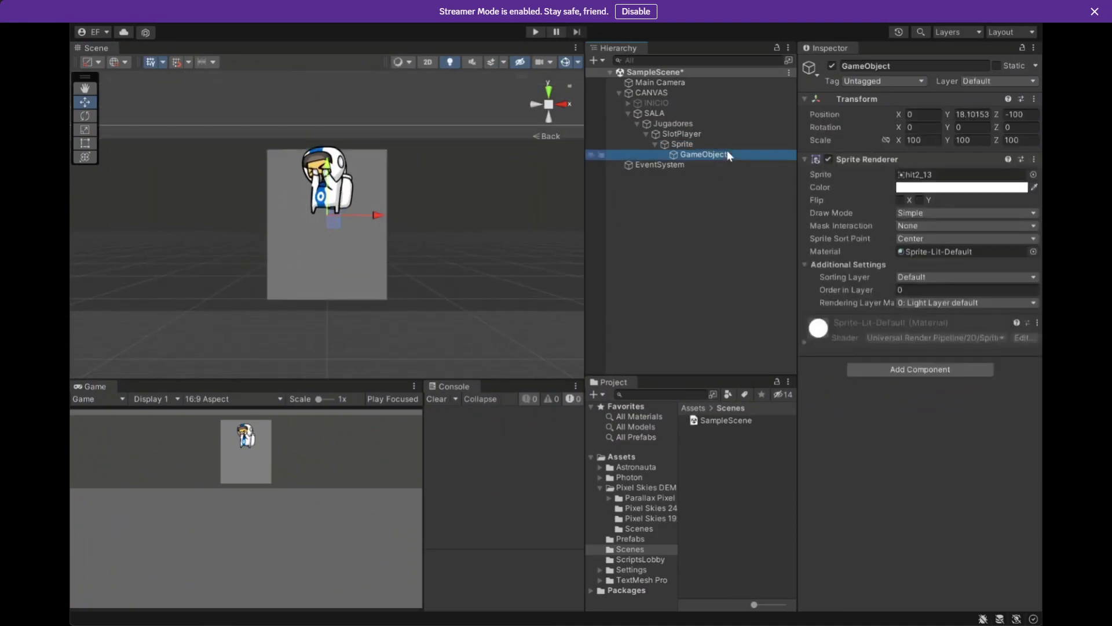
pyautogui.click(682, 145)
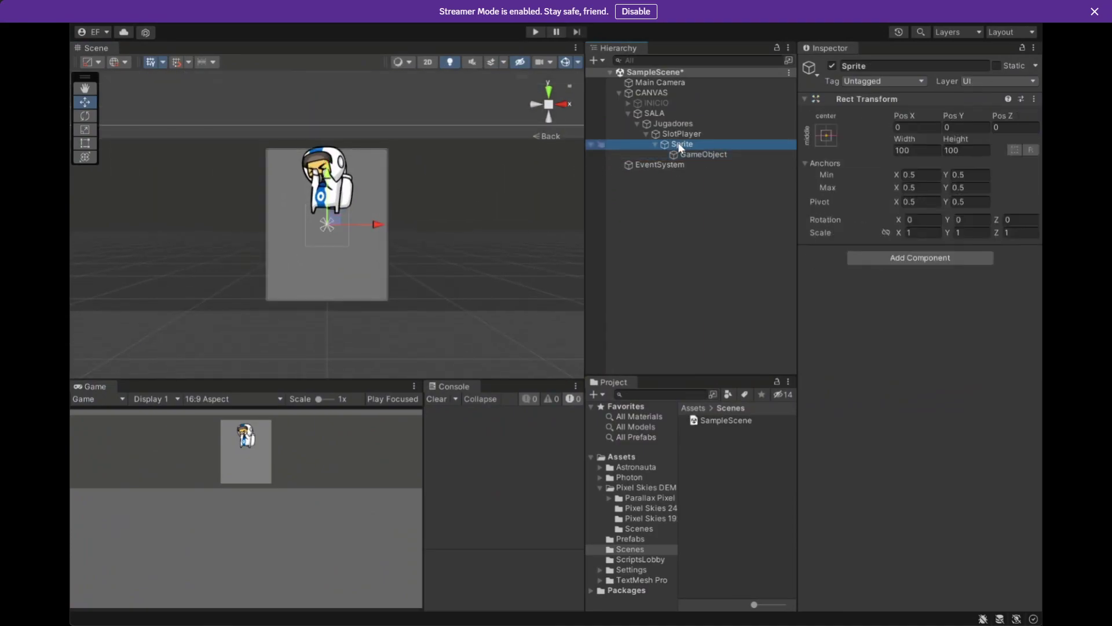
pyautogui.click(681, 156)
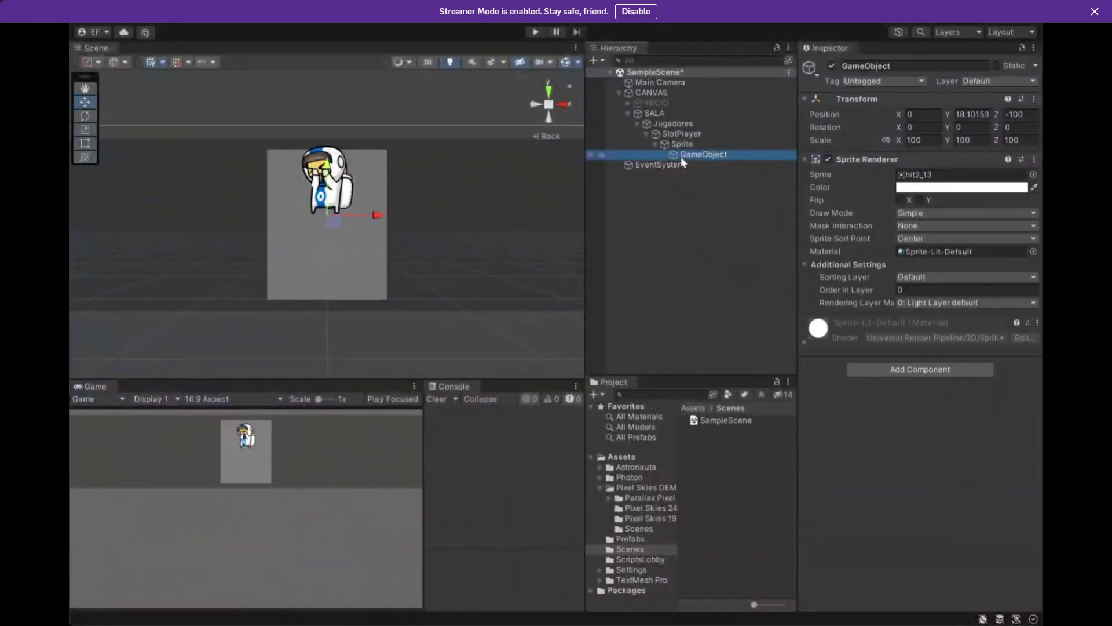
# Set the astronaut GameObject's Y position to 0 and its Z position to -10.
pyautogui.click(971, 115)
pyautogui.write('0')
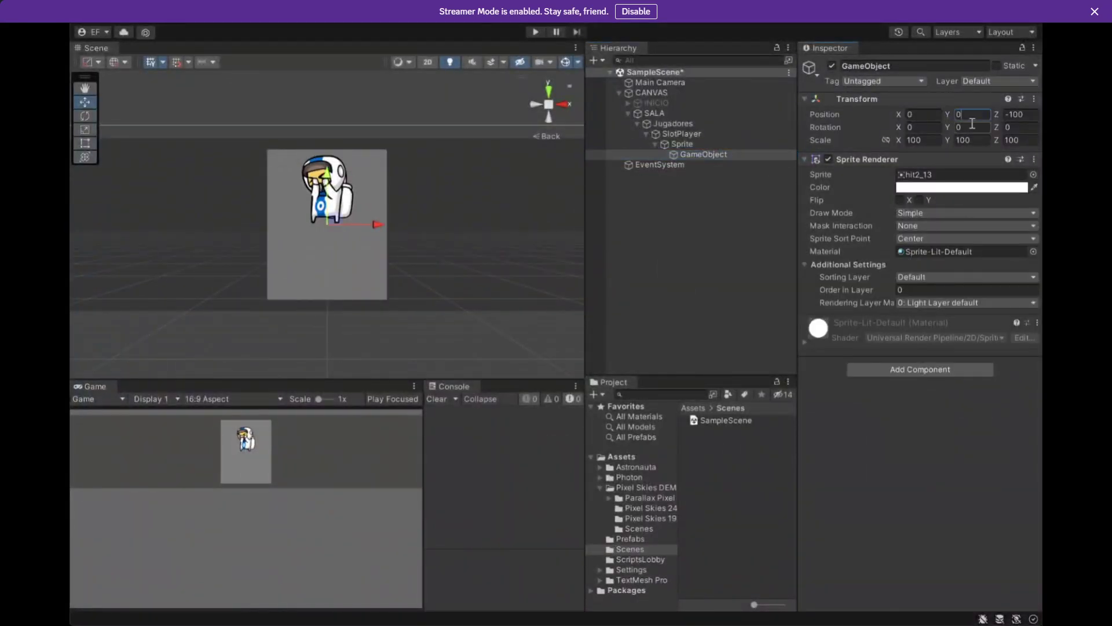
pyautogui.press('Tab')
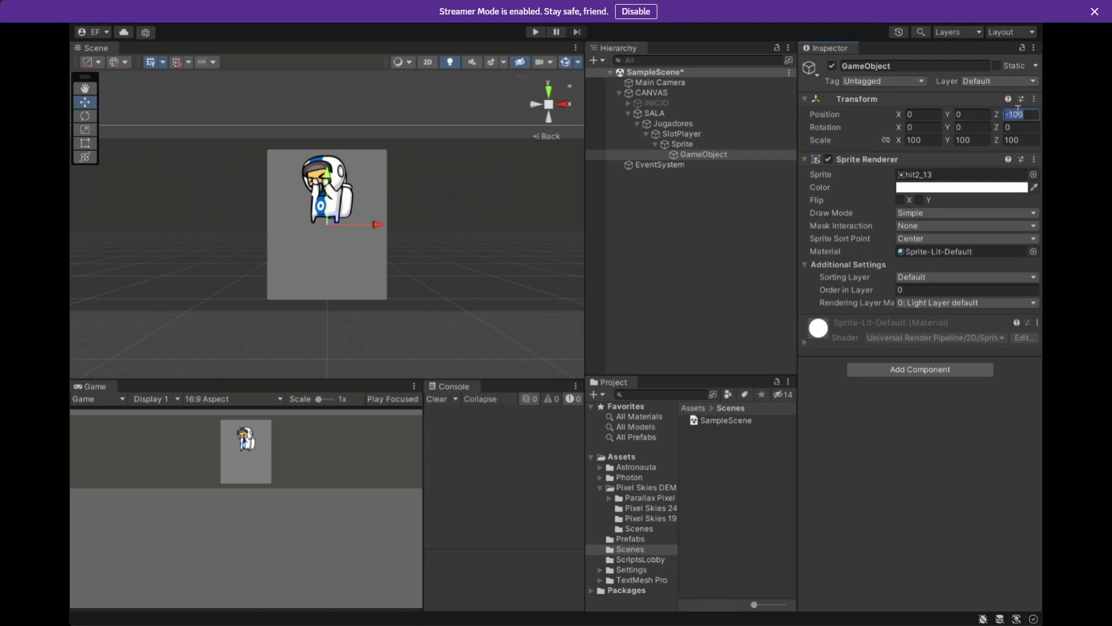
pyautogui.write('-1')
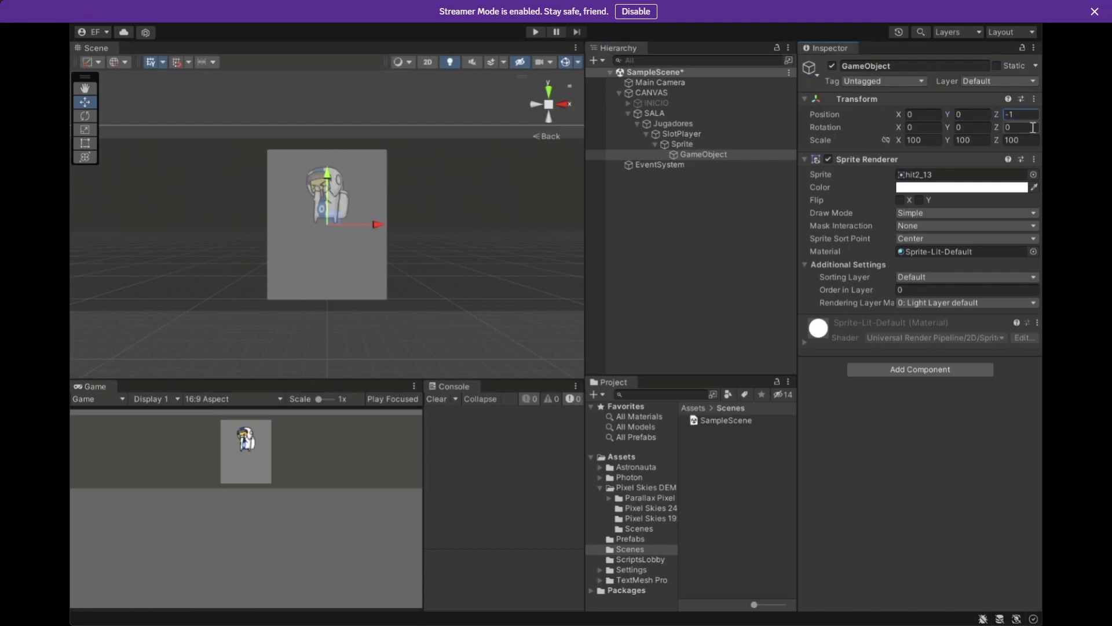
pyautogui.press('BackSpace')
pyautogui.write('2')
pyautogui.press('BackSpace')
pyautogui.write('10')
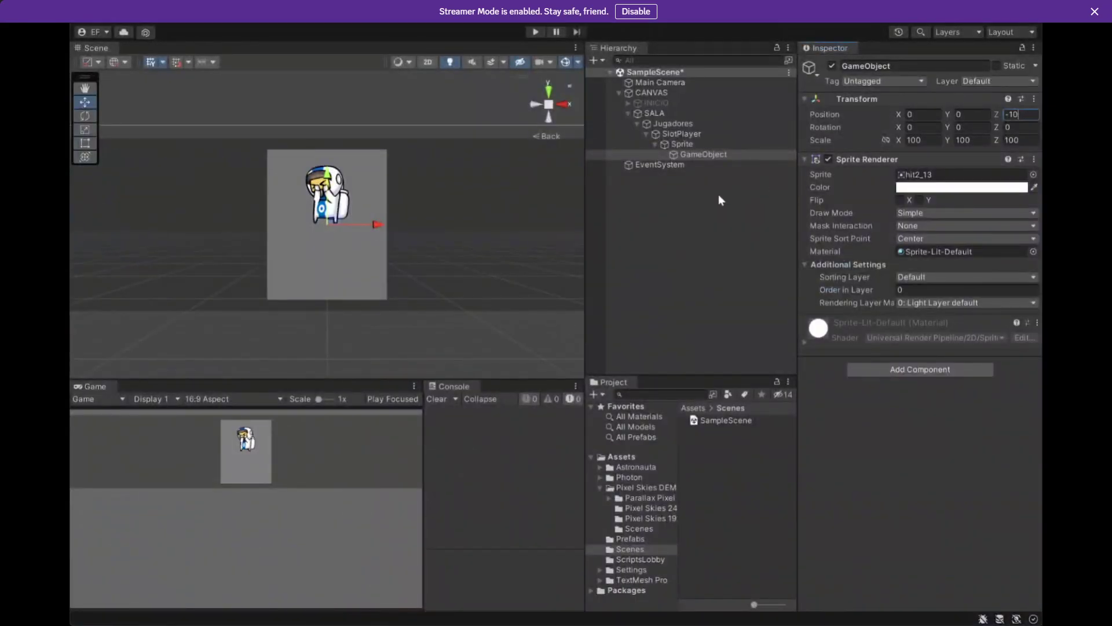
# Set the astronaut GameObject's Z position to -25.
pyautogui.click(704, 146)
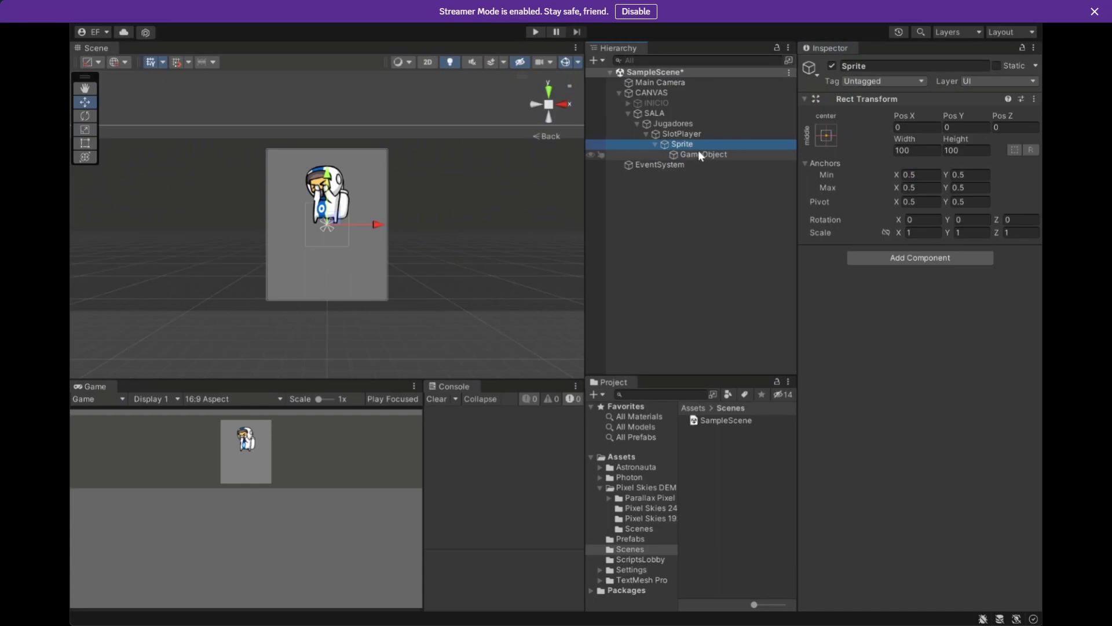
pyautogui.doubleClick(698, 152)
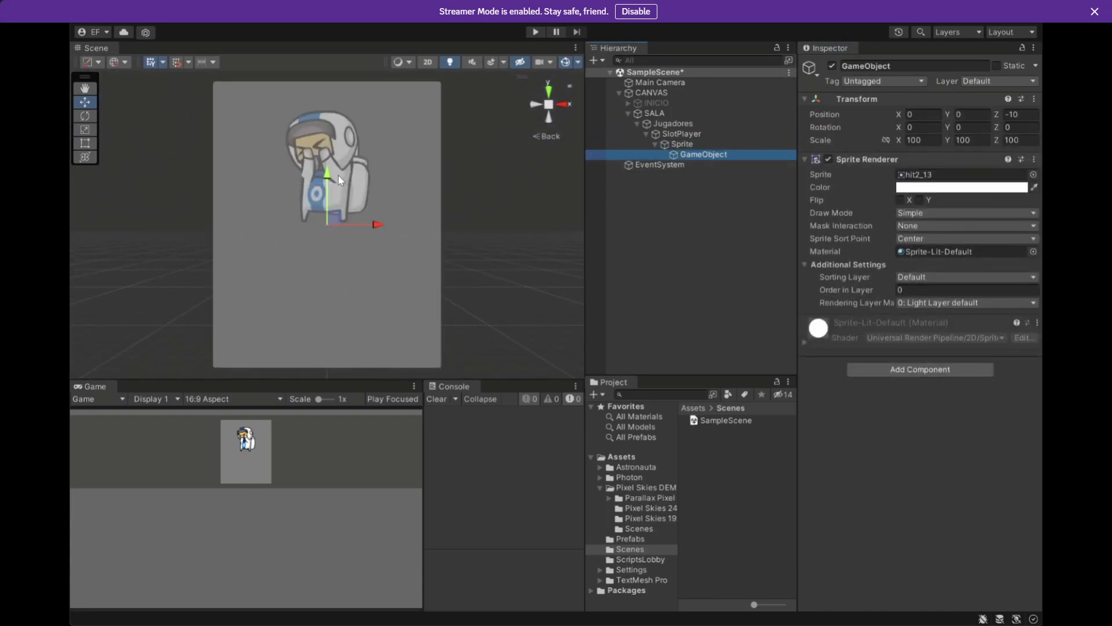
pyautogui.click(999, 113)
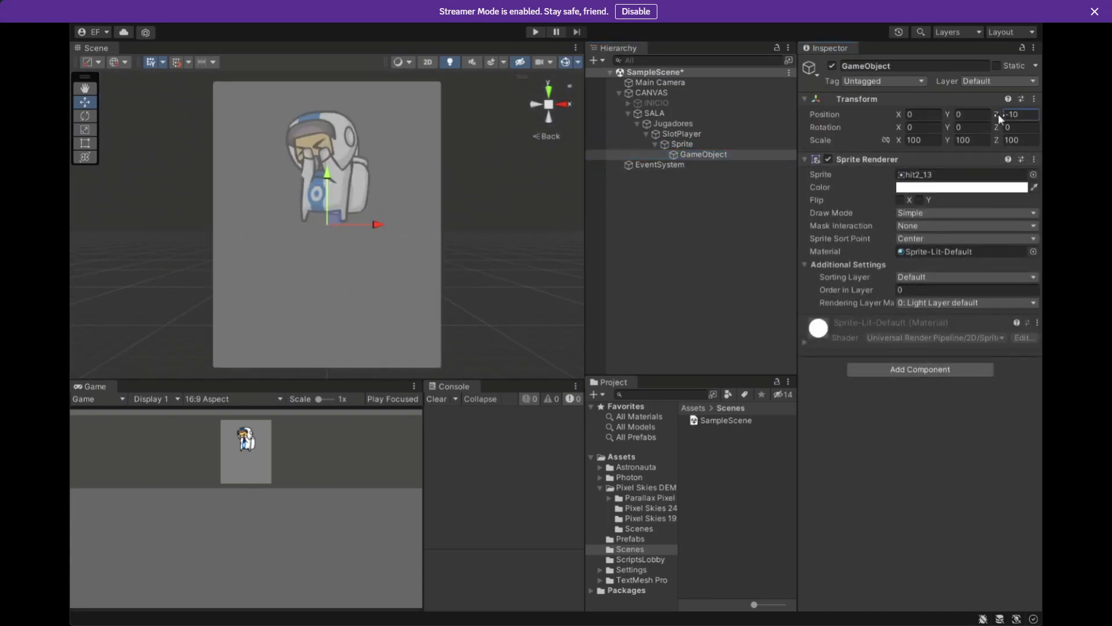
pyautogui.moveTo(999, 114); pyautogui.dragTo(840, 128)
pyautogui.click(1035, 120)
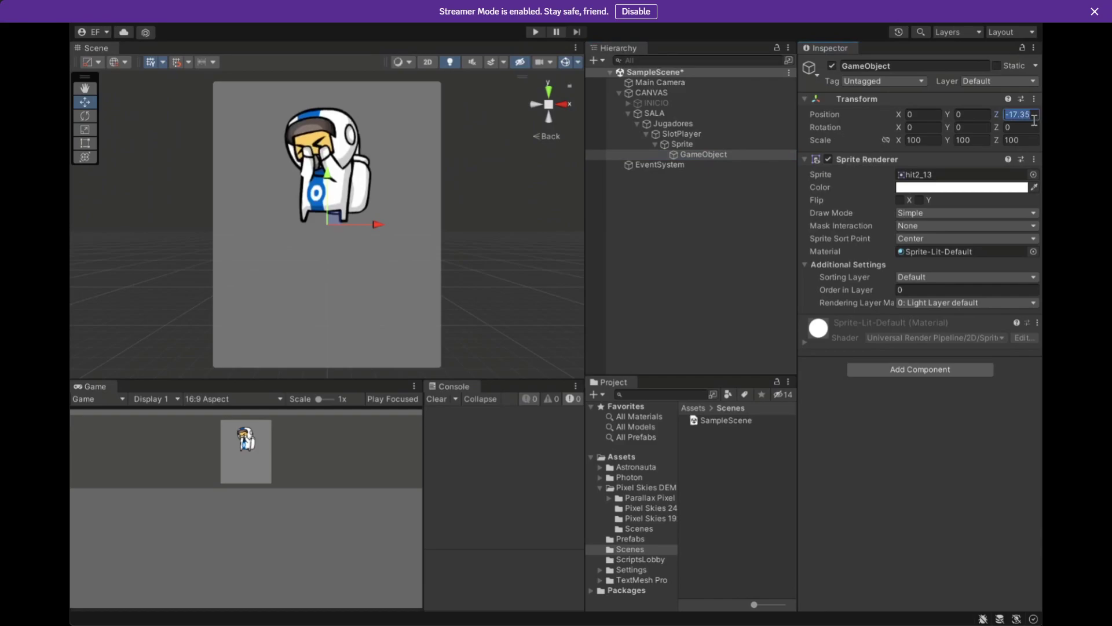
pyautogui.write('-25')
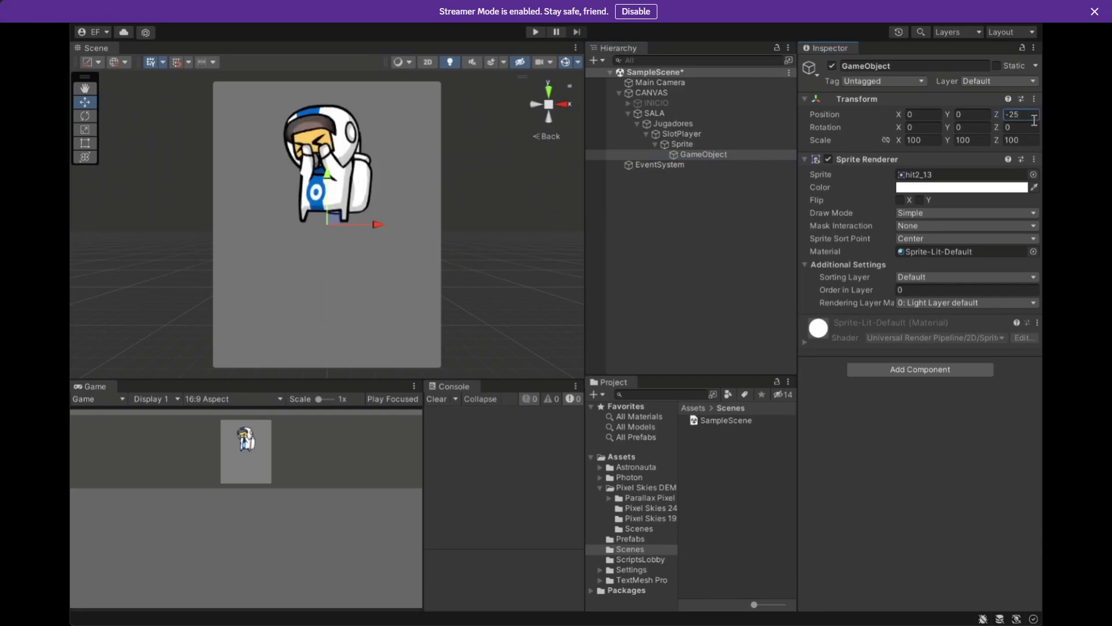
pyautogui.click(693, 145)
pyautogui.click(687, 154)
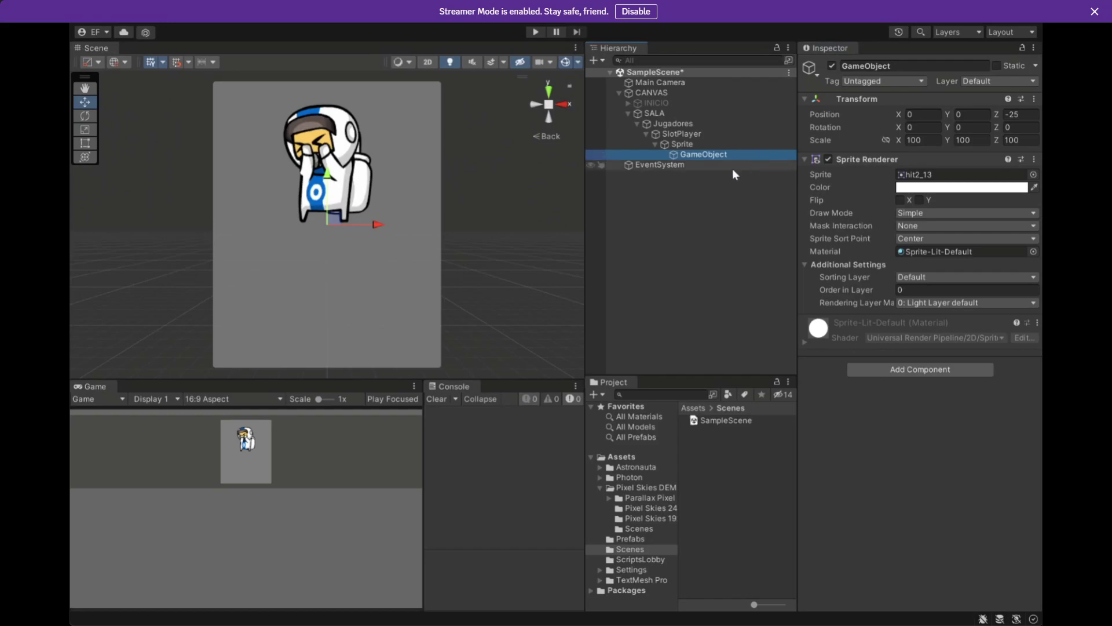
# Lower the astronaut GameObject within the Sprite object to a Y position of about -52.4.
pyautogui.click(690, 144)
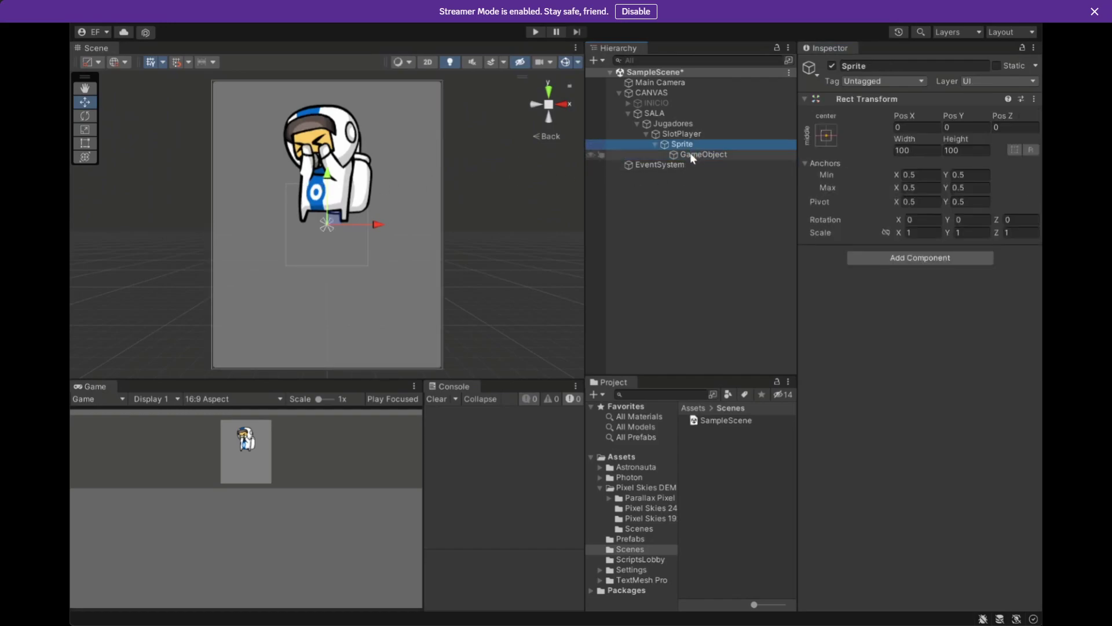
pyautogui.click(690, 154)
pyautogui.moveTo(328, 178); pyautogui.dragTo(327, 225)
# Try shifting the Sprite object's Y position to -7 and undo the change.
pyautogui.click(706, 146)
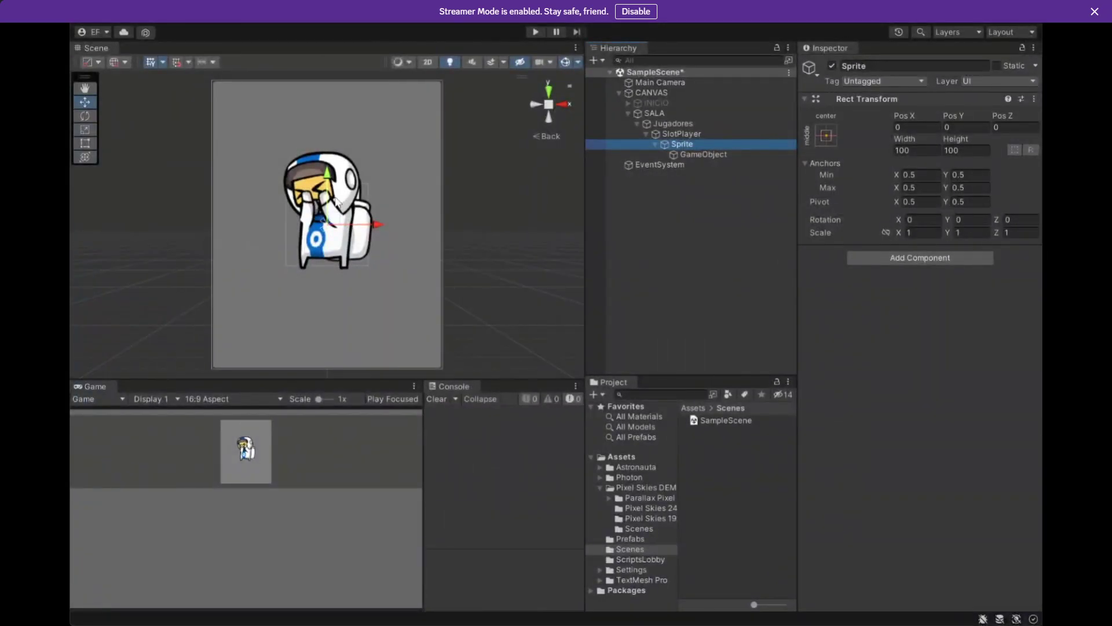
pyautogui.moveTo(332, 181); pyautogui.dragTo(331, 189)
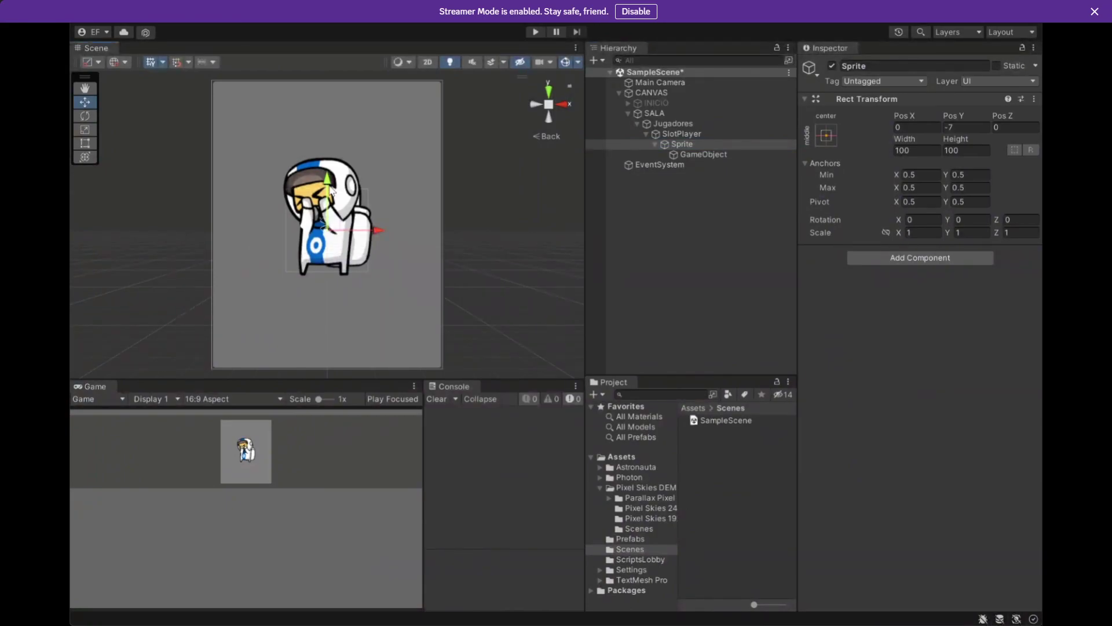
pyautogui.hotkey('ctrl', 'z')
# Fine-tune the astronaut GameObject's Y position to about -58.1 to centre it on the Sprite object.
pyautogui.click(741, 155)
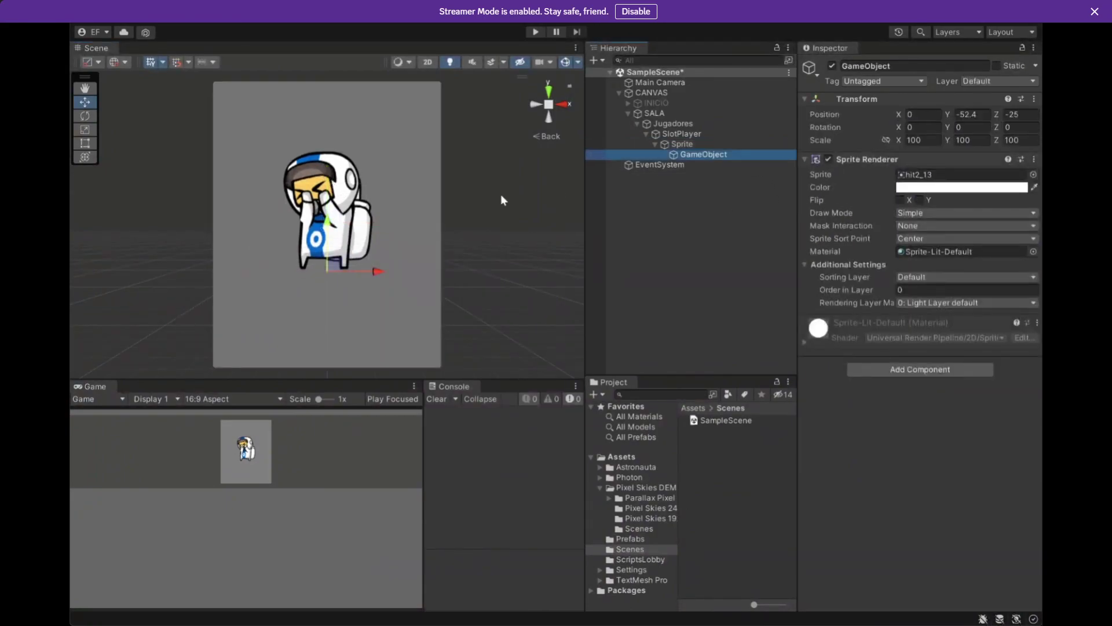
pyautogui.moveTo(328, 228); pyautogui.dragTo(330, 234)
pyautogui.click(684, 144)
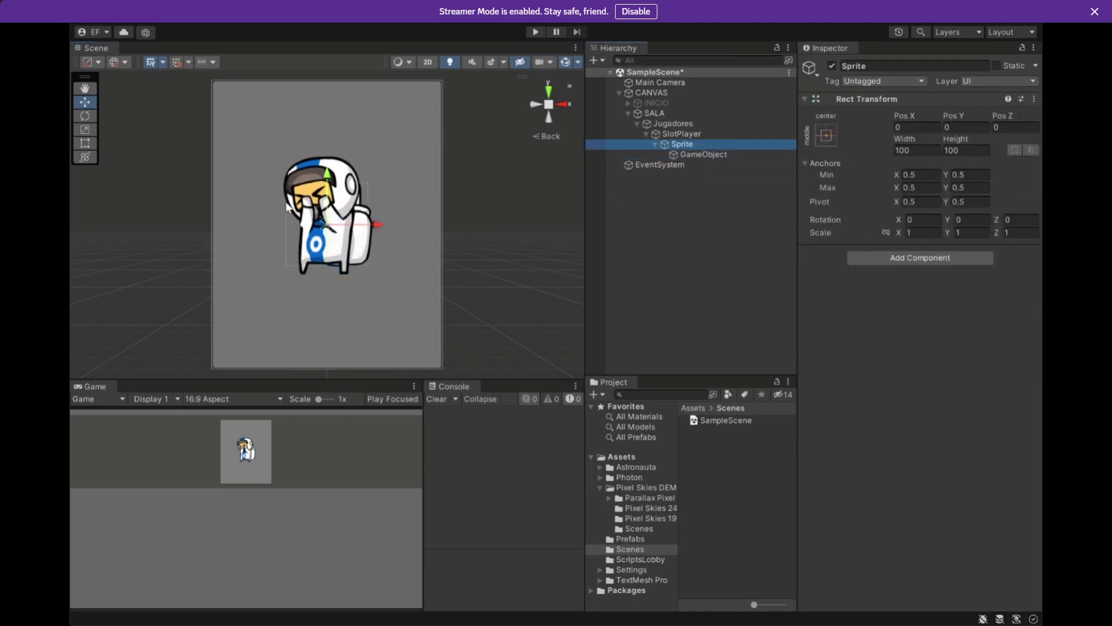
# Switch the scene to 2D view and check the astronaut's placement against the Sprite object's rectangle with the Rect tool.
pyautogui.press('f')
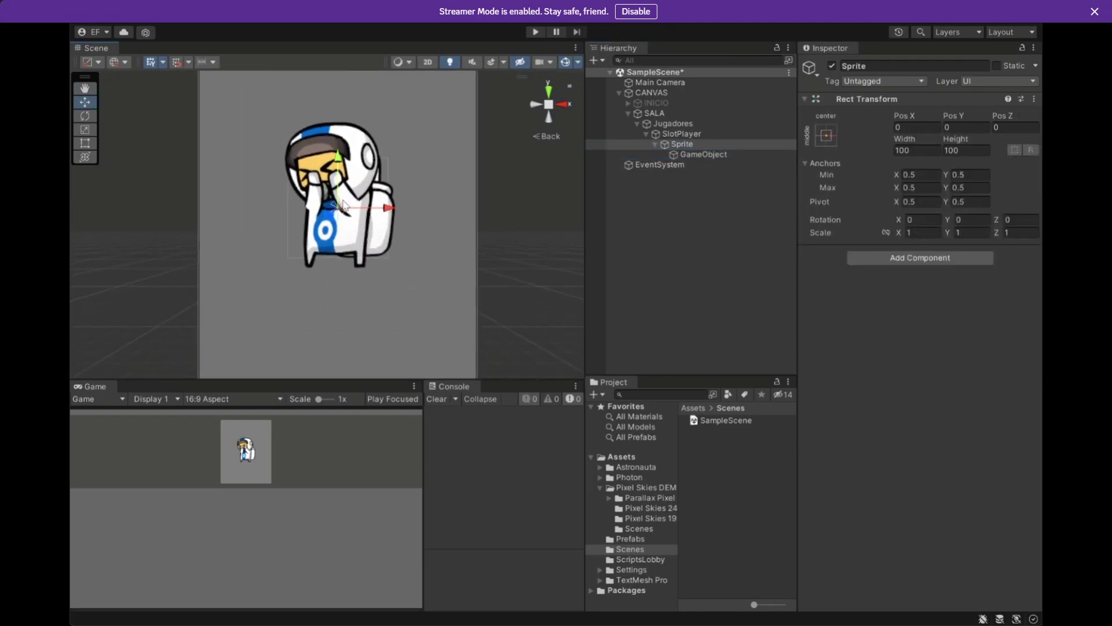
pyautogui.click(426, 64)
pyautogui.press('t')
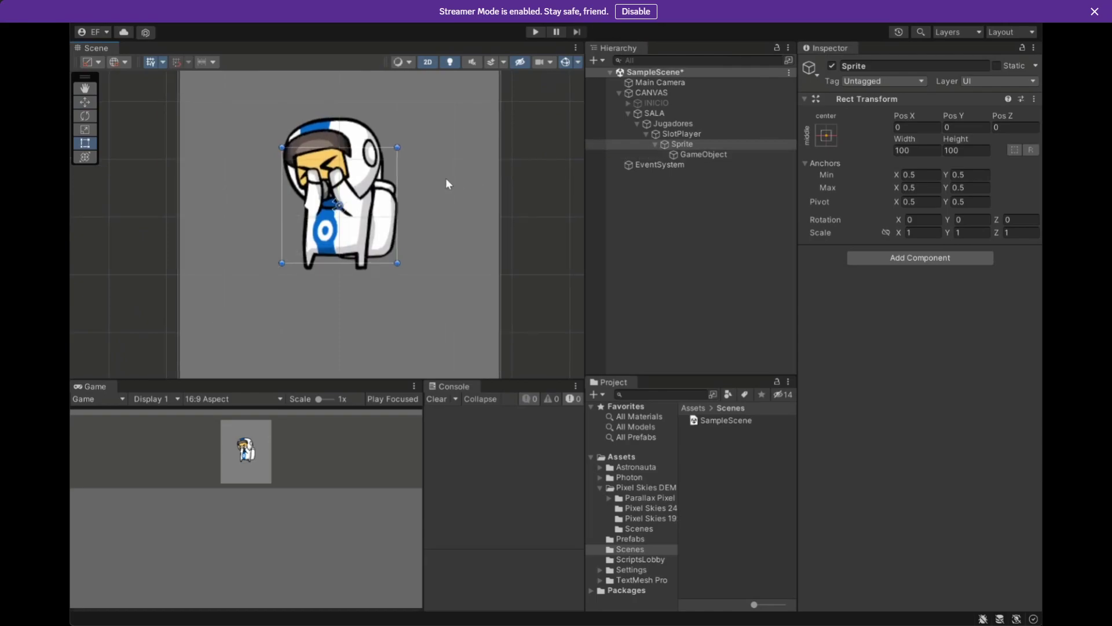
pyautogui.click(698, 155)
pyautogui.moveTo(437, 176); pyautogui.dragTo(431, 192, button='middle')
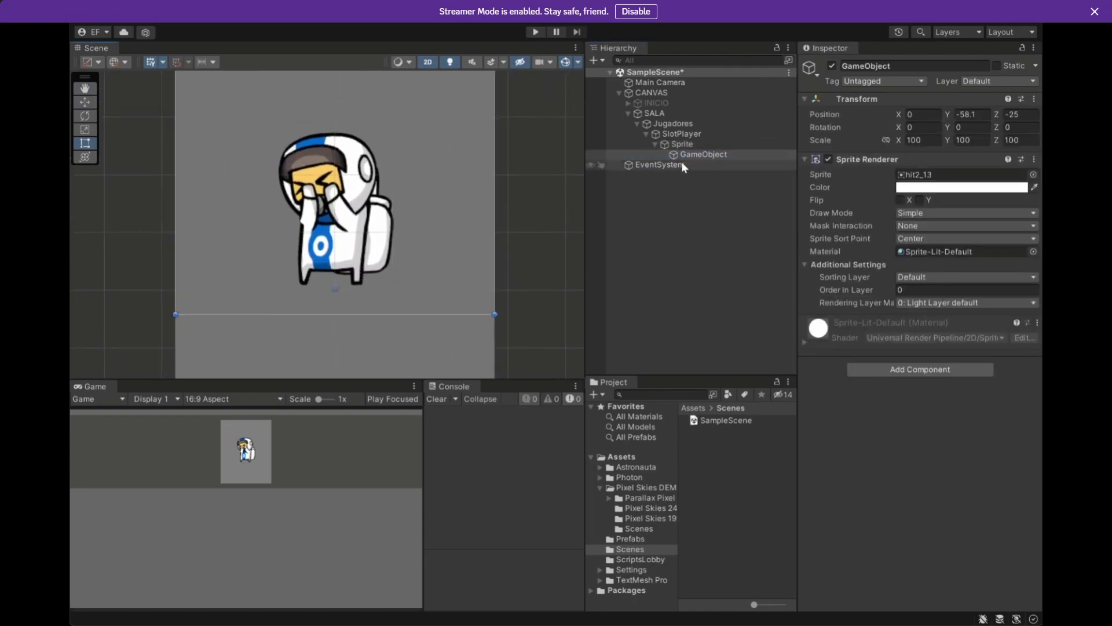
pyautogui.click(675, 145)
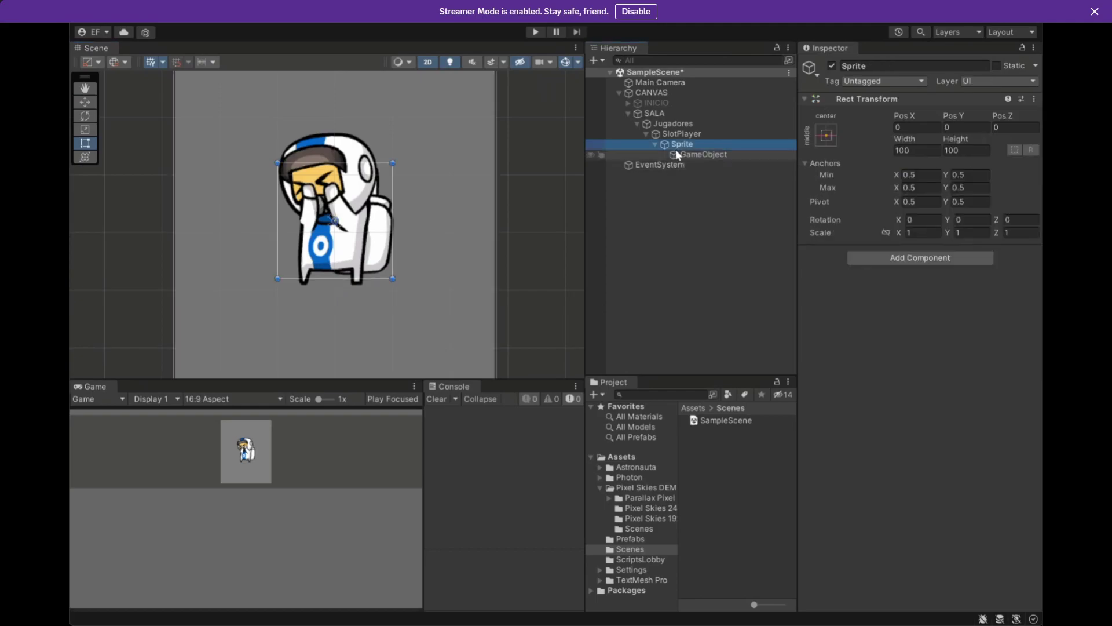
# Switch to the Move tool and compare the astronaut GameObject's pivot with the pivot and rectangle of the parent Sprite object.
pyautogui.click(676, 152)
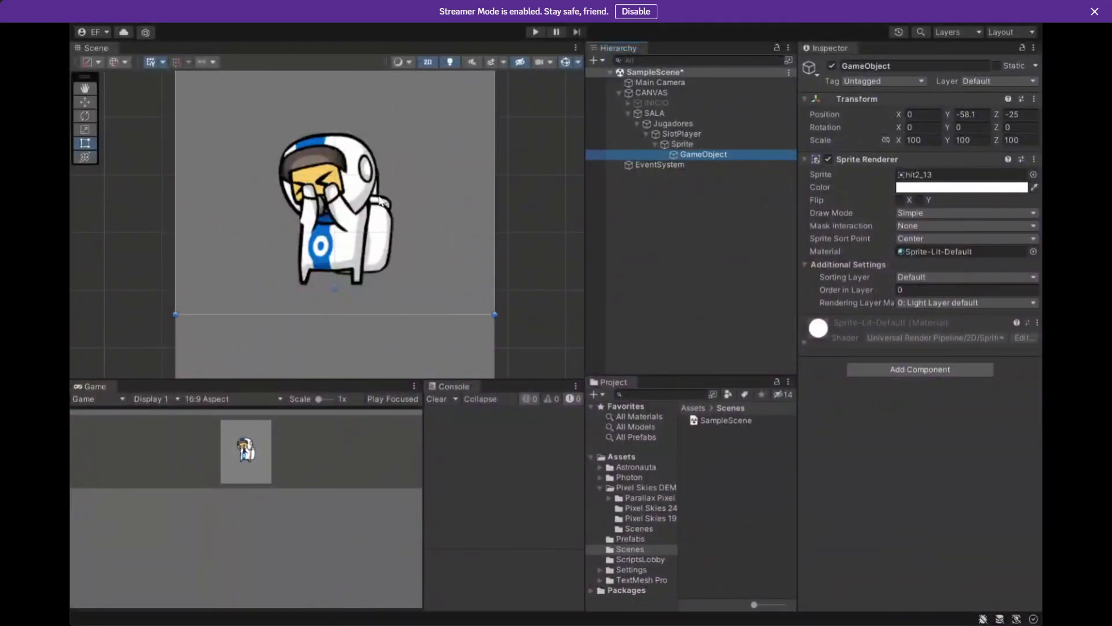
pyautogui.scroll(-3, 304, 212)
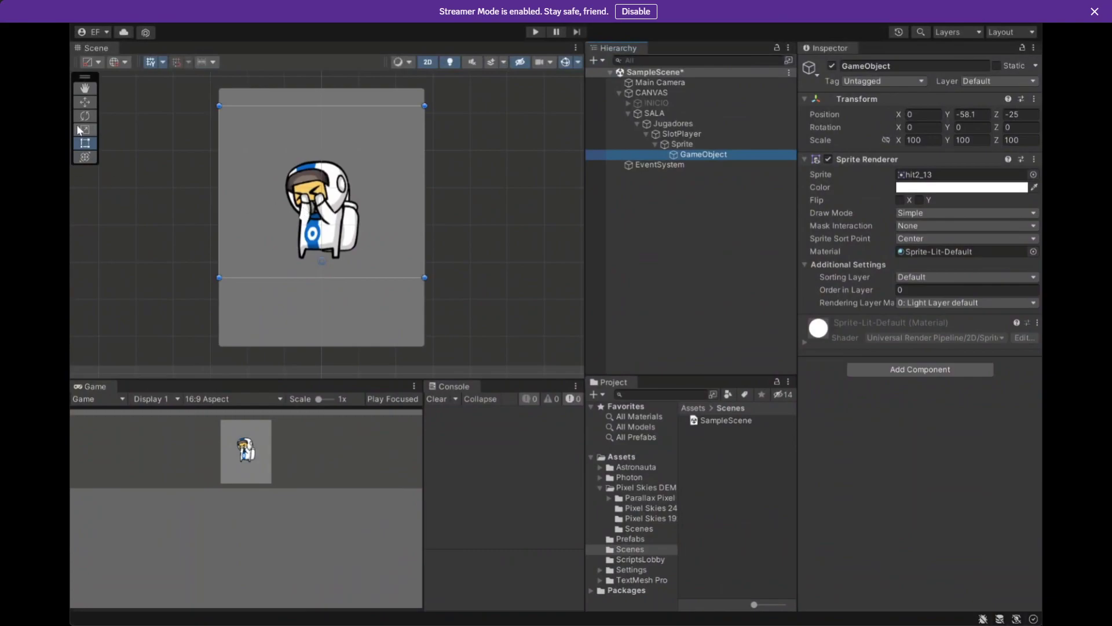
pyautogui.click(89, 103)
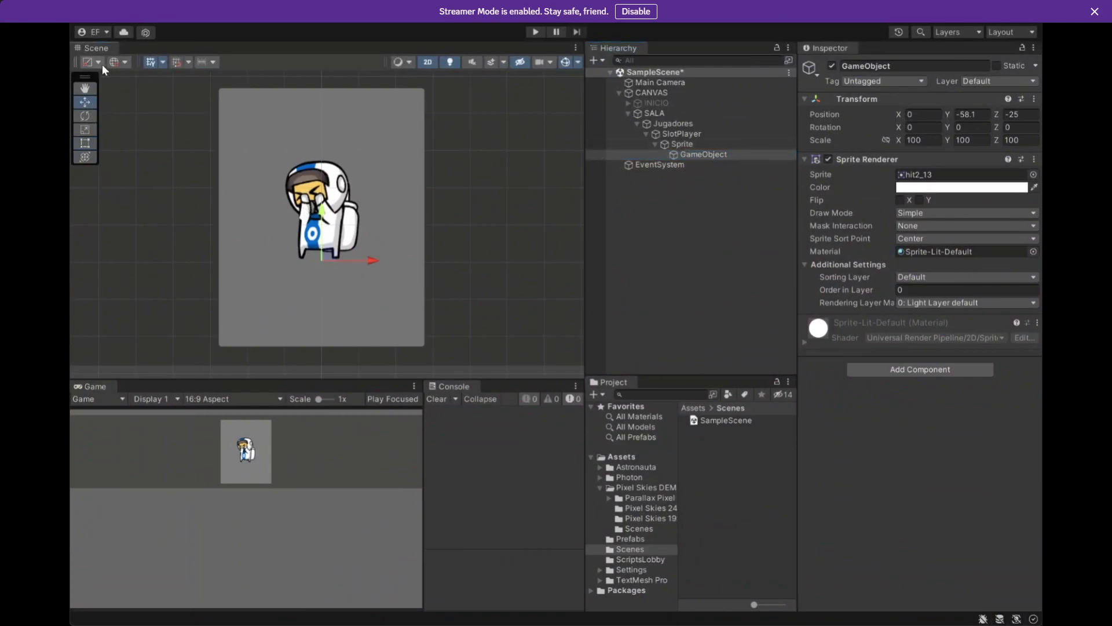
pyautogui.press('x')
pyautogui.click(684, 144)
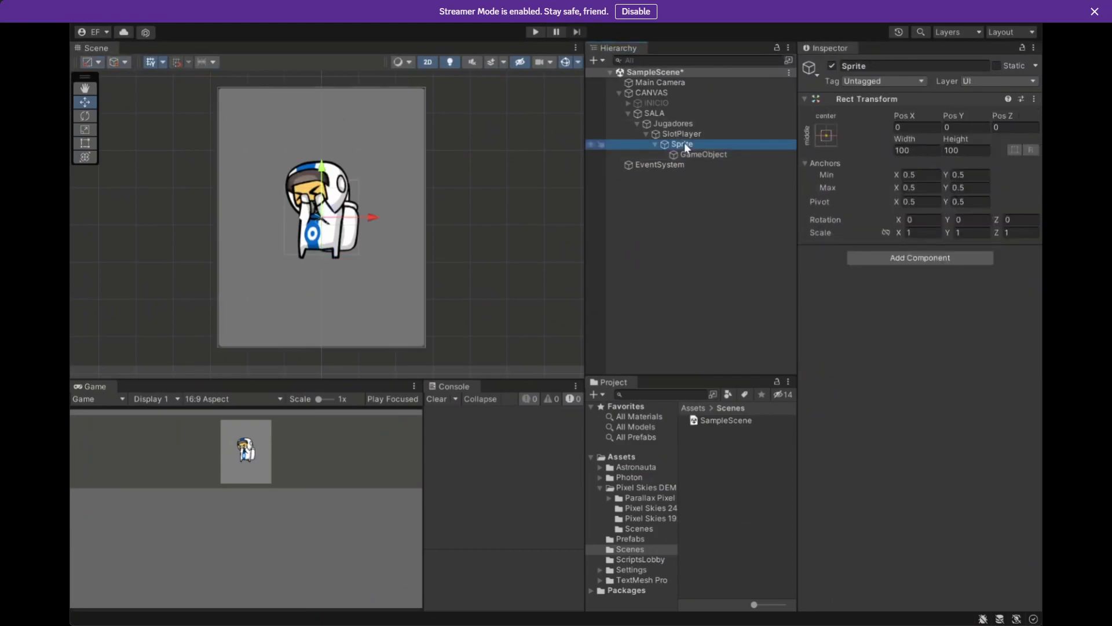
pyautogui.click(712, 155)
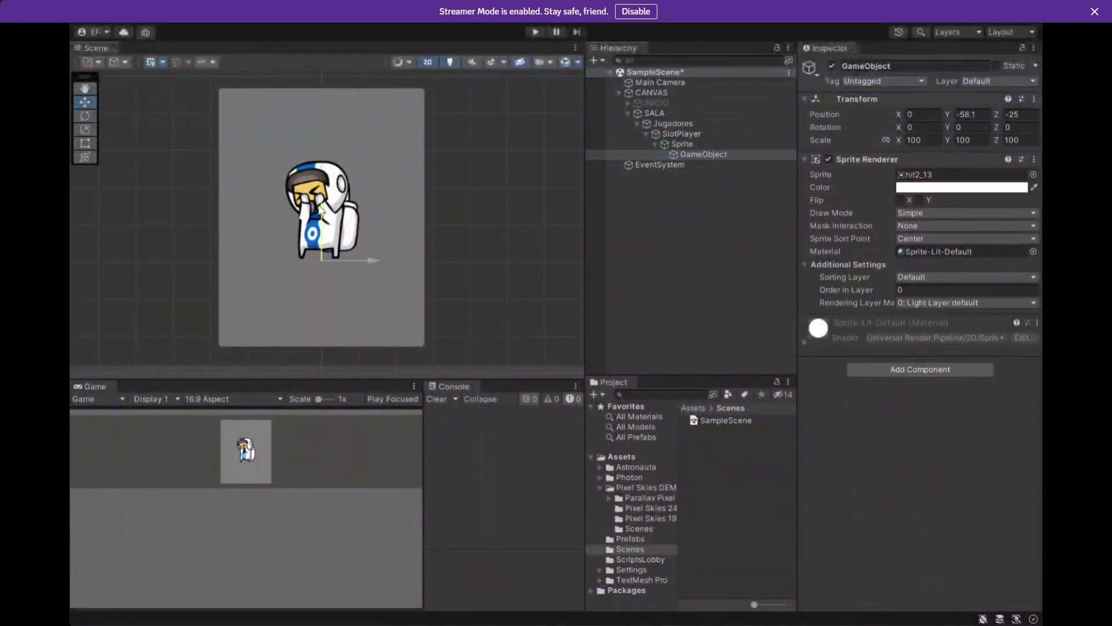
pyautogui.click(707, 144)
pyautogui.scroll(2, 318, 207)
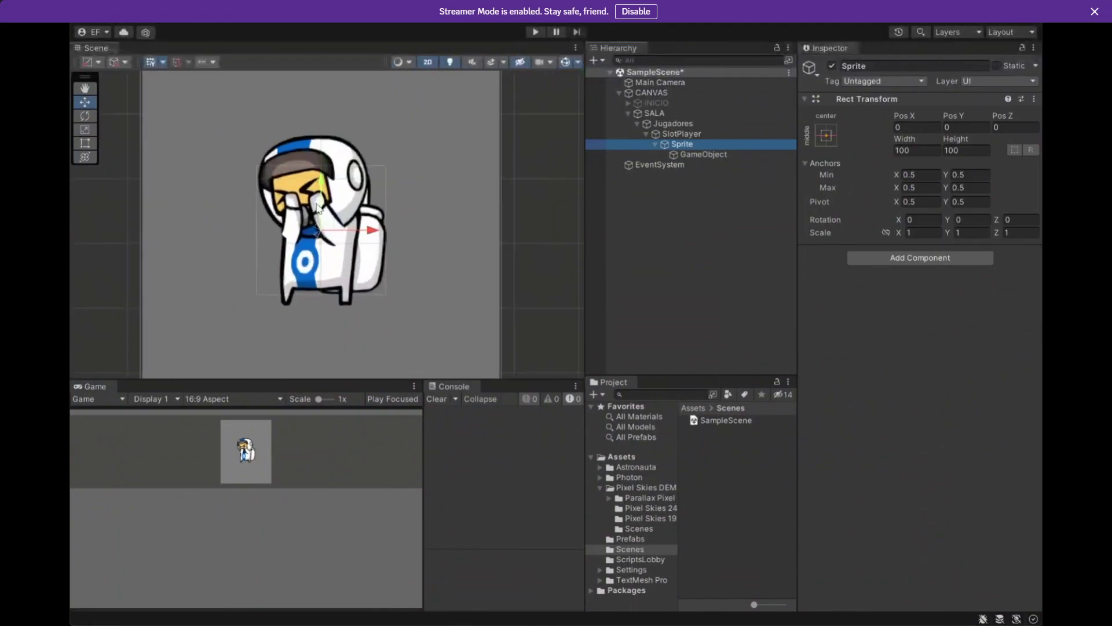
pyautogui.scroll(-3, 319, 208)
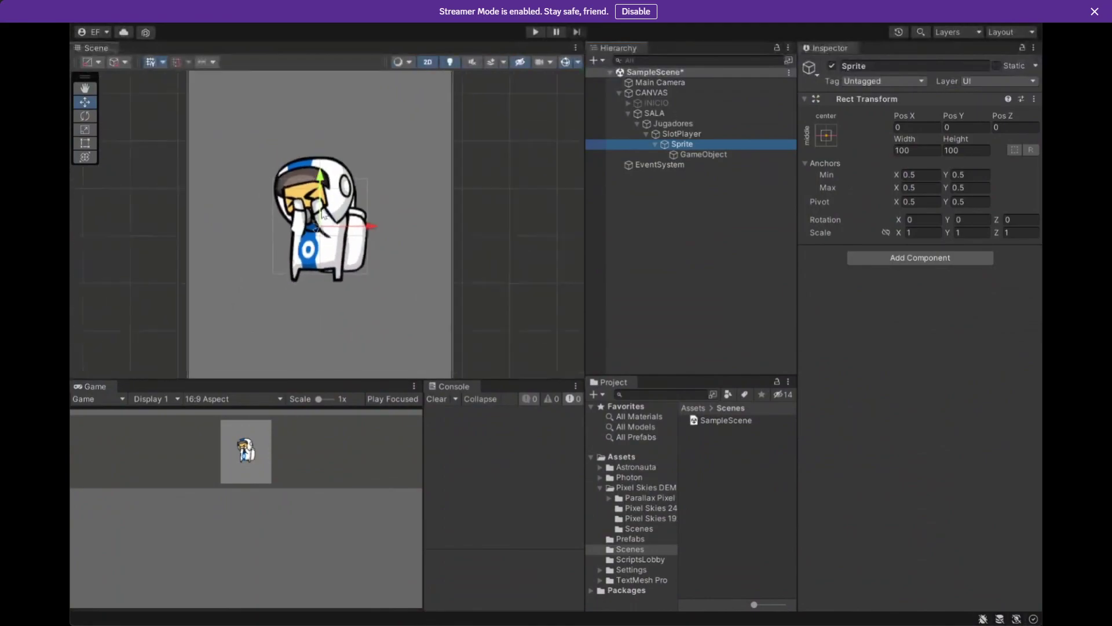
# Resize the Sprite object's rectangle to a width of 120 and a height of 140.
pyautogui.click(915, 150)
pyautogui.write('1')
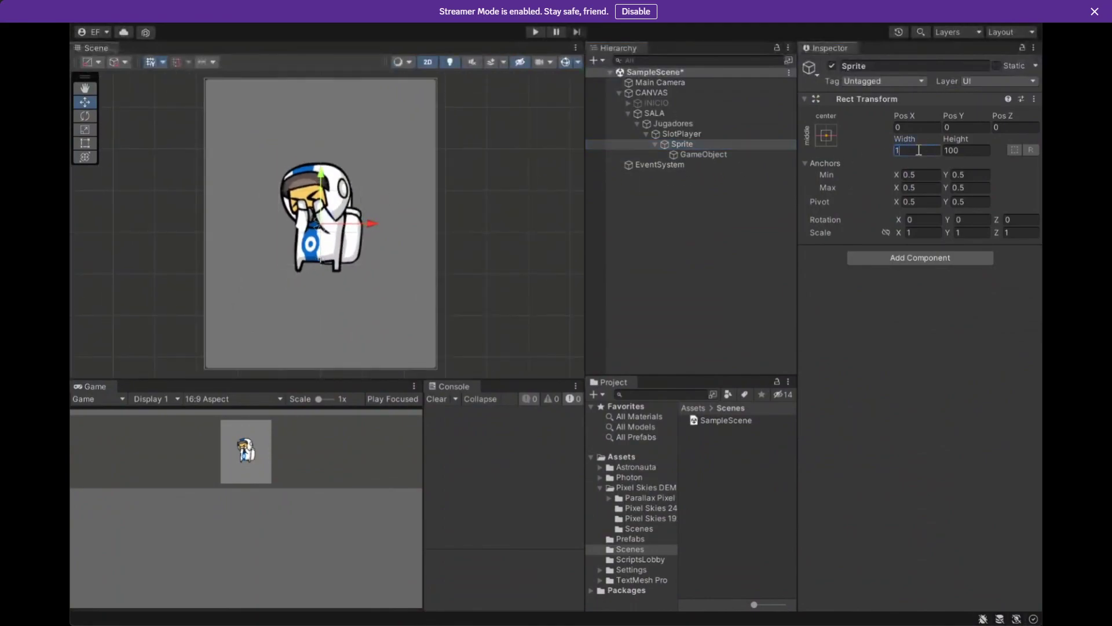
pyautogui.write('20')
pyautogui.click(968, 150)
pyautogui.write('21')
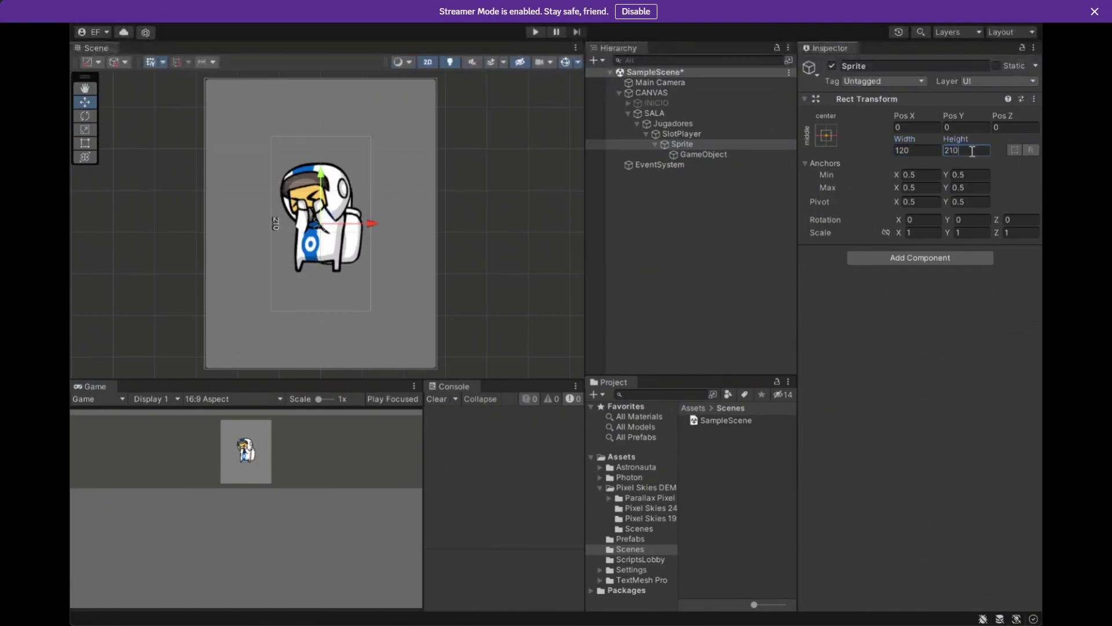
pyautogui.write('0')
pyautogui.press('BackSpace')
pyautogui.press('BackSpace')
pyautogui.press('BackSpace')
pyautogui.write('120')
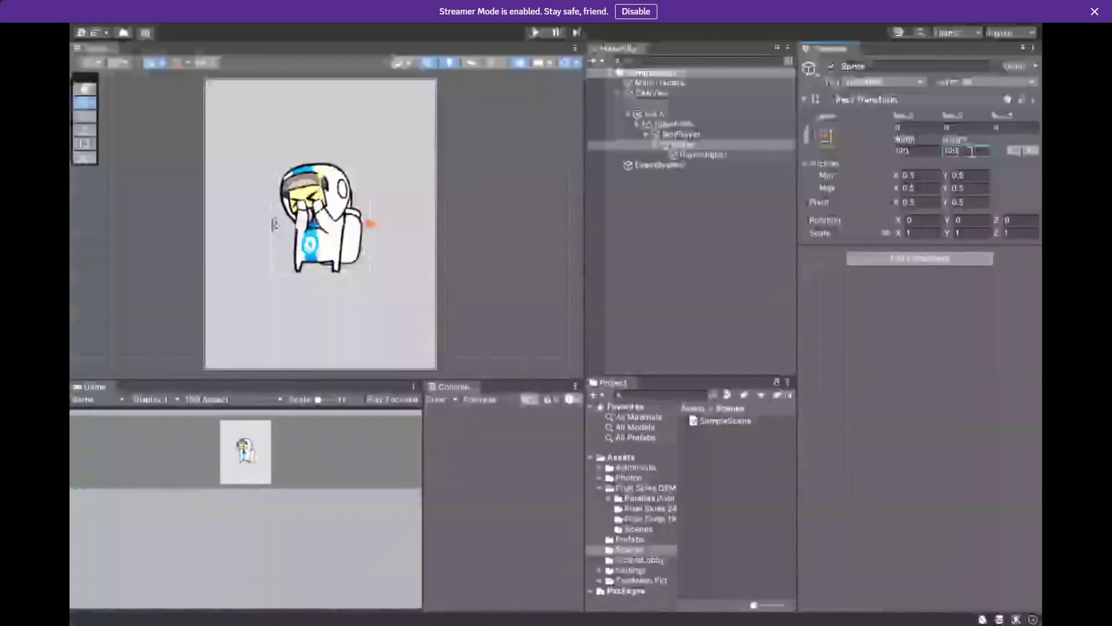
pyautogui.write('140')
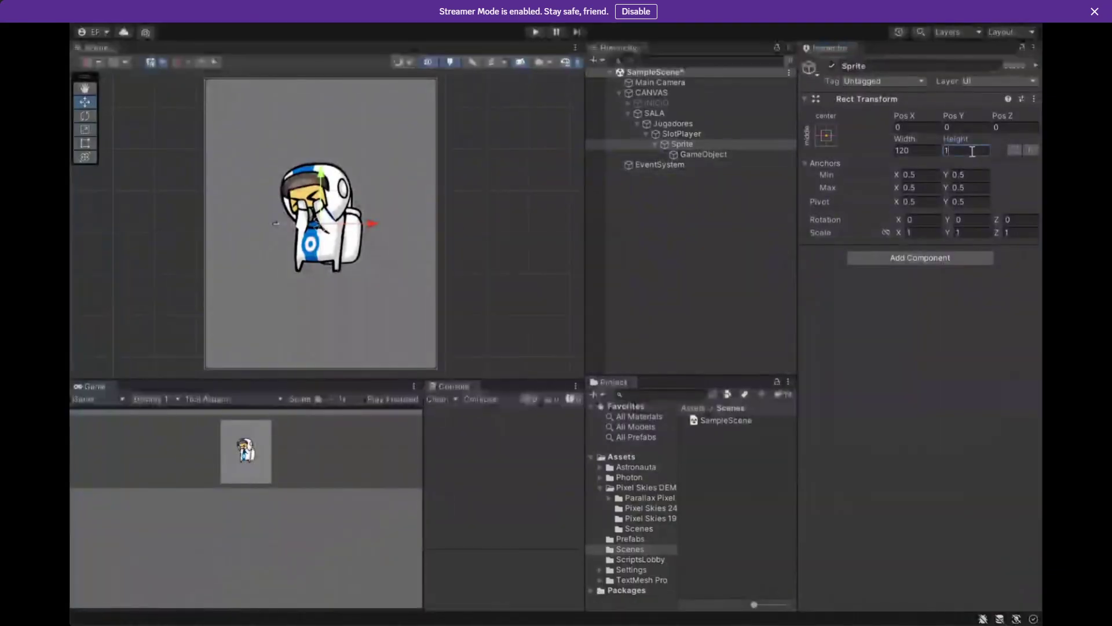
# Lower the astronaut GameObject to a Y position of about -68.4 to fit it inside the Sprite object's rectangle.
pyautogui.click(692, 155)
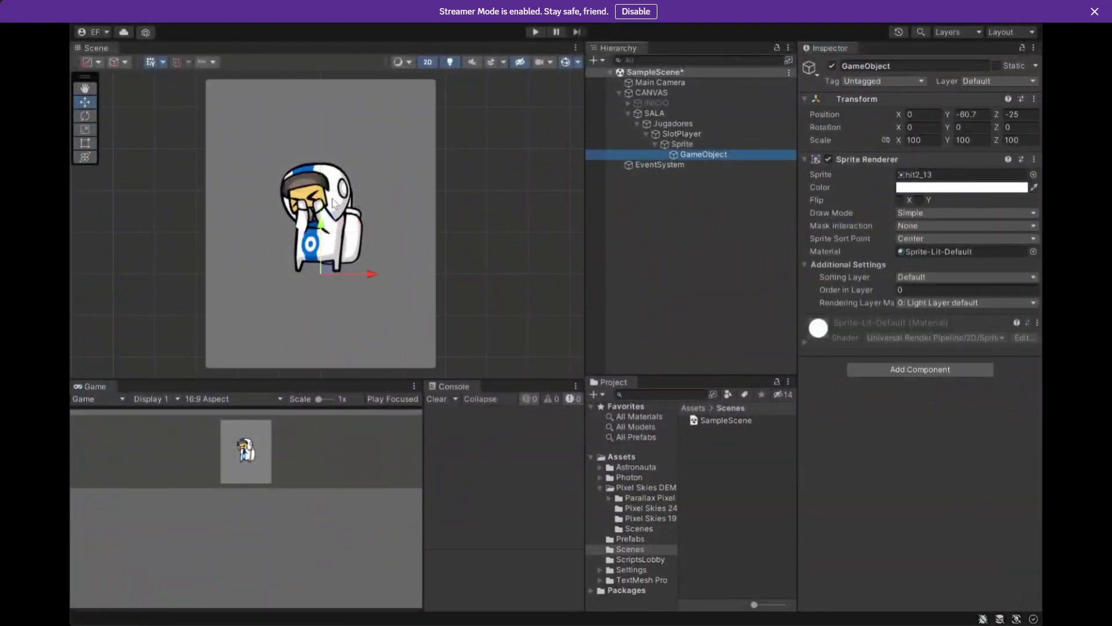
pyautogui.click(680, 144)
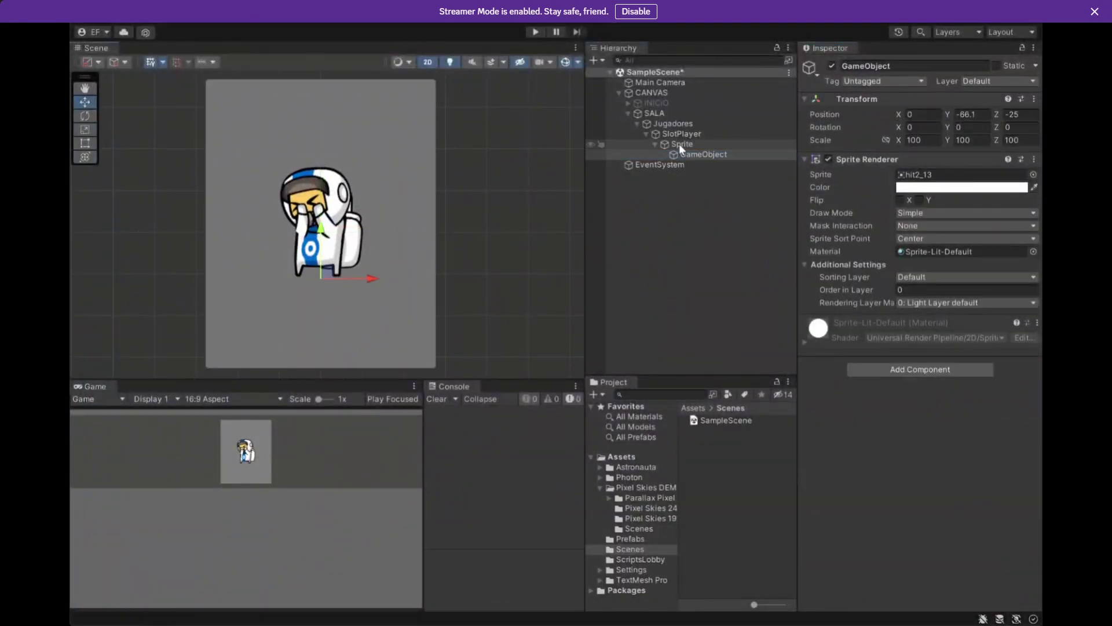
pyautogui.click(692, 154)
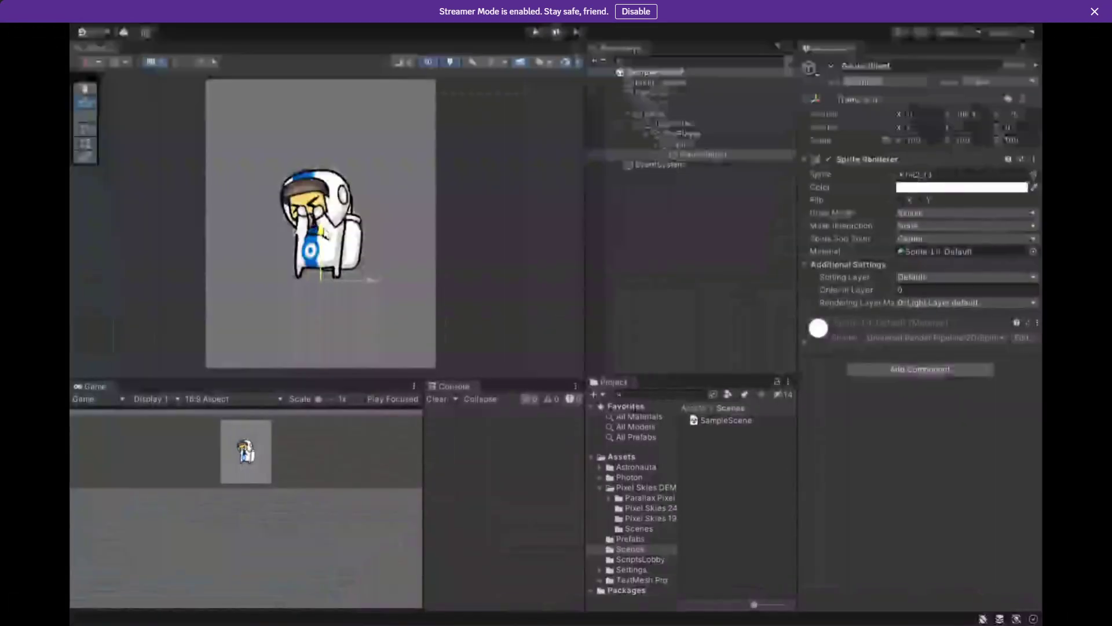
pyautogui.moveTo(324, 230); pyautogui.dragTo(325, 233)
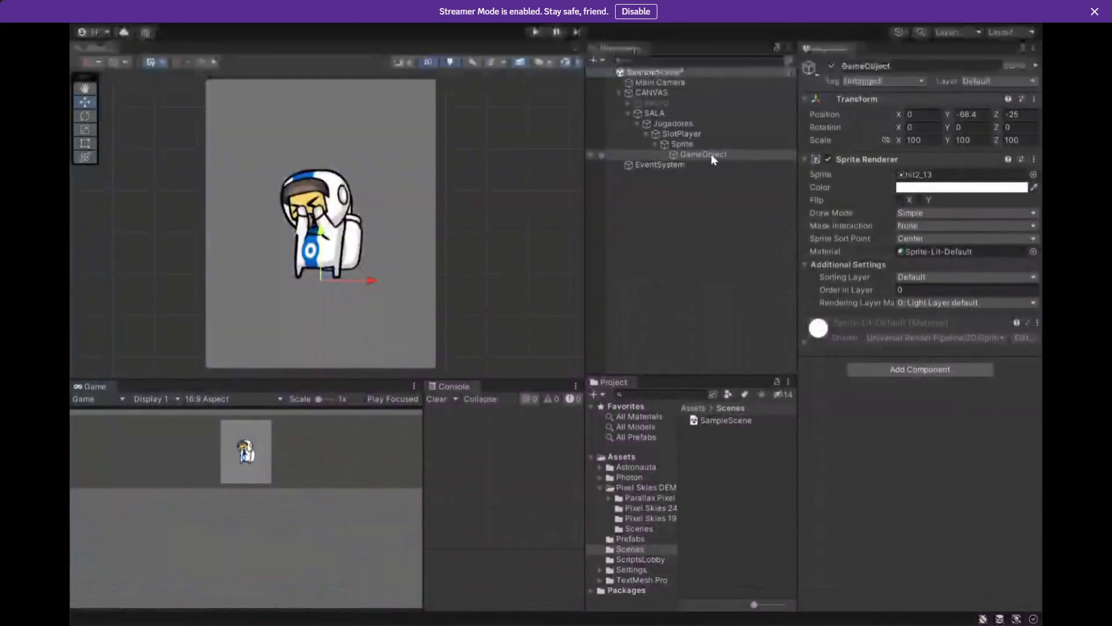
pyautogui.click(711, 147)
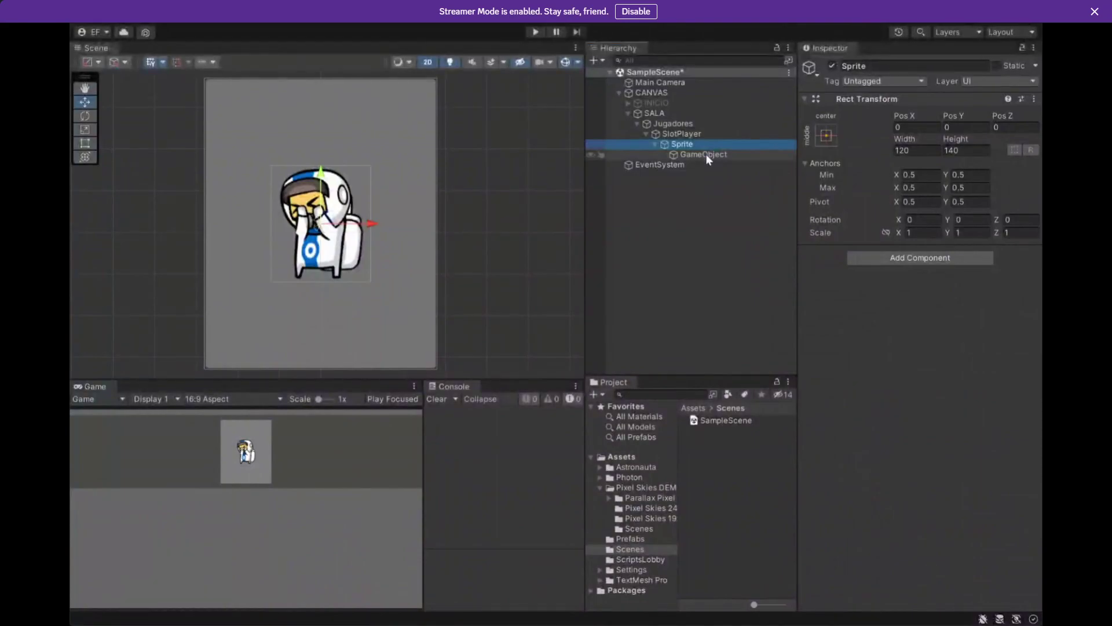
# Rename the astronaut GameObject under the Sprite object as Astronauta.
pyautogui.click(696, 154)
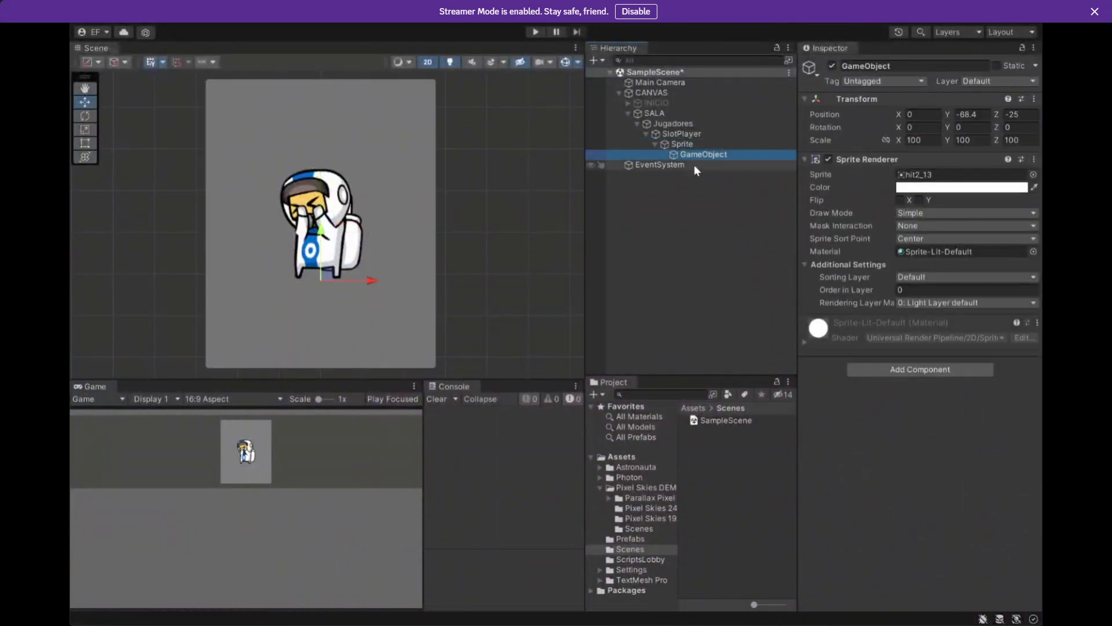
pyautogui.press('F2')
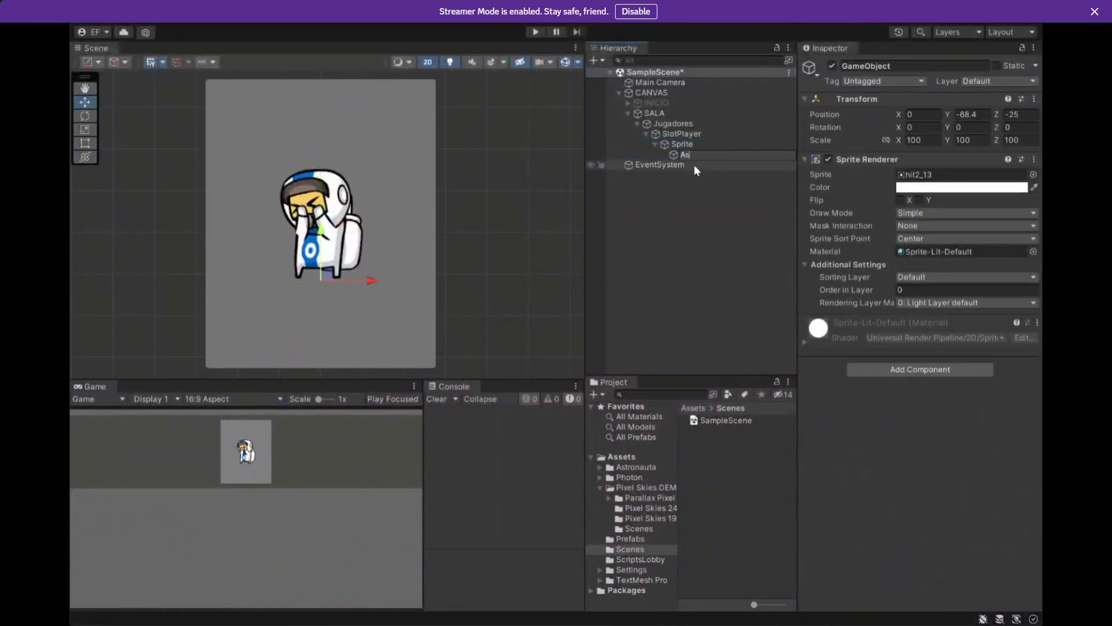
pyautogui.write('Astronauta')
pyautogui.press('Return')
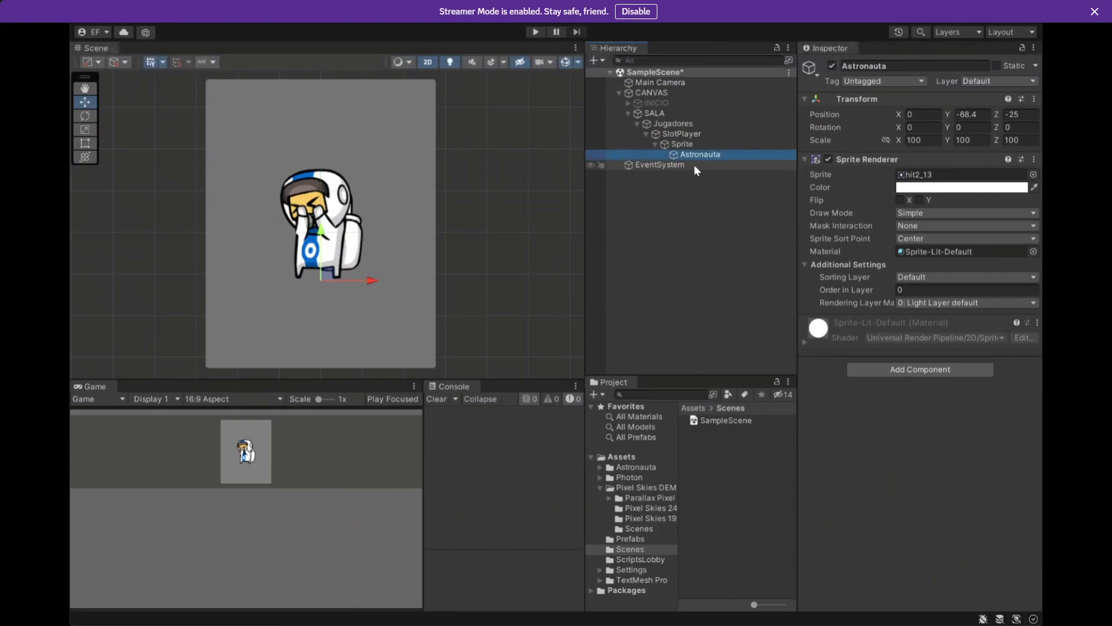
# Constrain the Astronauta object's scale proportions and set its scale to 1 on all axes.
pyautogui.click(884, 142)
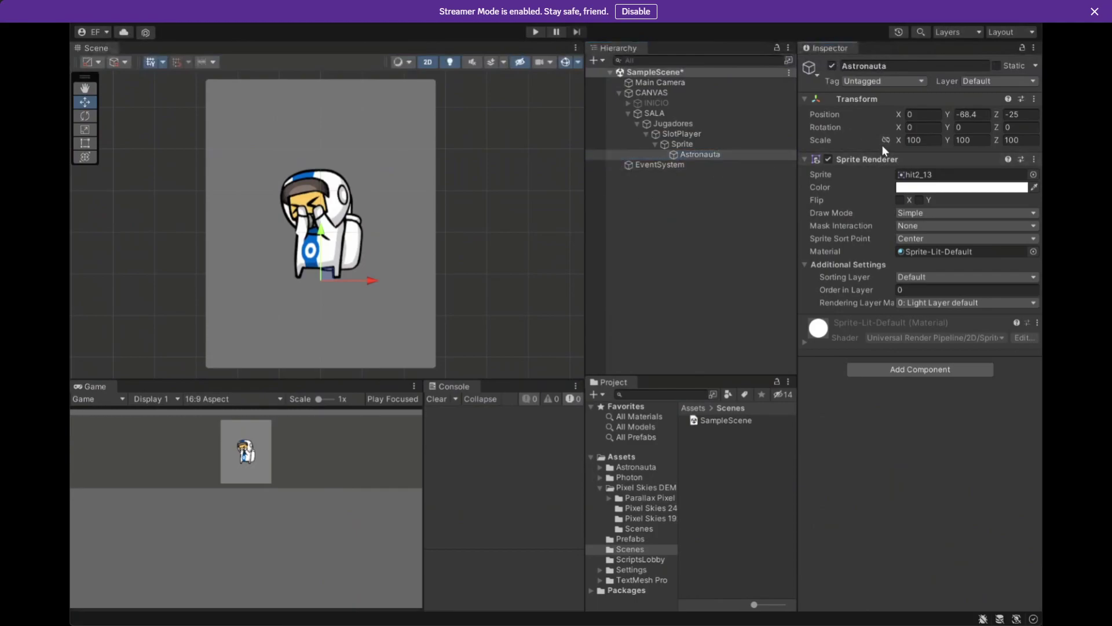
pyautogui.click(715, 146)
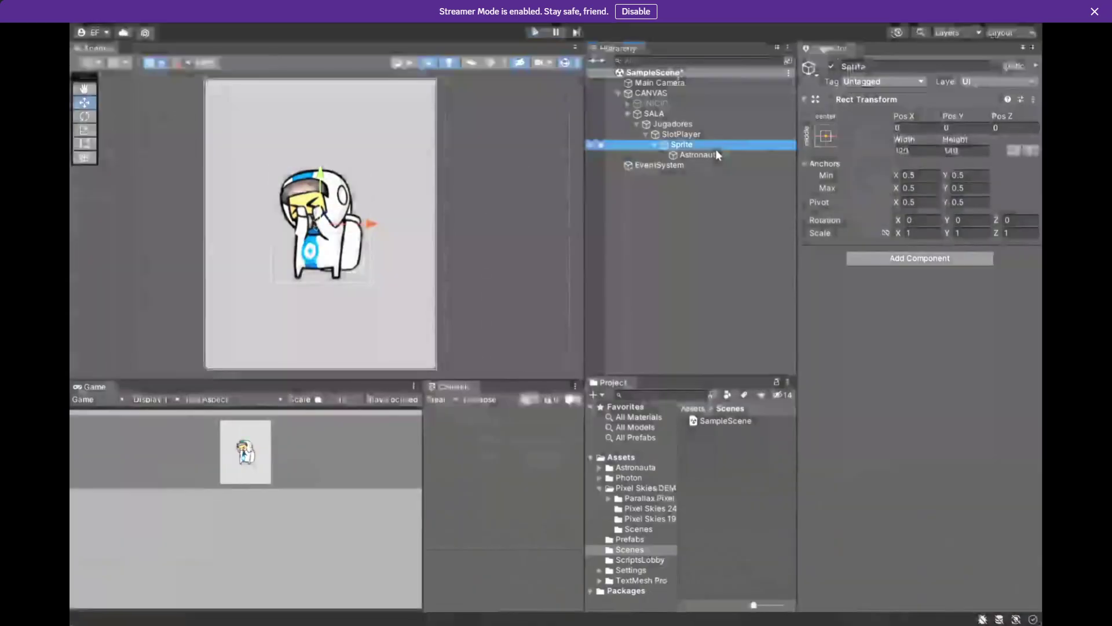
pyautogui.click(708, 155)
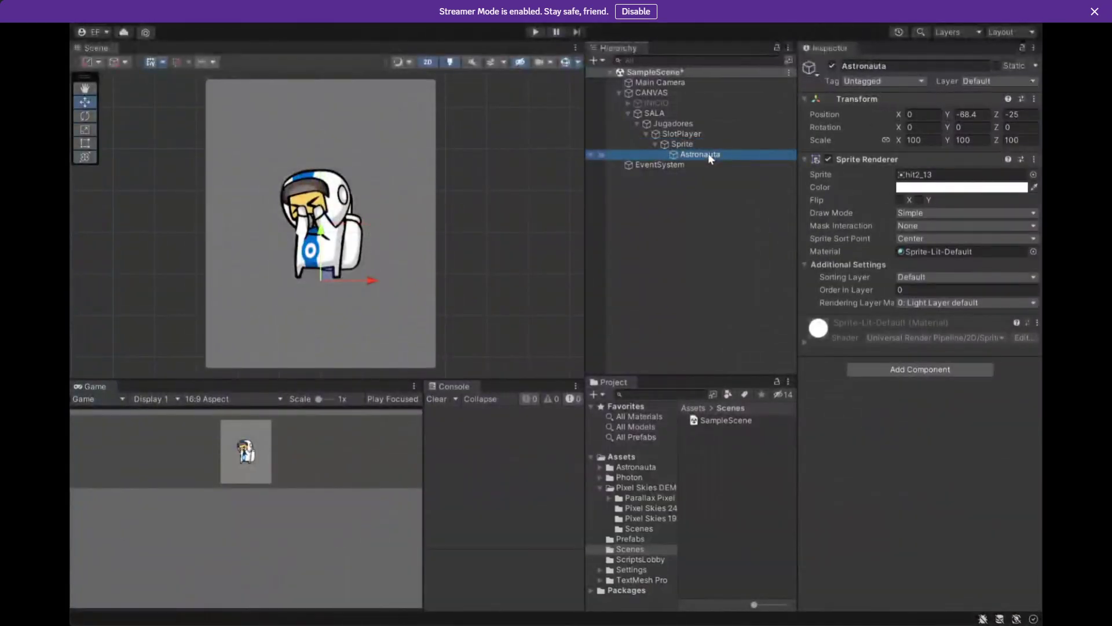
pyautogui.click(925, 144)
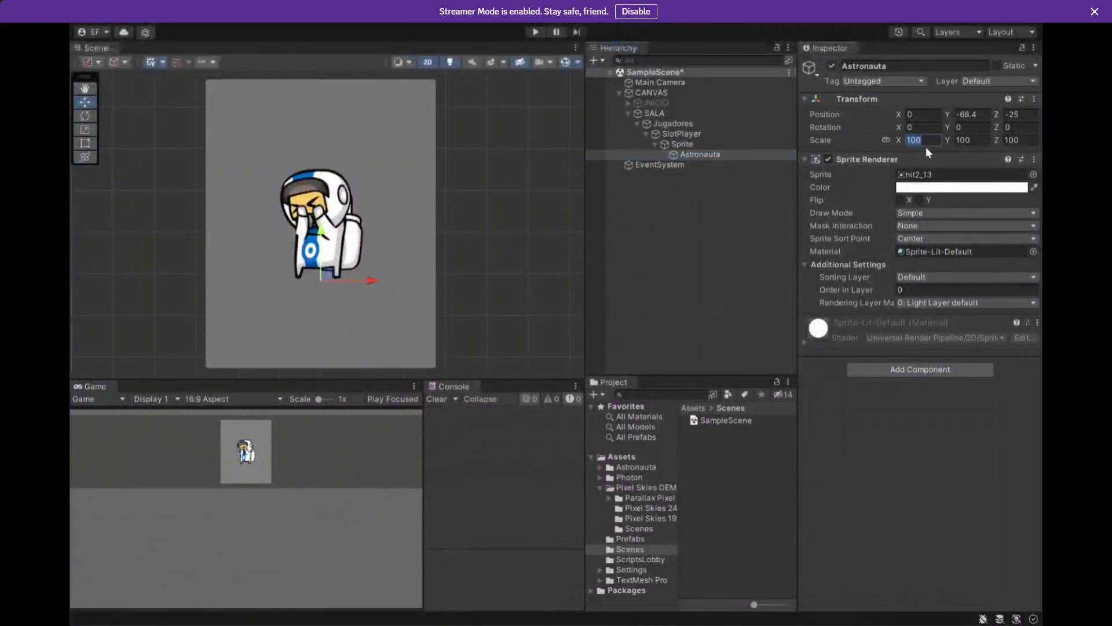
pyautogui.write('1')
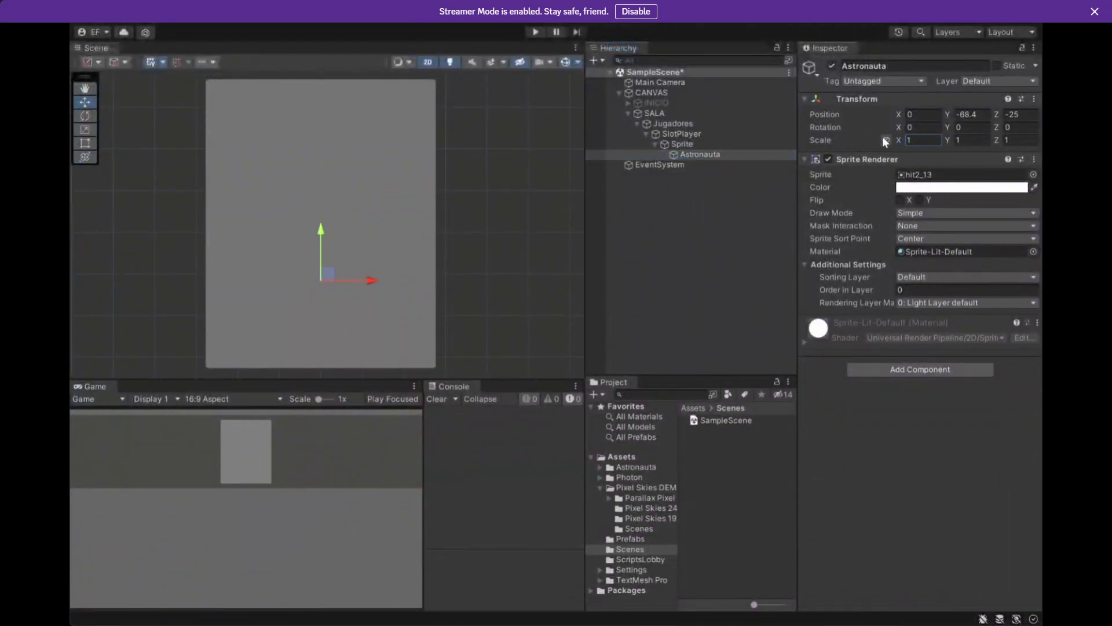
# Constrain the parent Sprite object's scale proportions and set its scale to 100 on all axes.
pyautogui.click(725, 146)
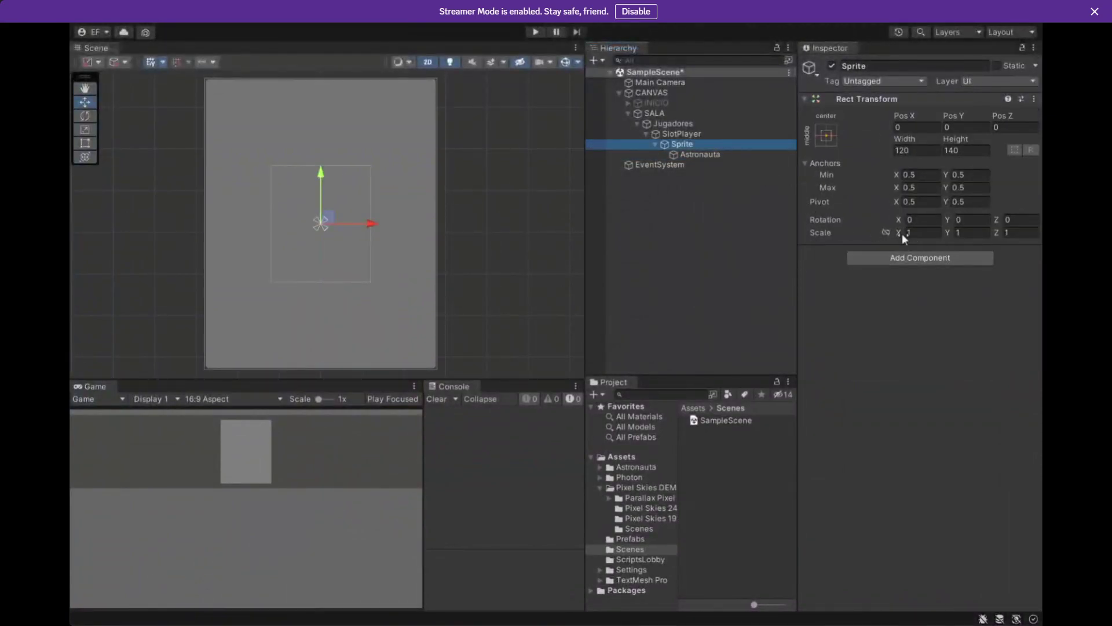
pyautogui.click(885, 232)
pyautogui.click(920, 230)
pyautogui.write('100')
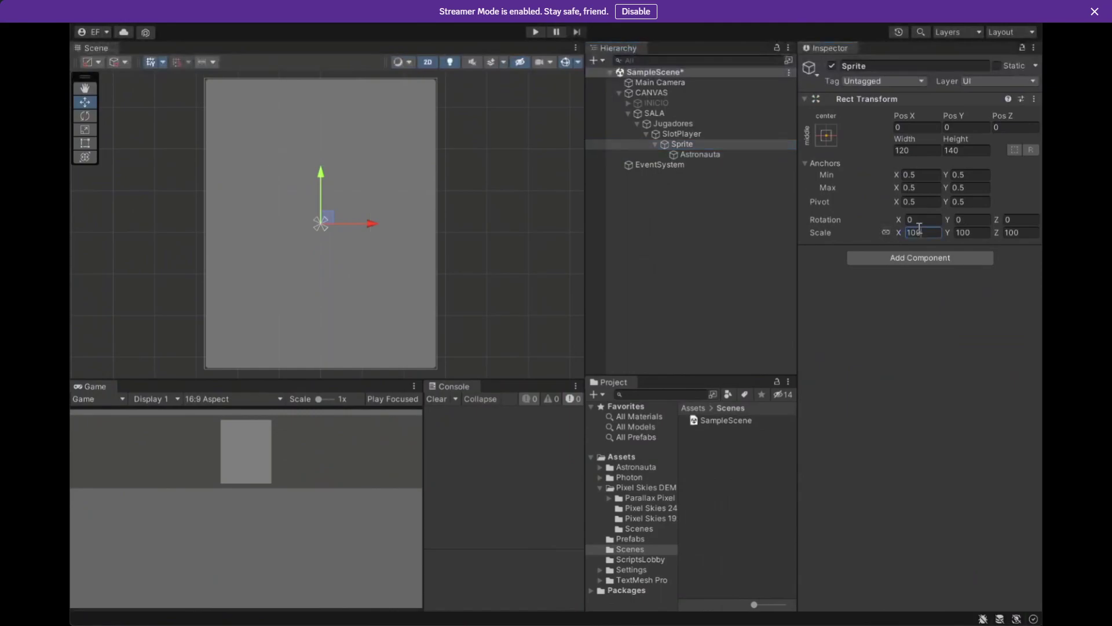
# Try a width of 12 and a height of 140 for the scaled Sprite object's rectangle.
pyautogui.click(700, 153)
pyautogui.click(704, 145)
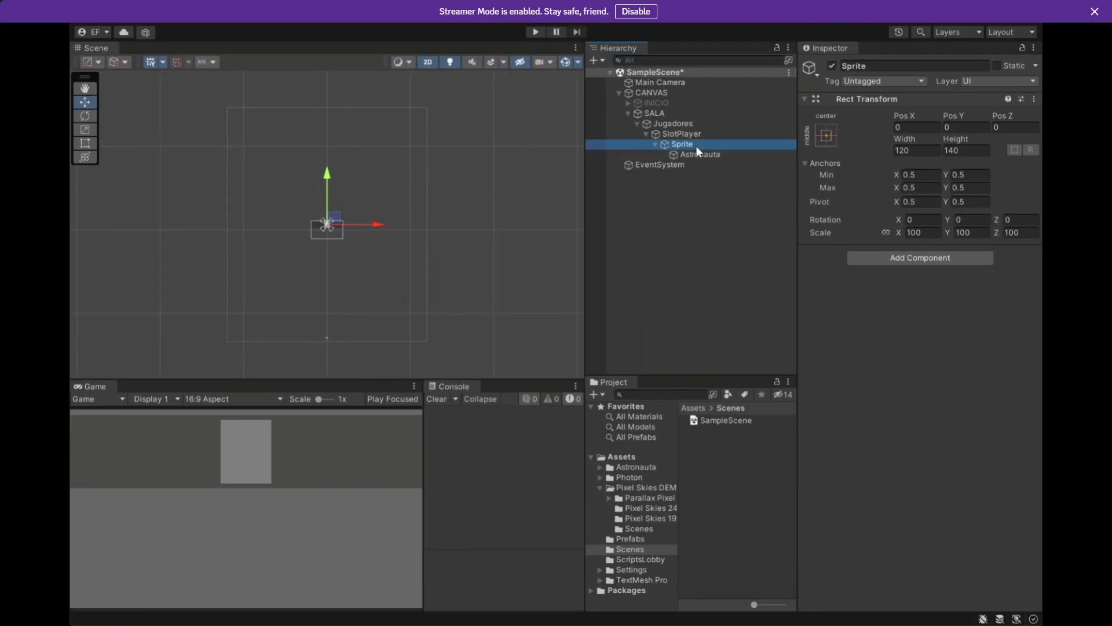
pyautogui.doubleClick(696, 145)
pyautogui.press('BackSpace')
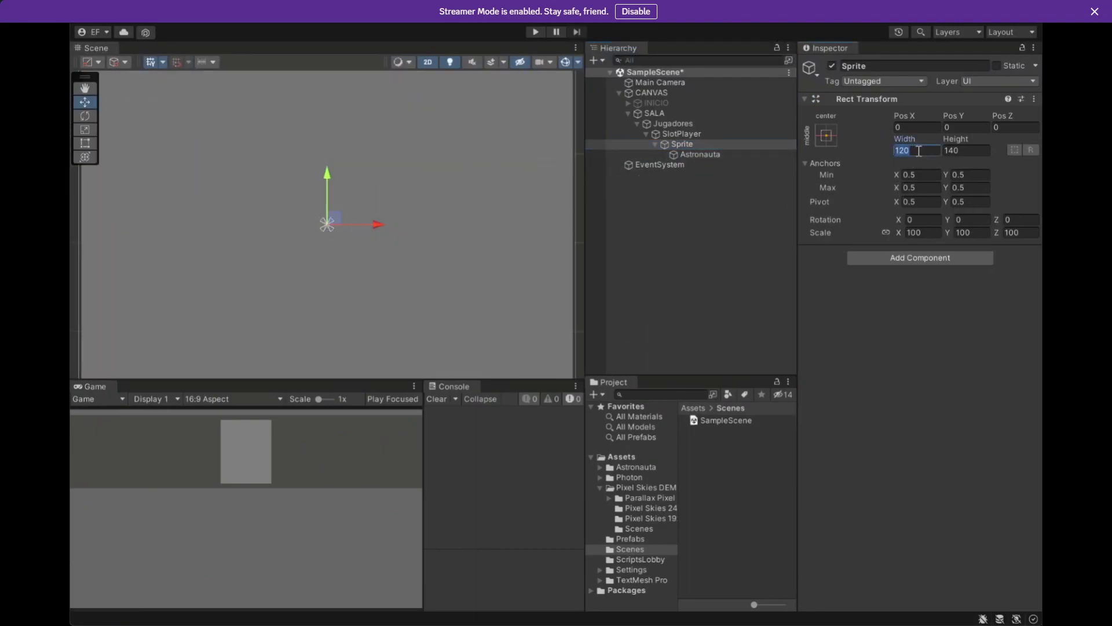
pyautogui.click(956, 151)
pyautogui.press('BackSpace')
pyautogui.write('140')
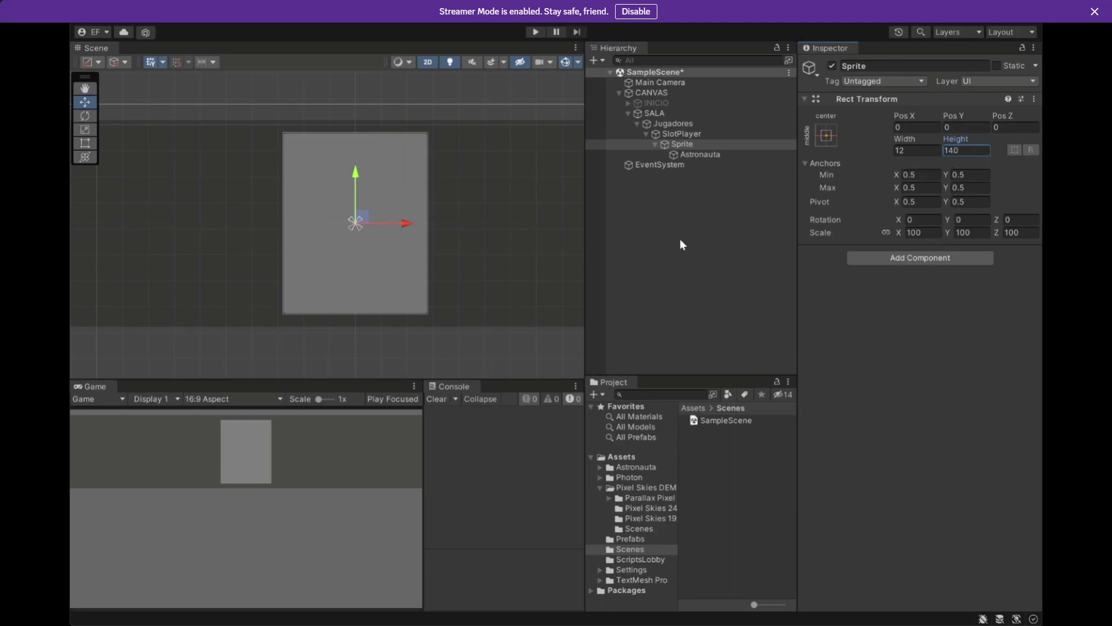
# Set the Astronauta object's scale to 100 on all axes.
pyautogui.click(702, 154)
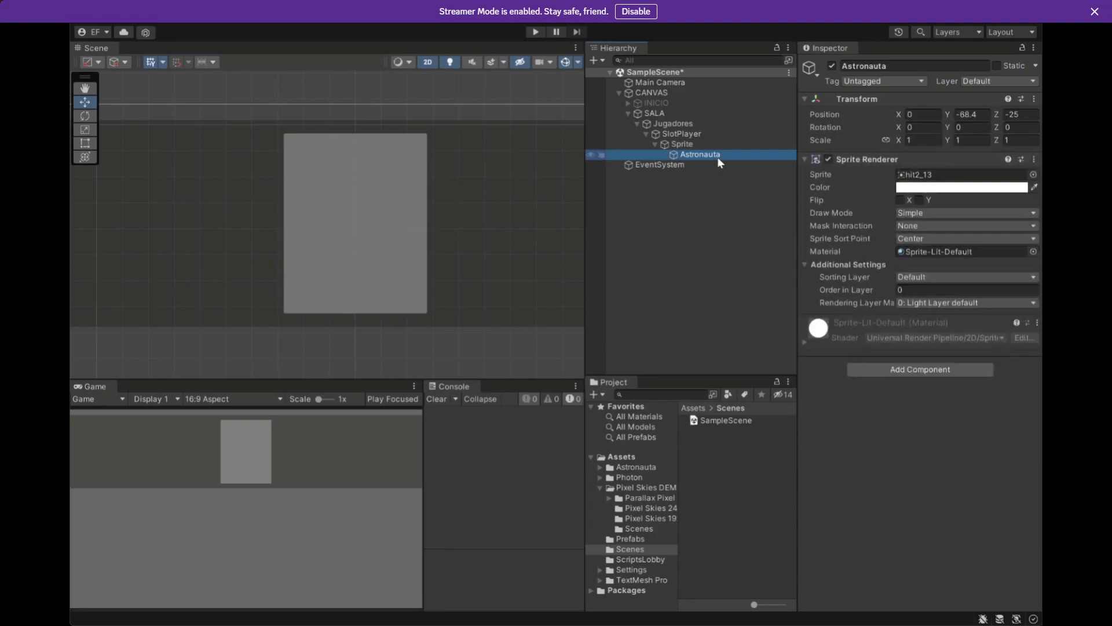
pyautogui.click(920, 141)
pyautogui.write('100')
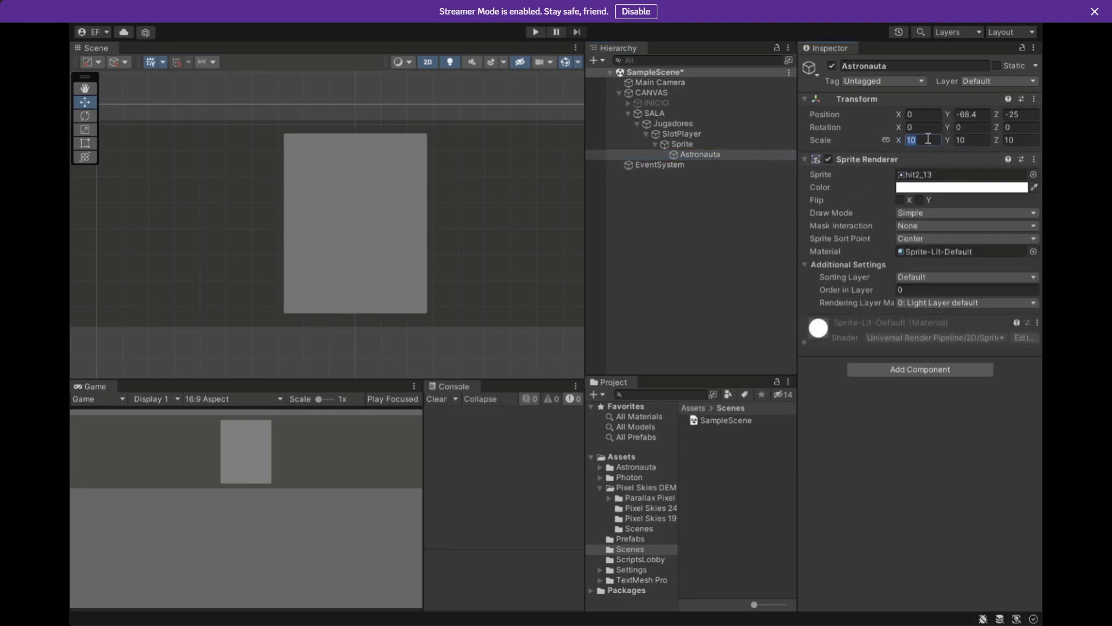
pyautogui.press('Return')
pyautogui.click(688, 156)
pyautogui.click(919, 139)
pyautogui.click(715, 154)
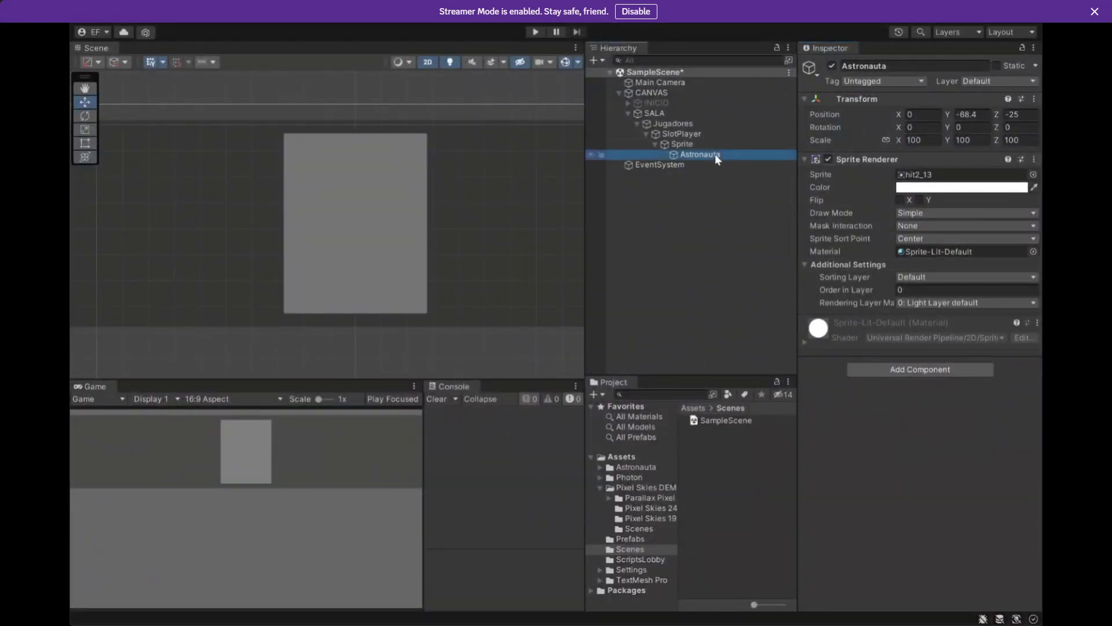
# Examine the size of the scaled astronaut against the Sprite object's rectangle and the SALA panel.
pyautogui.scroll(-8, 464, 241)
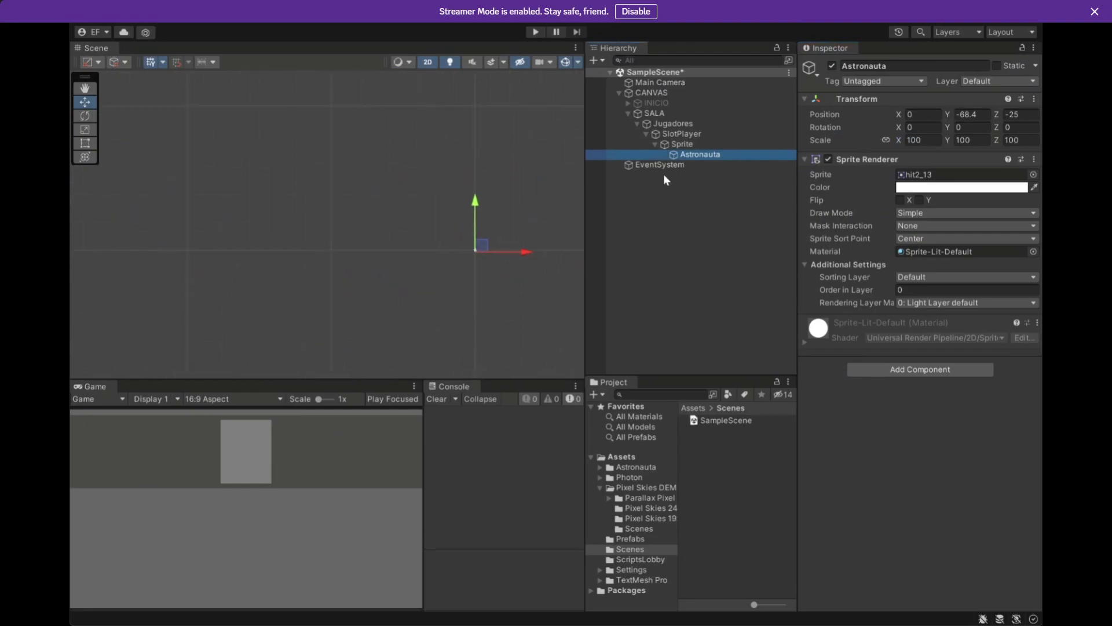
pyautogui.click(691, 149)
pyautogui.doubleClick(692, 145)
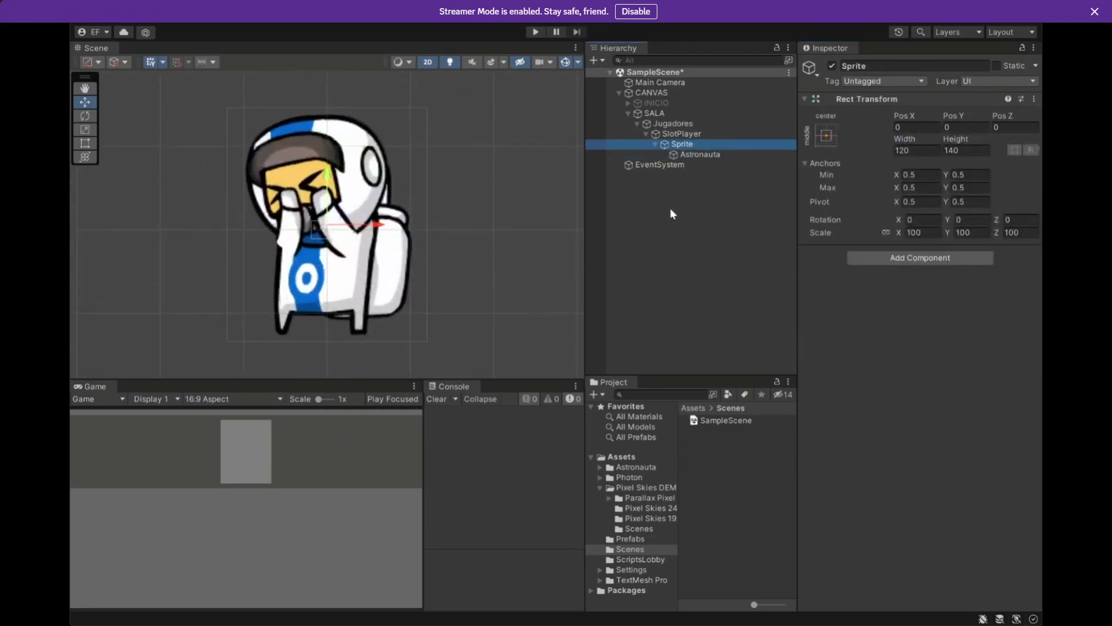
pyautogui.doubleClick(673, 113)
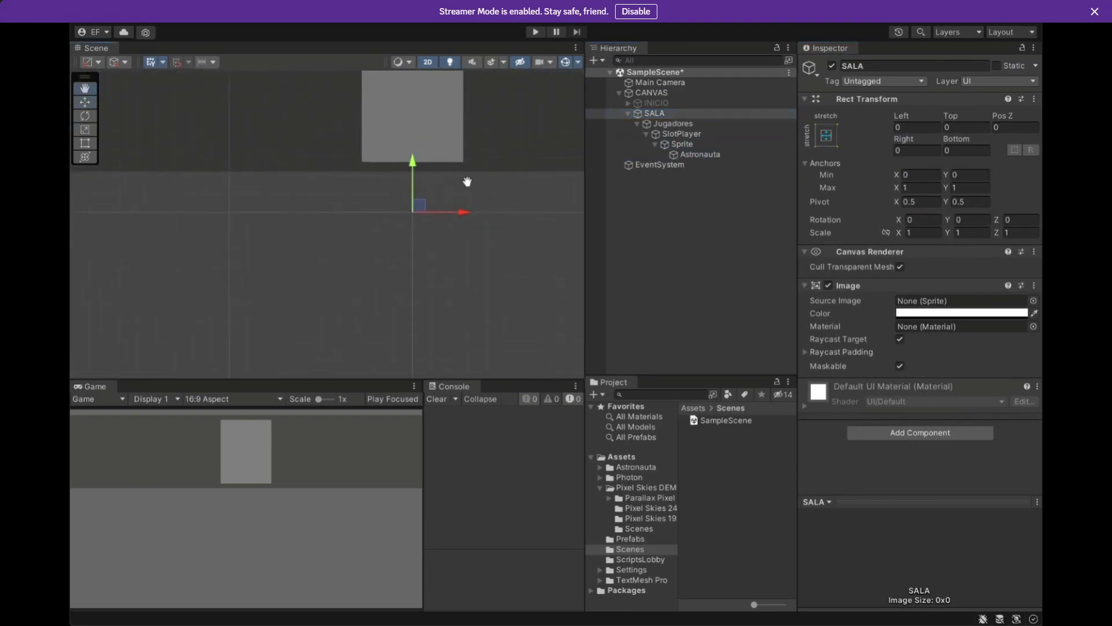
# Try a scale of 1 on all axes for the Sprite object under SlotPlayer.
pyautogui.click(694, 134)
pyautogui.click(696, 142)
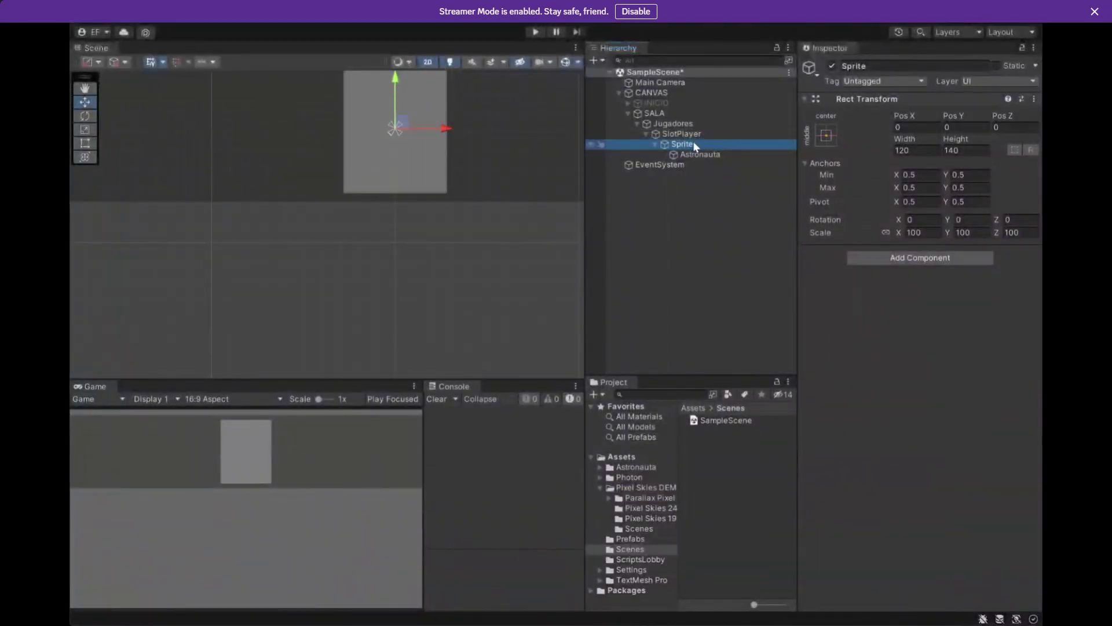
pyautogui.click(698, 152)
pyautogui.click(701, 145)
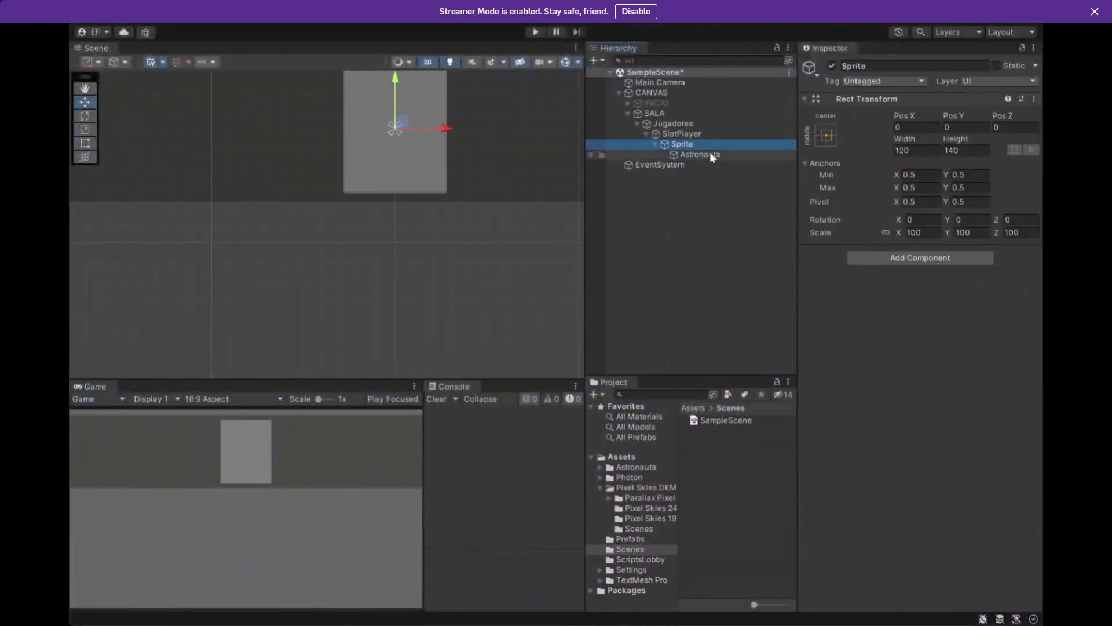
pyautogui.click(918, 233)
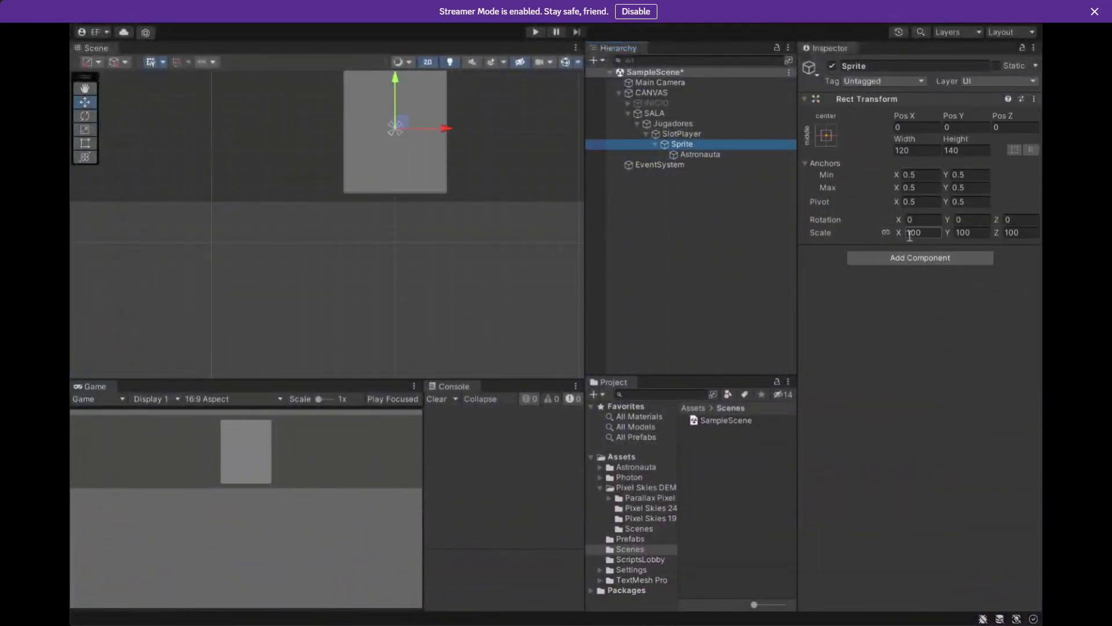
pyautogui.write('1')
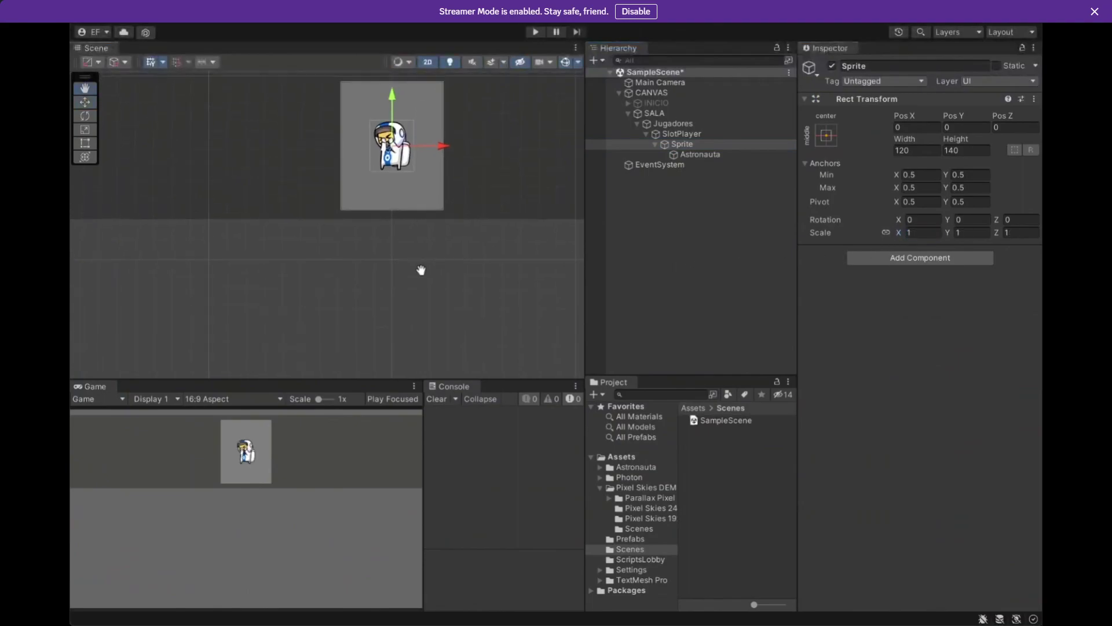
# Try a scale of 10 on all axes for the Astronauta object.
pyautogui.click(702, 156)
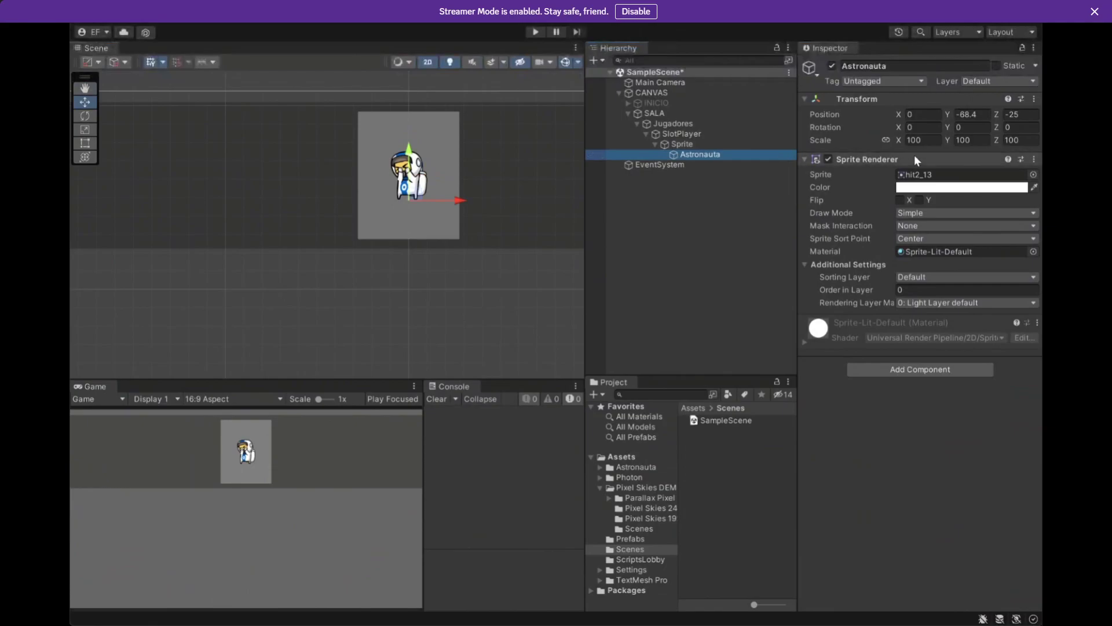
pyautogui.click(703, 144)
pyautogui.click(703, 154)
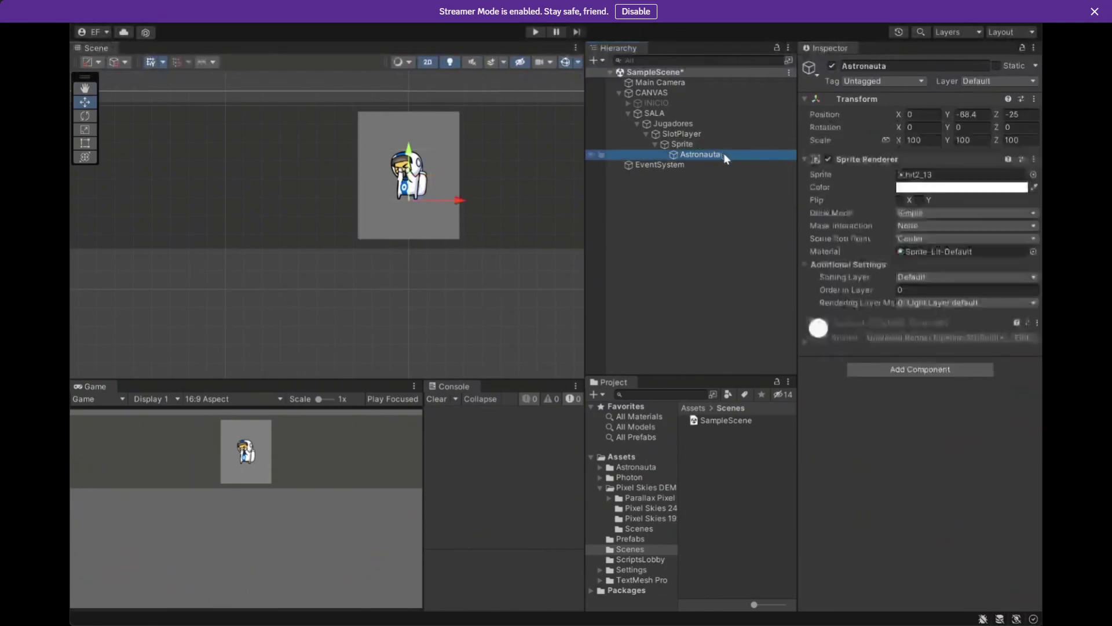
pyautogui.click(921, 140)
pyautogui.write('10')
# Try a scale of 10 on all axes for the parent Sprite object.
pyautogui.click(693, 144)
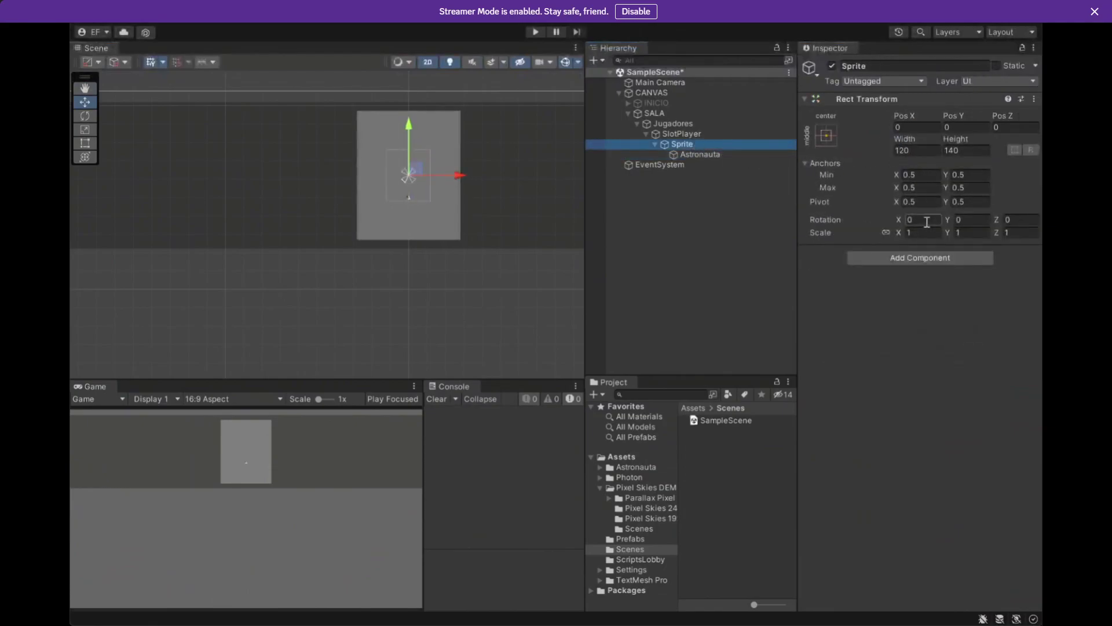
pyautogui.click(919, 232)
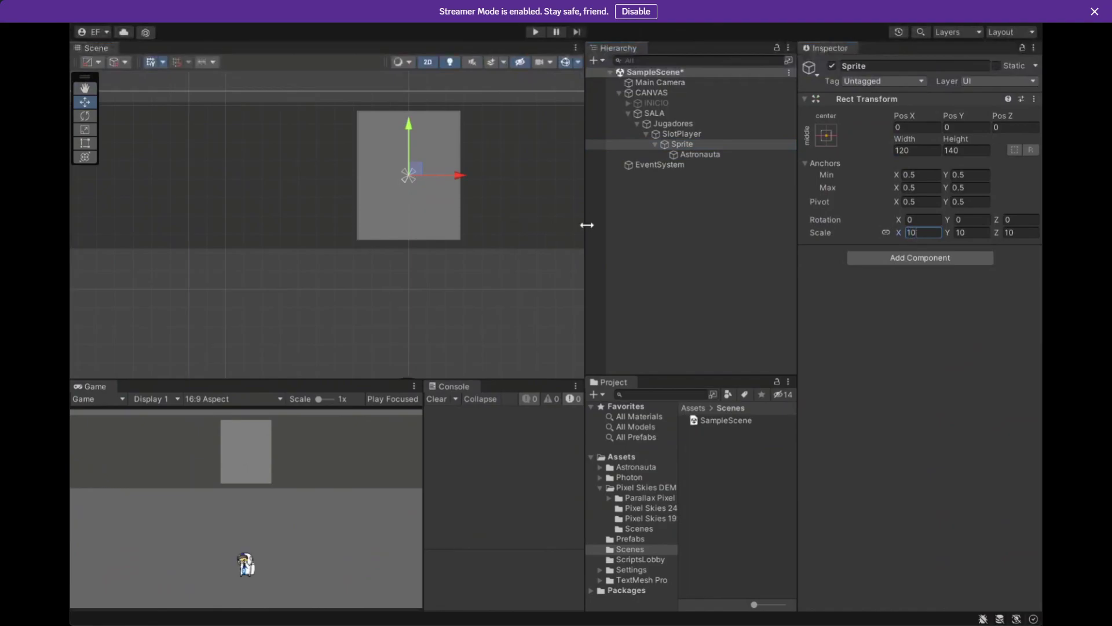
pyautogui.scroll(-5, 499, 211)
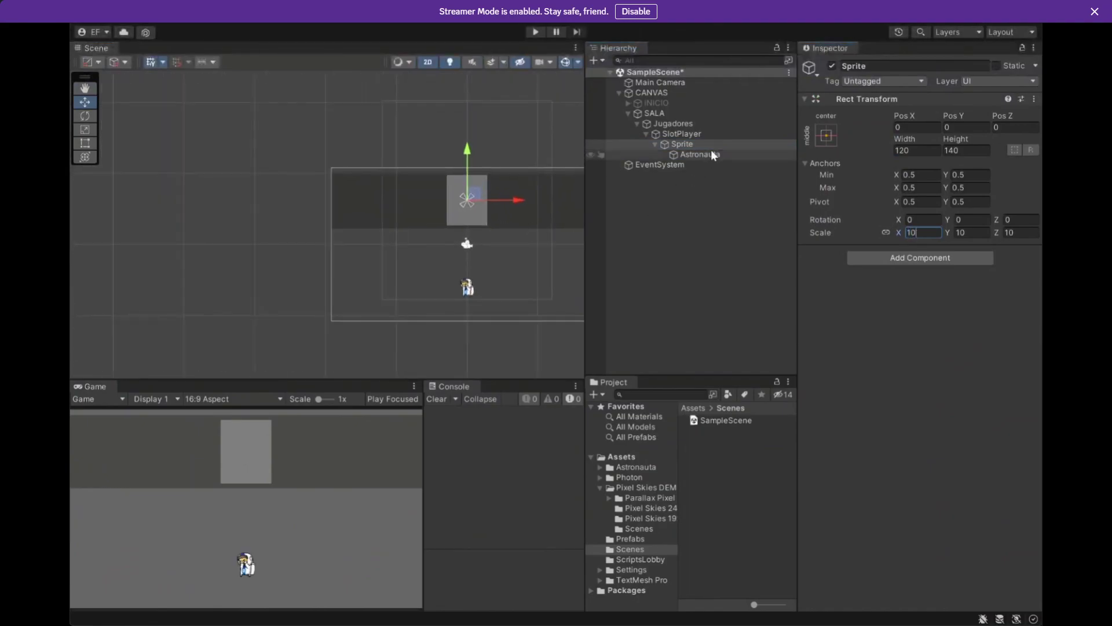
# Try a 12 by 14 rectangle for the Sprite object and raise the astronaut into the slot at about Y -4.8.
pyautogui.click(932, 150)
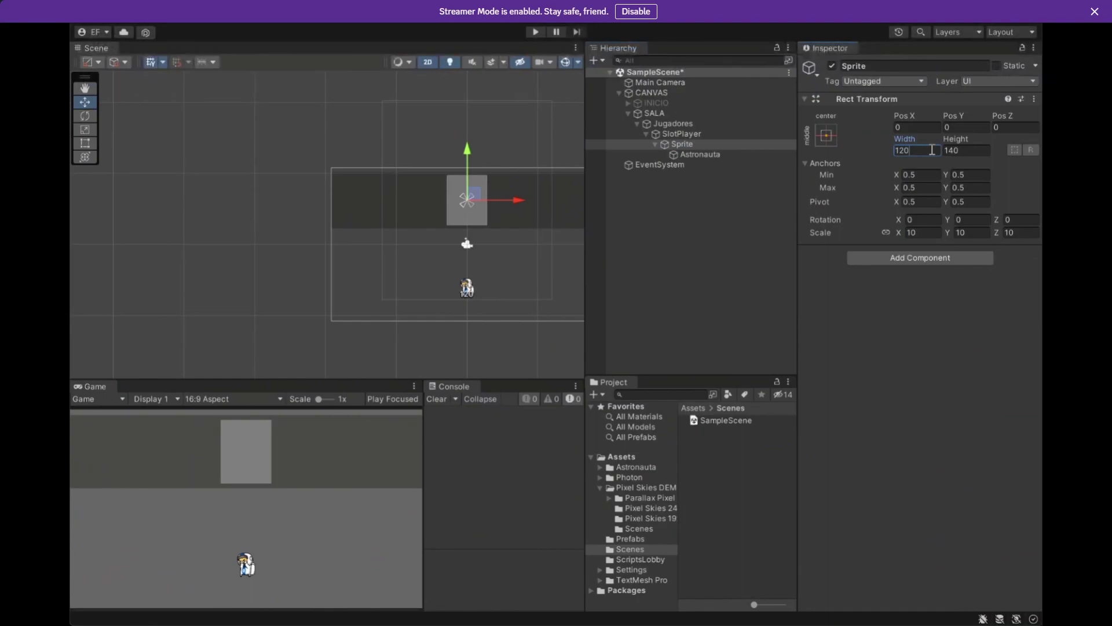
pyautogui.press('BackSpace')
pyautogui.click(962, 150)
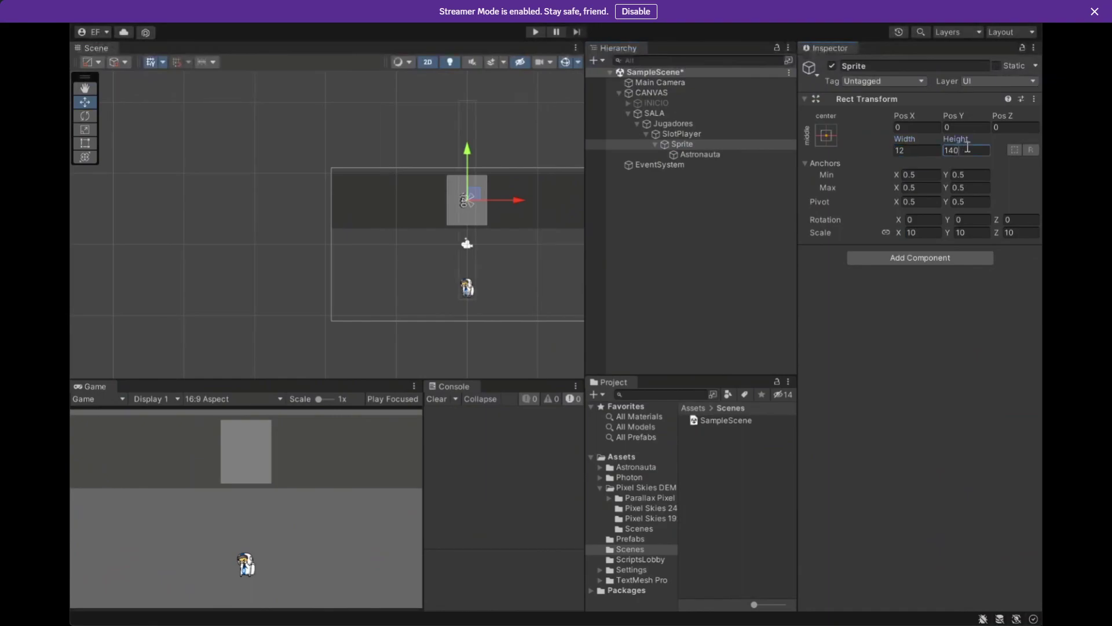
pyautogui.press('BackSpace')
pyautogui.write('140')
pyautogui.press('Return')
pyautogui.click(698, 155)
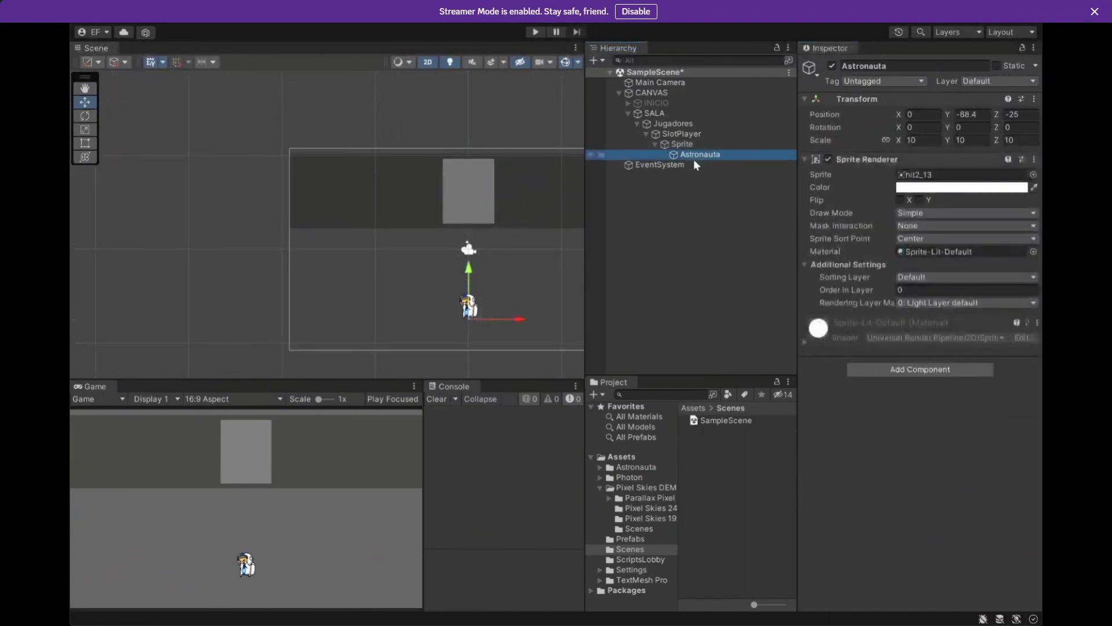
pyautogui.moveTo(468, 277); pyautogui.dragTo(469, 158)
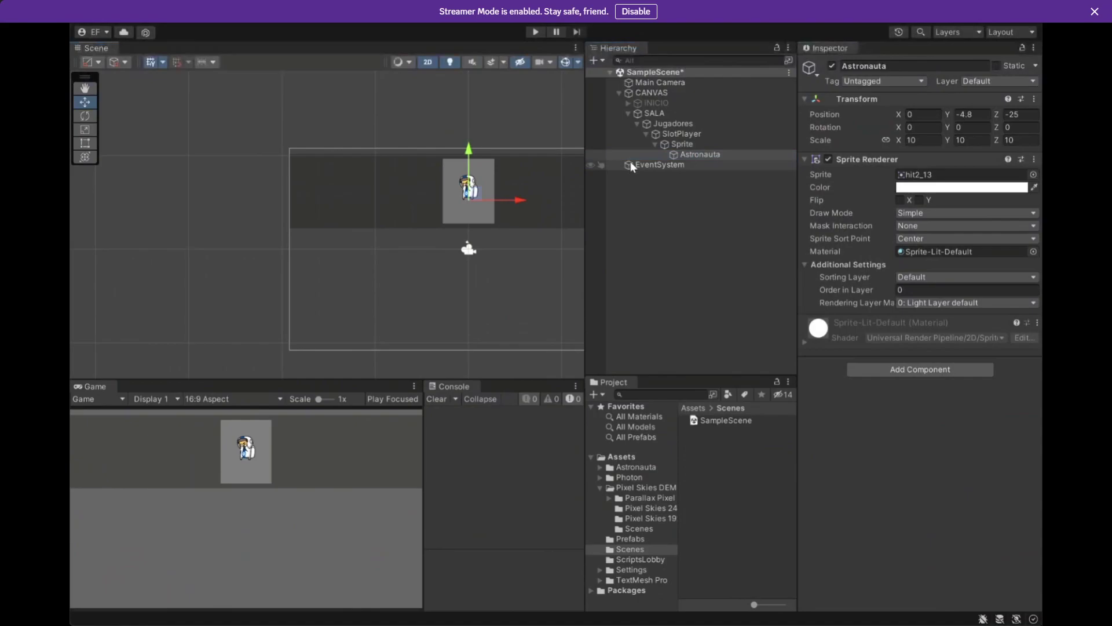
# Set the Sprite object's rectangle to a width of 1.2 and a height of 1.4.
pyautogui.click(690, 144)
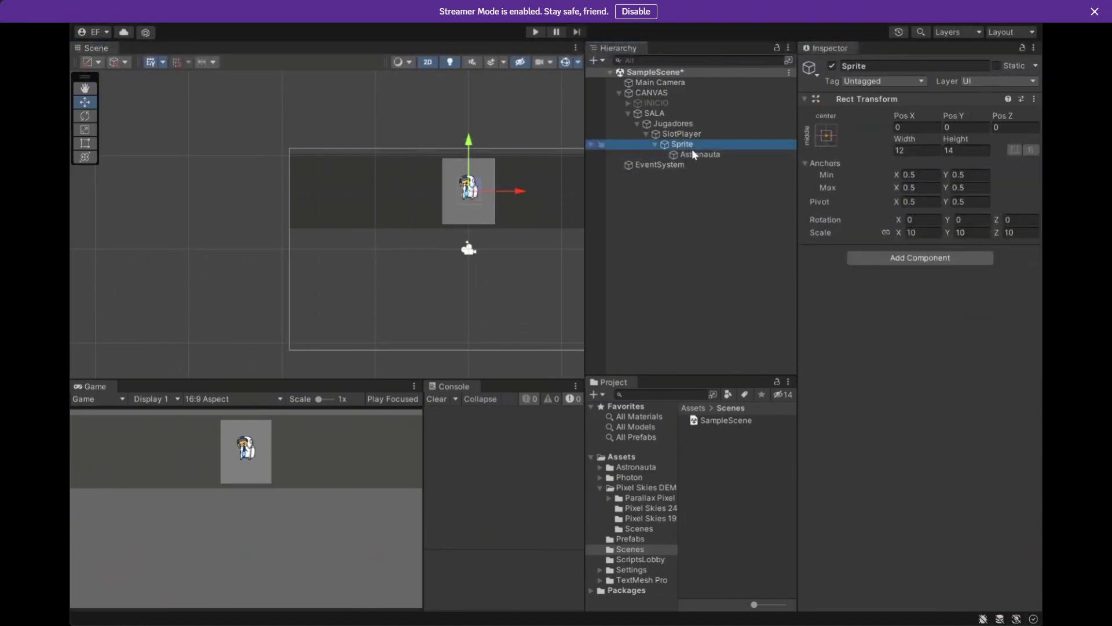
pyautogui.click(909, 151)
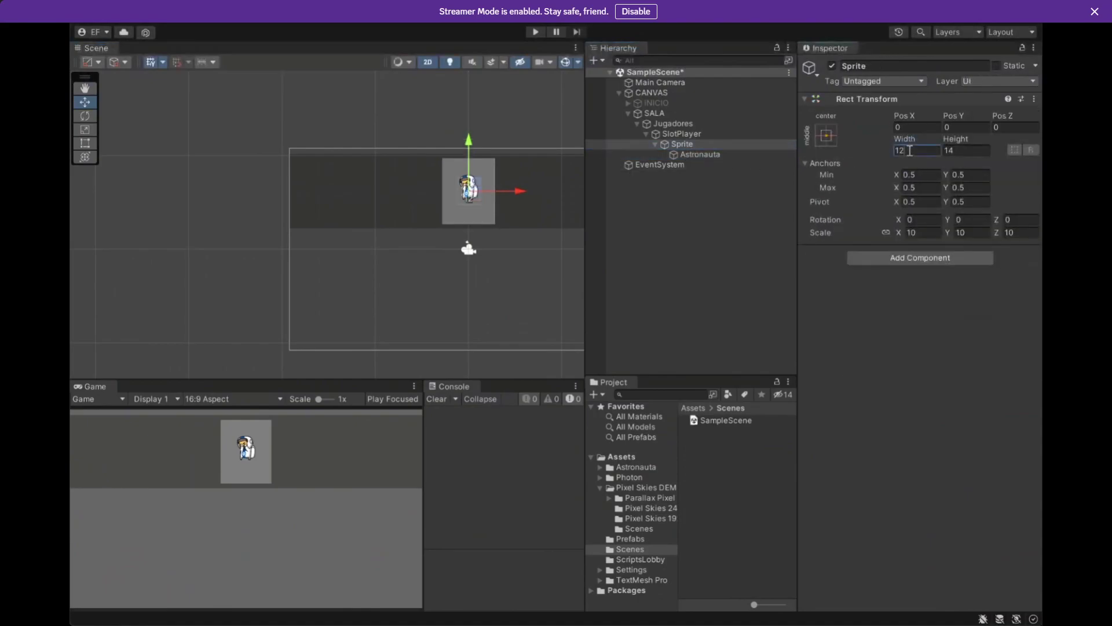
pyautogui.write('.')
pyautogui.click(949, 151)
pyautogui.click(950, 150)
pyautogui.write('.')
# Try a scale of 1 on all axes for the resized Sprite object and inspect the Astronauta object's scale.
pyautogui.click(930, 233)
pyautogui.write('1')
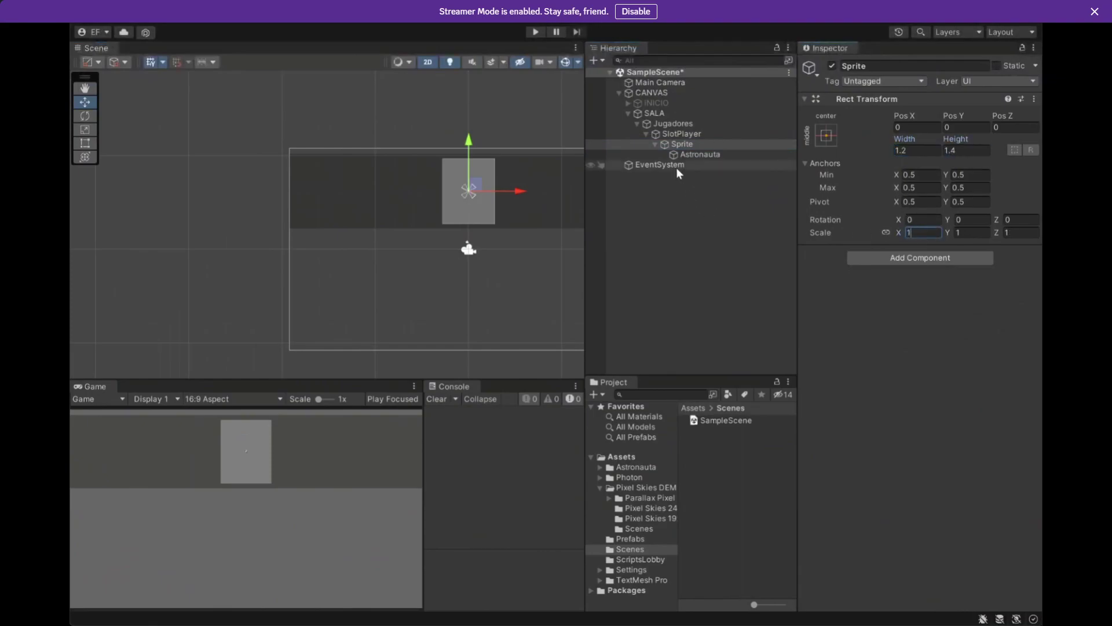
pyautogui.click(700, 154)
pyautogui.click(934, 140)
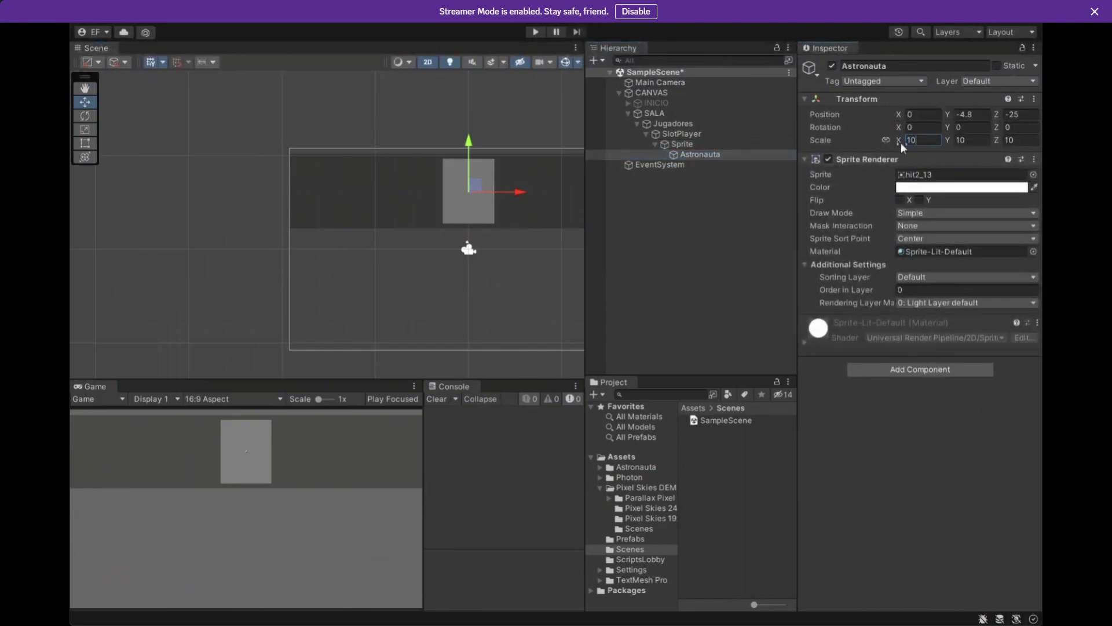
# Set the parent Sprite object's scale to 100 on all axes.
pyautogui.click(682, 144)
pyautogui.click(924, 233)
pyautogui.write('100')
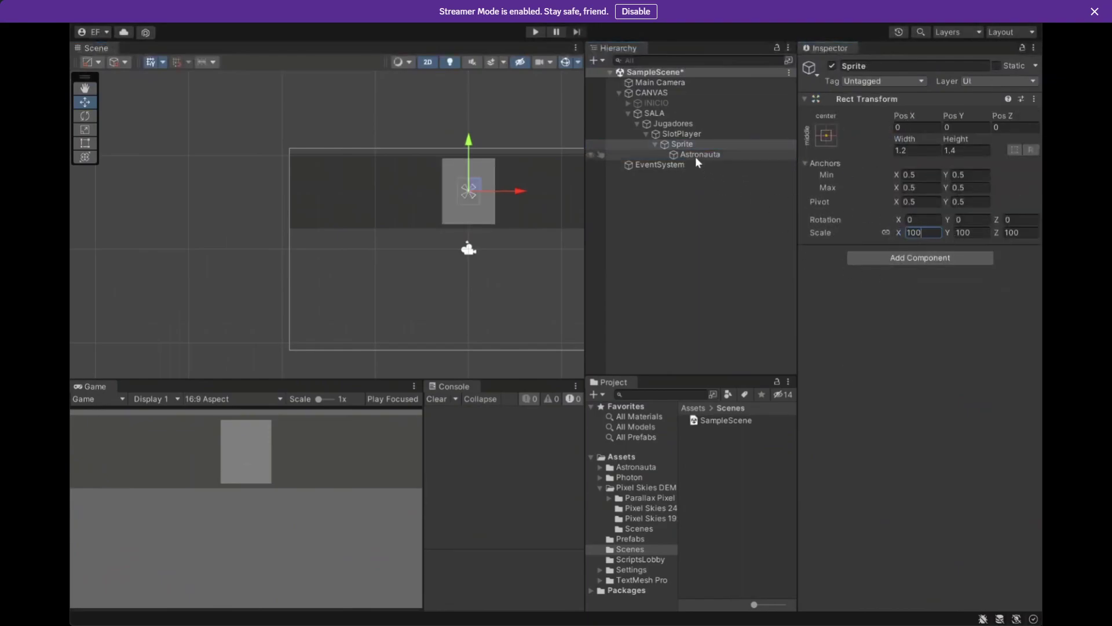
# Set the Astronauta object's scale to 1 on all axes.
pyautogui.click(697, 155)
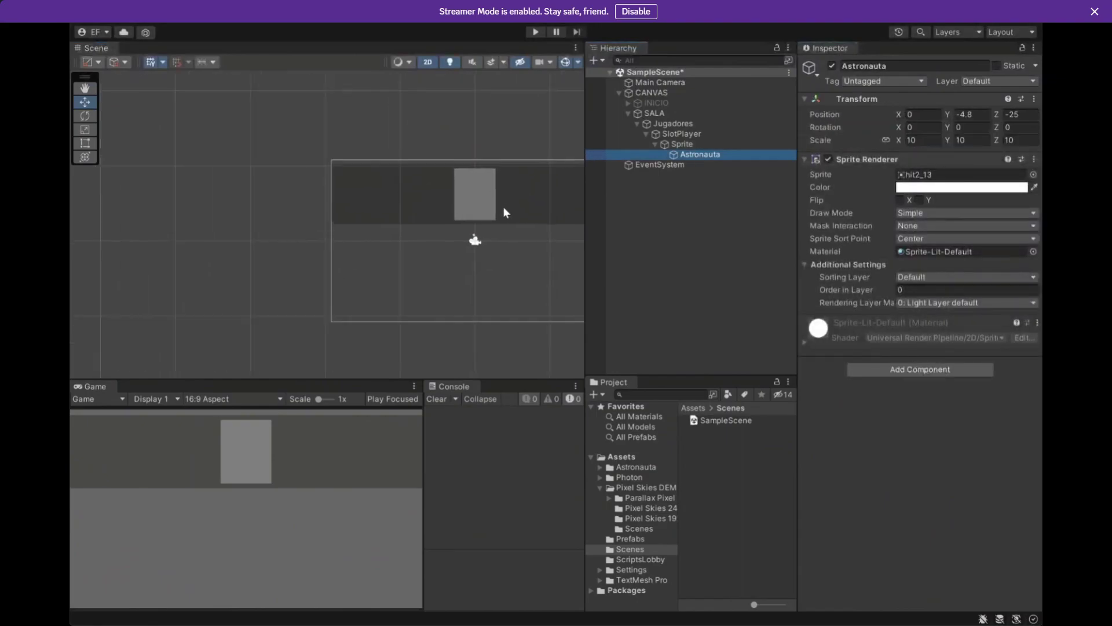
pyautogui.doubleClick(695, 155)
pyautogui.click(932, 140)
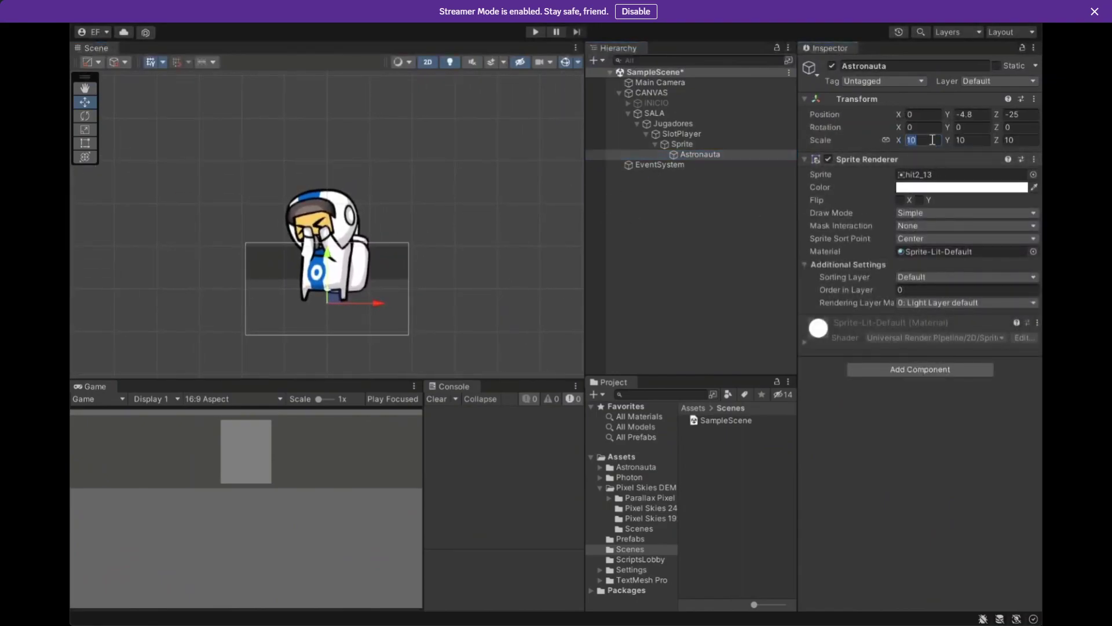
pyautogui.write('1')
pyautogui.scroll(3, 362, 255)
# Move the astronaut up into the grey player slot, to about Y -0.42.
pyautogui.click(682, 144)
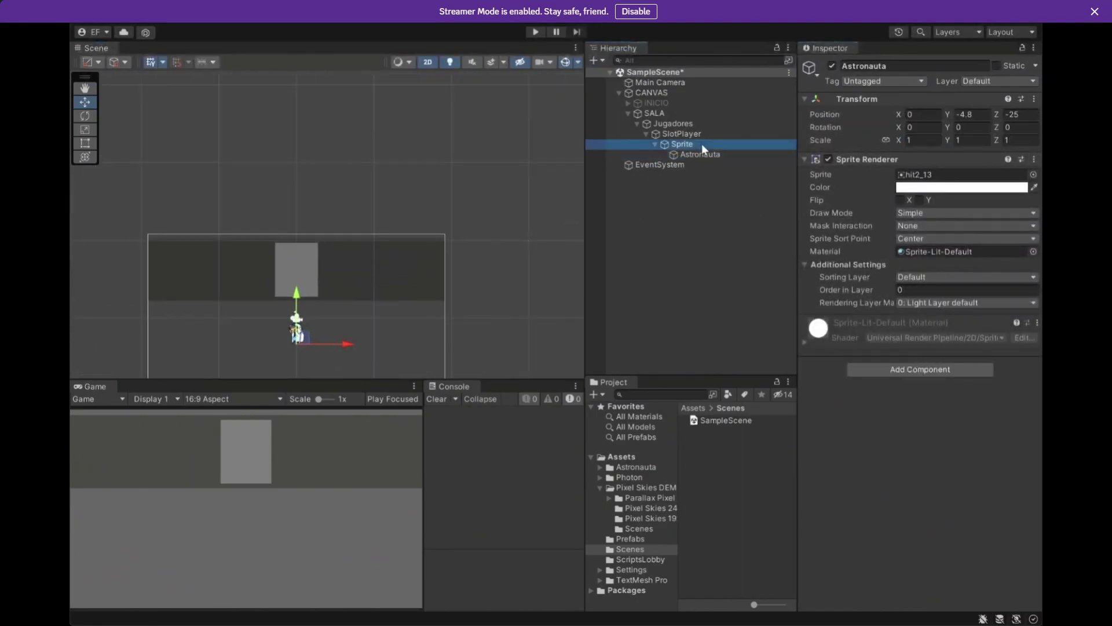
pyautogui.moveTo(423, 241); pyautogui.dragTo(558, 202, button='middle')
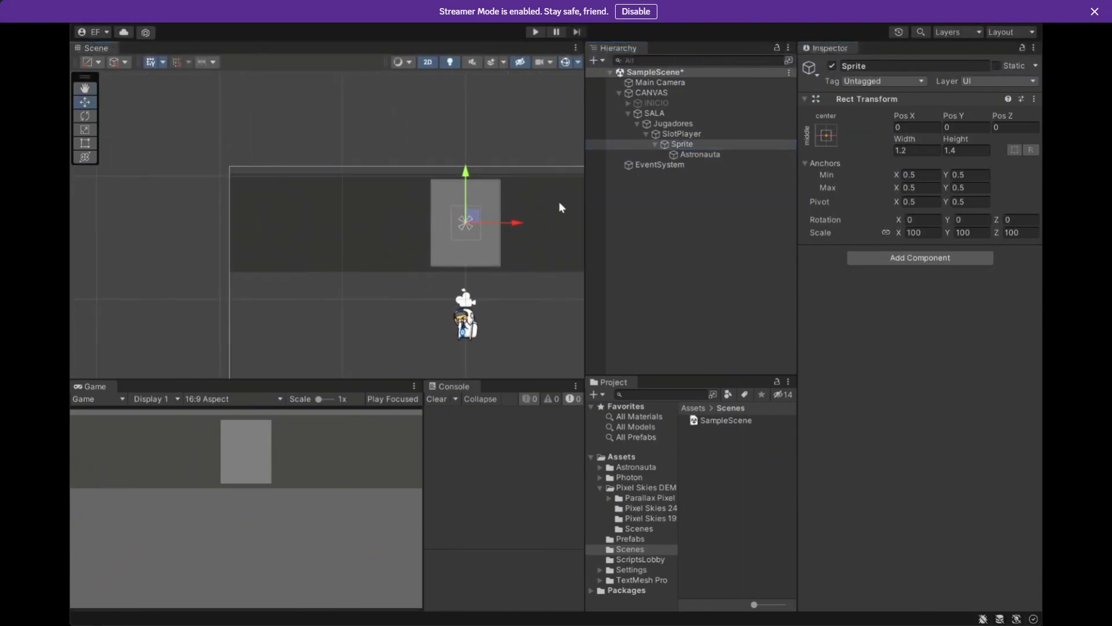
pyautogui.click(603, 154)
pyautogui.moveTo(475, 293); pyautogui.dragTo(440, 183)
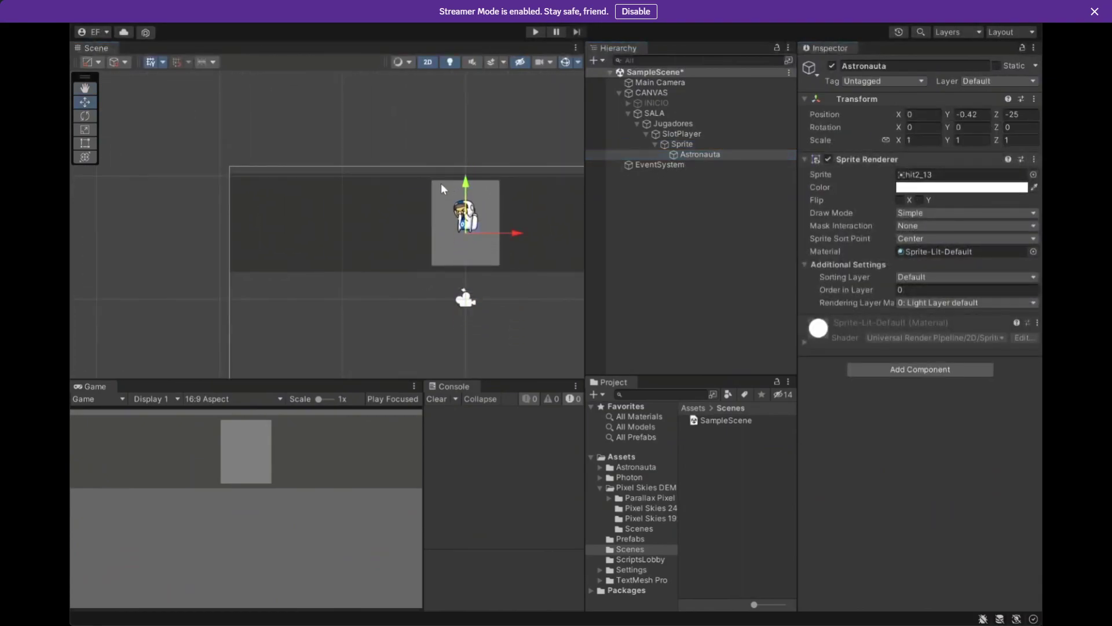
pyautogui.scroll(5, 493, 193)
pyautogui.scroll(1, 491, 229)
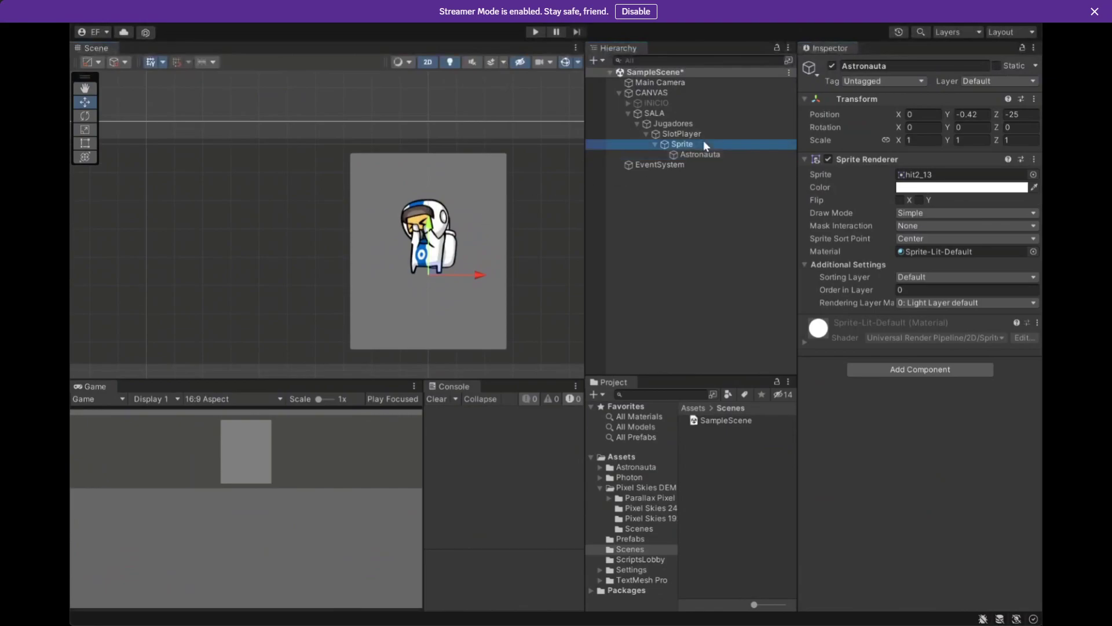
# Lower the astronaut gradually to about Y -0.72, checking its placement against the Sprite object's rectangle.
pyautogui.click(682, 144)
pyautogui.click(701, 163)
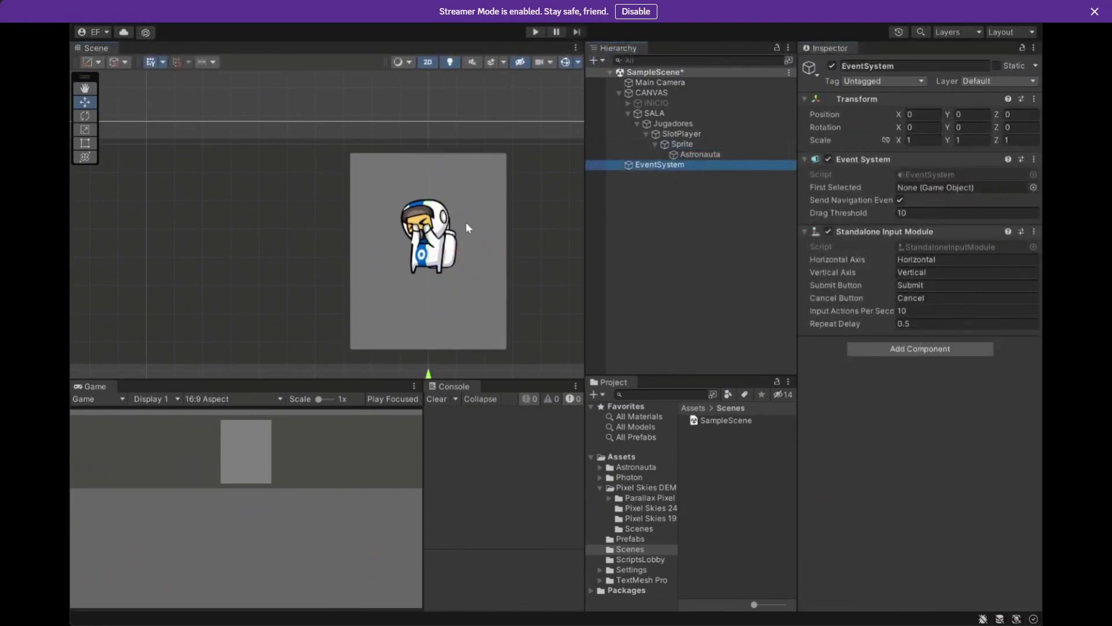
pyautogui.click(686, 154)
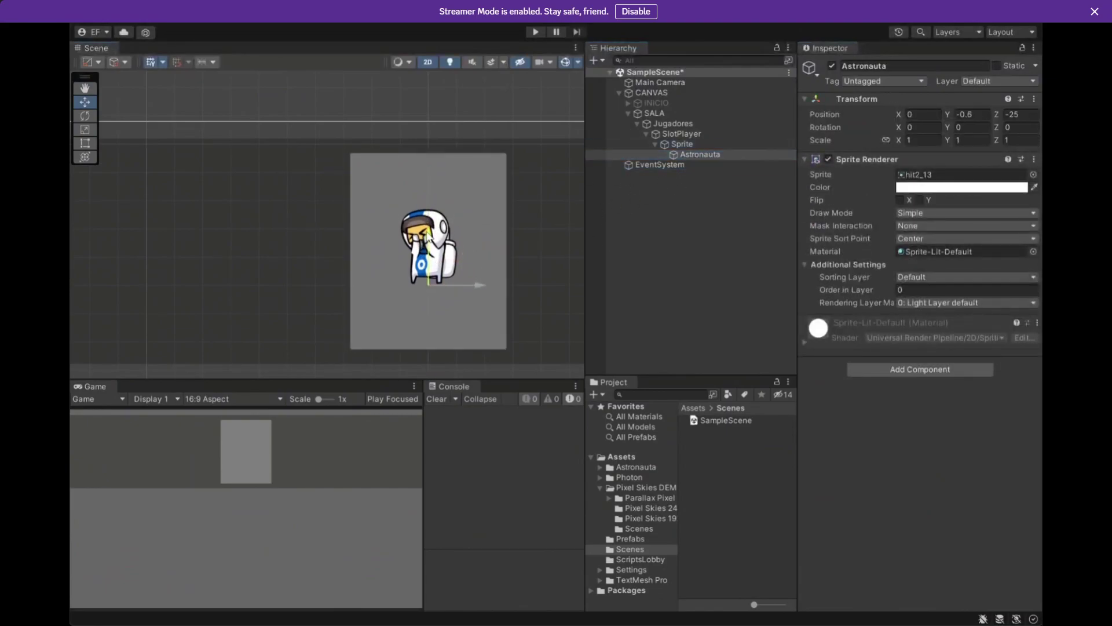
pyautogui.click(684, 144)
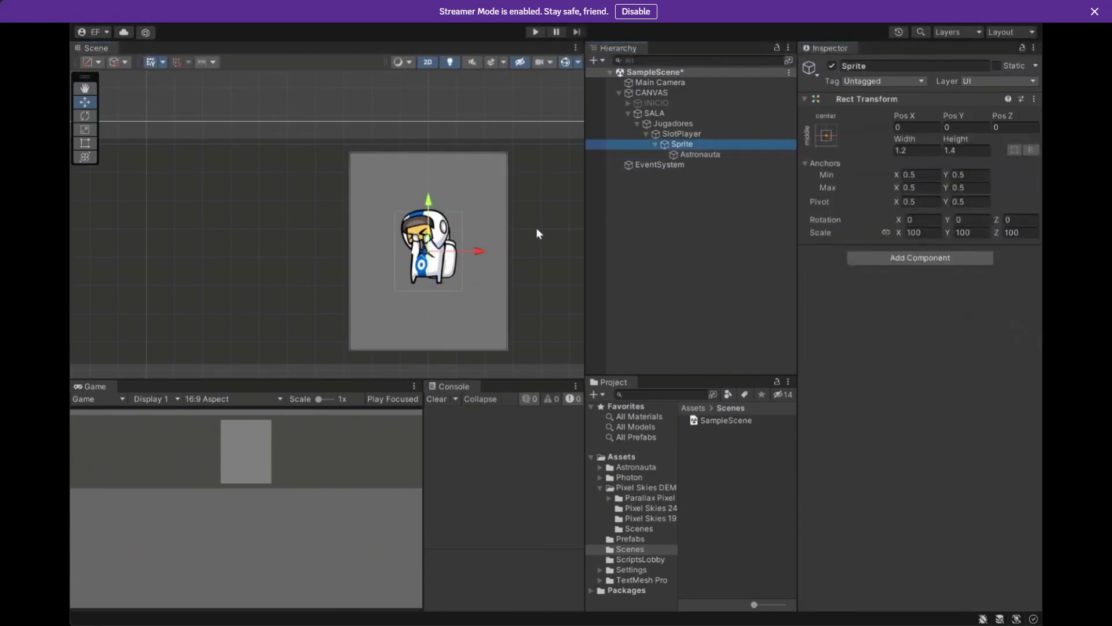
pyautogui.click(701, 155)
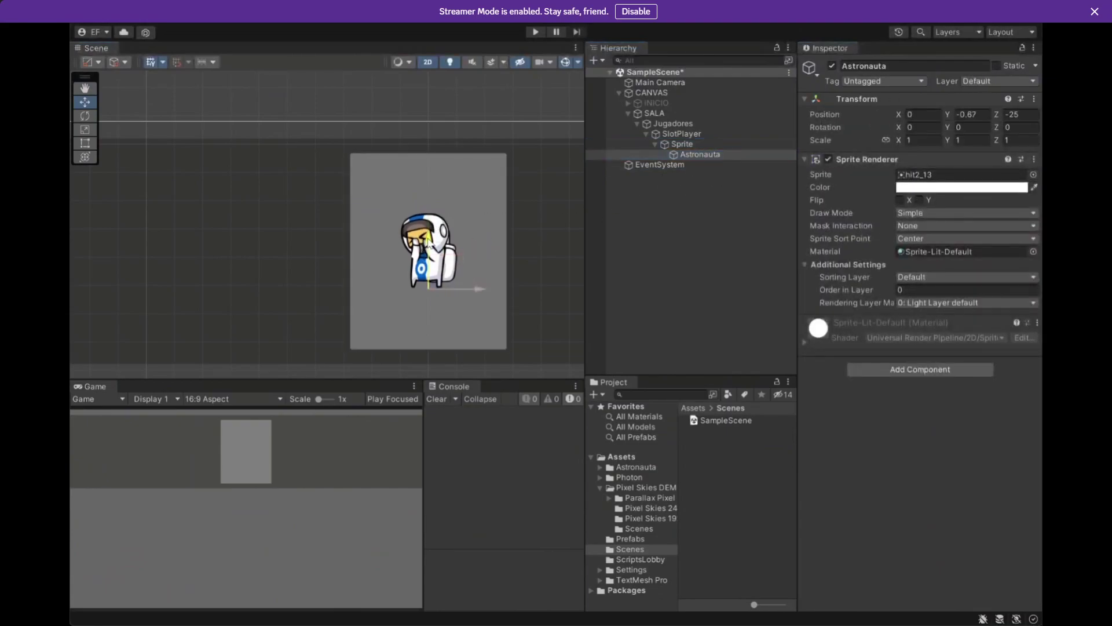
pyautogui.click(707, 142)
pyautogui.click(703, 155)
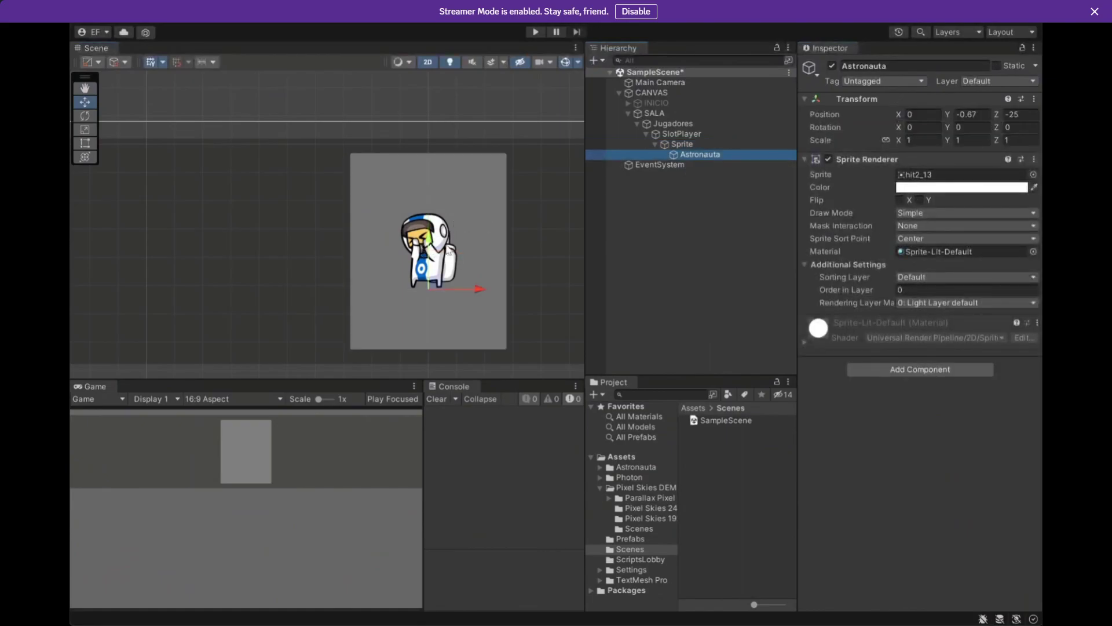
pyautogui.click(700, 137)
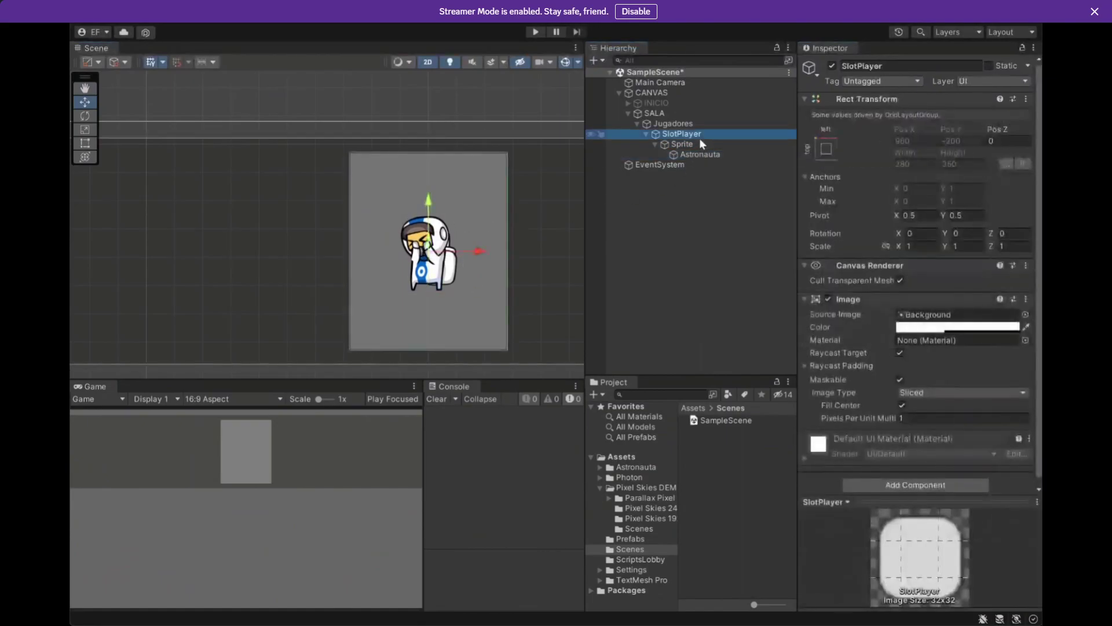
pyautogui.click(700, 143)
pyautogui.click(699, 155)
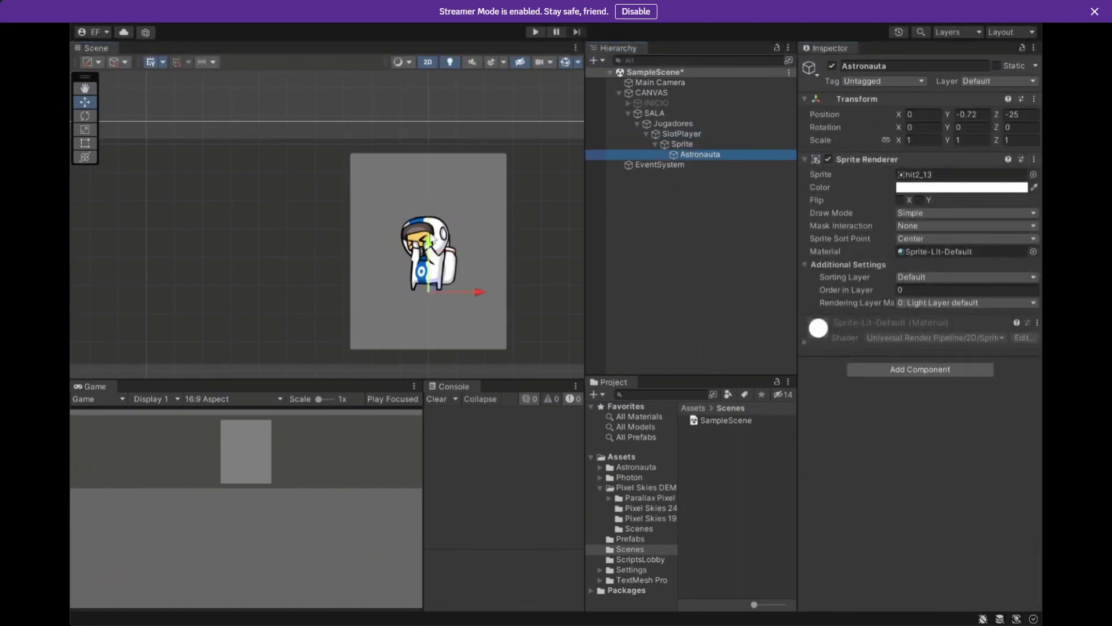
# Narrow the Sprite object's rectangle around the astronaut by setting its width to 1.02.
pyautogui.click(682, 143)
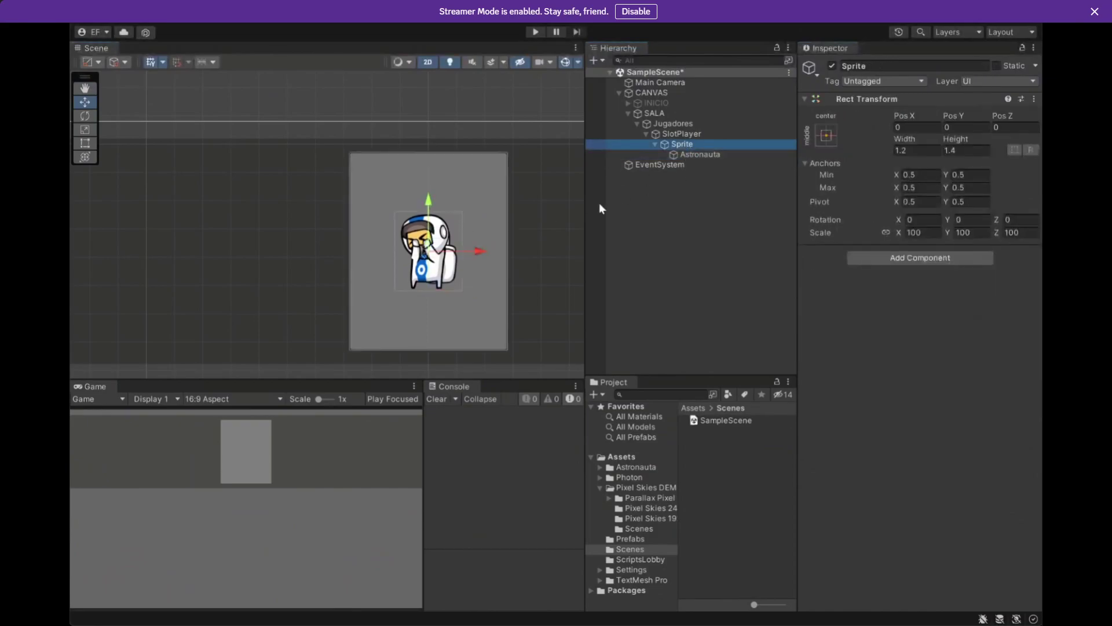
pyautogui.scroll(4, 473, 262)
pyautogui.click(930, 151)
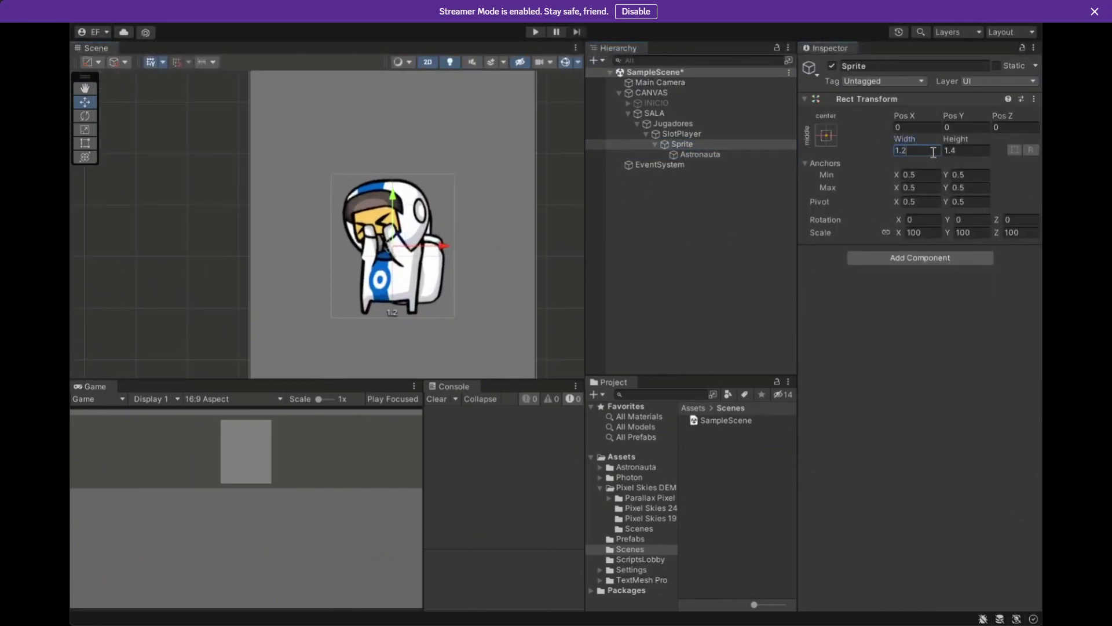
pyautogui.write('1.02')
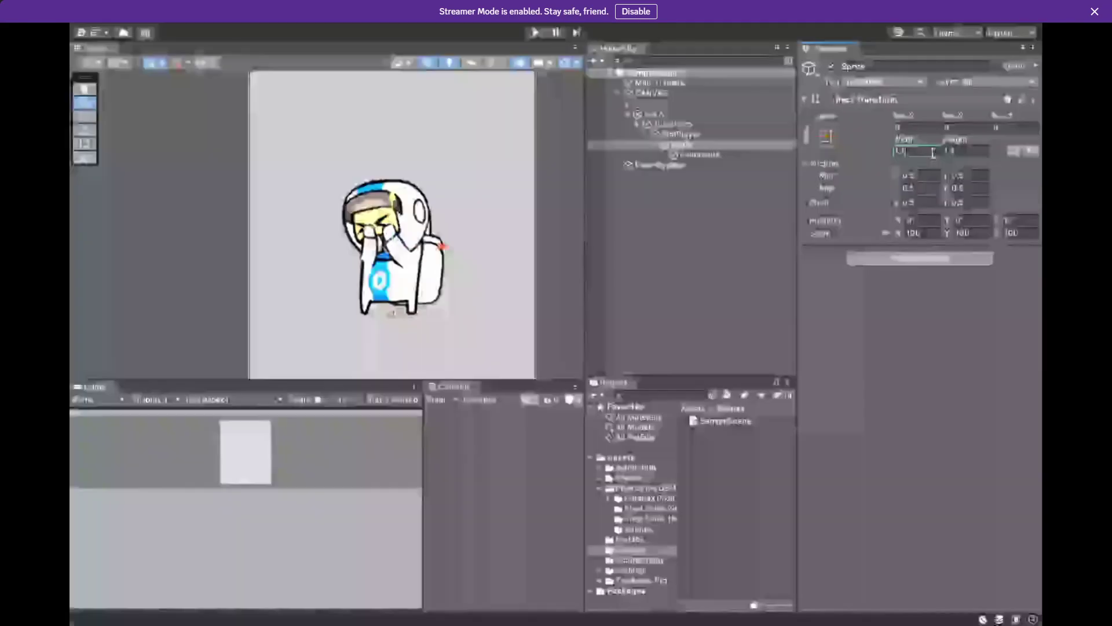
pyautogui.press('Return')
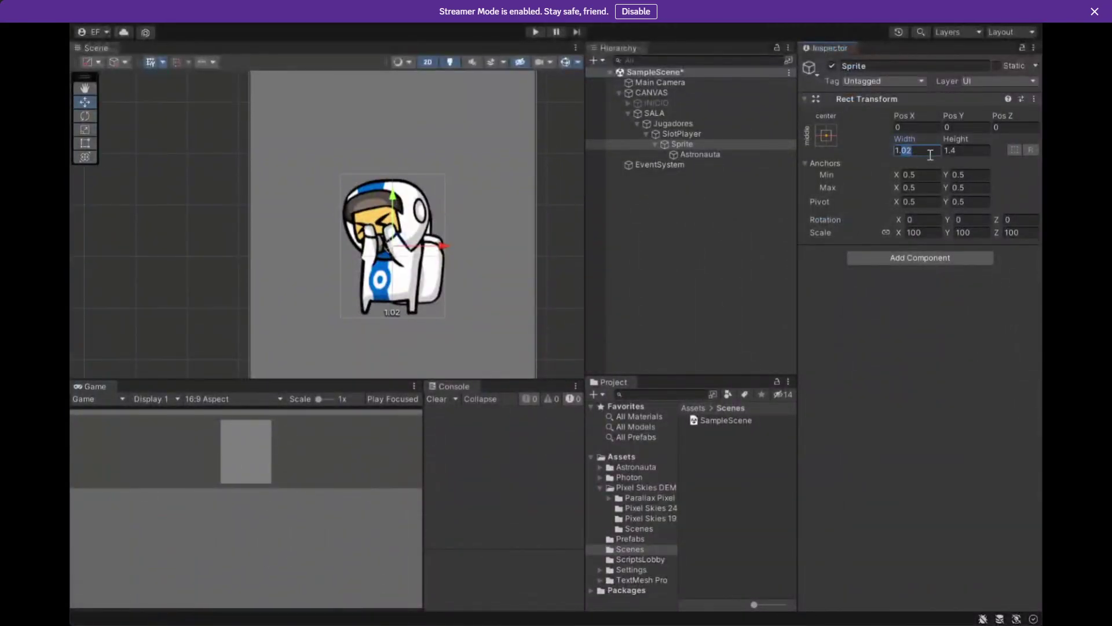
# Widen the Sprite object's rectangle around the astronaut by setting its width to 1.2.
pyautogui.write('1.1')
pyautogui.click(695, 155)
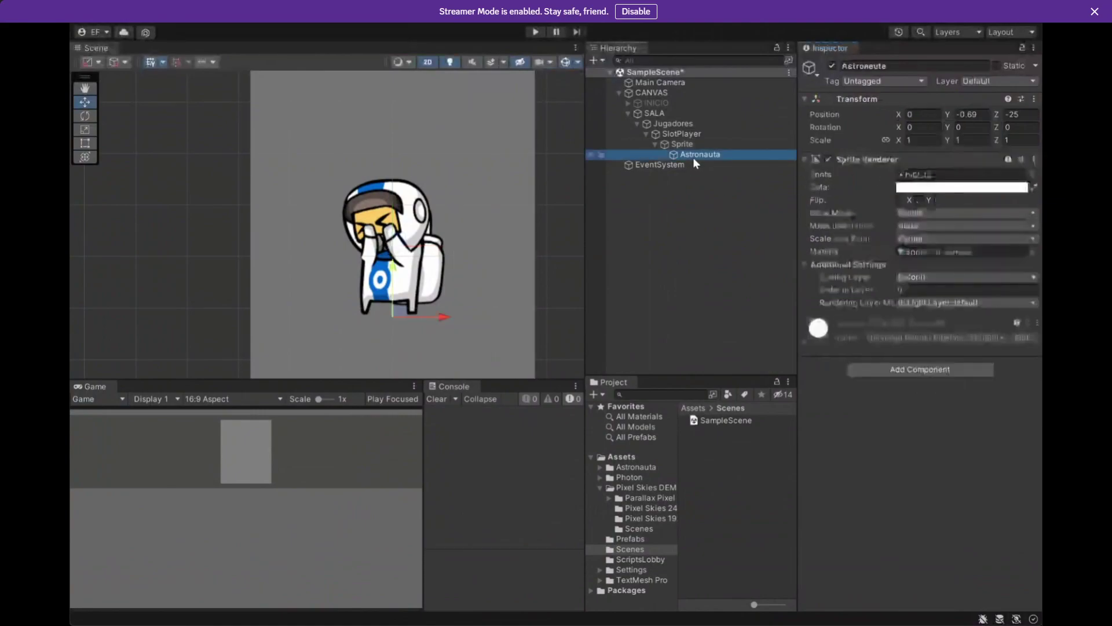
pyautogui.click(699, 146)
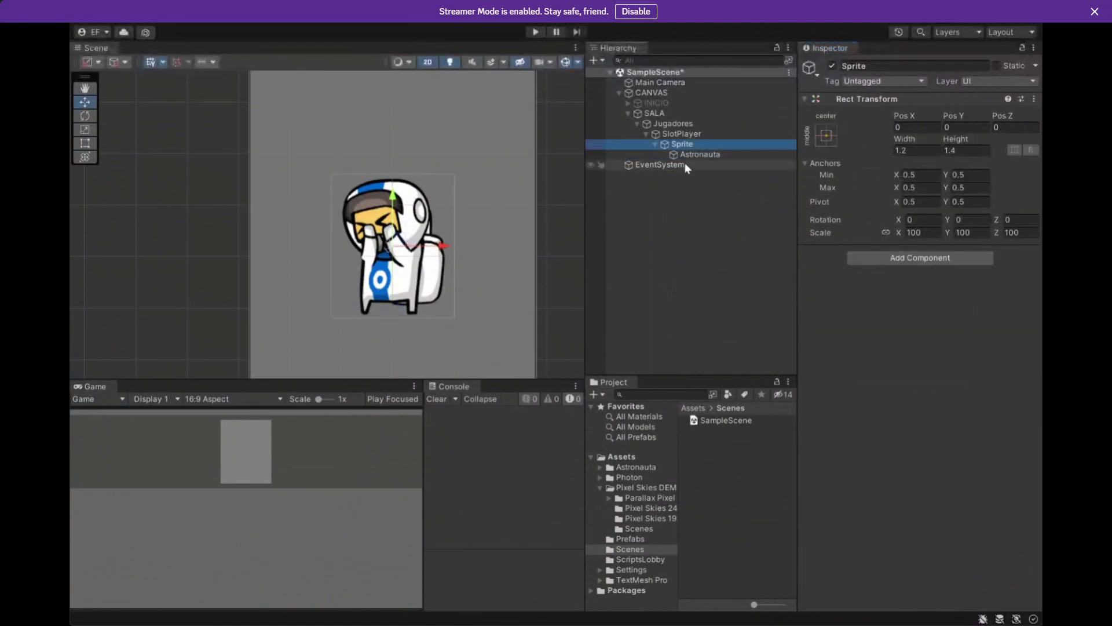
pyautogui.click(605, 154)
pyautogui.click(701, 145)
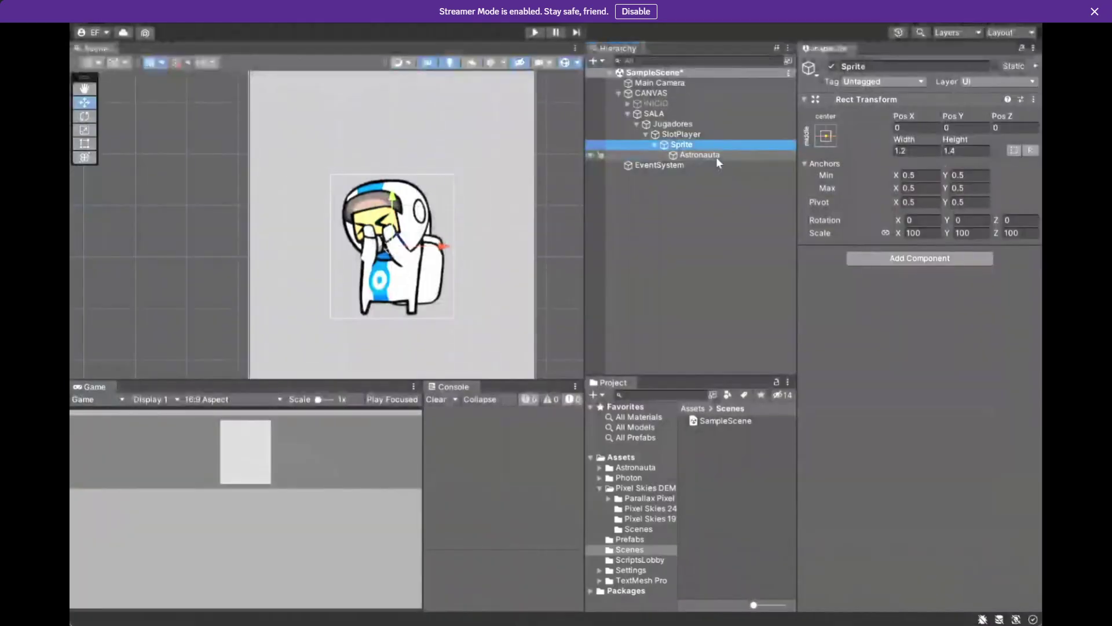
# Change the Astronauta object's sprite to hold_14 and check it against the Sprite object's rectangle.
pyautogui.click(716, 156)
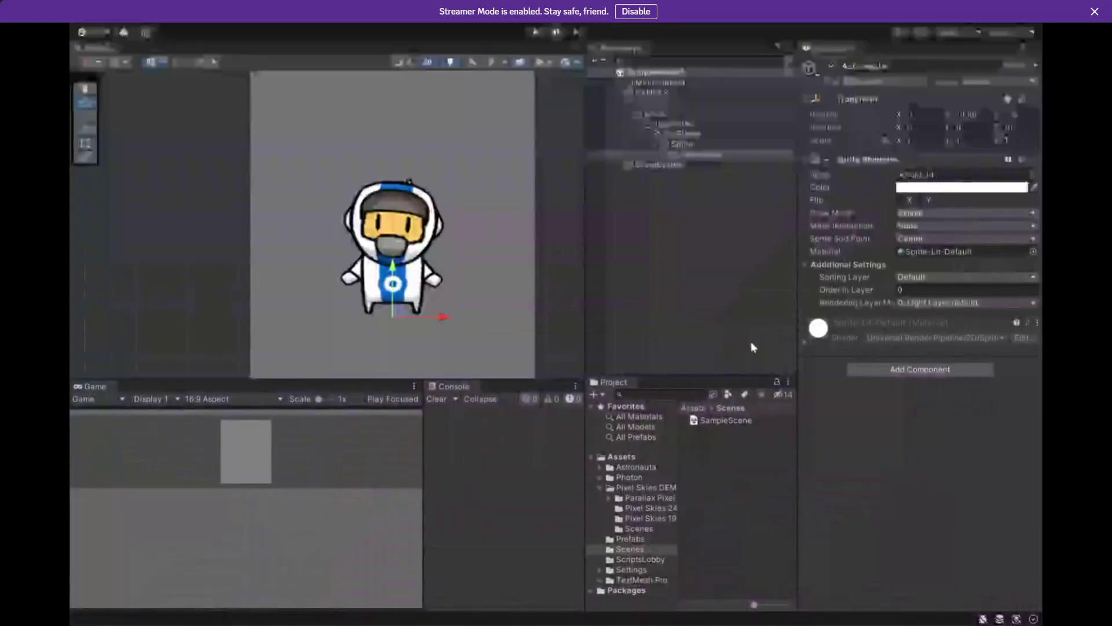
pyautogui.click(697, 144)
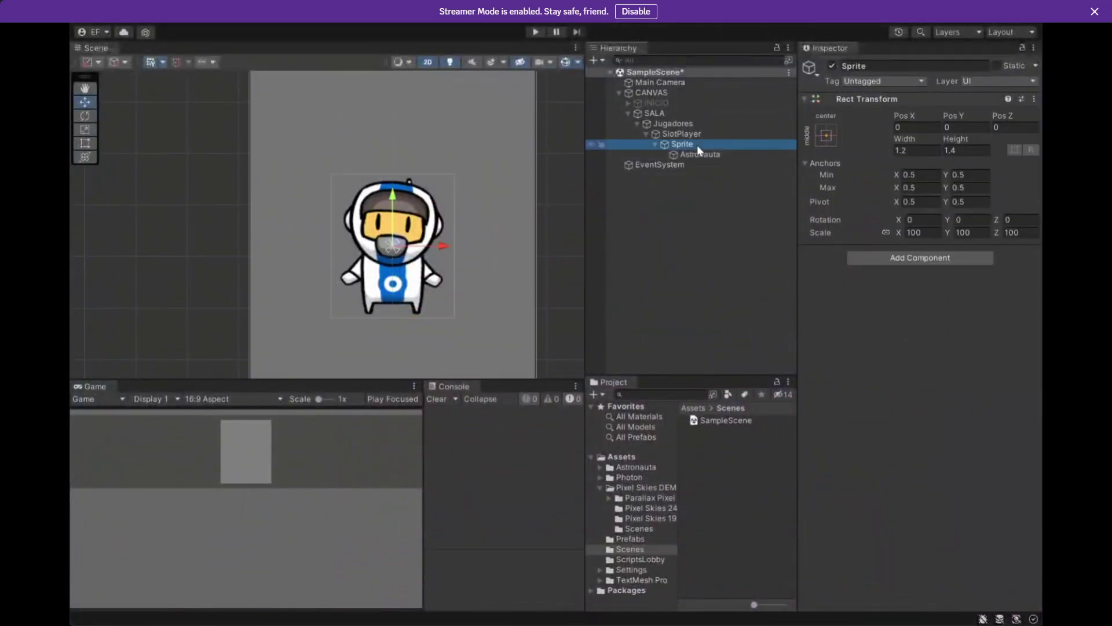
pyautogui.scroll(-1, 463, 243)
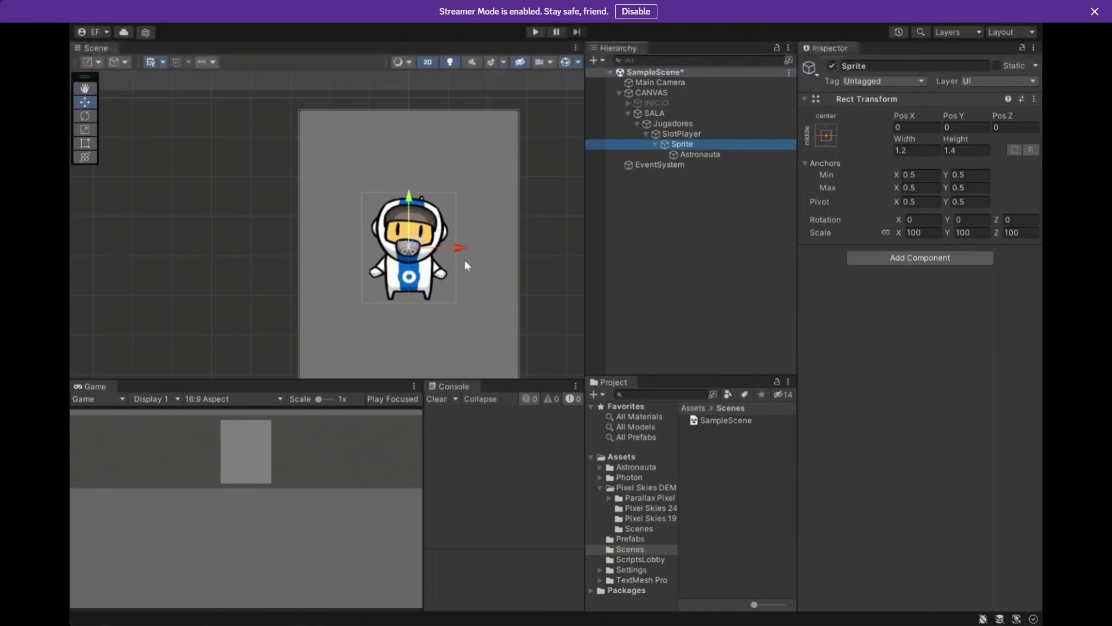
pyautogui.scroll(-2, 463, 260)
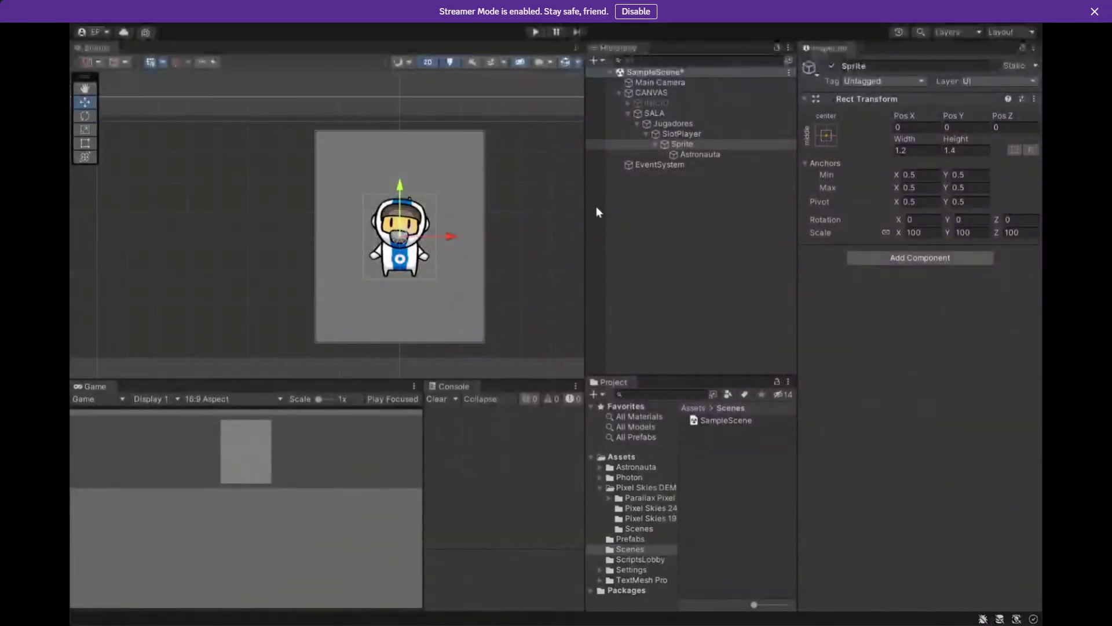
# Examine how the astronaut sits inside the Sprite rectangle, the player slot and the Main Camera's view.
pyautogui.click(715, 155)
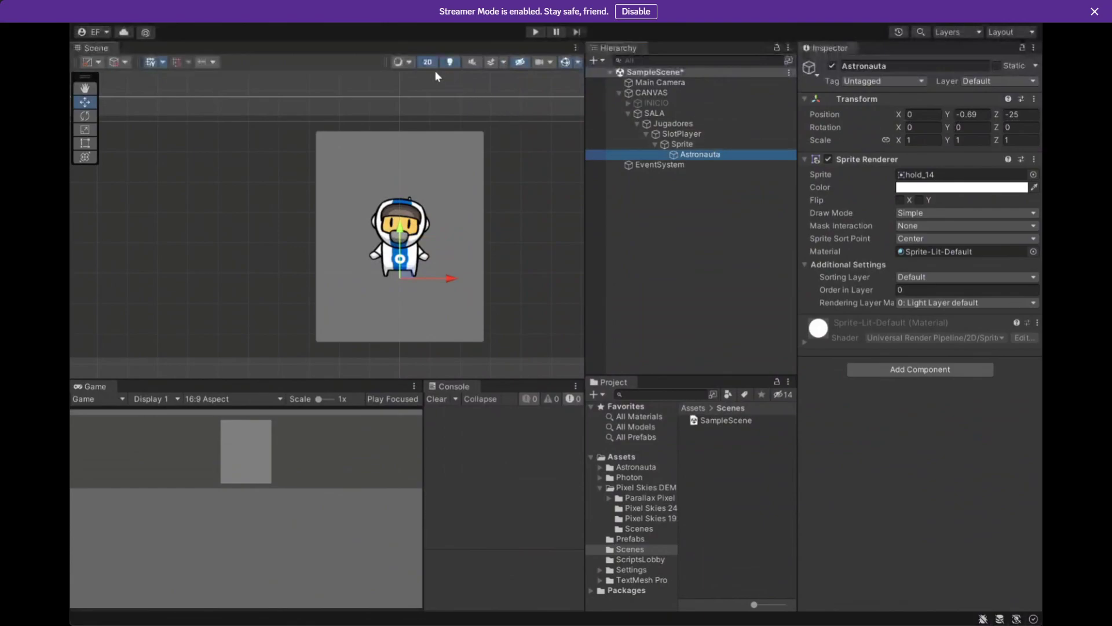
pyautogui.click(698, 143)
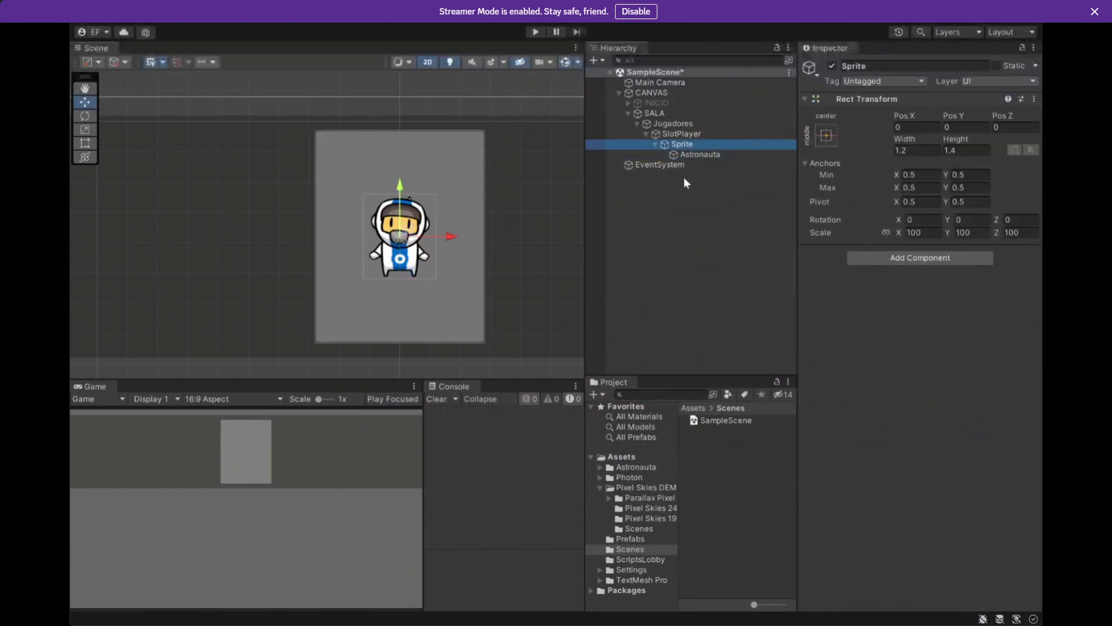
pyautogui.scroll(2, 314, 266)
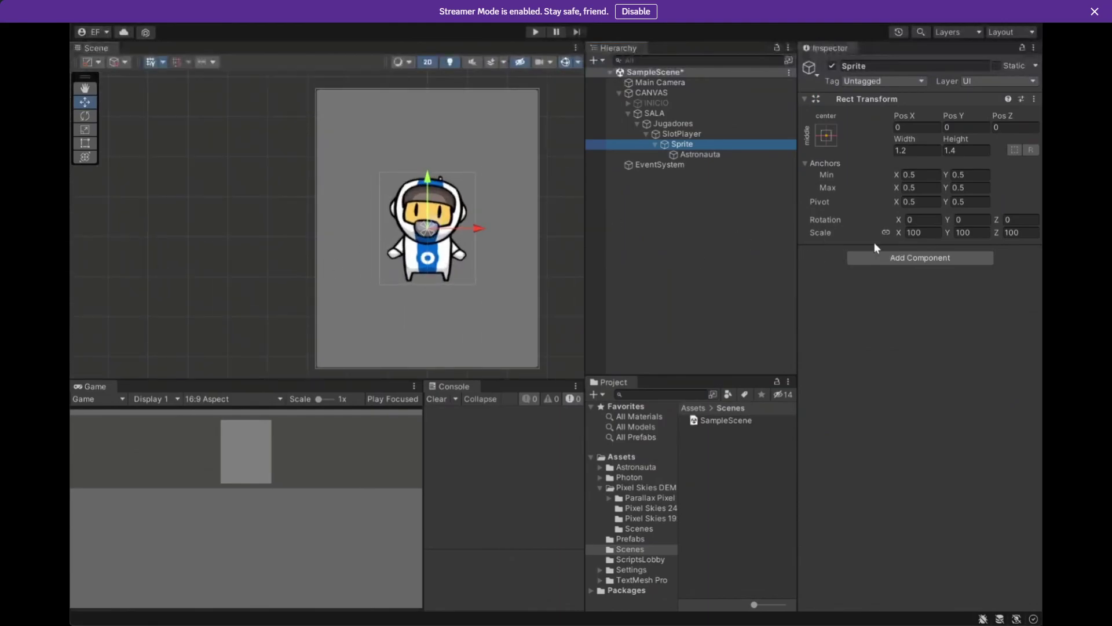
pyautogui.moveTo(430, 235); pyautogui.dragTo(382, 228, button='middle')
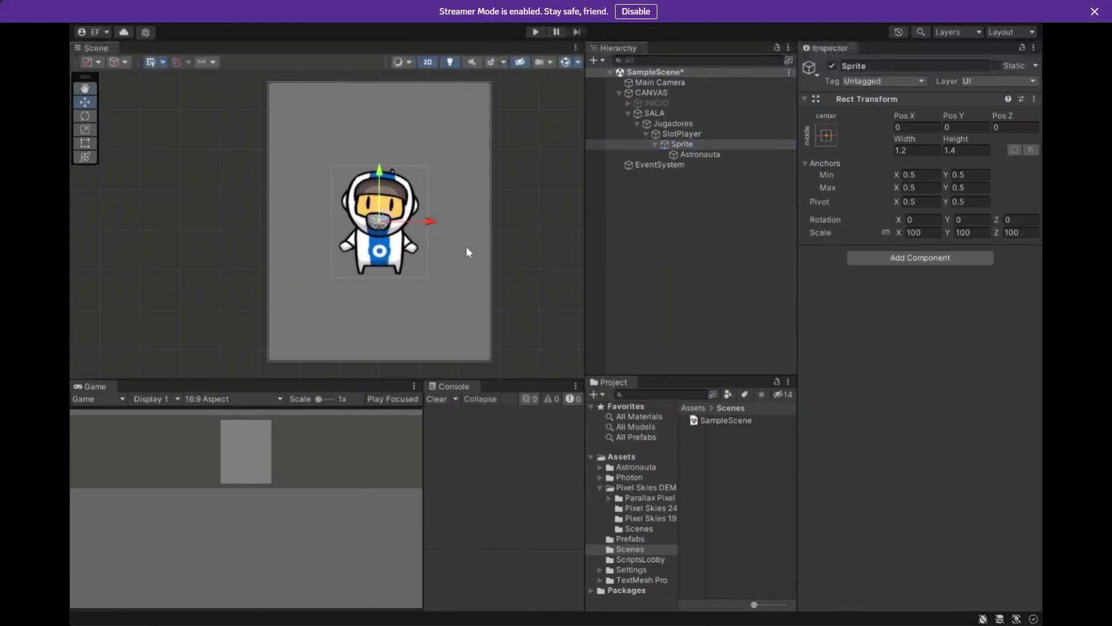
pyautogui.scroll(-2, 467, 249)
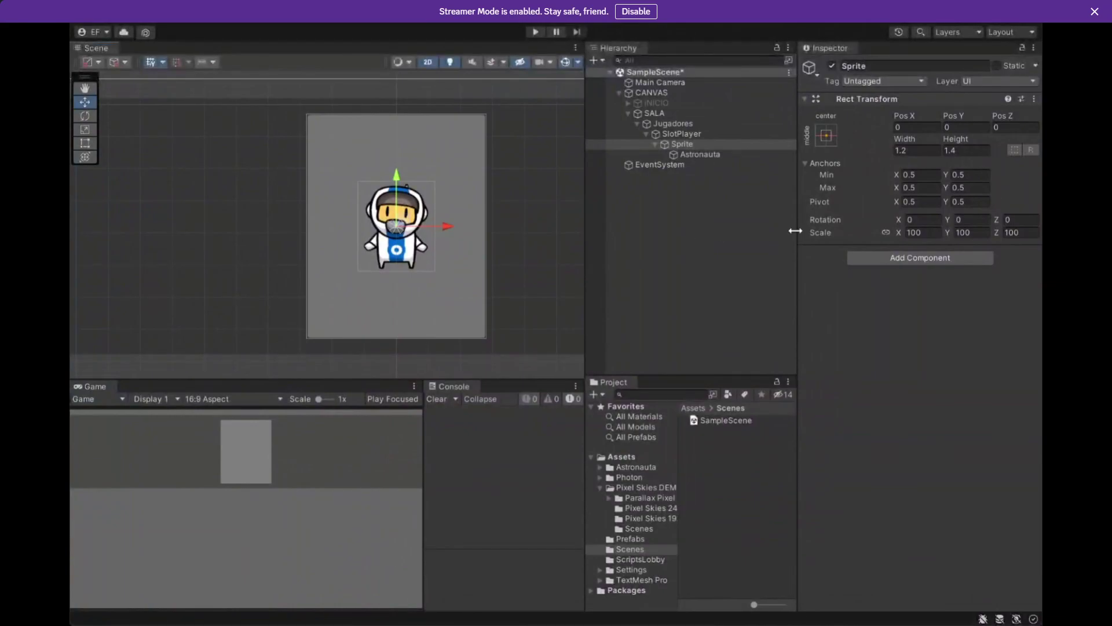
pyautogui.scroll(-5, 463, 223)
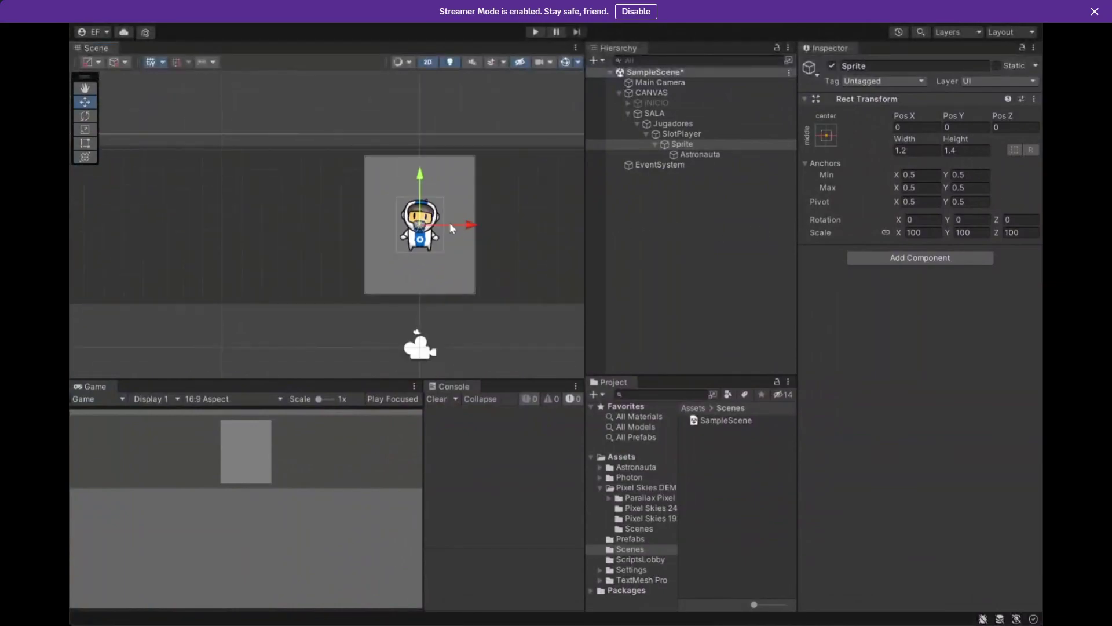
pyautogui.click(450, 269)
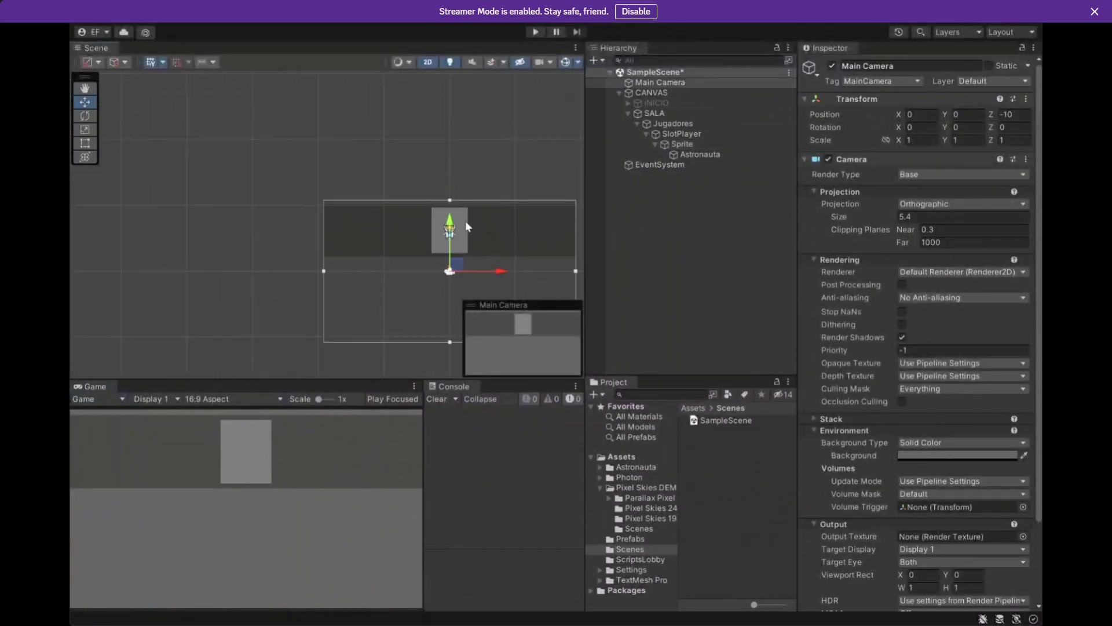
pyautogui.click(683, 144)
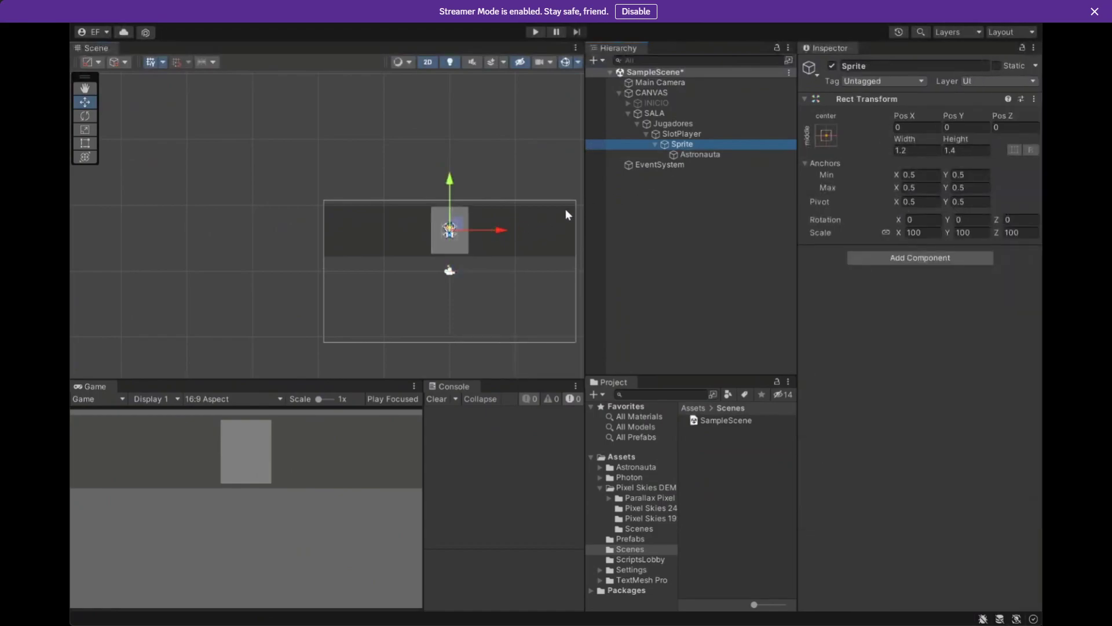
# Set the Astronauta object's Z position to 0.
pyautogui.click(689, 154)
pyautogui.click(1017, 115)
pyautogui.write('0')
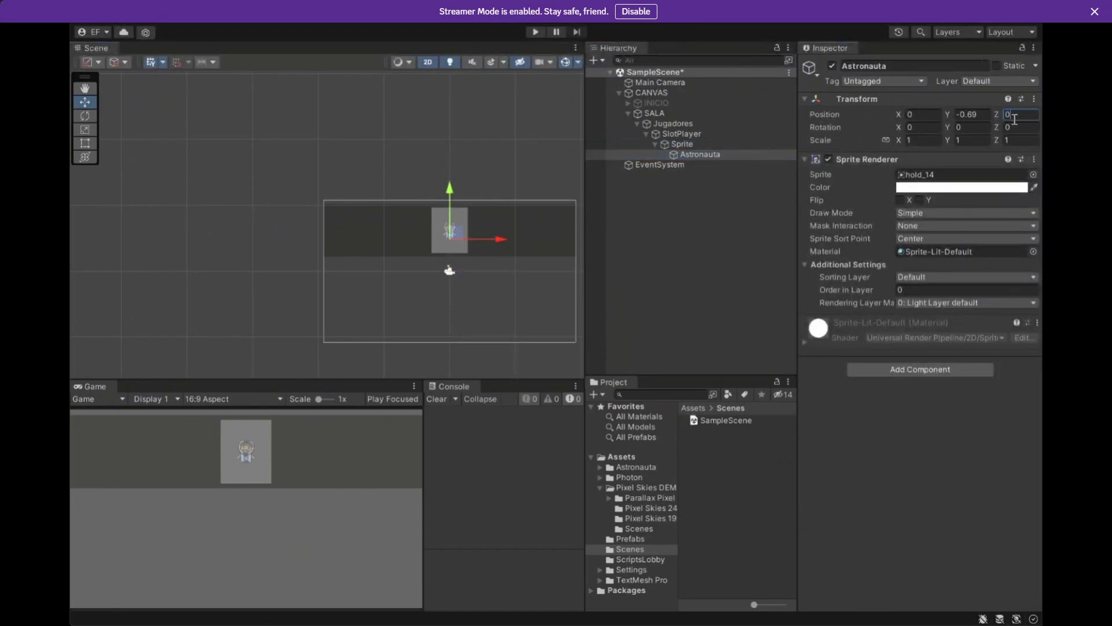
pyautogui.moveTo(995, 117)
pyautogui.mouseDown()
pyautogui.moveTo(974, 118)
pyautogui.moveTo(1002, 117)
pyautogui.mouseUp()
pyautogui.click(1020, 115)
pyautogui.write('0')
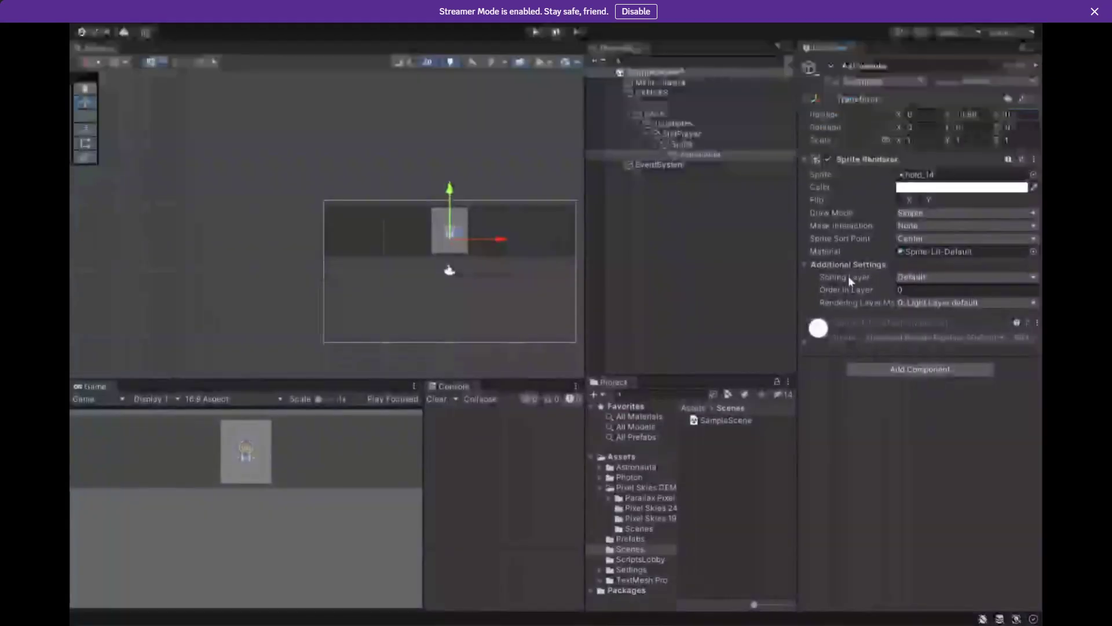
pyautogui.click(684, 144)
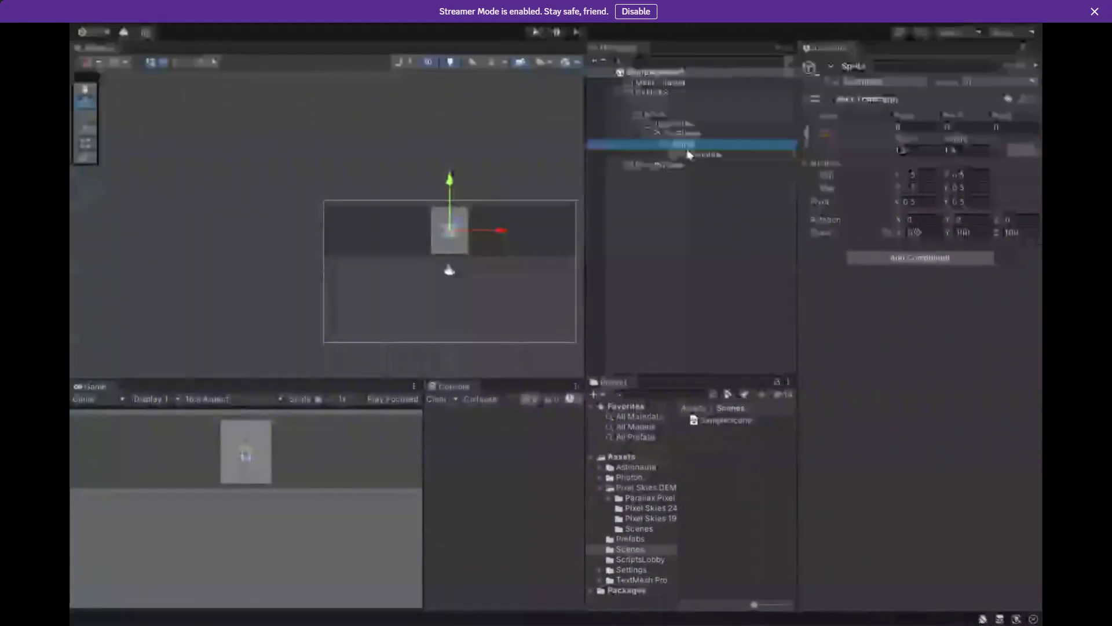
pyautogui.click(688, 135)
# Bring the astronaut in front of the grey slot by setting its Z position to -1.
pyautogui.click(693, 154)
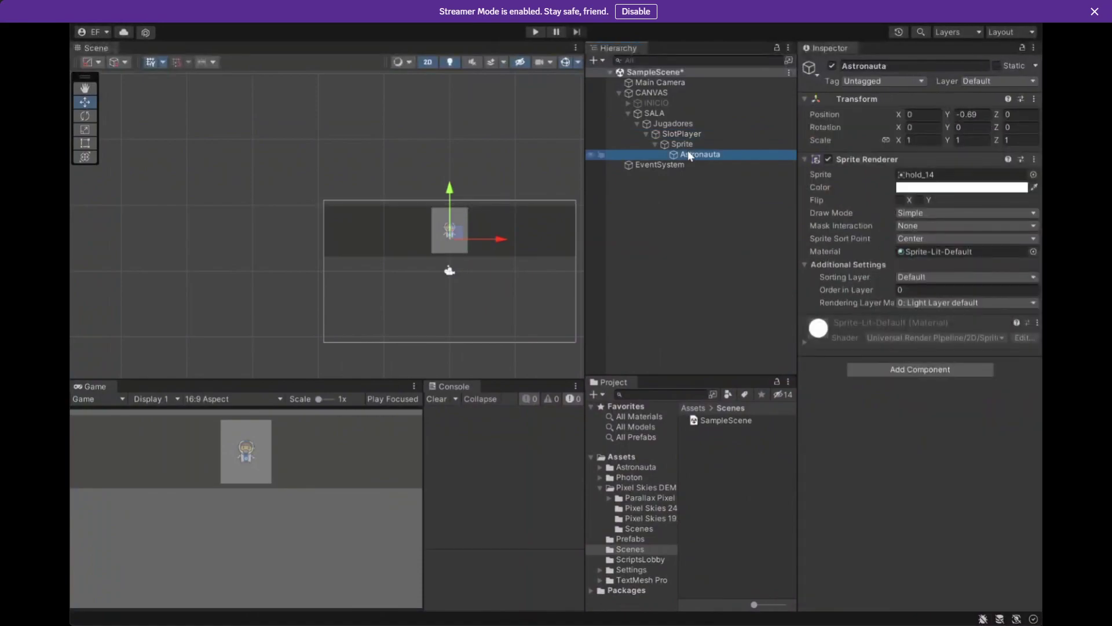
pyautogui.scroll(2, 424, 281)
pyautogui.scroll(5, 495, 252)
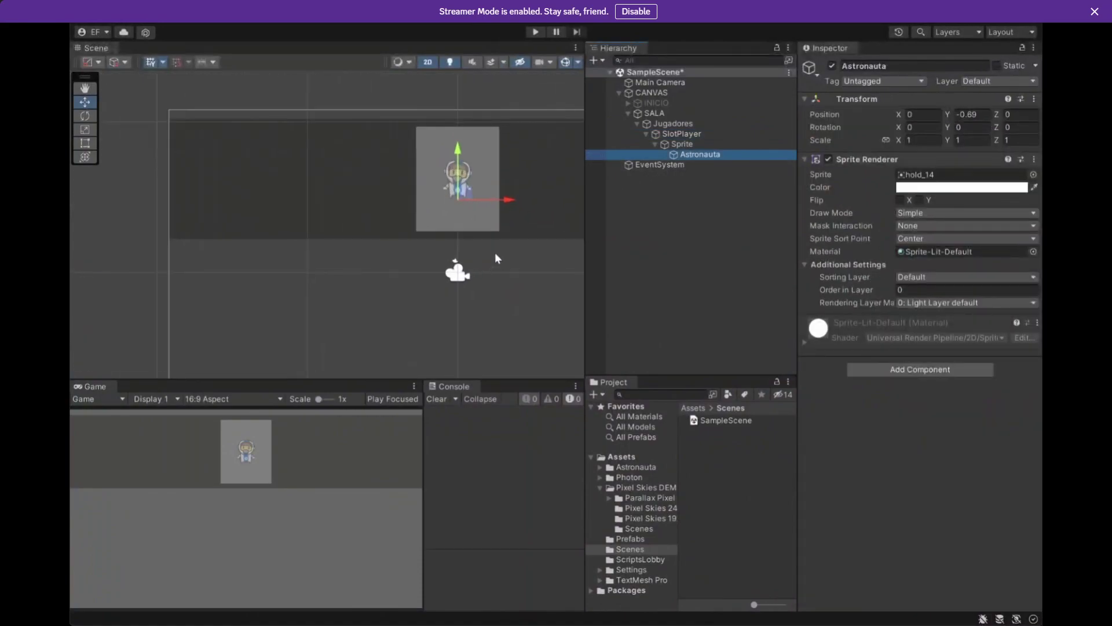
pyautogui.moveTo(995, 117); pyautogui.dragTo(986, 117)
pyautogui.click(1035, 114)
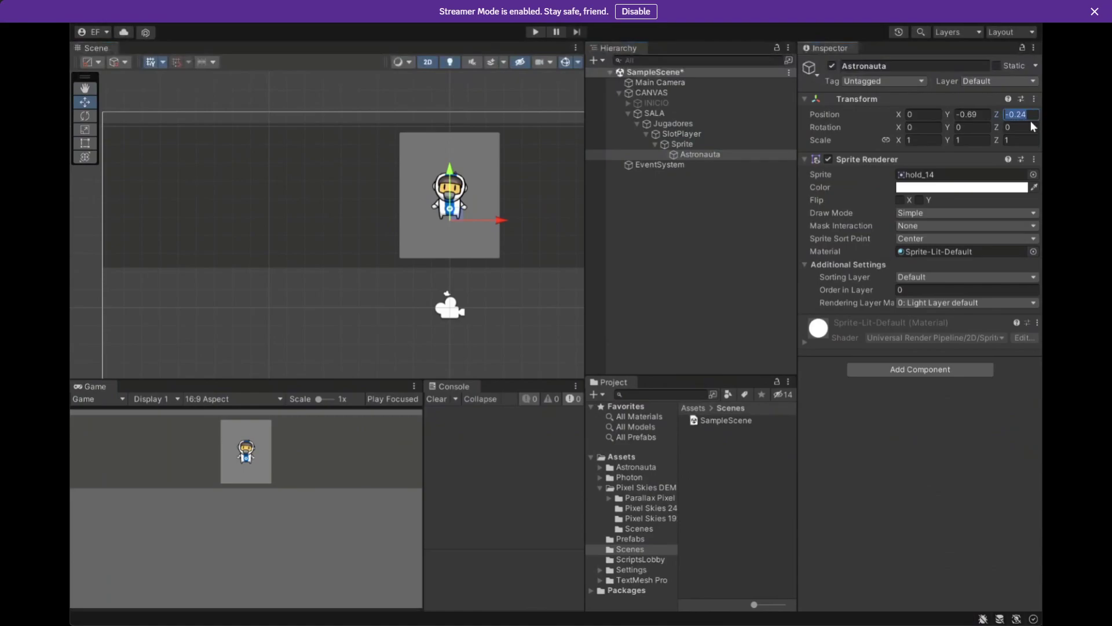
pyautogui.write('-1')
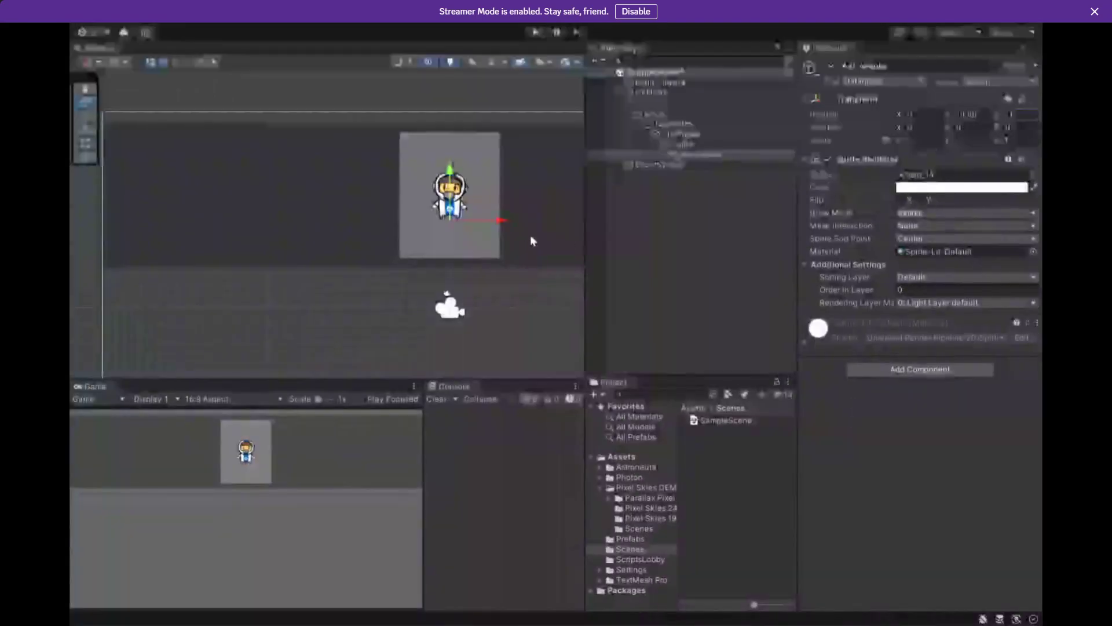
# Check the astronaut's size and placement within the Sprite rectangle and the surrounding player slot.
pyautogui.click(704, 144)
pyautogui.hscroll(5, 294, 180)
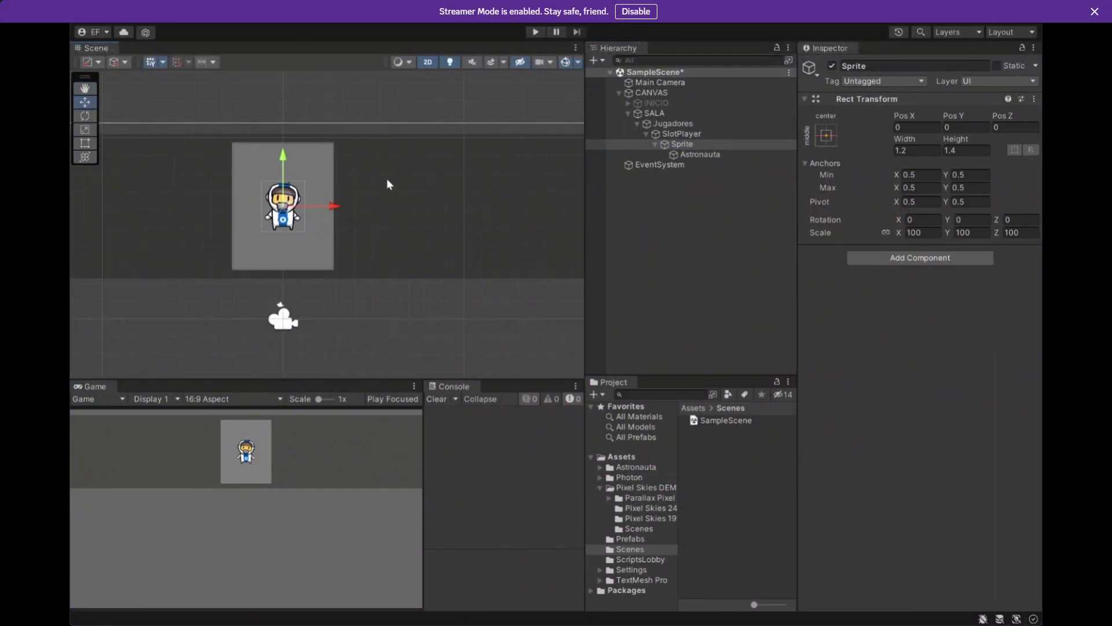
pyautogui.scroll(5, 304, 176)
pyautogui.moveTo(313, 208); pyautogui.dragTo(403, 191, button='middle')
pyautogui.scroll(-4, 400, 159)
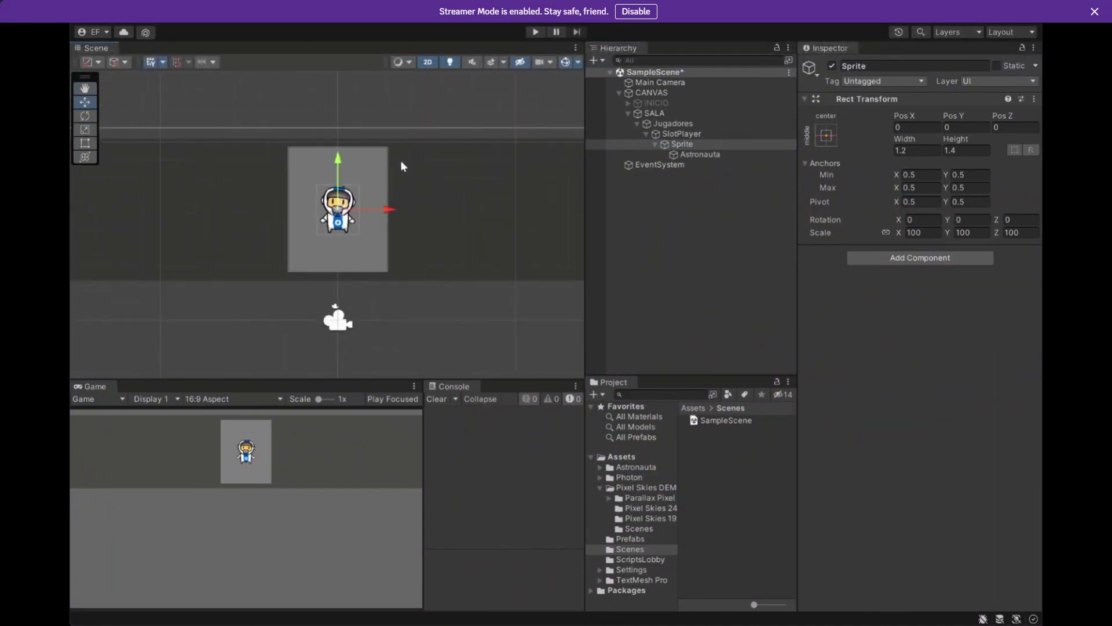
pyautogui.scroll(3, 381, 168)
pyautogui.click(699, 155)
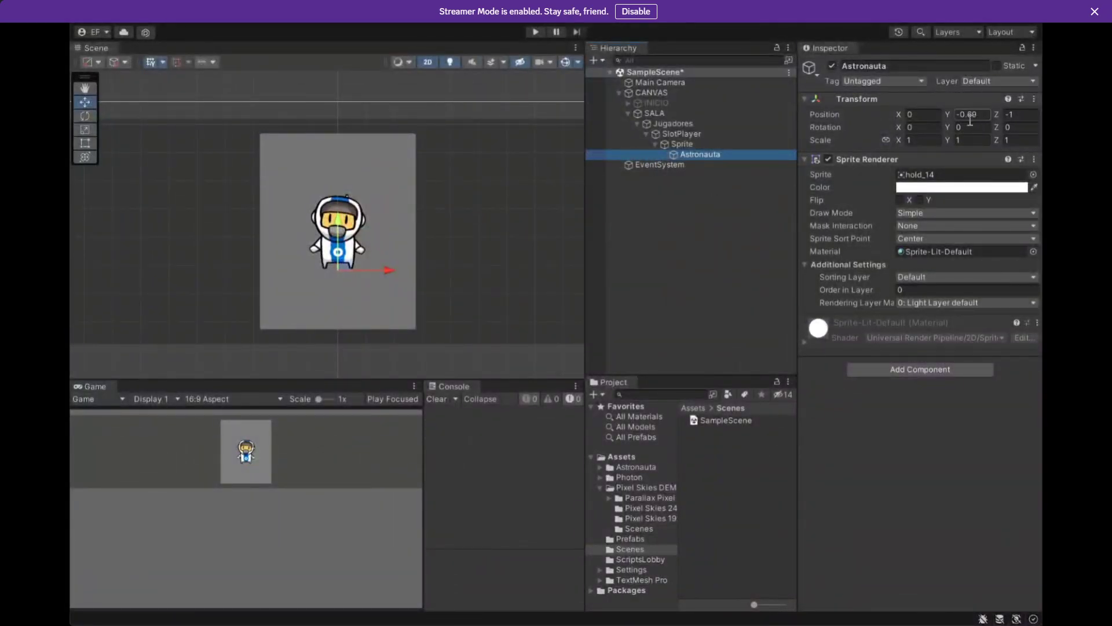
# Try a scale of 1 on the Sprite object, then set it back to 100 on all axes.
pyautogui.click(680, 145)
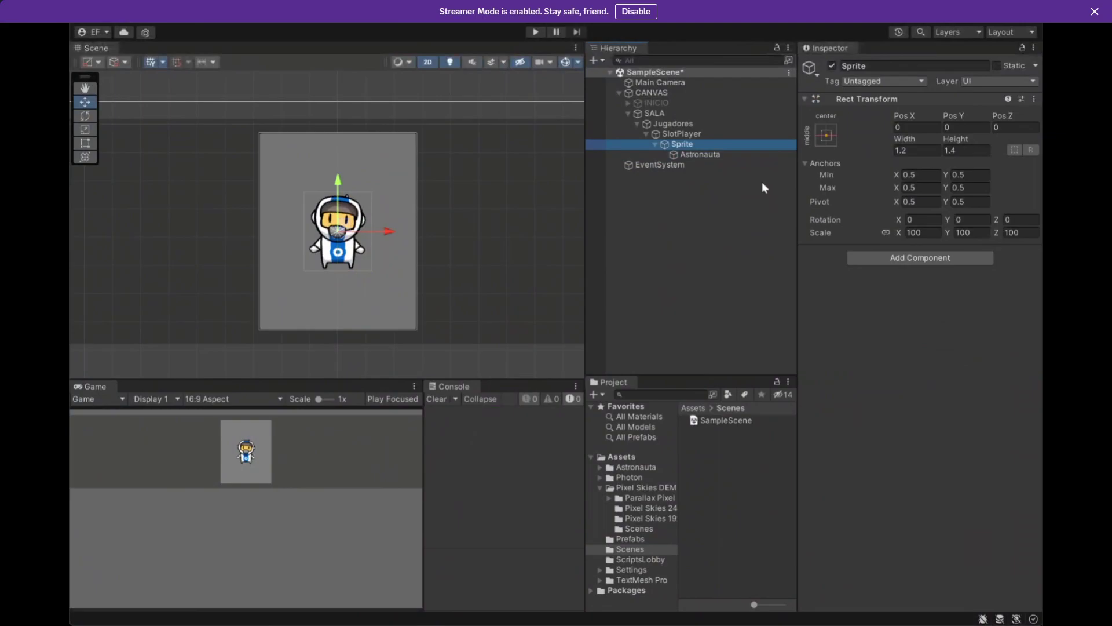
pyautogui.click(924, 232)
pyautogui.write('1')
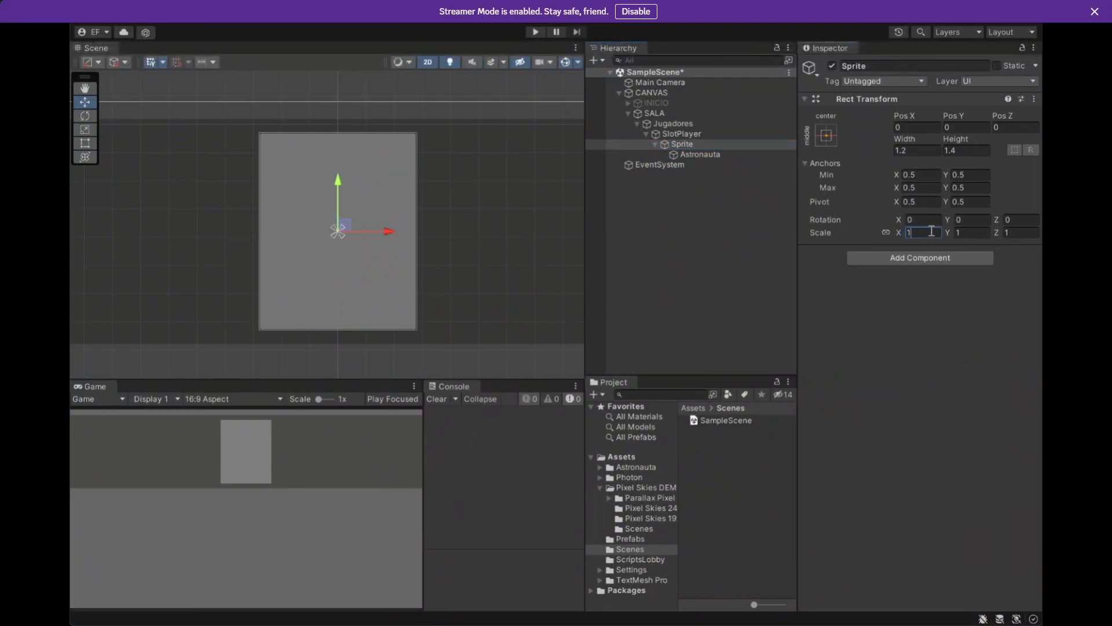
pyautogui.write('00')
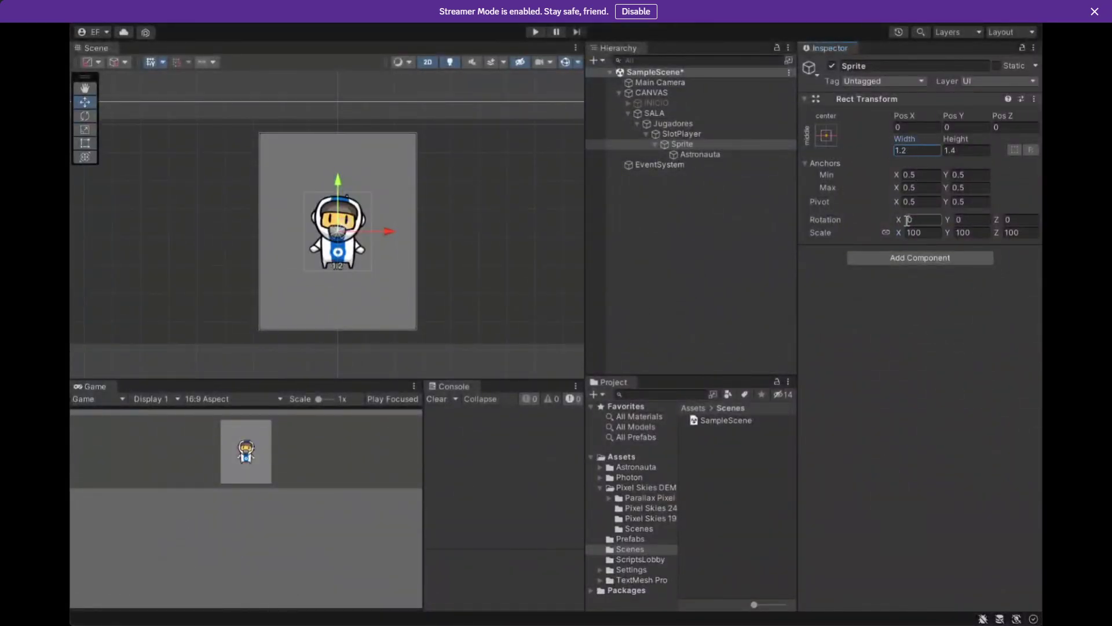
# Enlarge the Sprite object to a scale of 150 on all axes and lower it to about Y -33.
pyautogui.doubleClick(924, 235)
pyautogui.write('120')
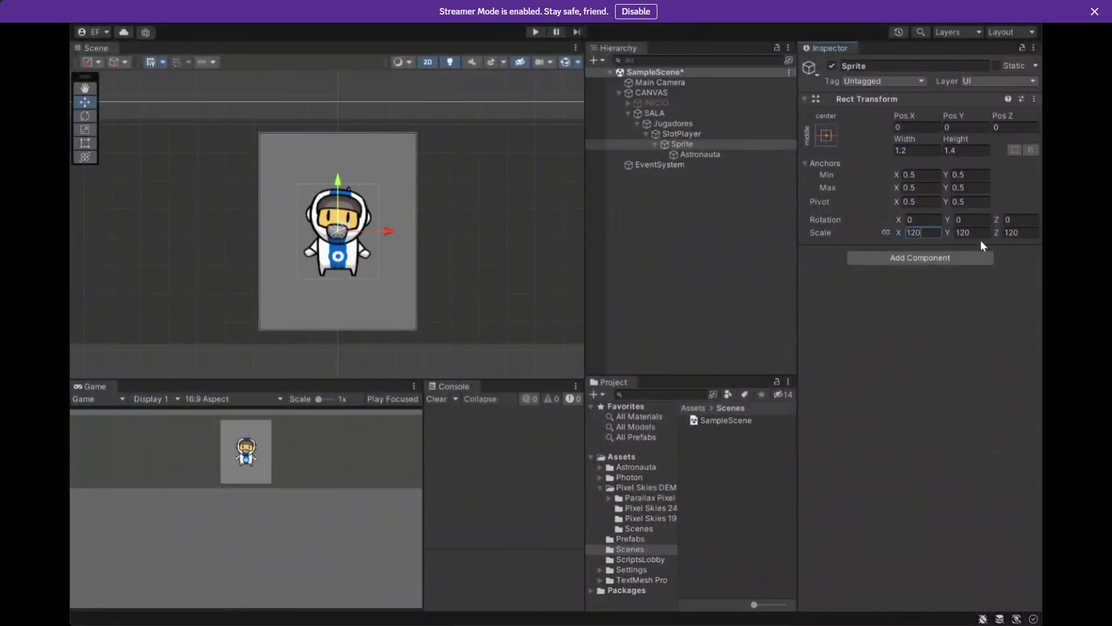
pyautogui.doubleClick(914, 232)
pyautogui.write('150')
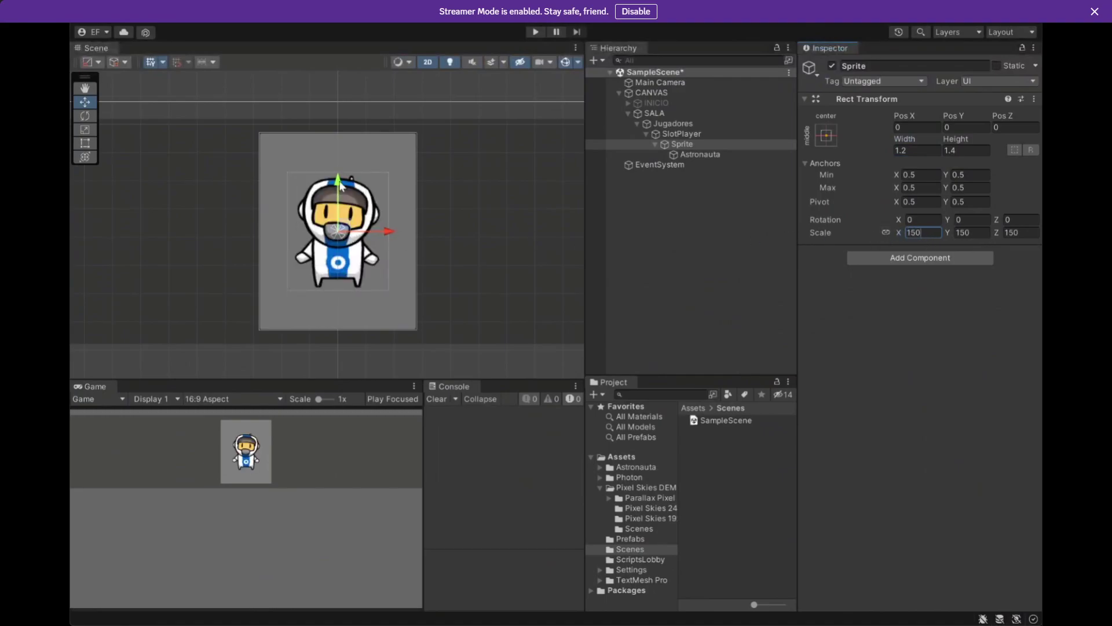
pyautogui.moveTo(338, 184); pyautogui.dragTo(338, 202)
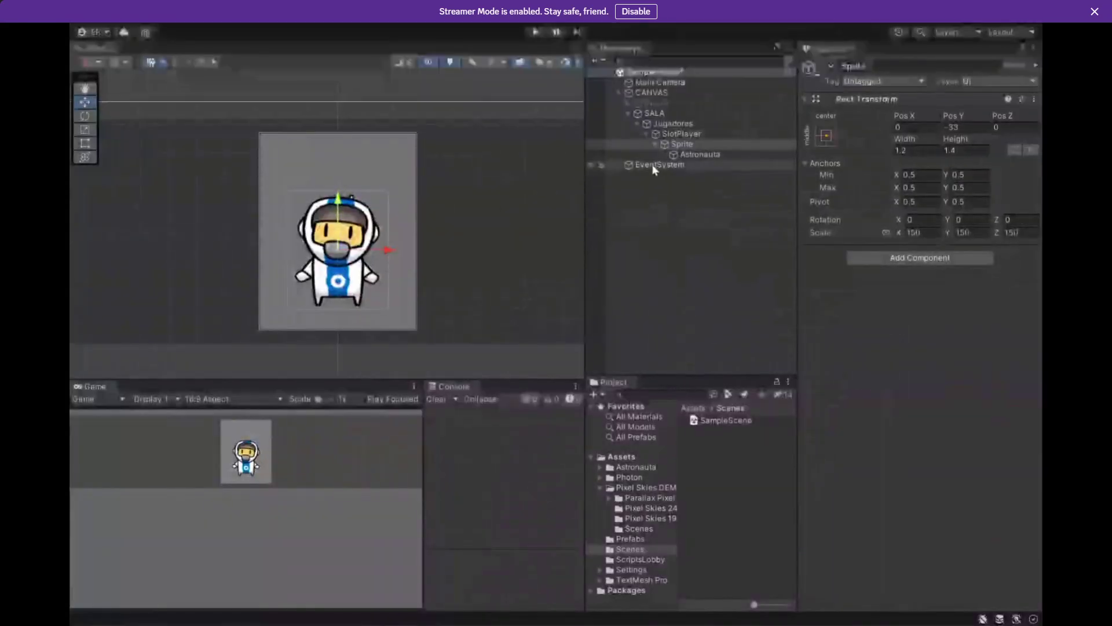
# Undo the toggle created under SlotPlayer and add a TextMeshPro text object there instead.
pyautogui.click(654, 145)
pyautogui.click(678, 134)
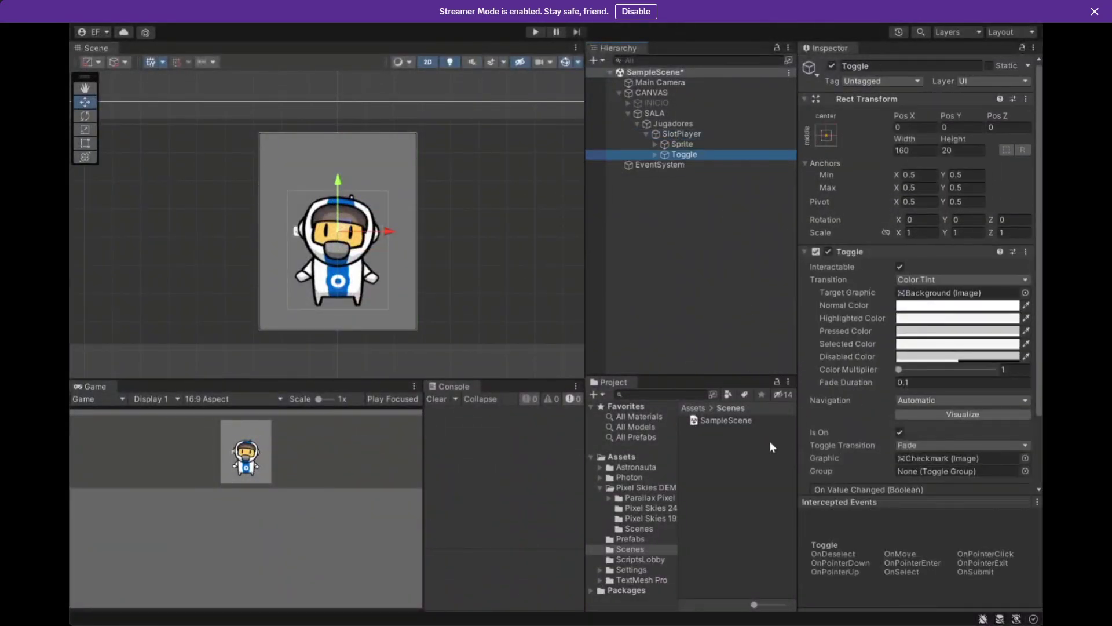
pyautogui.hotkey('ctrl', 'z')
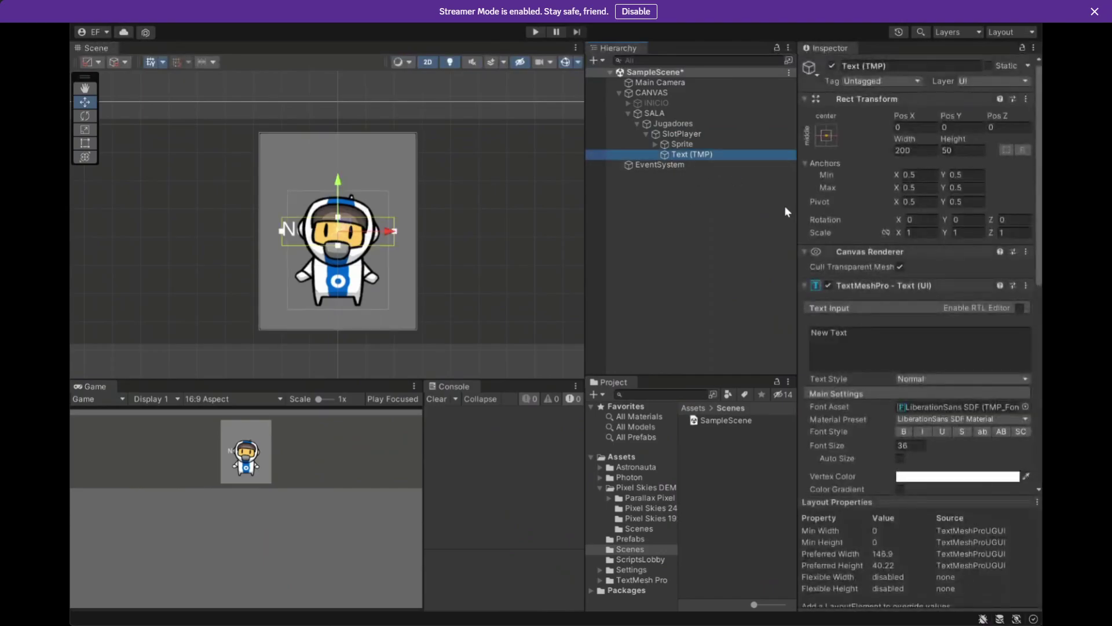
# Centre the new text in both directions with the Oswald Bold SDF font and move it above the astronaut.
pyautogui.scroll(-2, 939, 387)
pyautogui.click(917, 412)
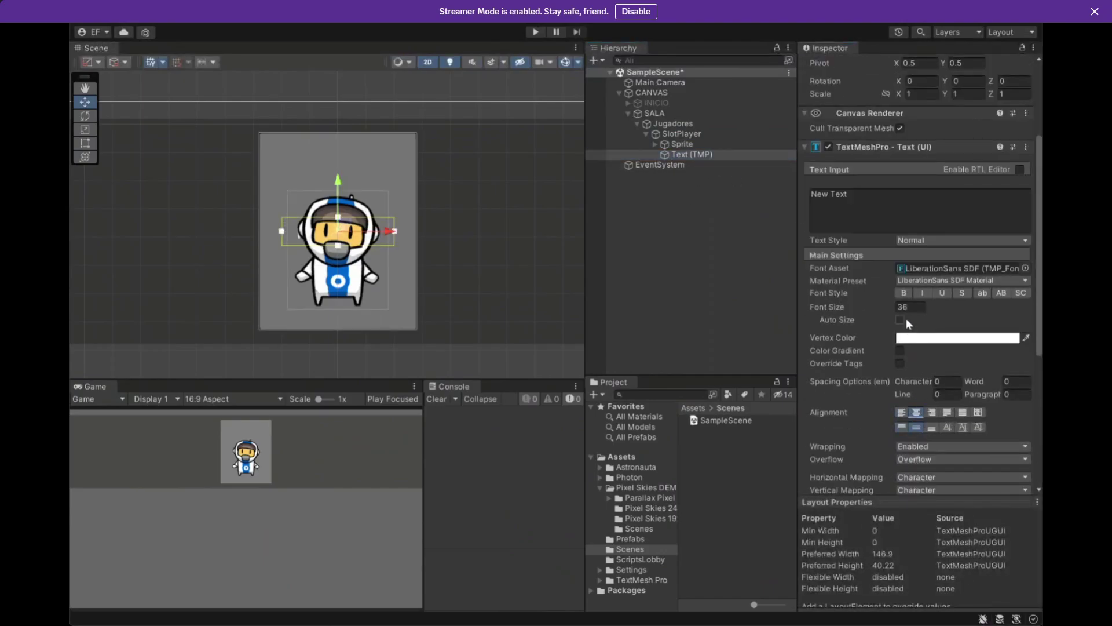
pyautogui.moveTo(339, 184); pyautogui.dragTo(339, 121)
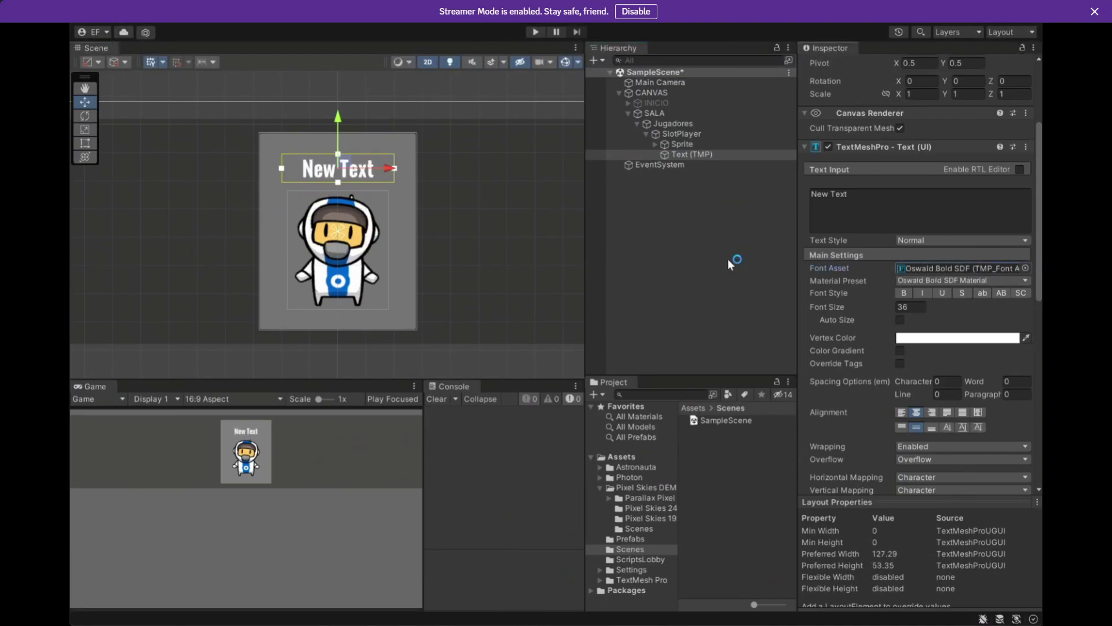
# Set the text above the astronaut to "Nickname" and raise it slightly to Y 128.
pyautogui.click(883, 202)
pyautogui.press('BackSpace')
pyautogui.write('Player')
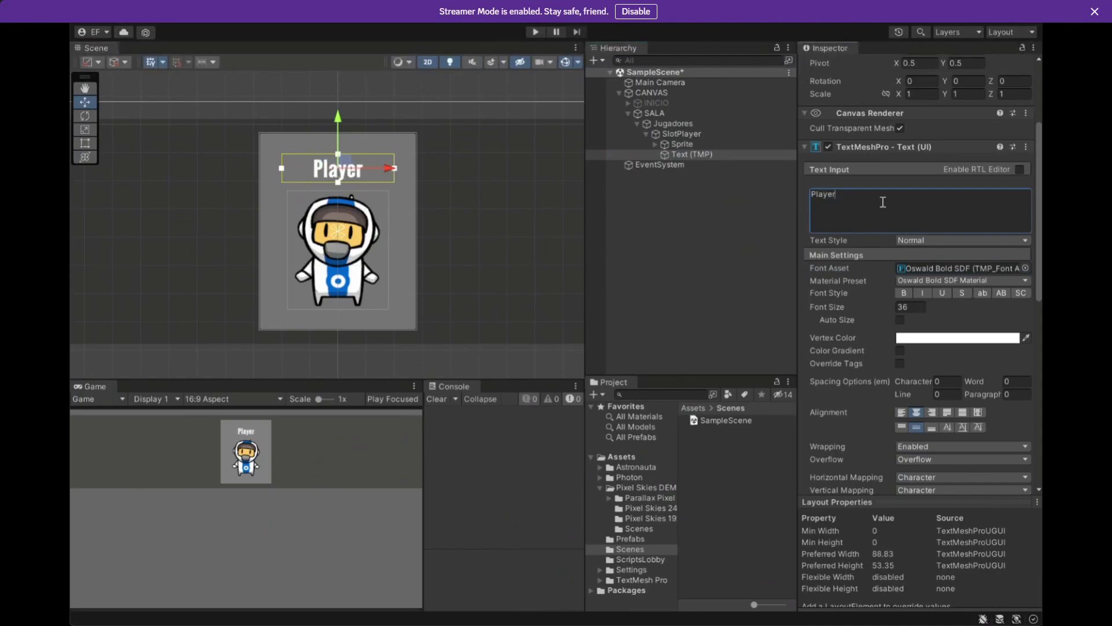
pyautogui.press('BackSpace')
pyautogui.press('BackSpace')
pyautogui.press('BackSpace')
pyautogui.press('BackSpace')
pyautogui.press('BackSpace')
pyautogui.press('BackSpace')
pyautogui.write('Nickn')
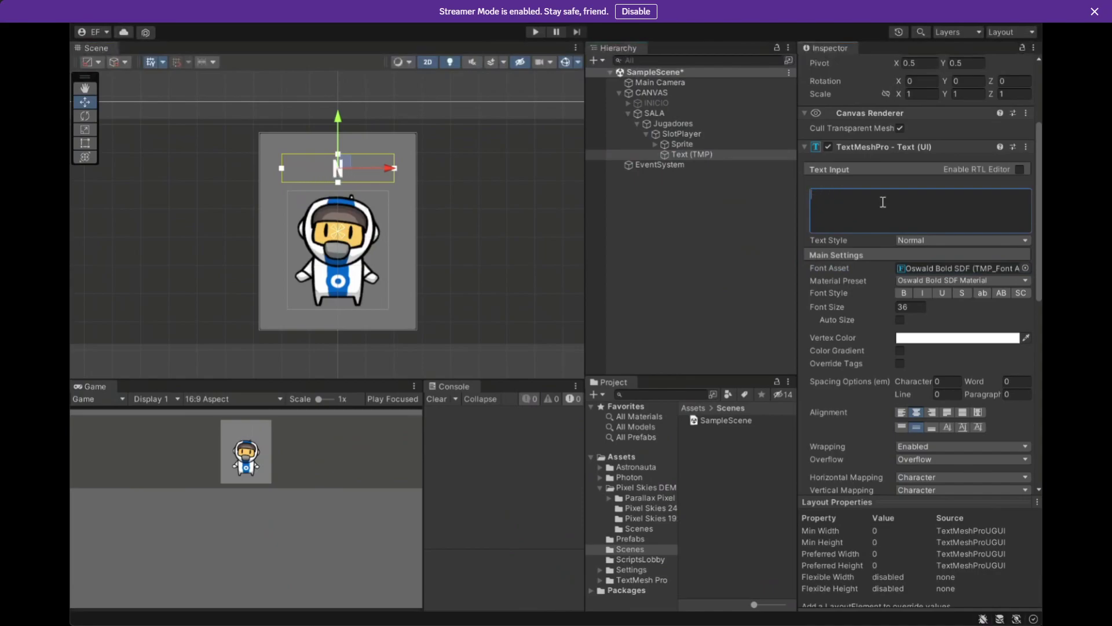
pyautogui.write('ame')
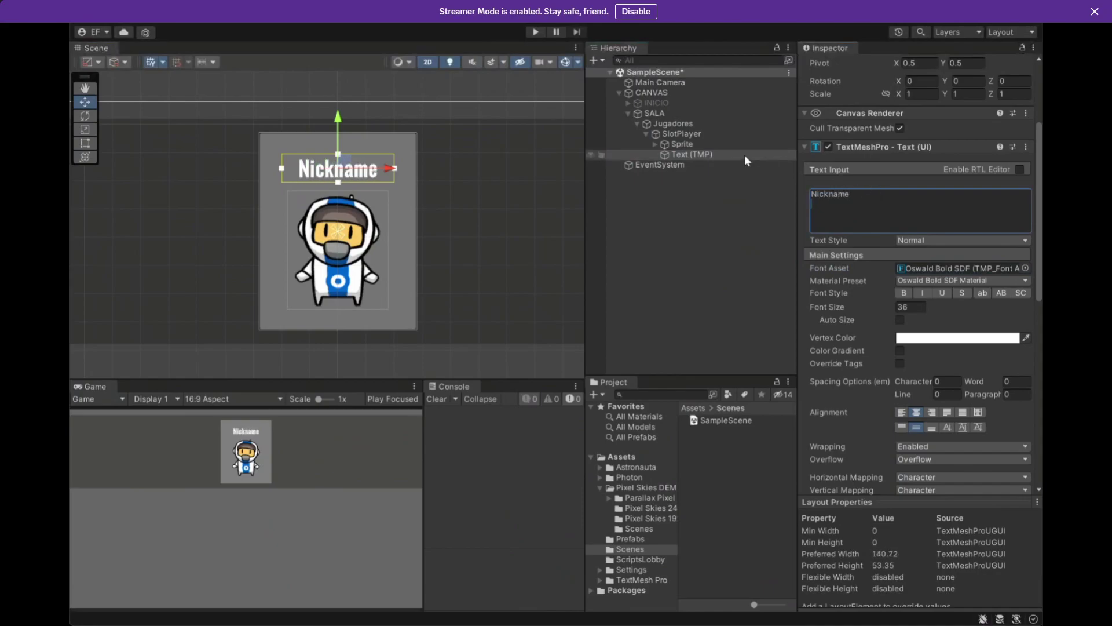
pyautogui.moveTo(340, 122); pyautogui.dragTo(339, 119)
# Rename the Text (TMP) object to Nickname and place it above Sprite within SlotPlayer in the hierarchy.
pyautogui.click(692, 154)
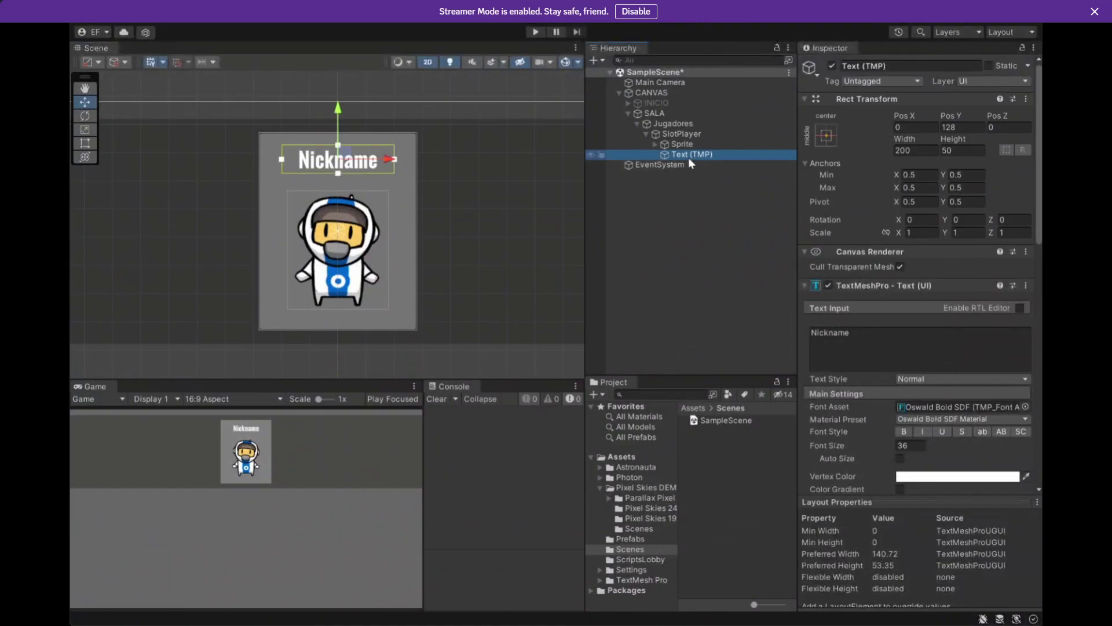
pyautogui.click(693, 155)
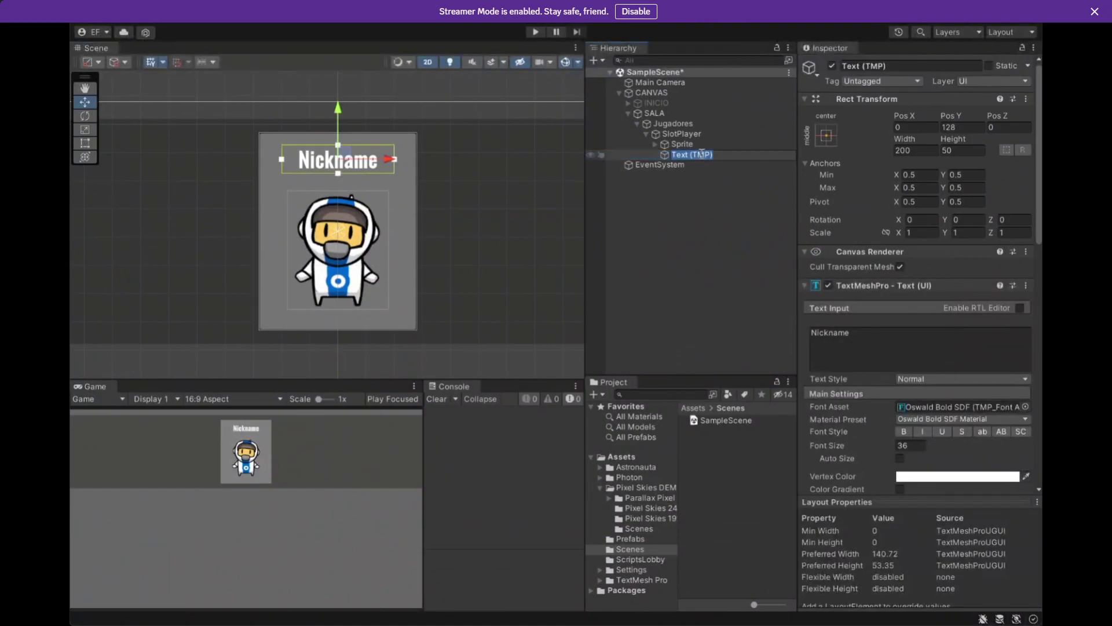
pyautogui.write('Nickname')
pyautogui.press('Return')
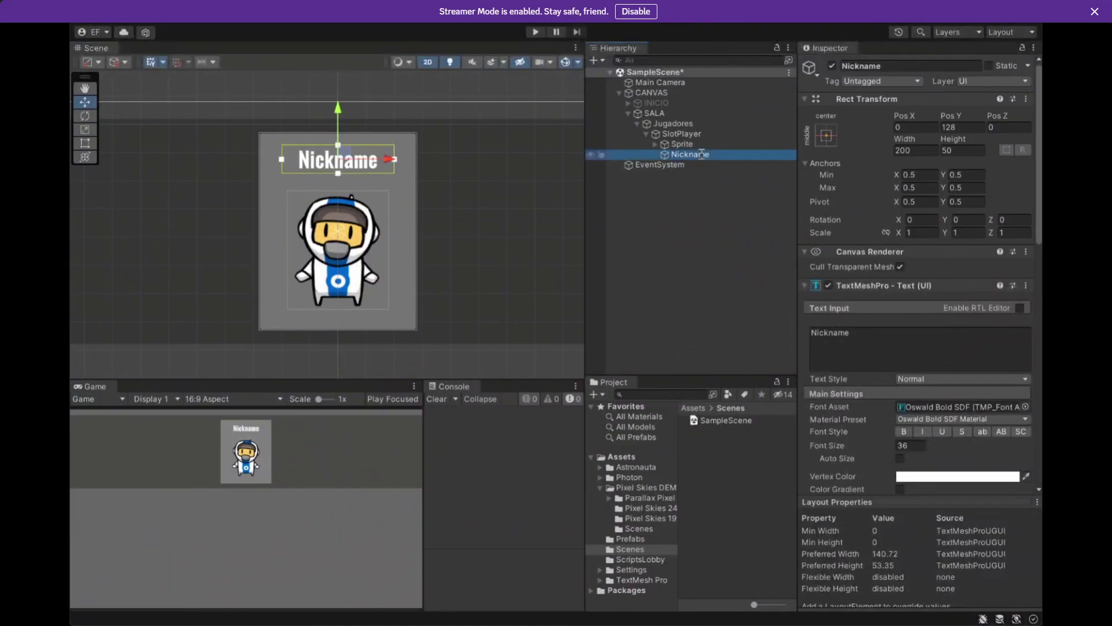
pyautogui.moveTo(711, 153); pyautogui.dragTo(728, 142)
# Examine the slot layout by inspecting SlotPlayer, its Nickname text and its Sprite object in turn.
pyautogui.scroll(2, 257, 199)
pyautogui.scroll(1, 361, 227)
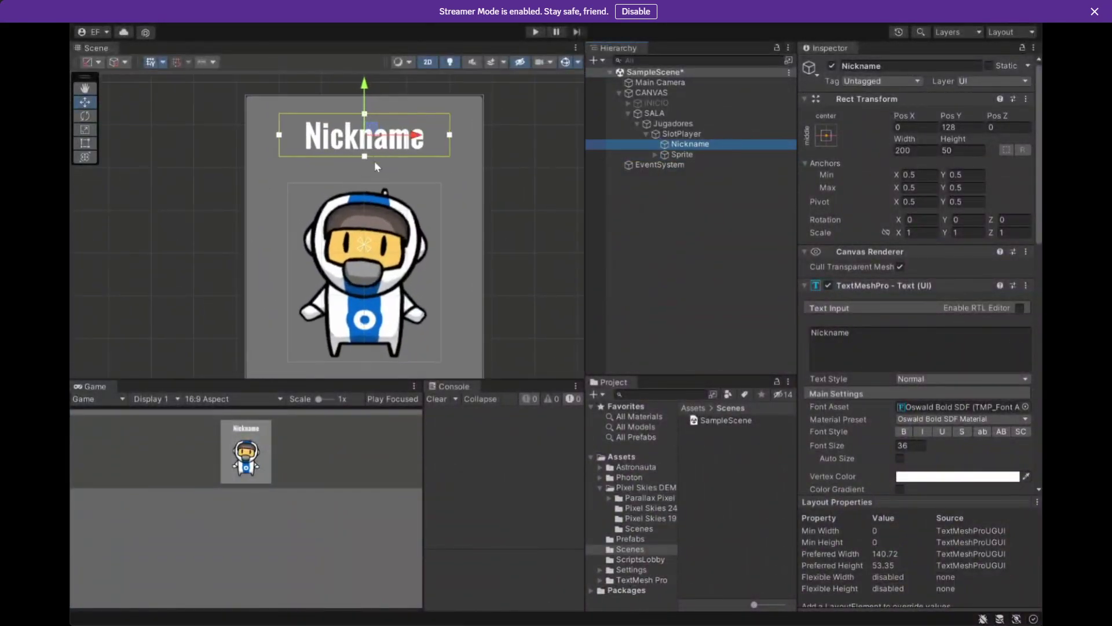
pyautogui.scroll(-2, 440, 232)
pyautogui.click(695, 135)
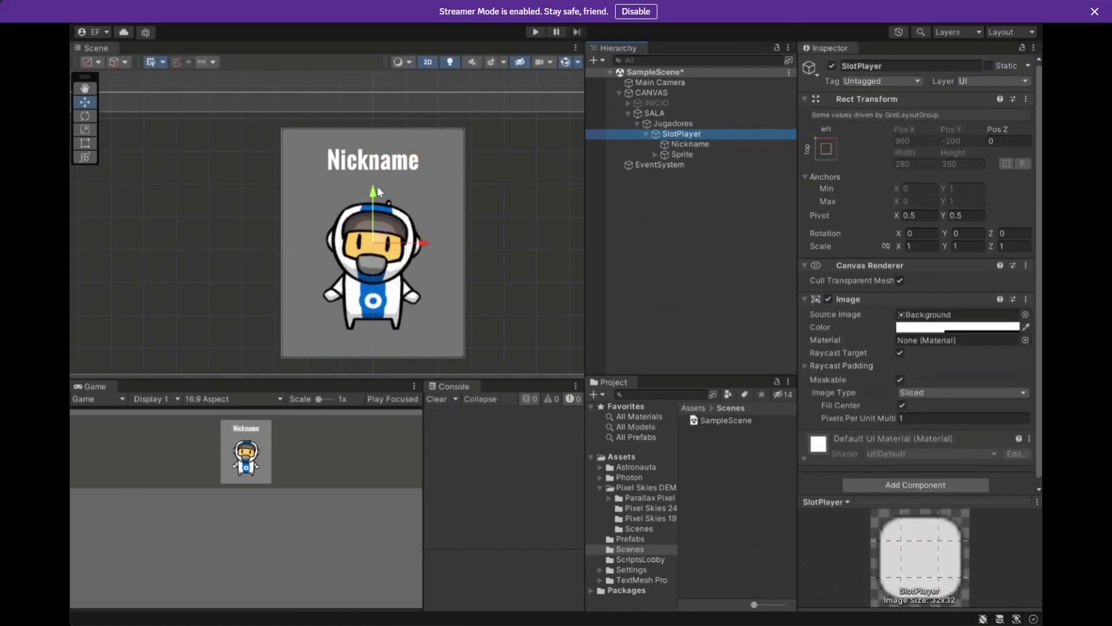
pyautogui.click(697, 144)
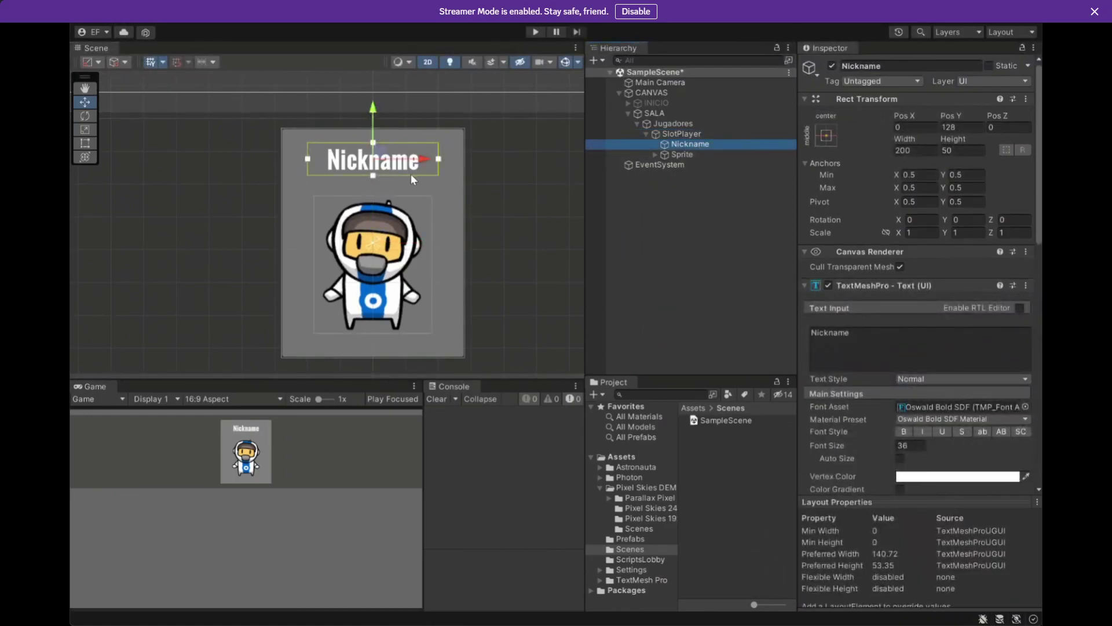
pyautogui.click(738, 153)
pyautogui.scroll(-1, 365, 211)
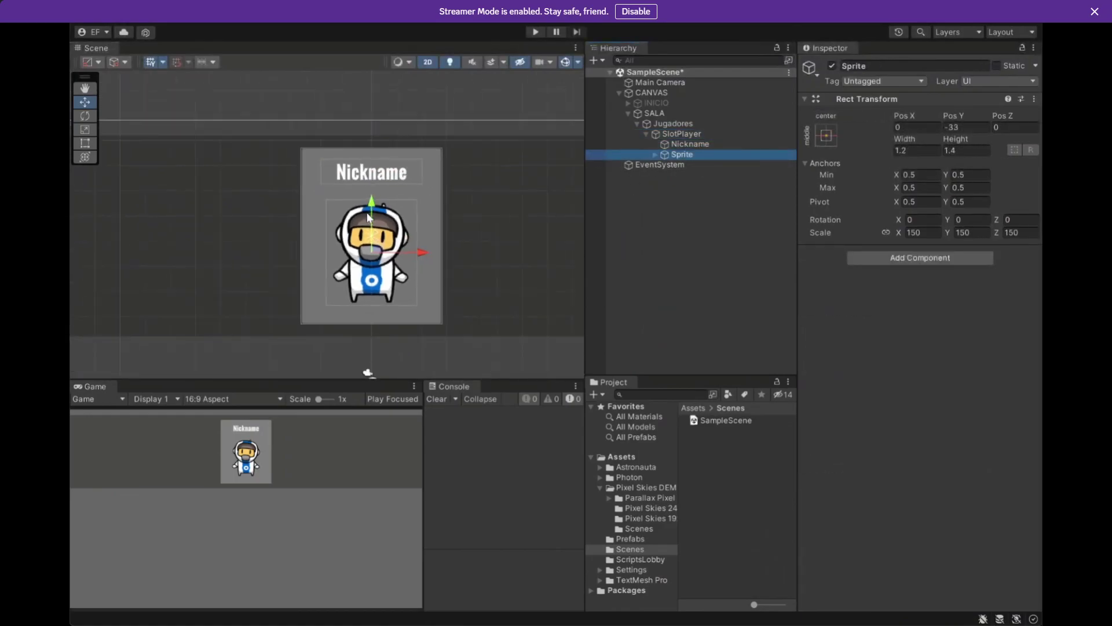
# Set the Nickname text box's width to 250.
pyautogui.click(685, 148)
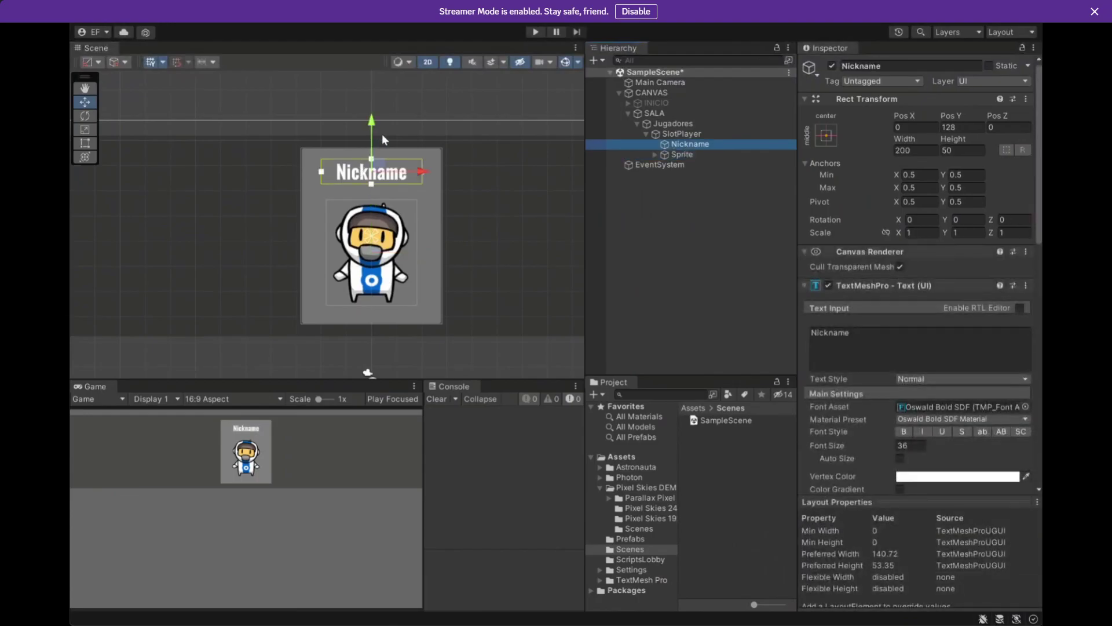
pyautogui.scroll(-3, 883, 314)
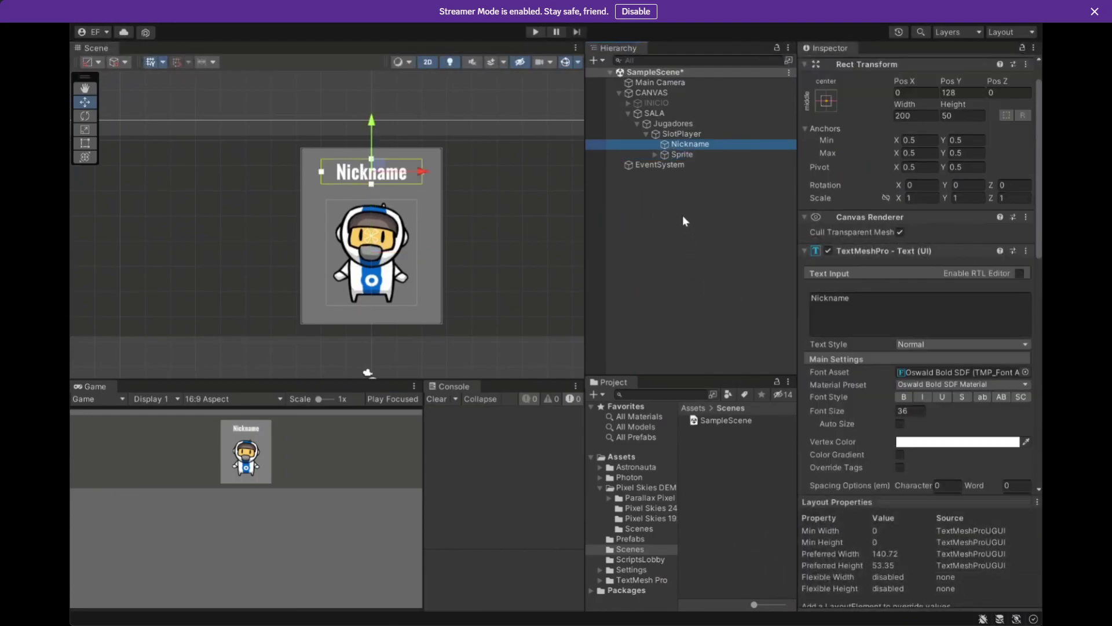
pyautogui.click(928, 117)
pyautogui.write('250')
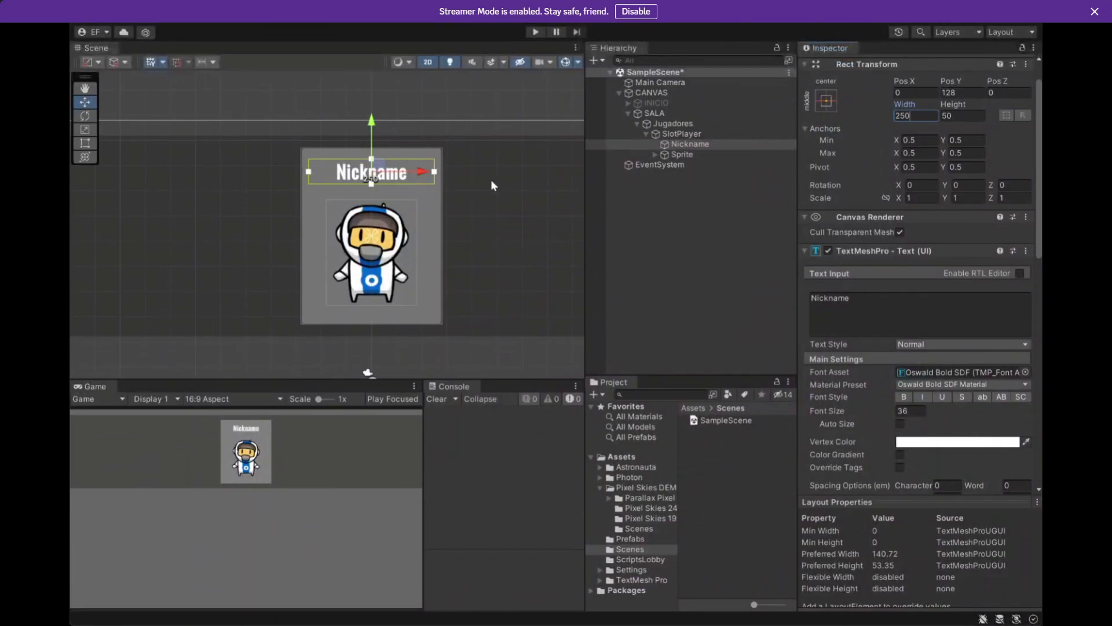
pyautogui.click(509, 191)
pyautogui.scroll(-6, 506, 182)
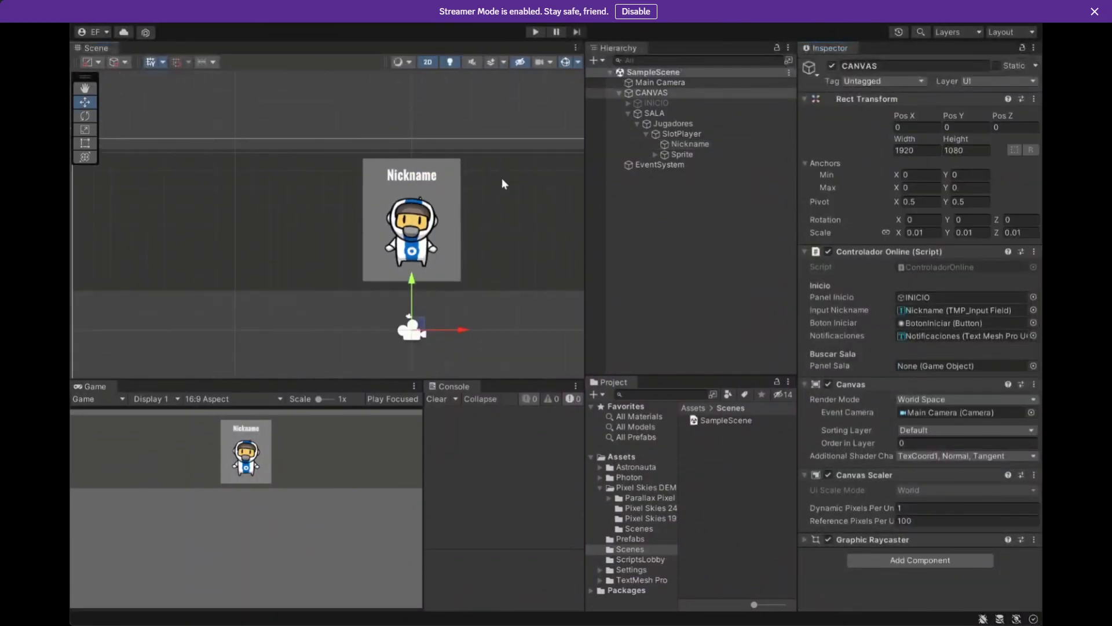
pyautogui.scroll(2, 436, 218)
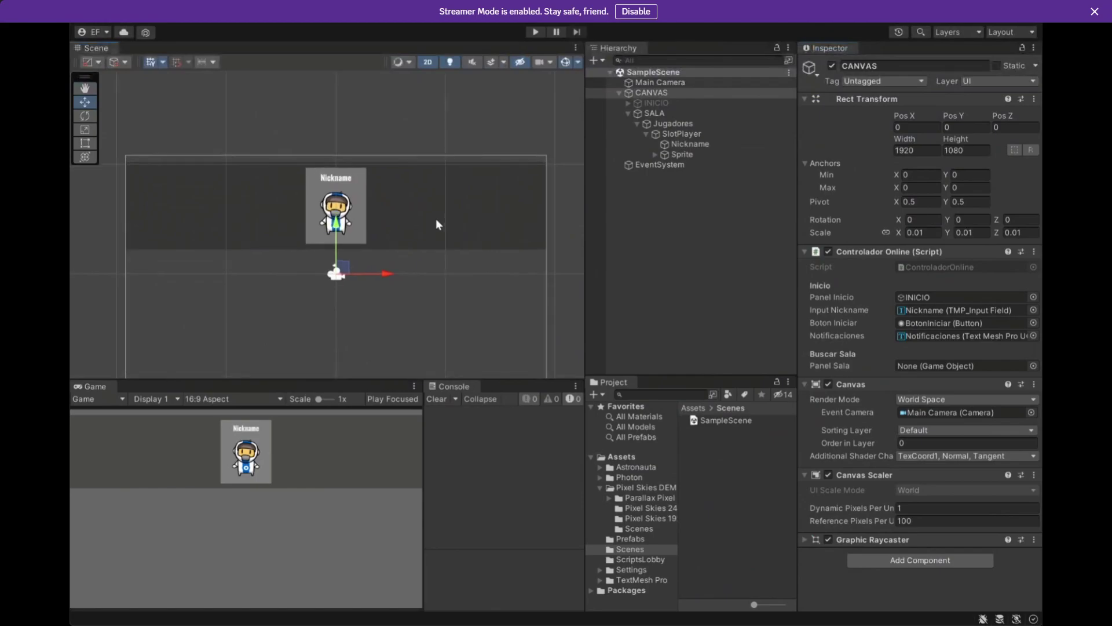
pyautogui.moveTo(435, 218); pyautogui.dragTo(458, 194, button='middle')
pyautogui.click(570, 301)
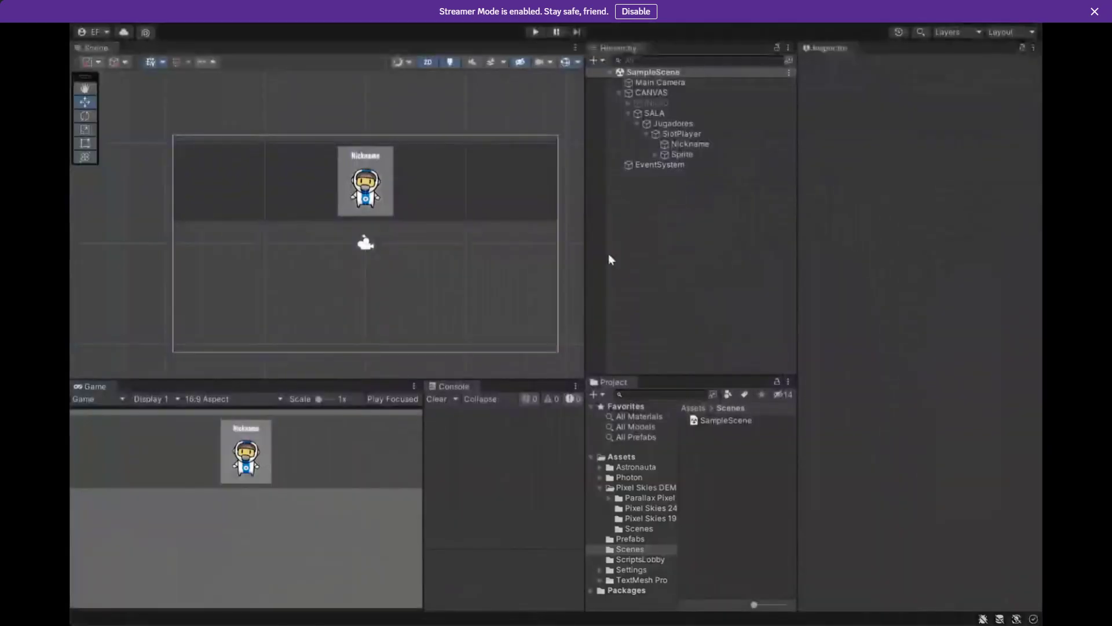
pyautogui.click(698, 123)
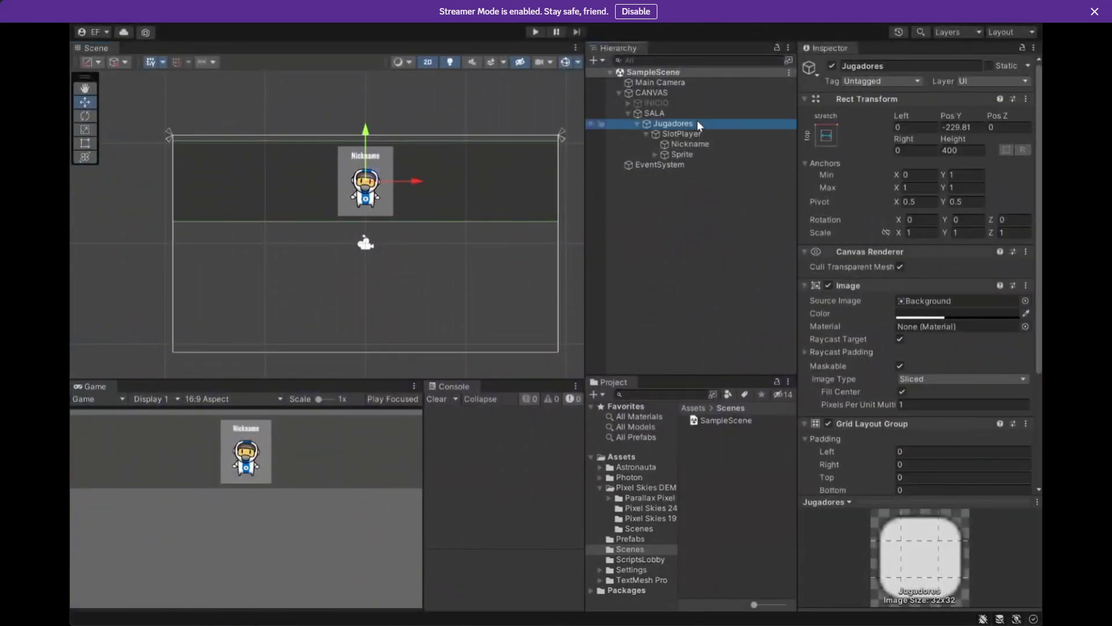
pyautogui.hotkey('ctrl', 'd')
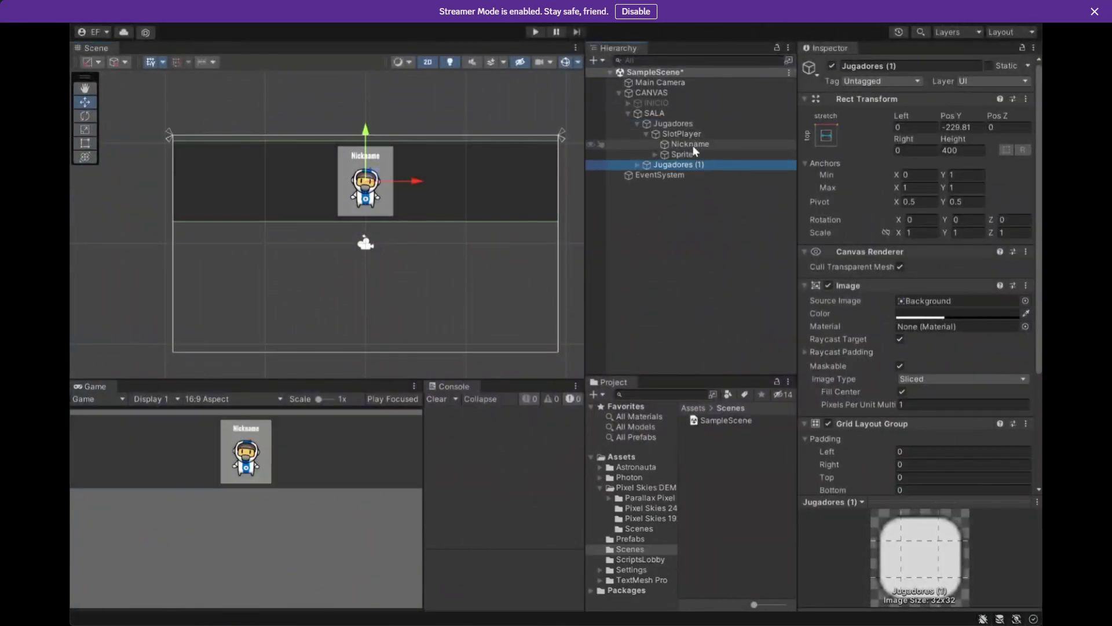
pyautogui.hotkey('ctrl', 'z')
pyautogui.hotkey('ctrl', 'z')
# Duplicate SlotPlayer five times to fill the Jugadores row with six player slots.
pyautogui.click(646, 133)
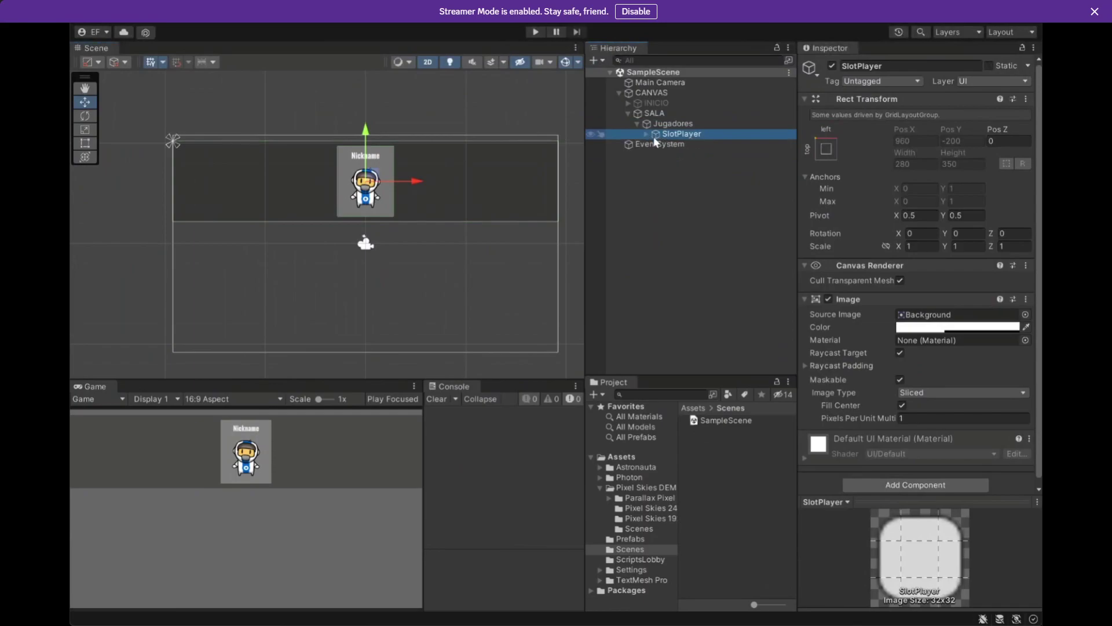
pyautogui.hotkey('ctrl', 'd')
pyautogui.hotkey('ctrl', 'd')
pyautogui.hotkey('ctrl', 'd')
pyautogui.hotkey('ctrl', 'd')
pyautogui.hotkey('ctrl', 'd')
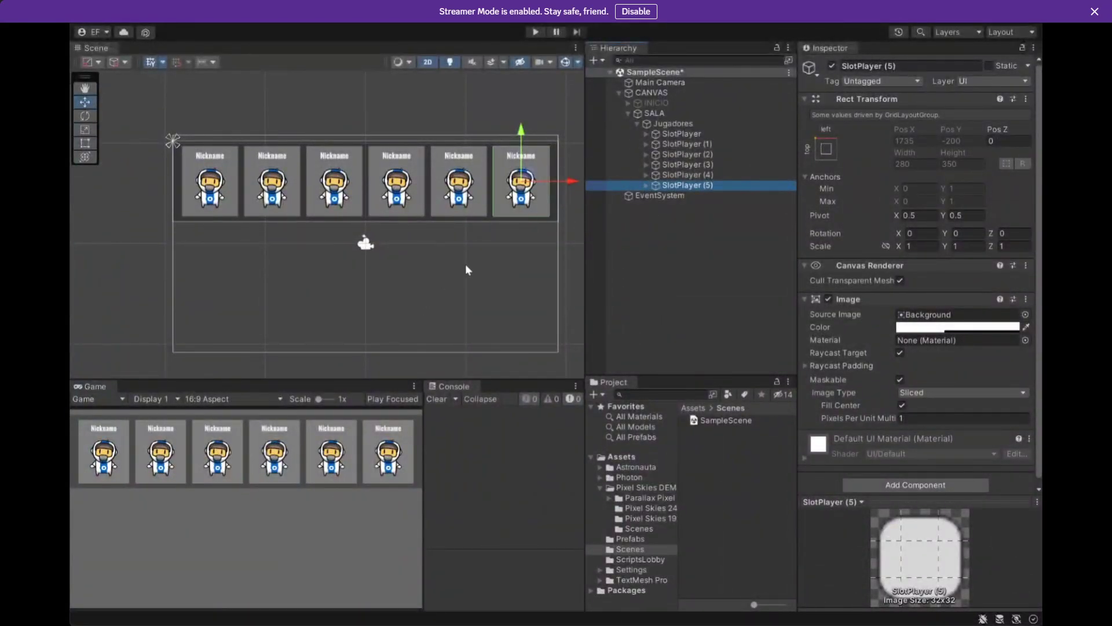
# Delete the five SlotPlayer copies and focus the scene view on the original slot.
pyautogui.keyDown('shift'); pyautogui.click(695, 145); pyautogui.keyUp('shift')
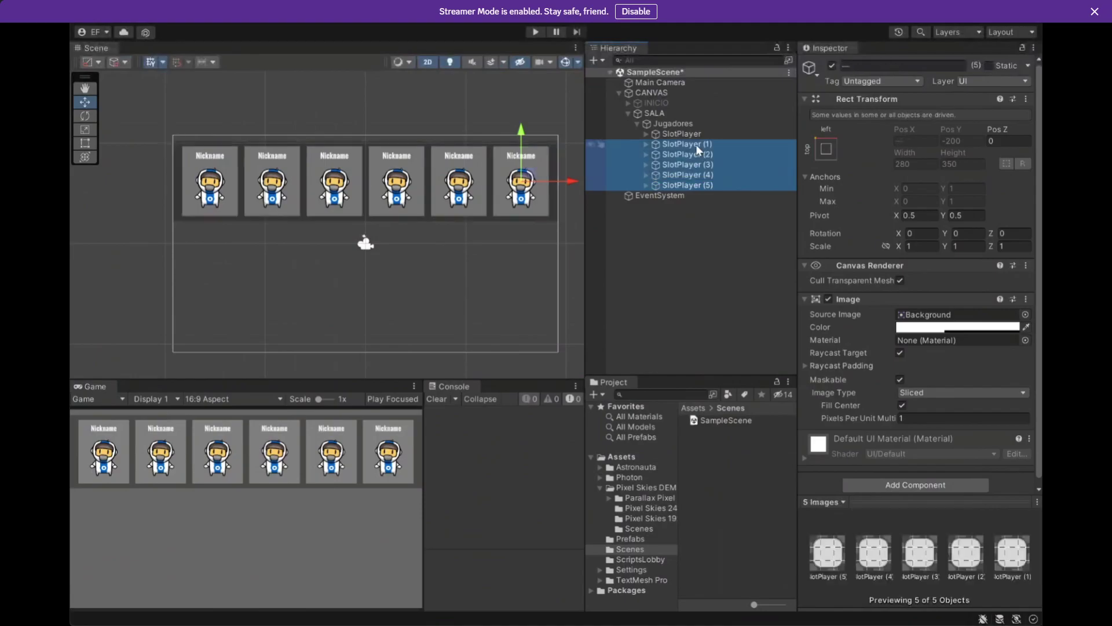
pyautogui.press('Delete')
pyautogui.click(696, 136)
pyautogui.press('f')
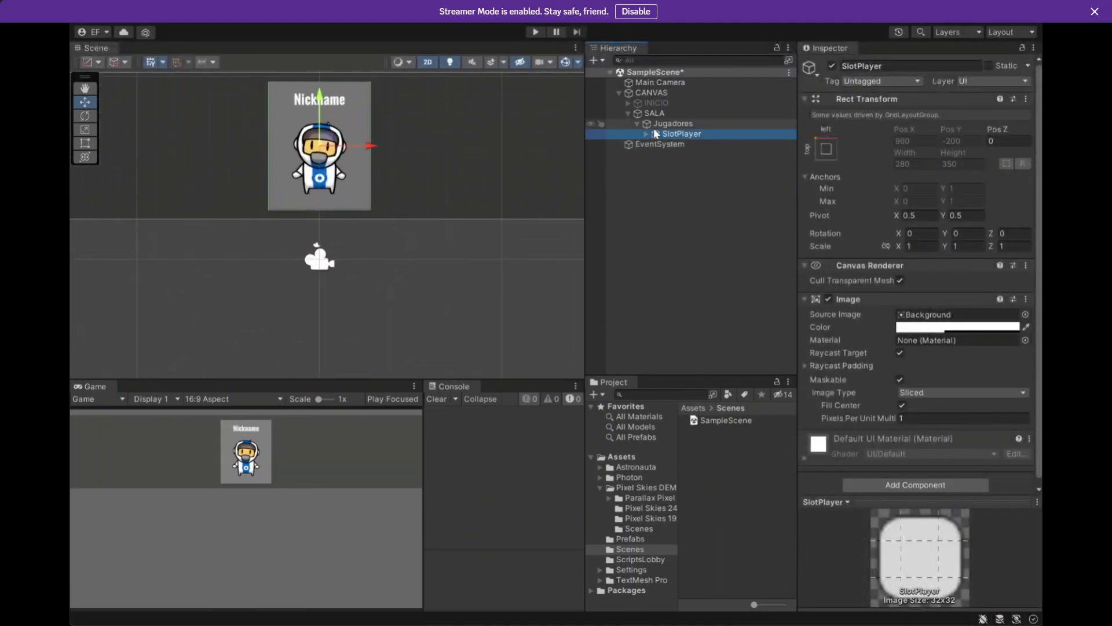
# Expand SlotPlayer and its Sprite object to examine the nested Nickname and Astronauta objects.
pyautogui.click(646, 135)
pyautogui.scroll(-5, 327, 258)
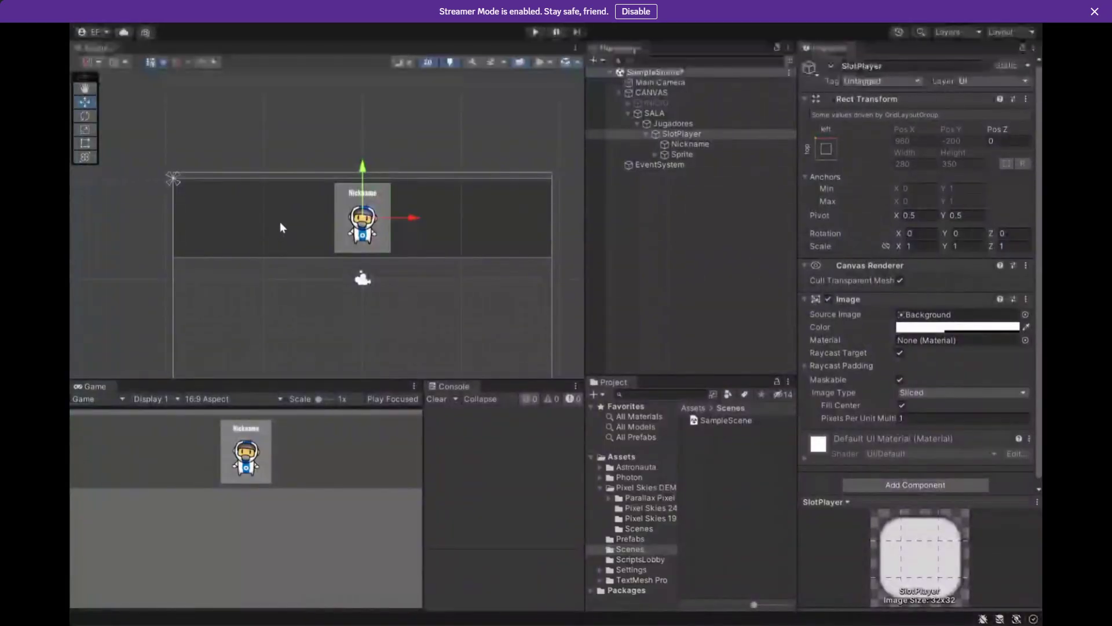
pyautogui.scroll(3, 283, 229)
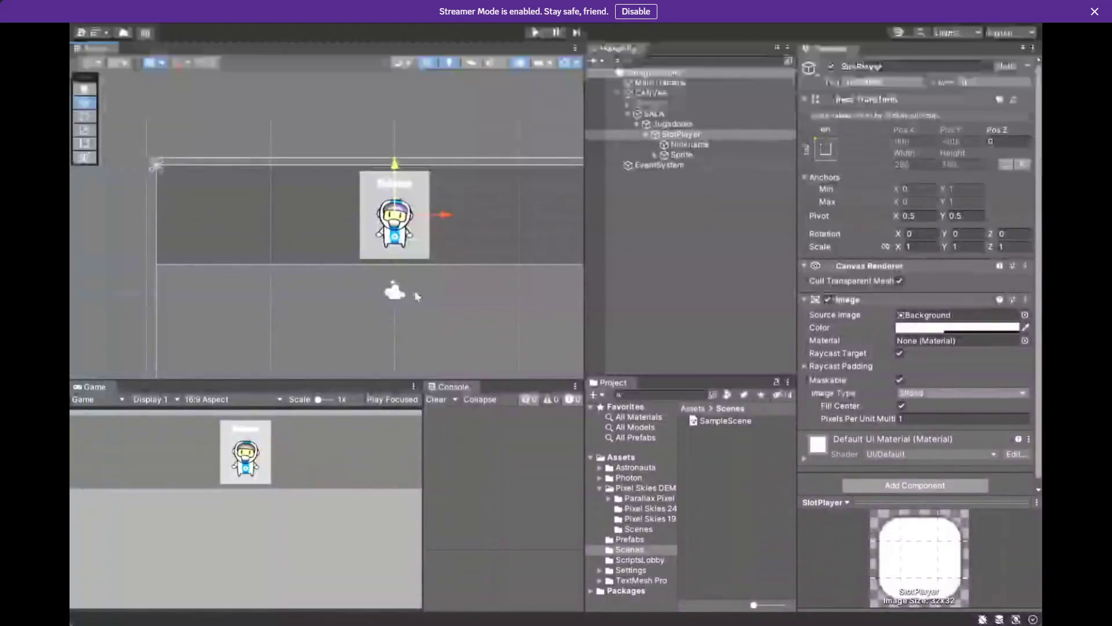
pyautogui.scroll(2, 414, 290)
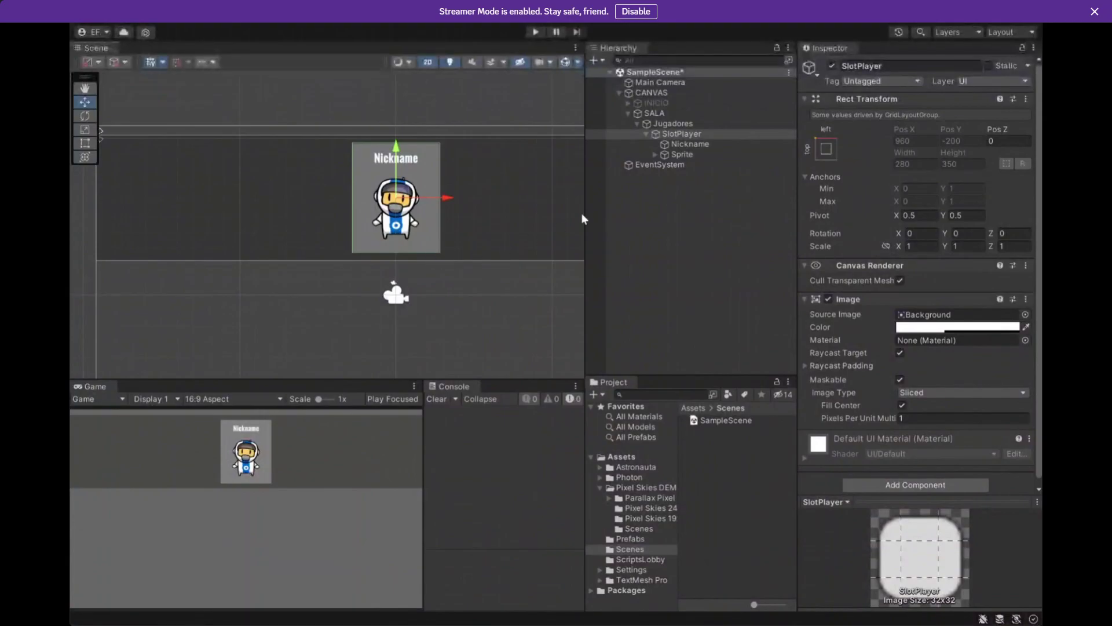
pyautogui.click(653, 154)
pyautogui.click(651, 154)
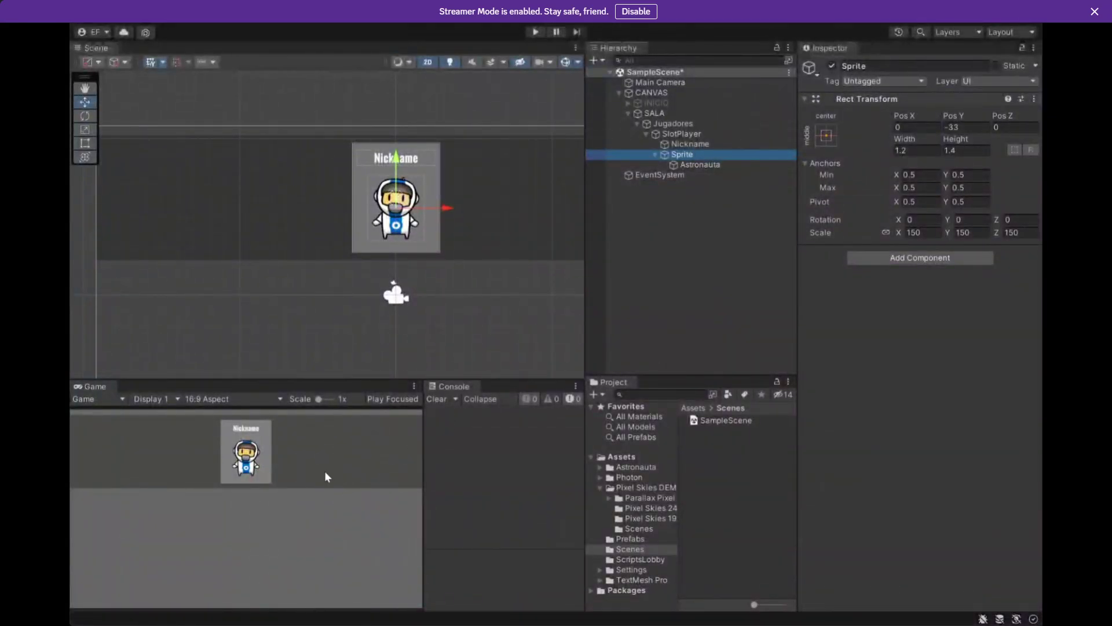
# Collapse Jugadores, expand INICIO to examine its child objects, and briefly toggle the INICIO panel on and off.
pyautogui.click(642, 123)
pyautogui.click(636, 123)
pyautogui.click(625, 102)
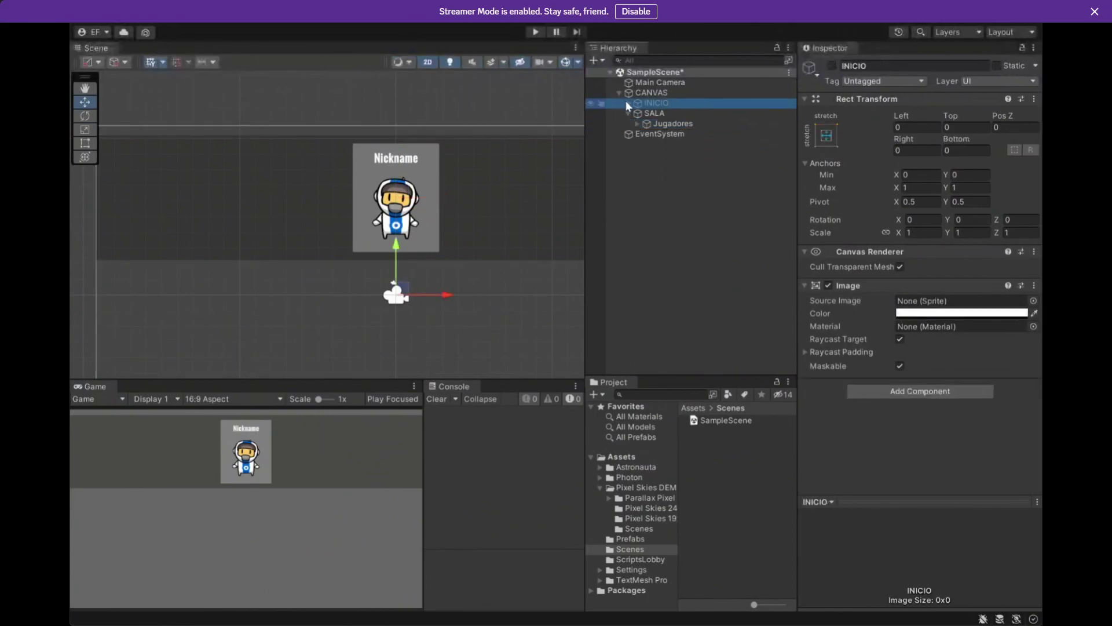
pyautogui.click(628, 102)
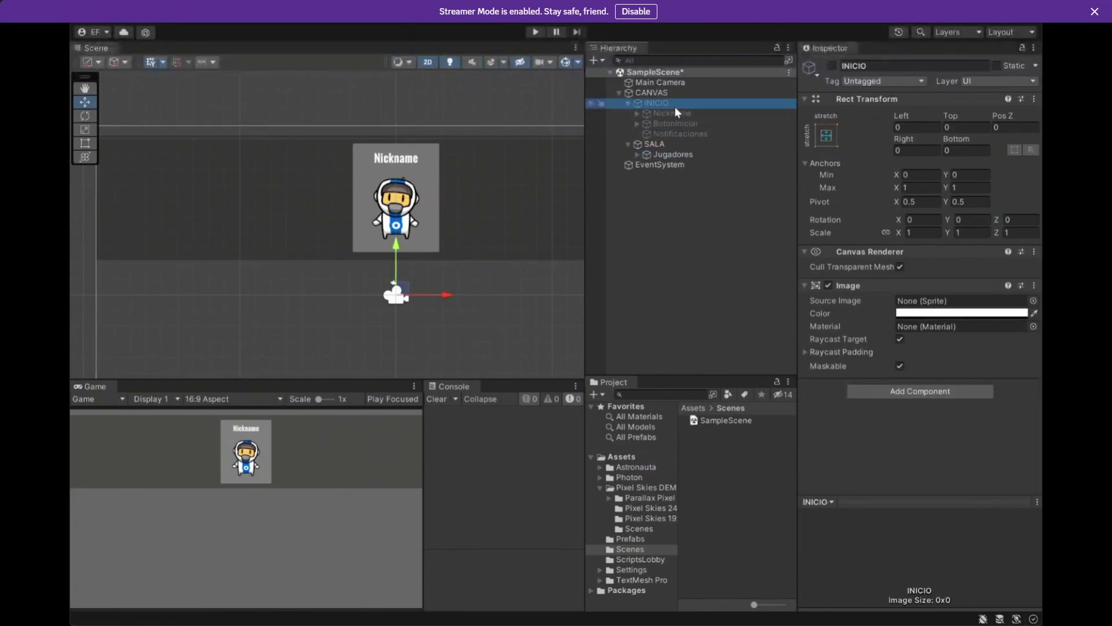
pyautogui.click(833, 66)
pyautogui.click(833, 66)
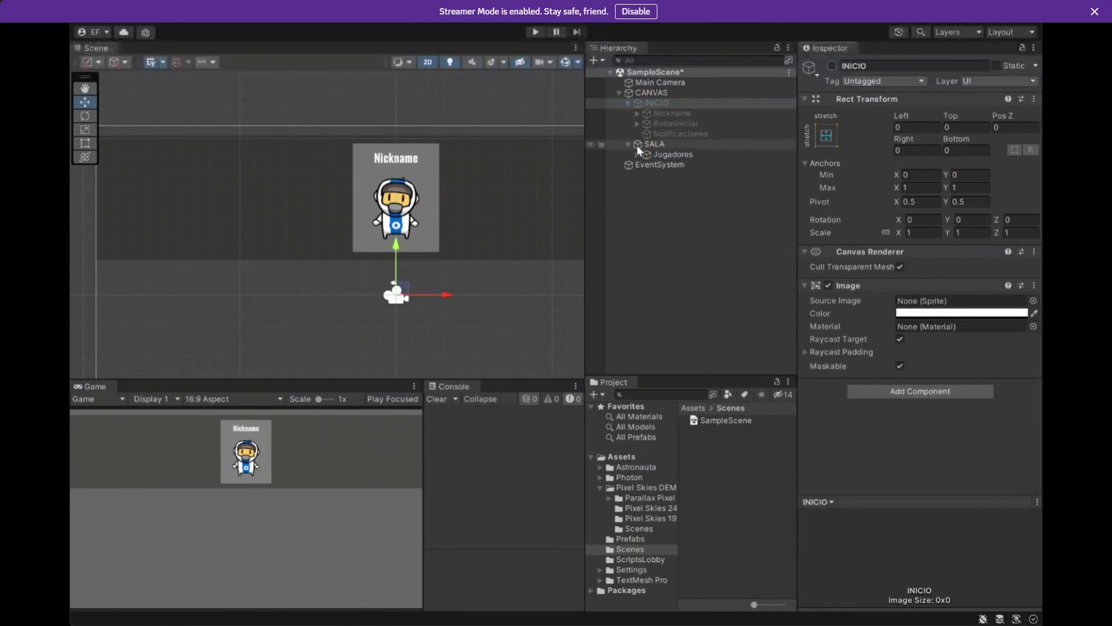
# Expand Jugadores and inspect the SlotPlayer hierarchy down to Astronauta, then return to the CANVAS object.
pyautogui.click(634, 153)
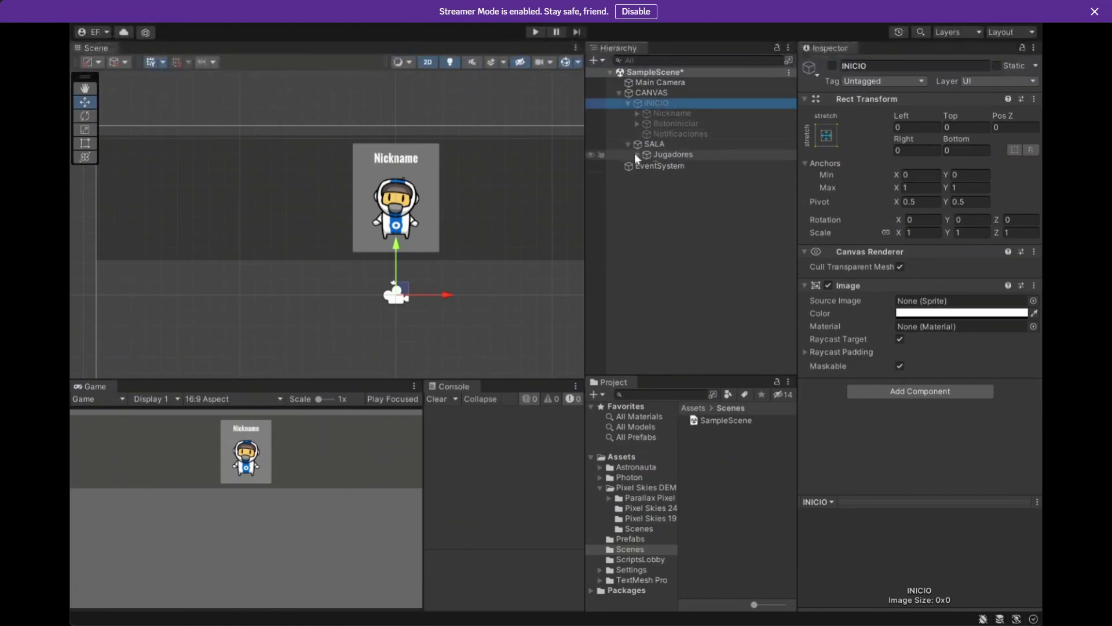
pyautogui.click(661, 154)
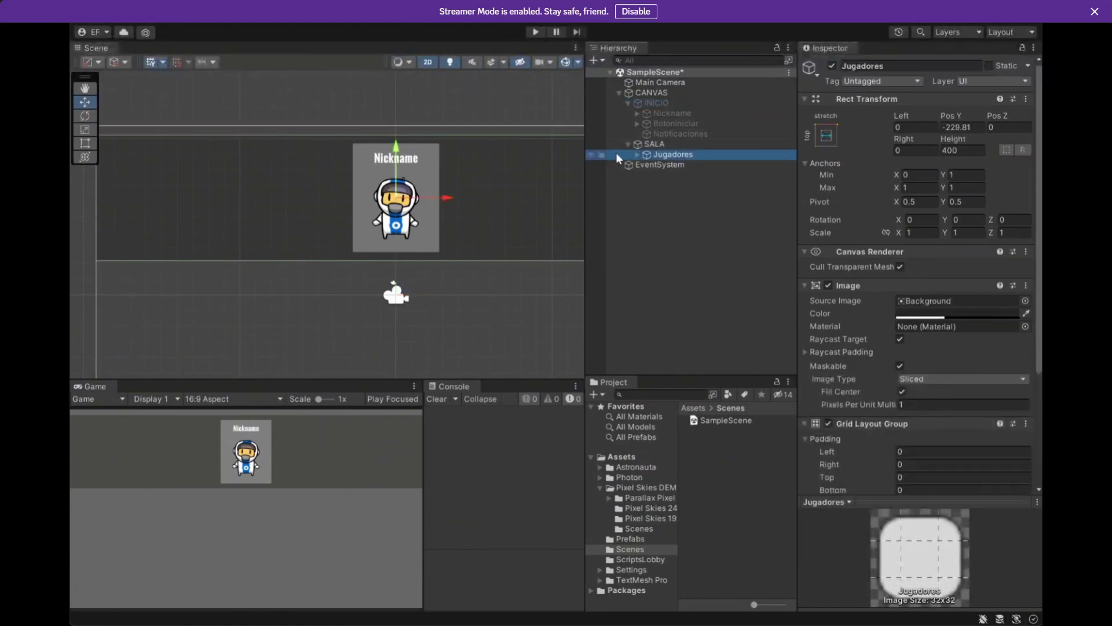
pyautogui.click(637, 154)
pyautogui.click(682, 165)
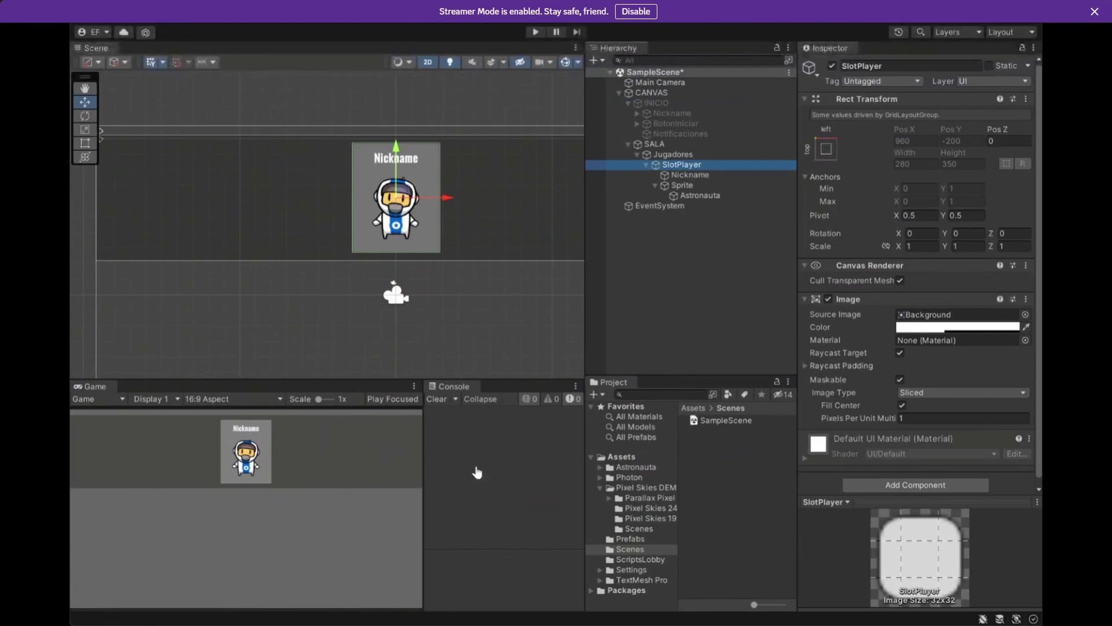
pyautogui.click(481, 561)
pyautogui.click(476, 314)
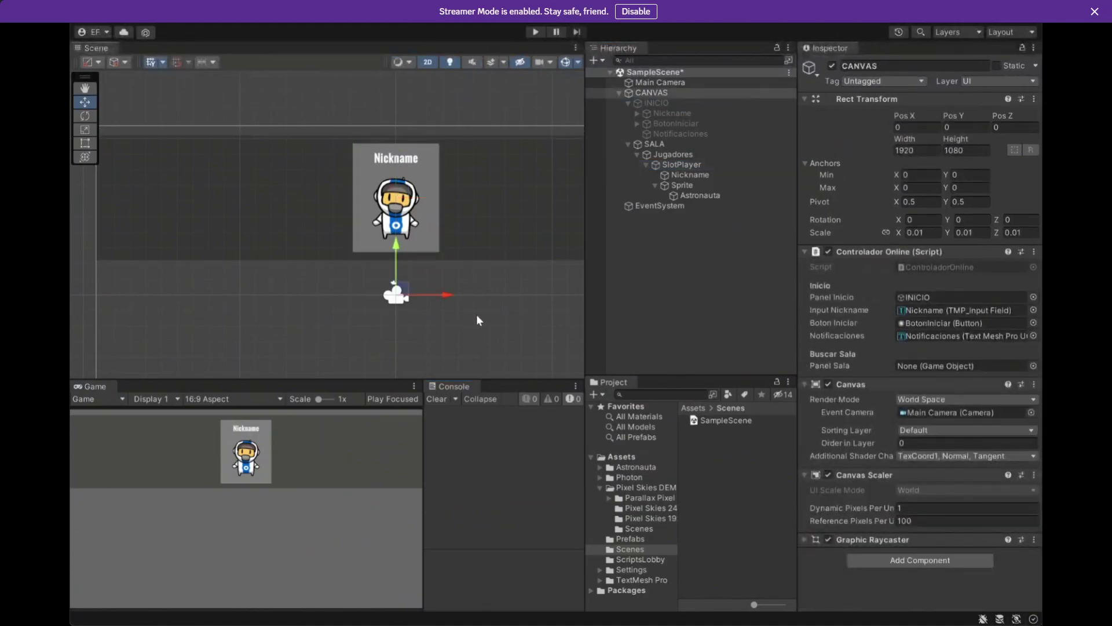